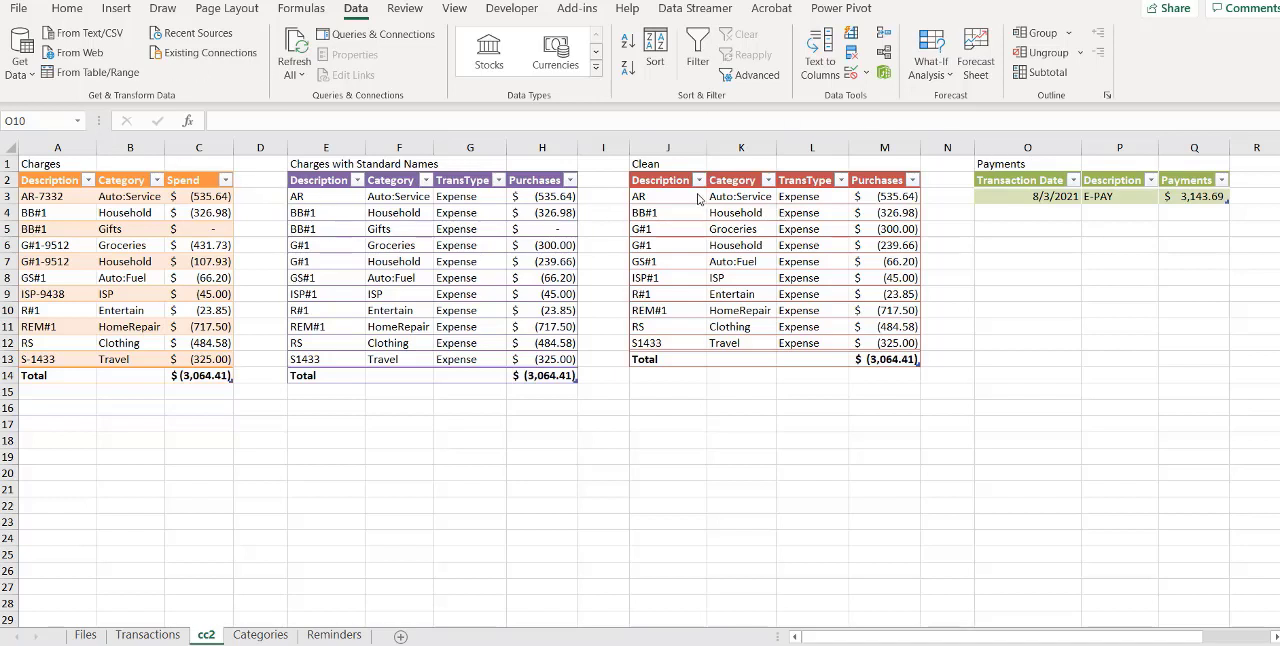
Widen column I and insert a form-control button beside the Charges with Standard Names table, assigned to the transfer_cc macro
click(629, 148)
drag(629, 148, 652, 148)
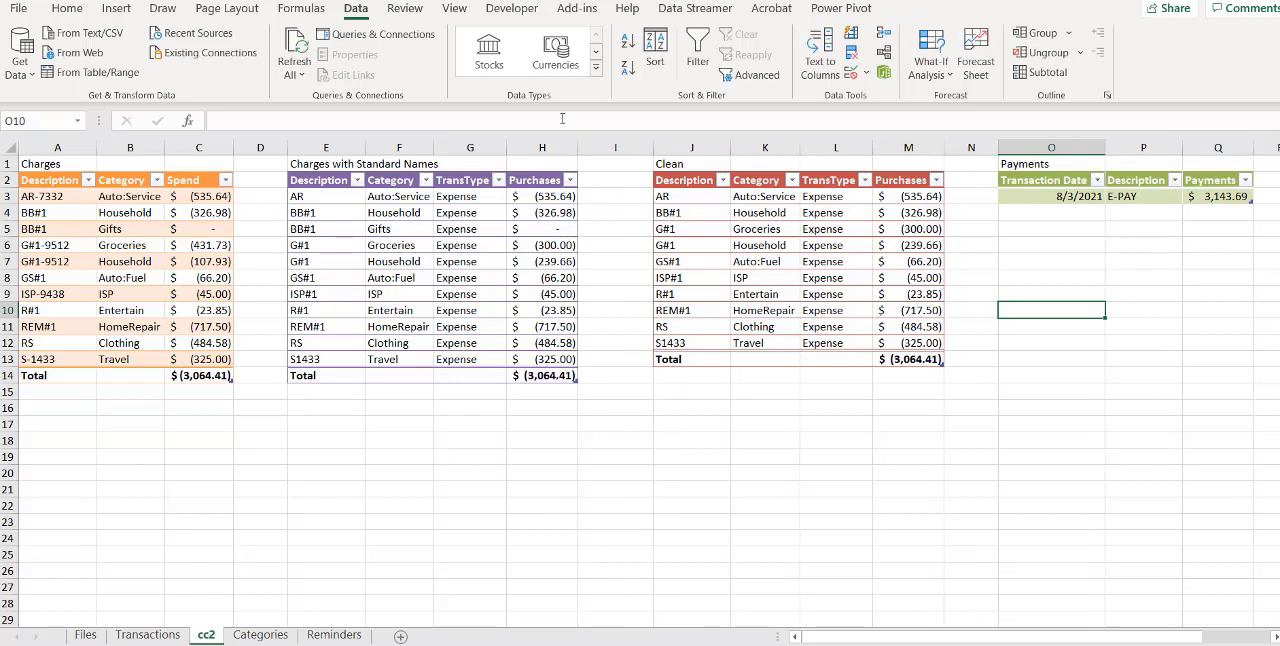
click(512, 8)
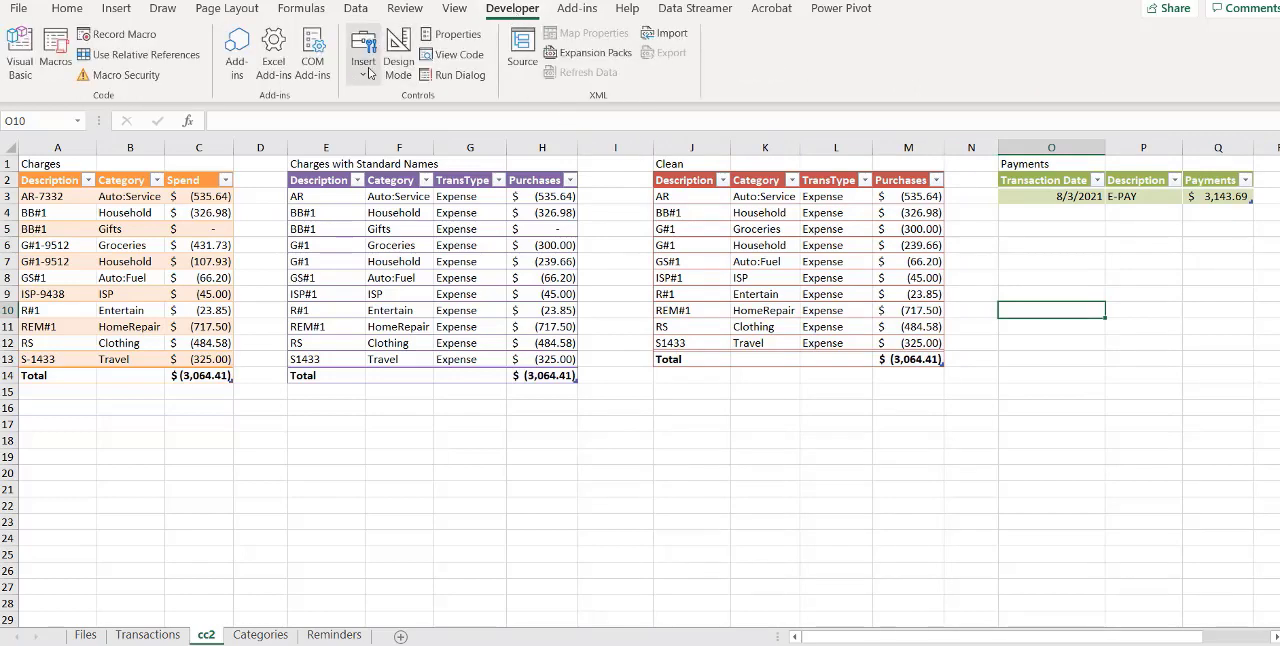
click(368, 72)
click(360, 120)
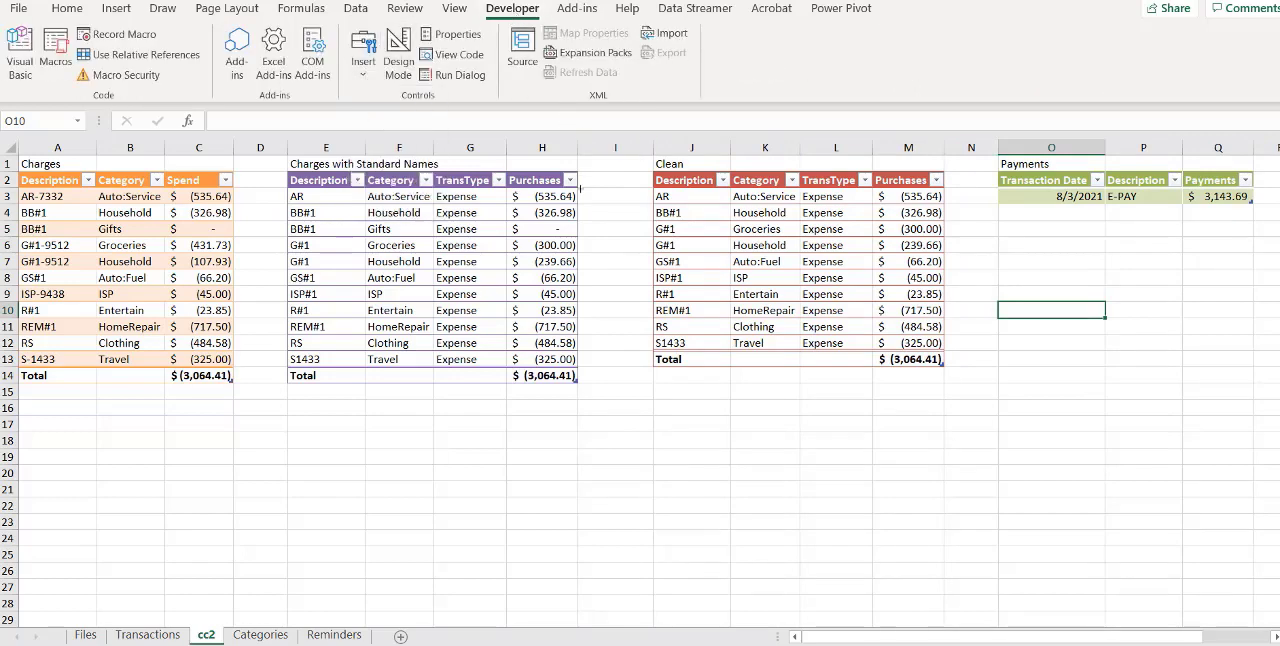
drag(586, 183, 645, 242)
click(305, 195)
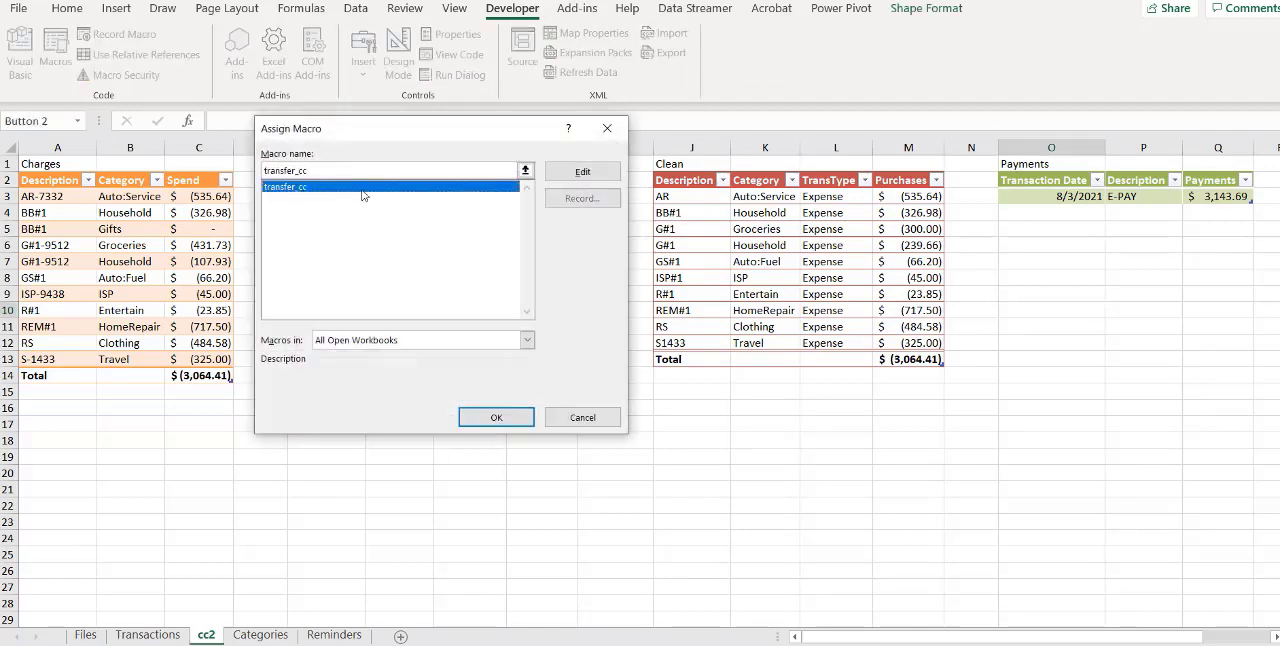
click(505, 418)
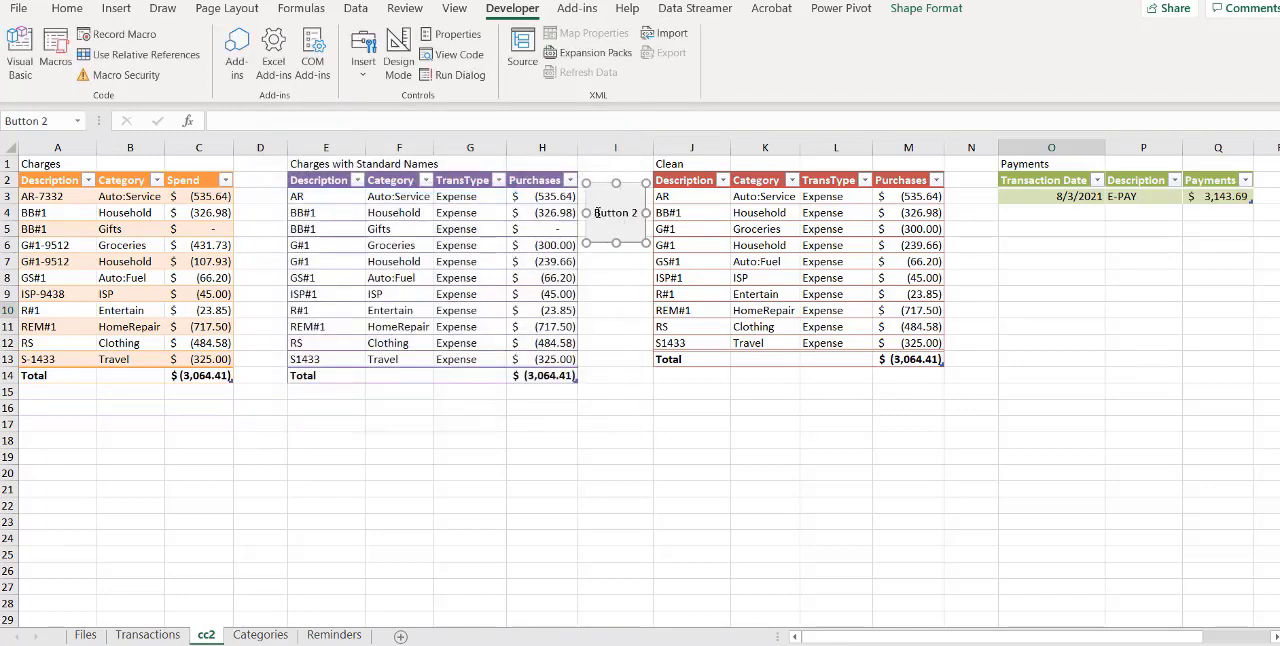
Replace the new button's caption with "Transfer Credit Card 2 Expenses"
click(597, 212)
key(Delete)
key(Delete)
key(Delete)
key(Delete)
key(Delete)
key(Delete)
key(Delete)
key(Delete)
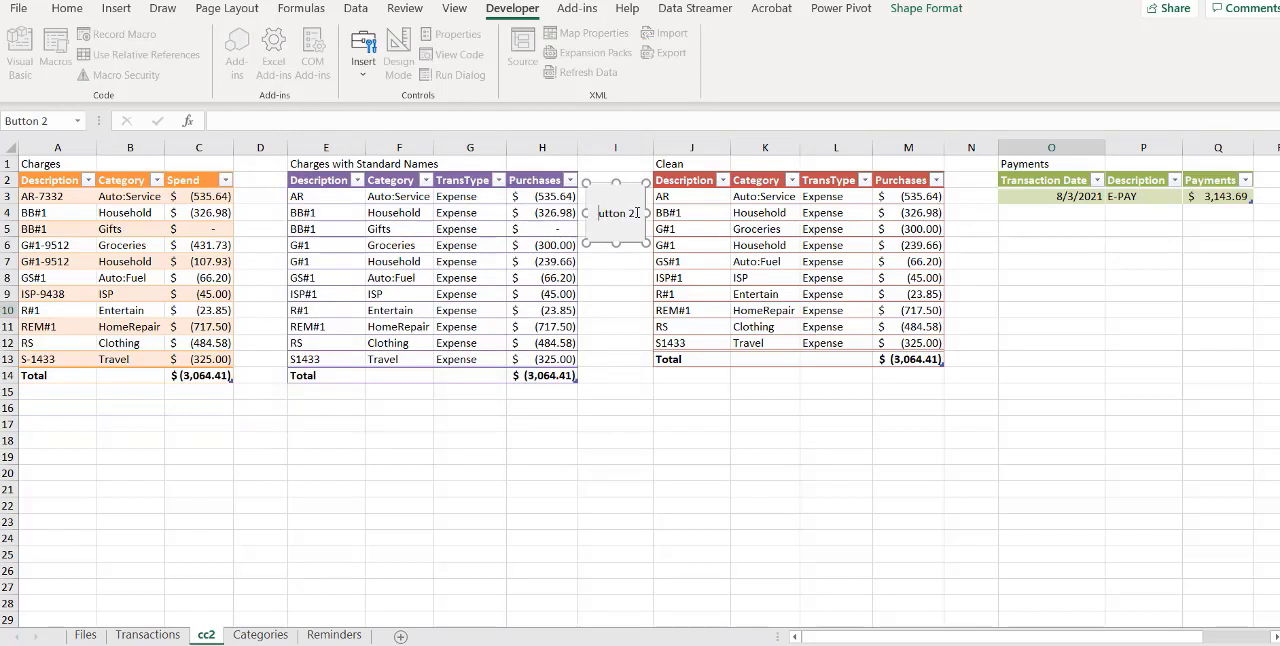
text(Transfer Credit Ca)
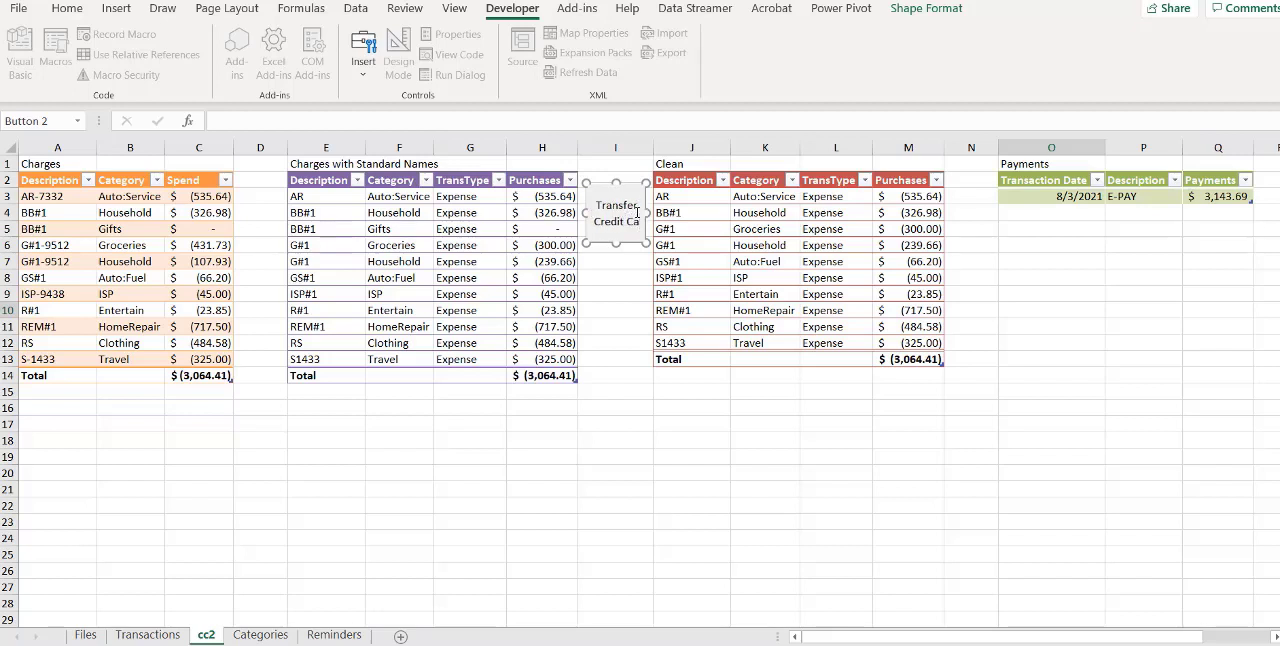
text(rd 2)
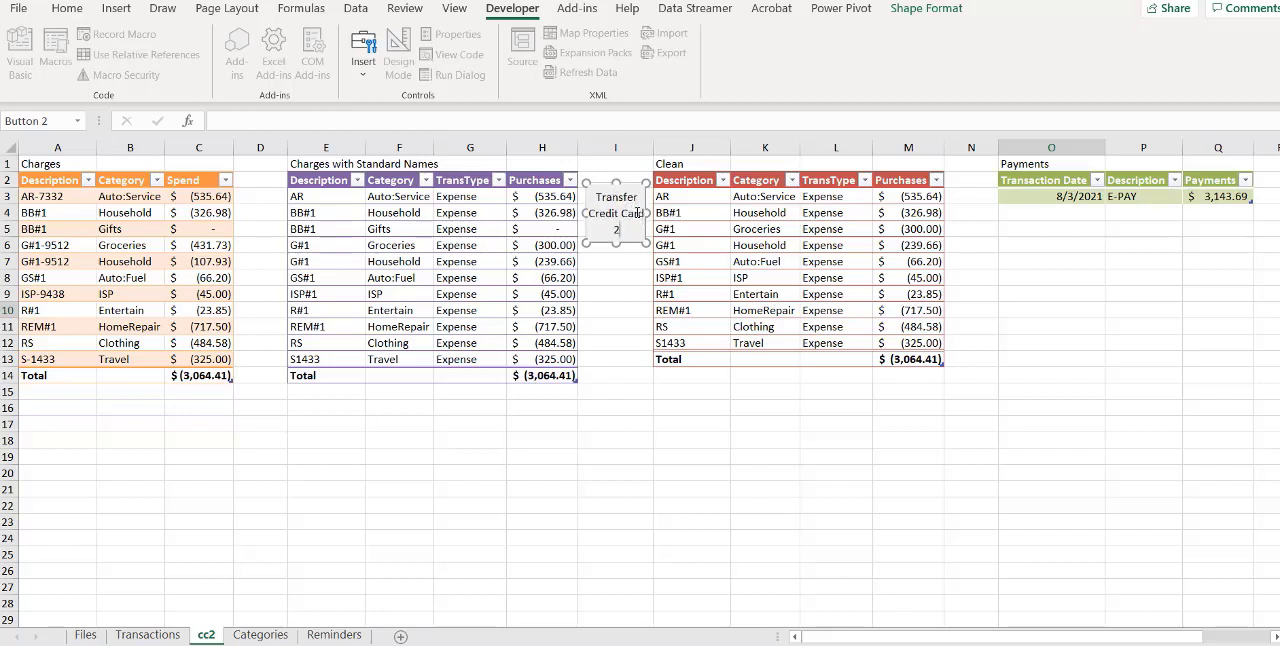
text( Expenses)
click(613, 284)
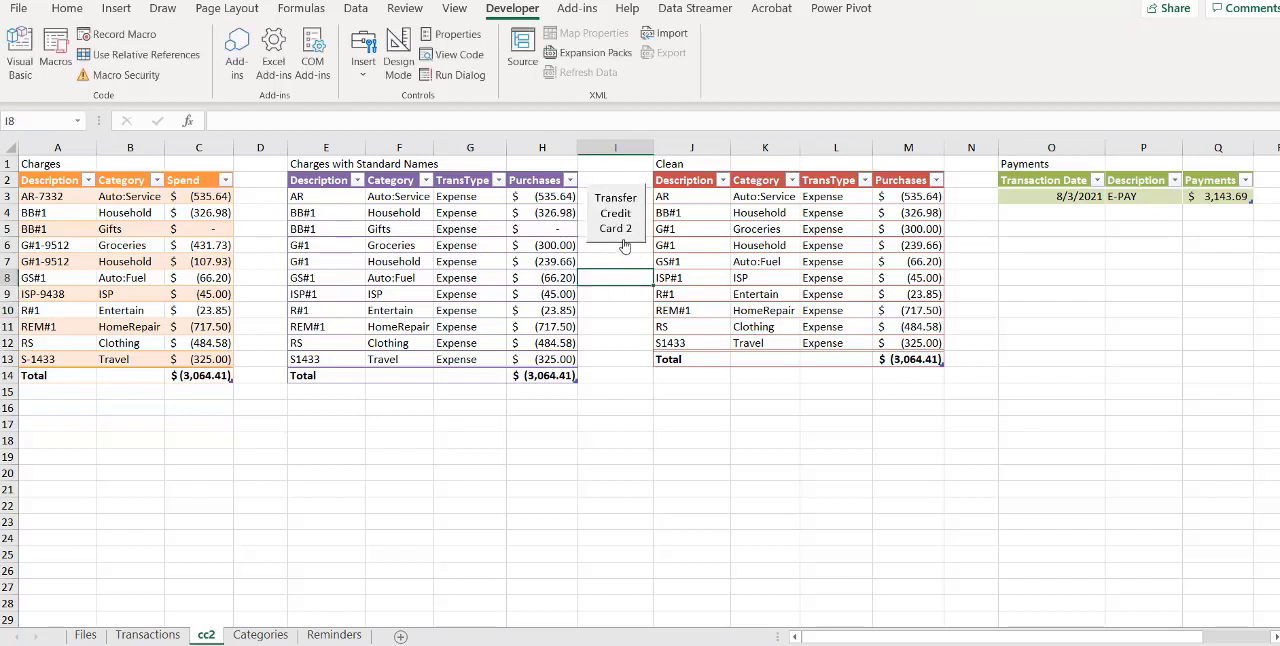
Increase the button's height downward so that its whole caption fits
right_click(622, 246)
key(Escape)
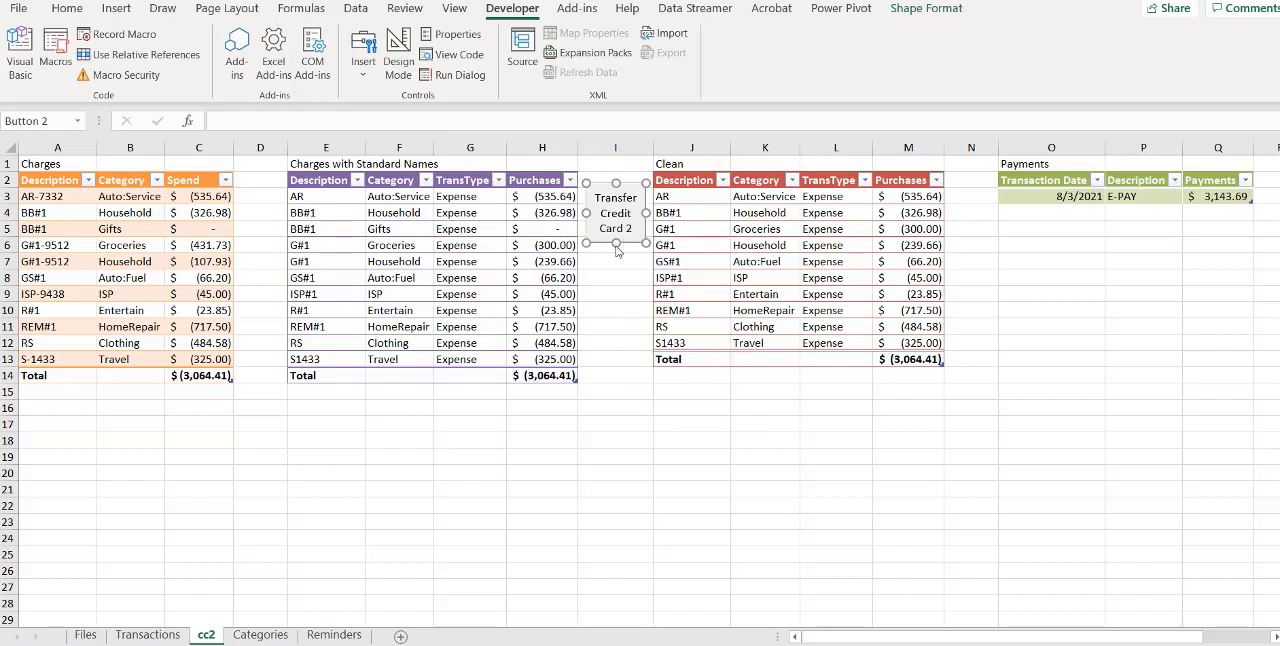
drag(616, 244, 616, 259)
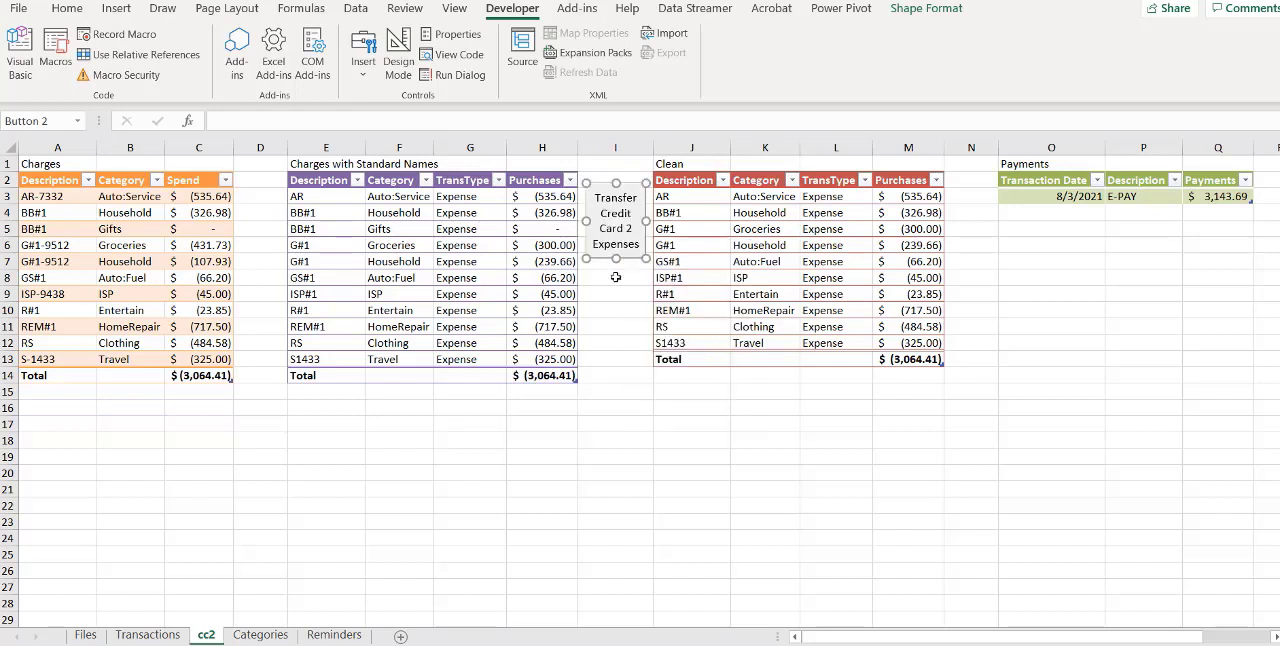
click(623, 332)
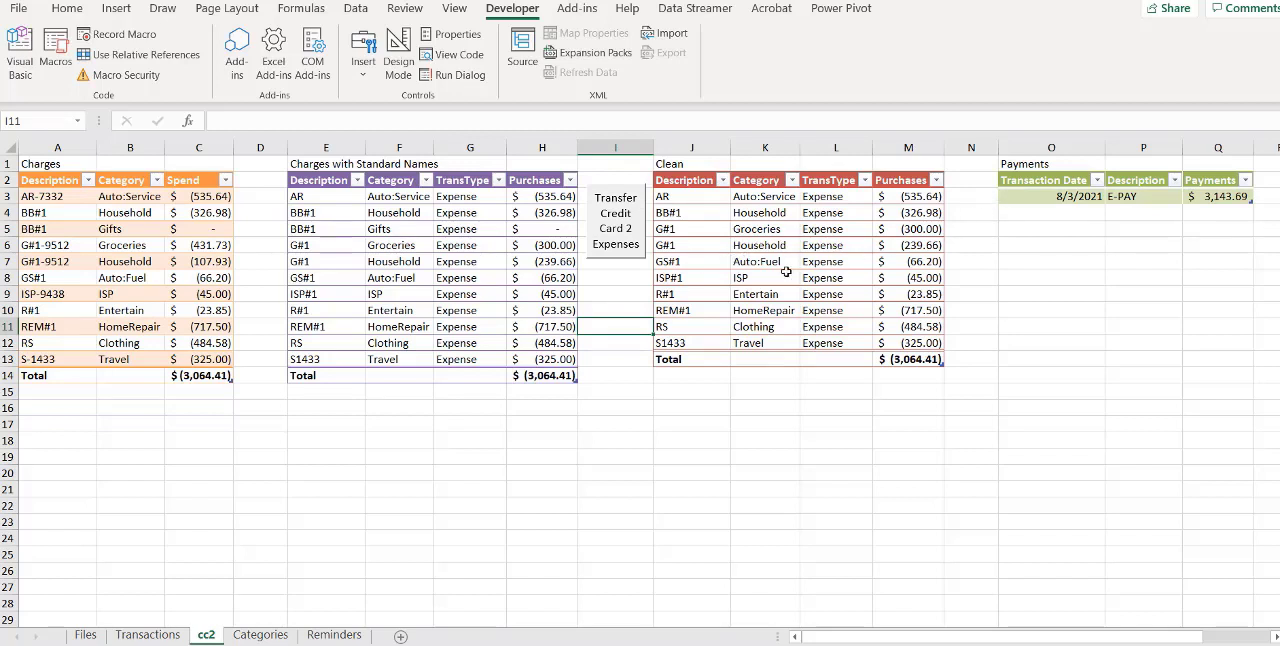
Examine the workbook queries in the CreditCard2 and Categories groups and the options for moving cc2_rpt to another group, and collapse both groups
click(355, 9)
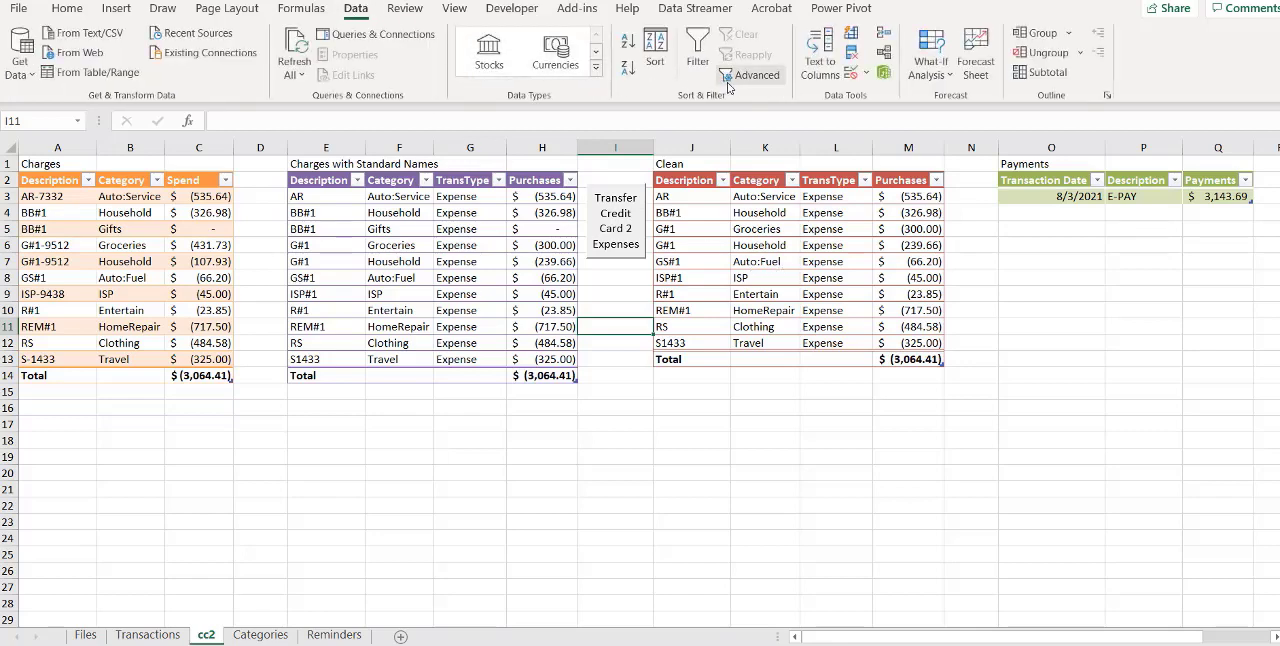
click(380, 34)
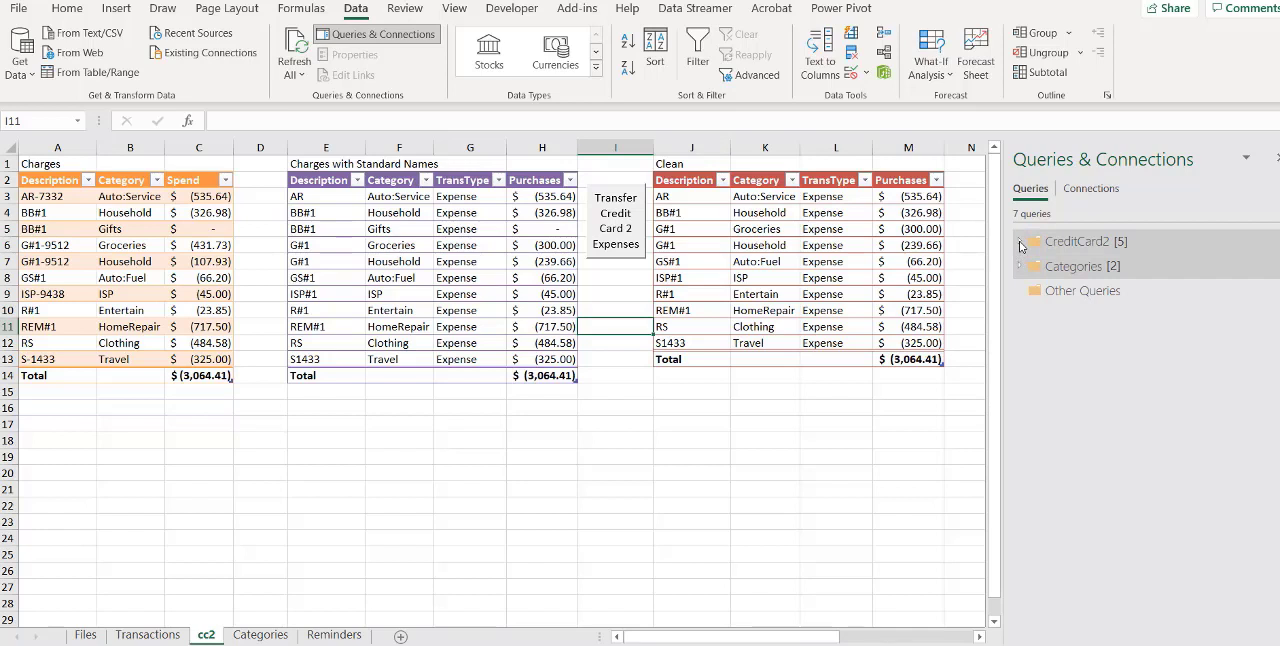
click(1021, 246)
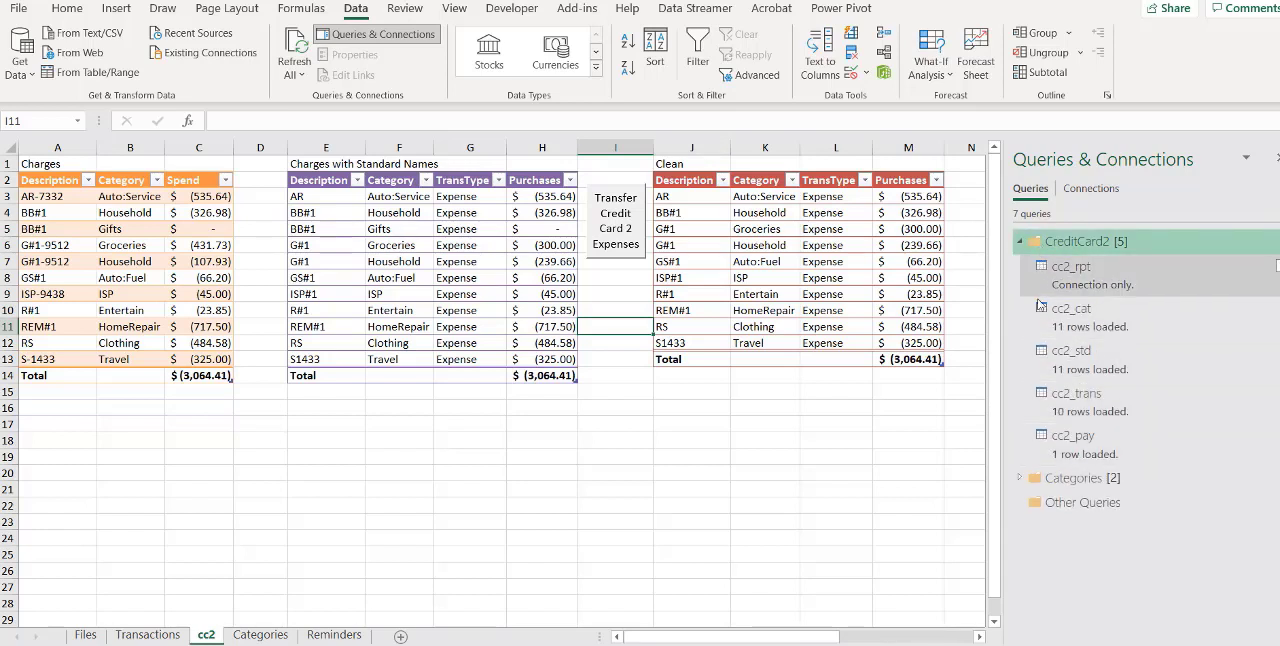
click(1021, 480)
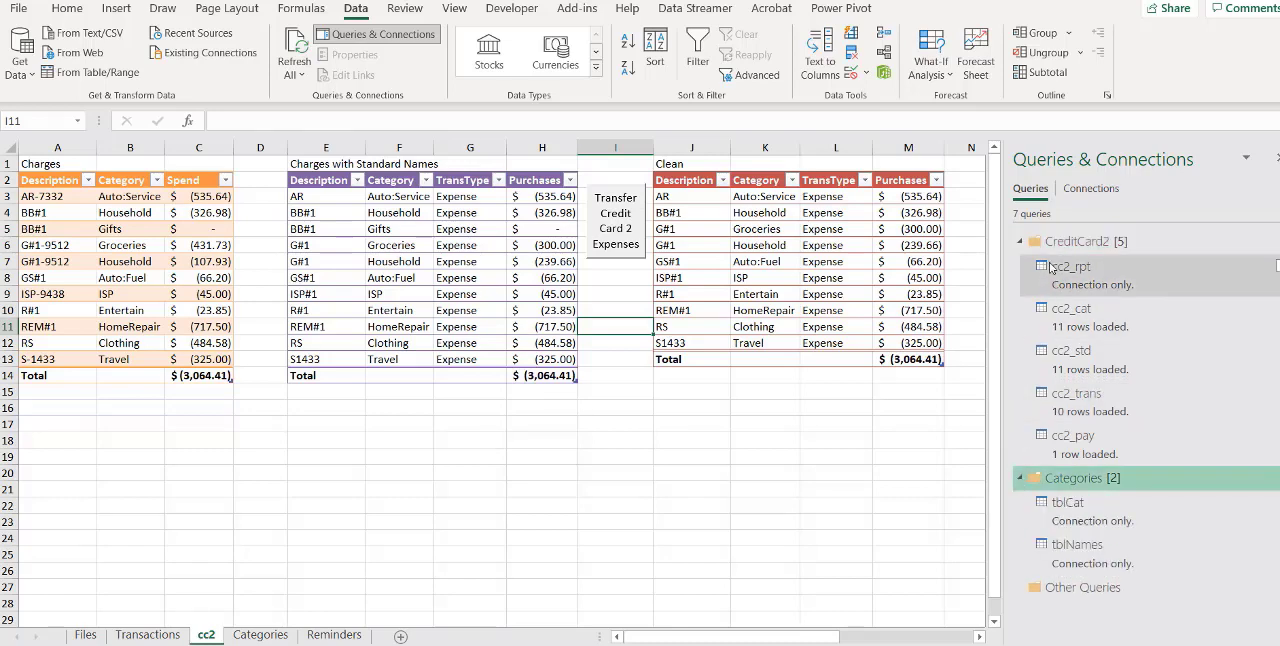
mouse_move(1057, 270)
right_click(1074, 272)
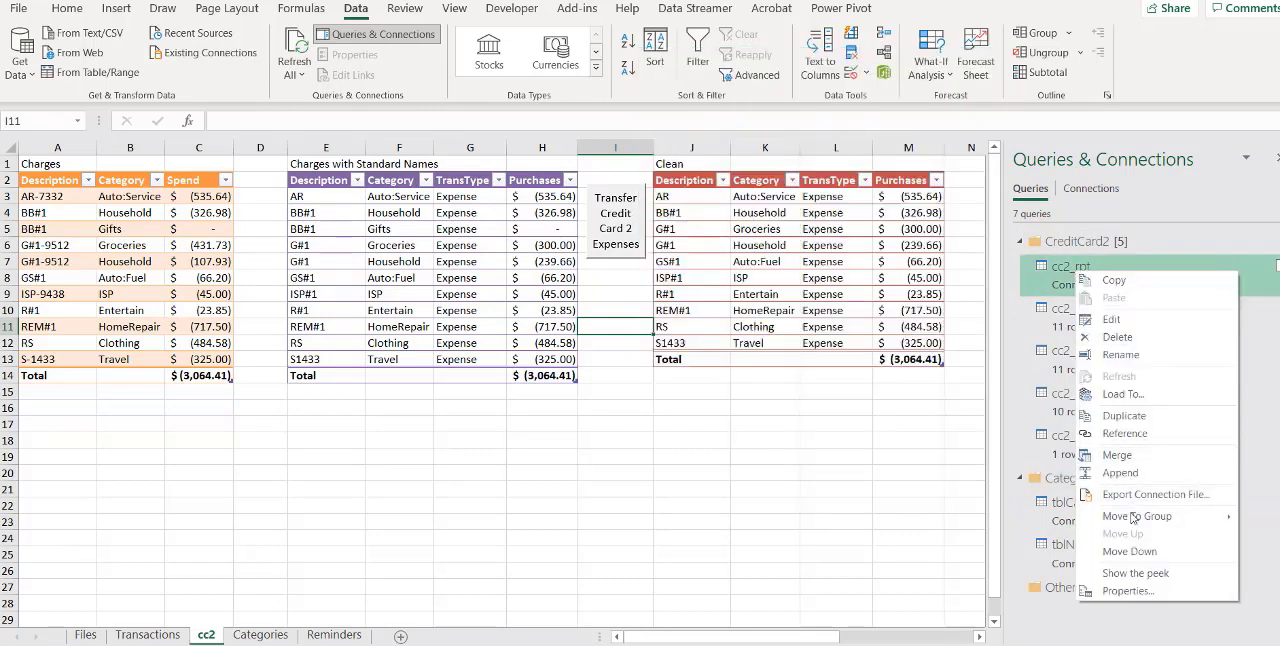
mouse_move(1132, 520)
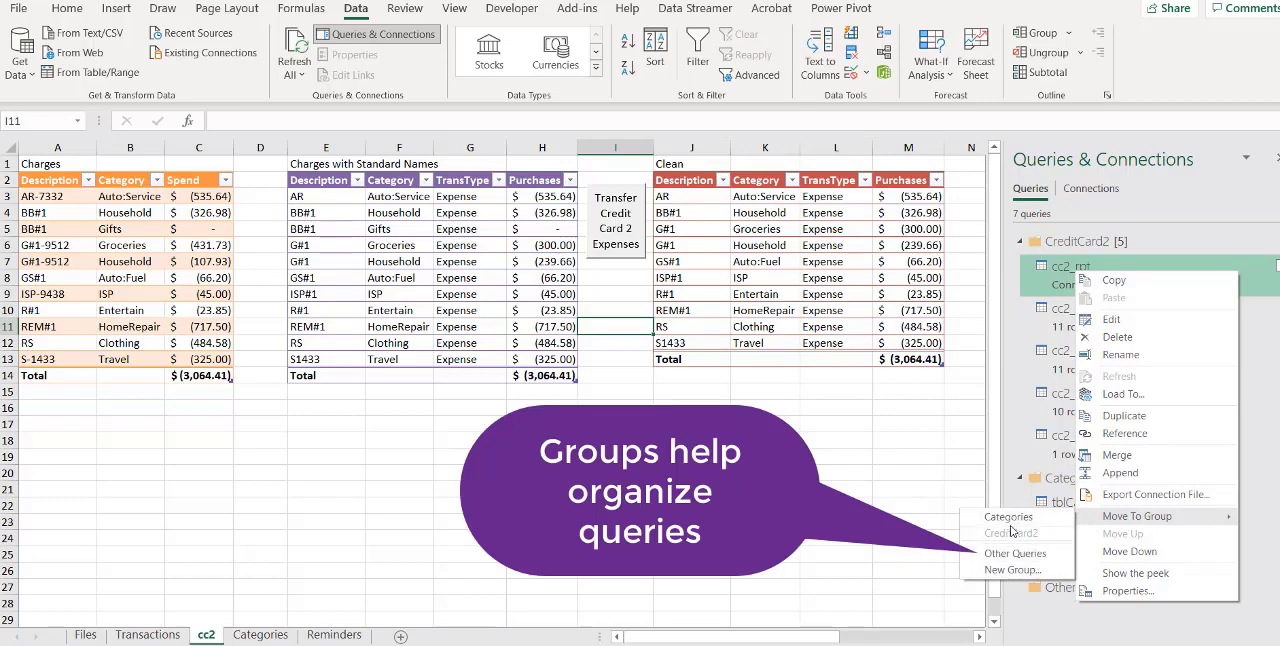
click(1021, 244)
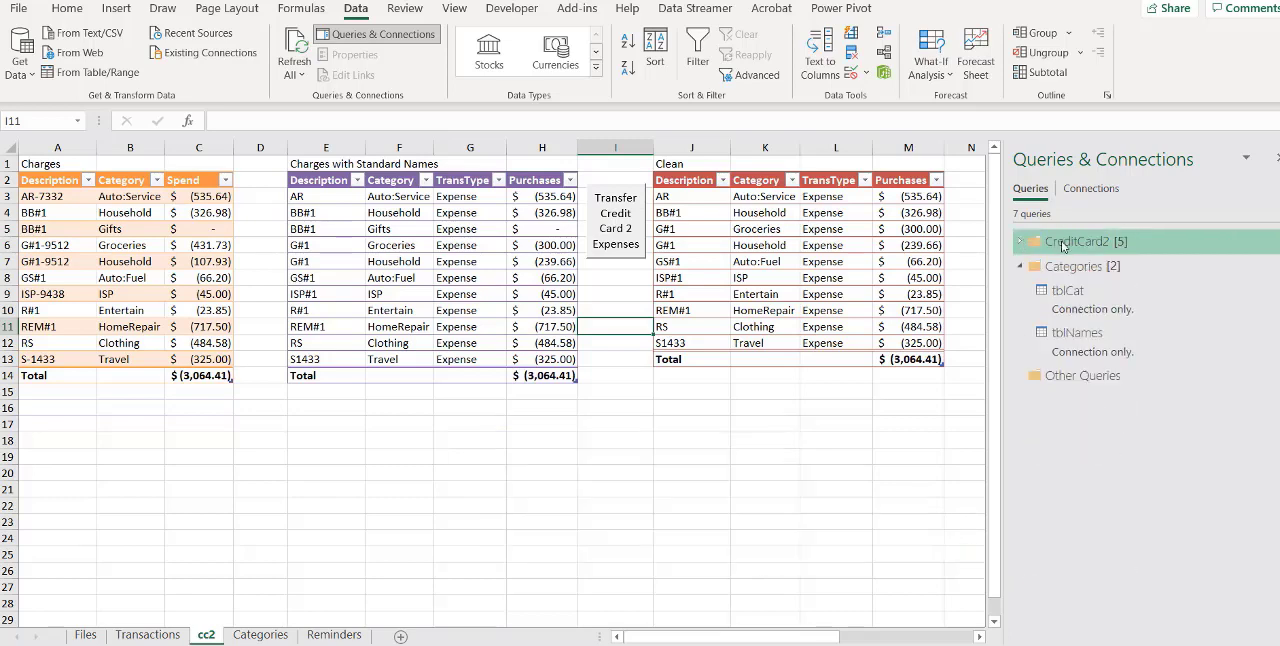
click(1021, 270)
click(1020, 267)
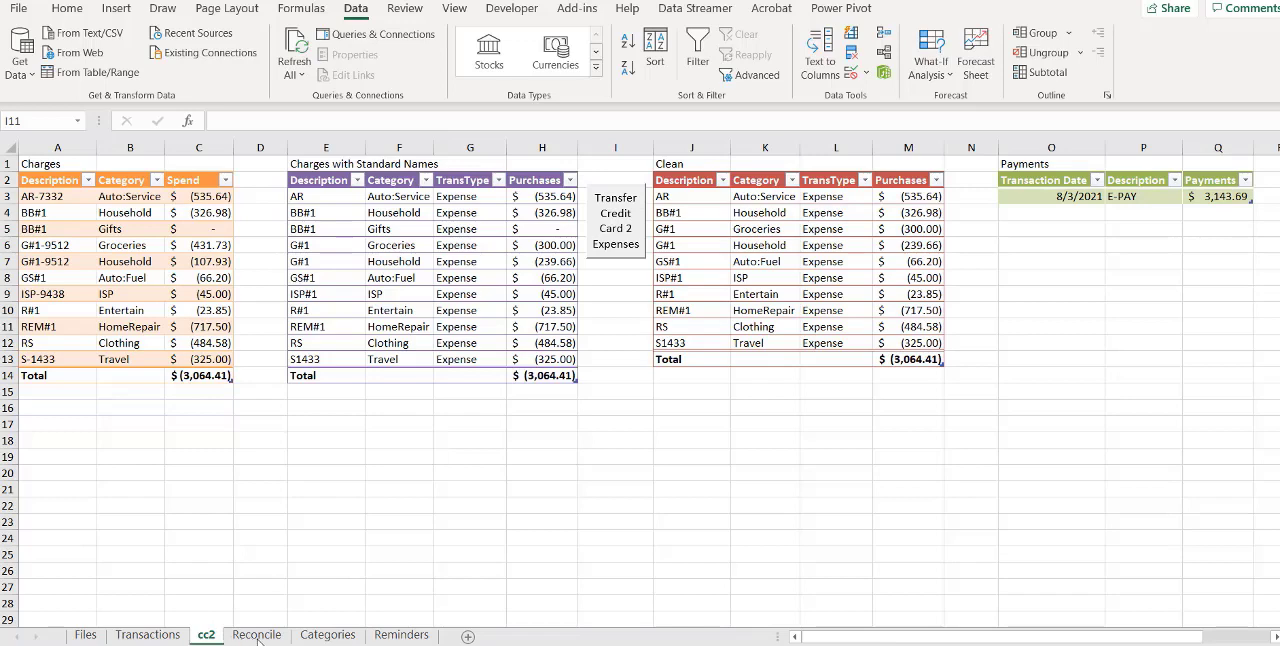
Look at the Reconcile sheet and check the name of the Month and Days table on the Reminders sheet
click(257, 636)
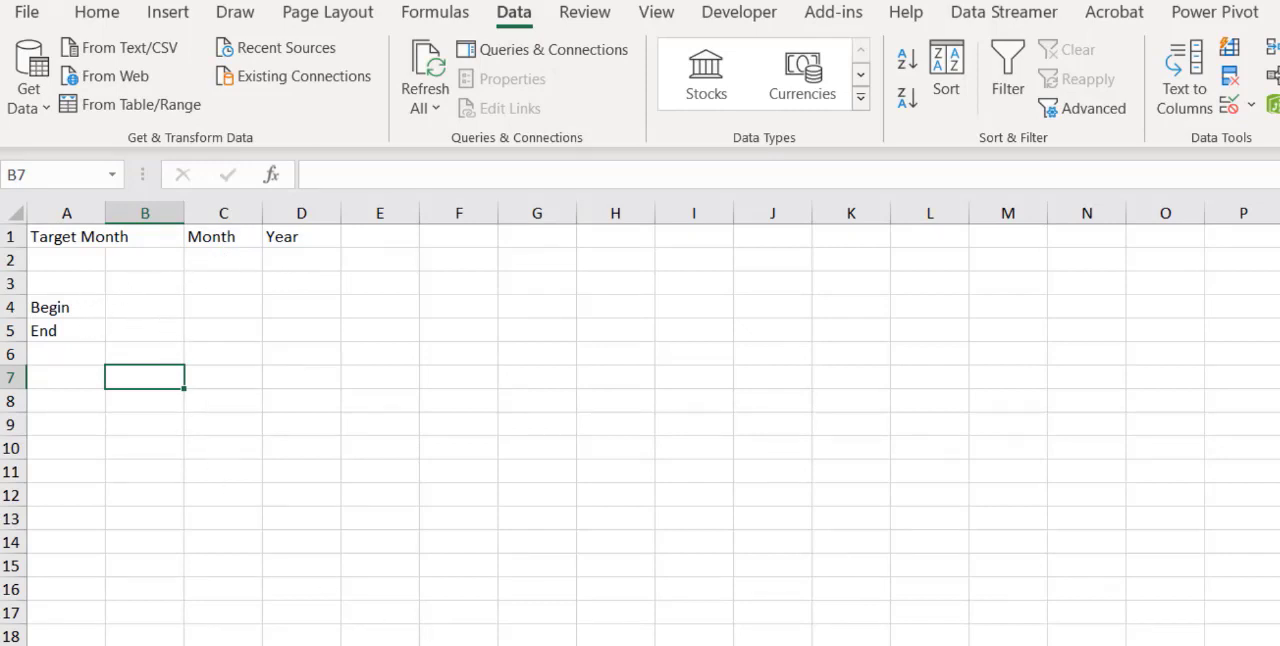
click(728, 645)
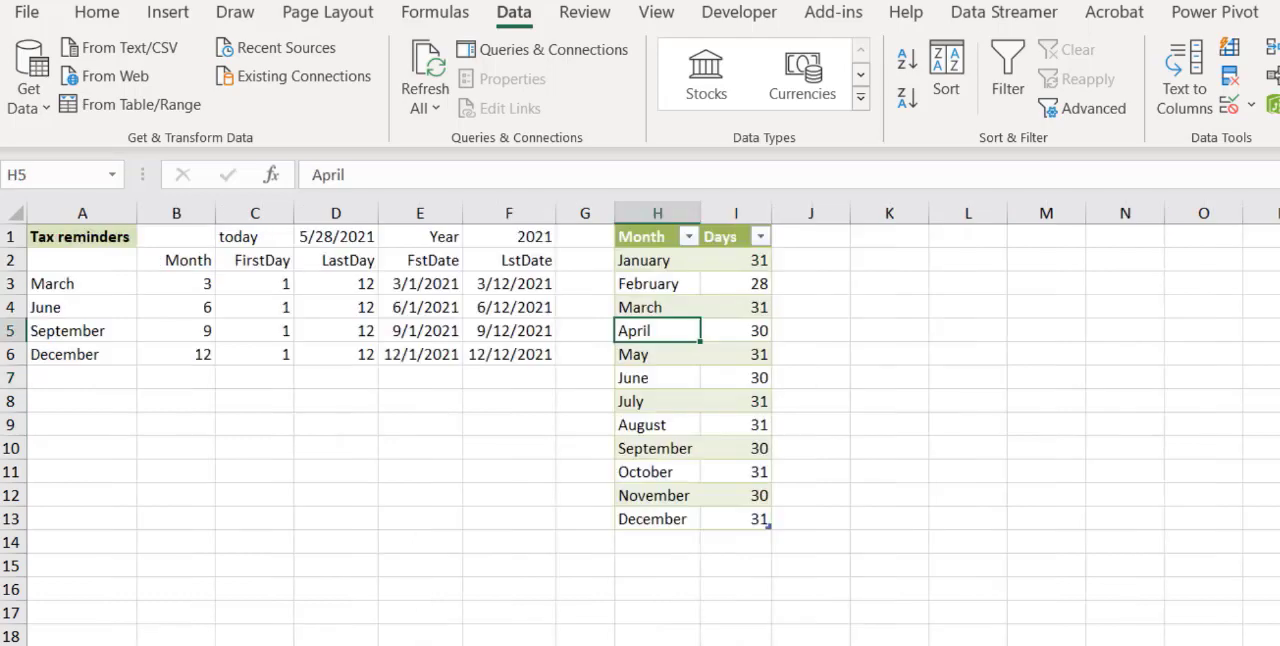
click(670, 290)
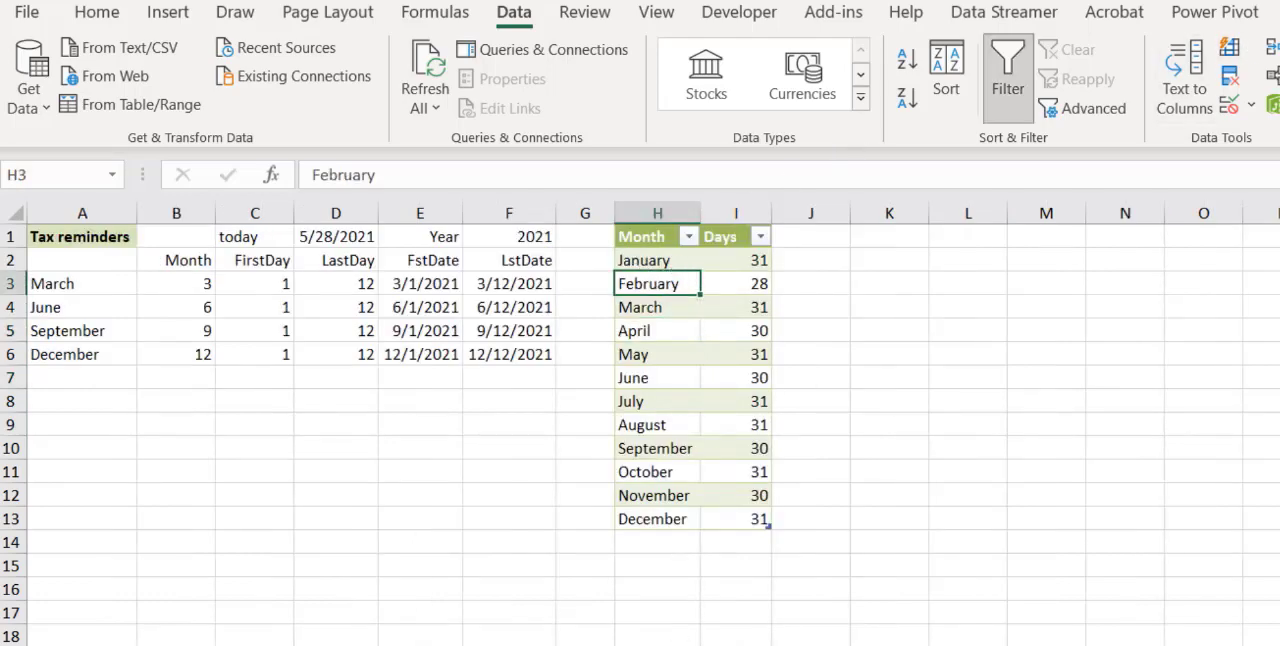
click(1279, 12)
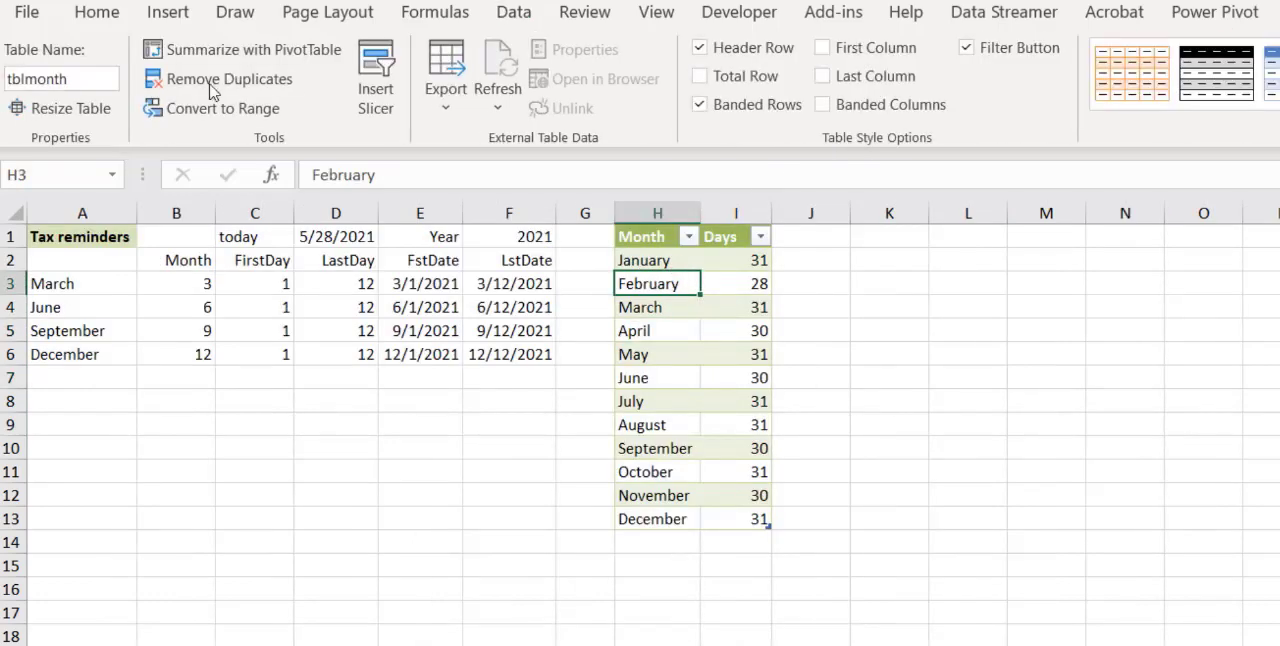
click(78, 86)
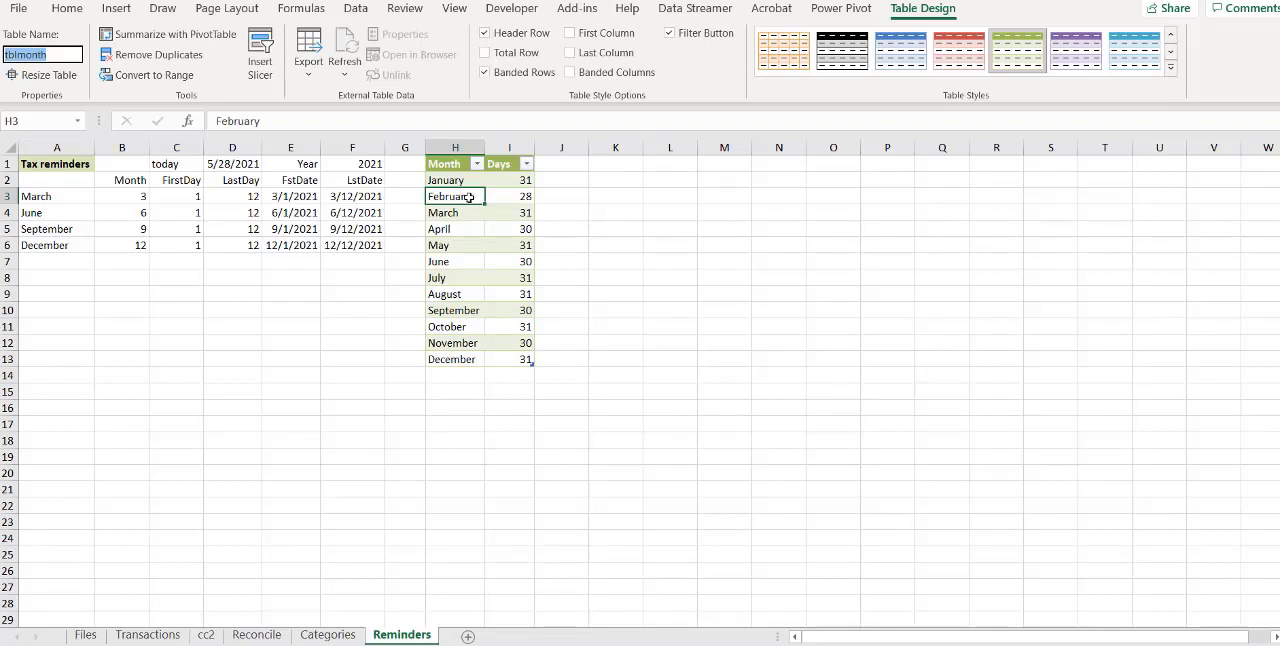
Open data validation for cell C2, under Month on the Reconcile sheet, and restrict it to a list
click(258, 635)
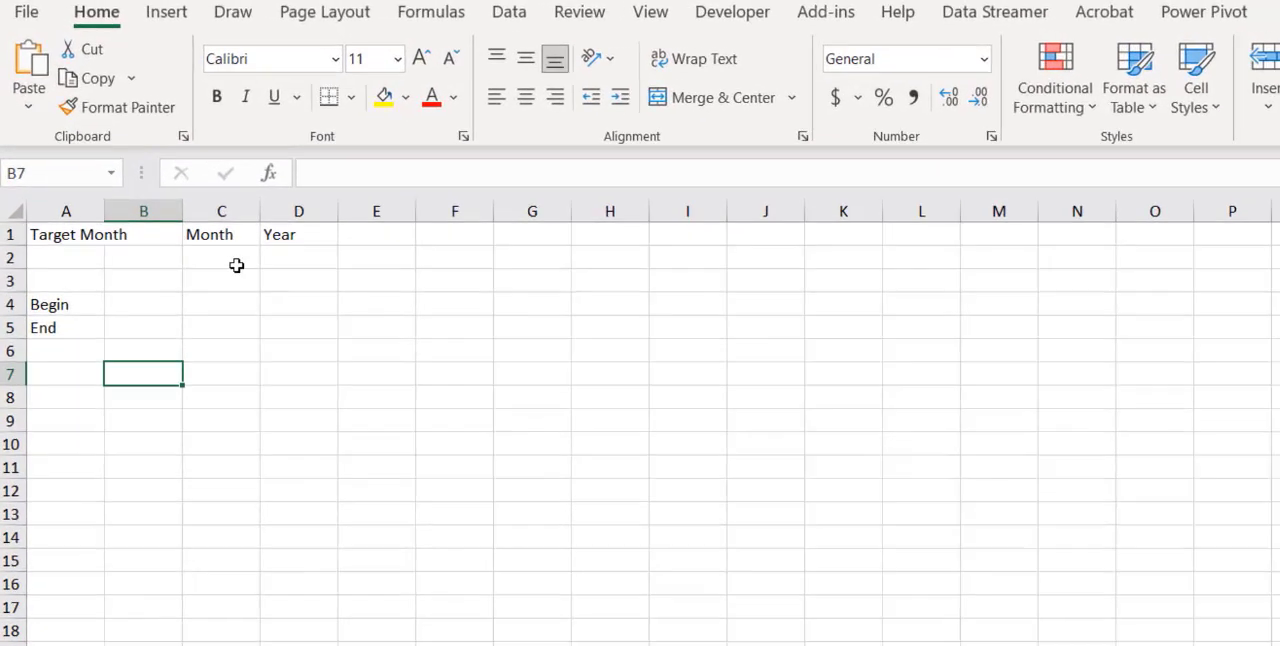
click(158, 182)
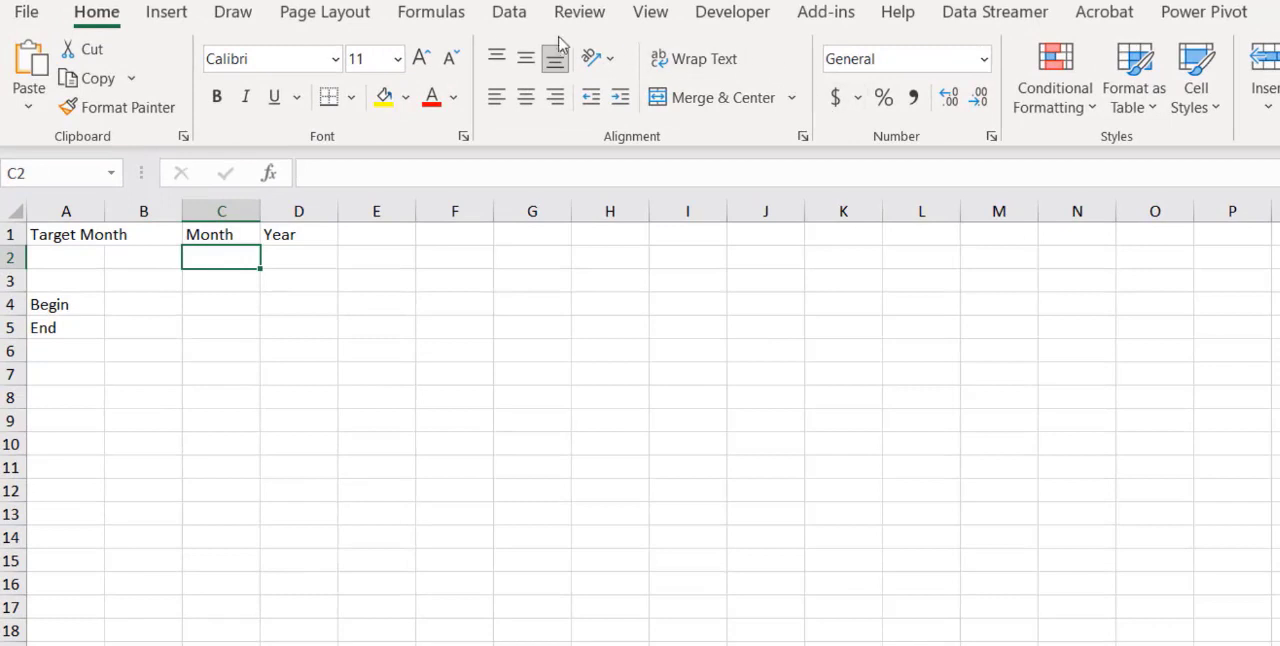
click(510, 20)
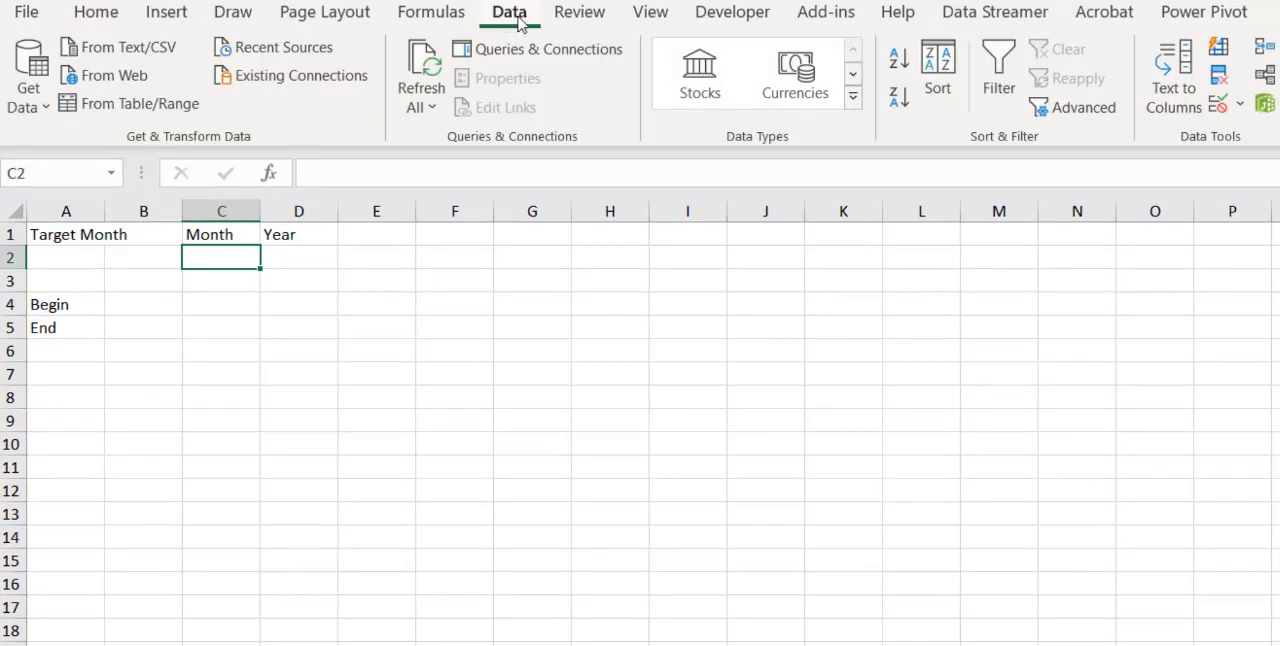
click(1216, 106)
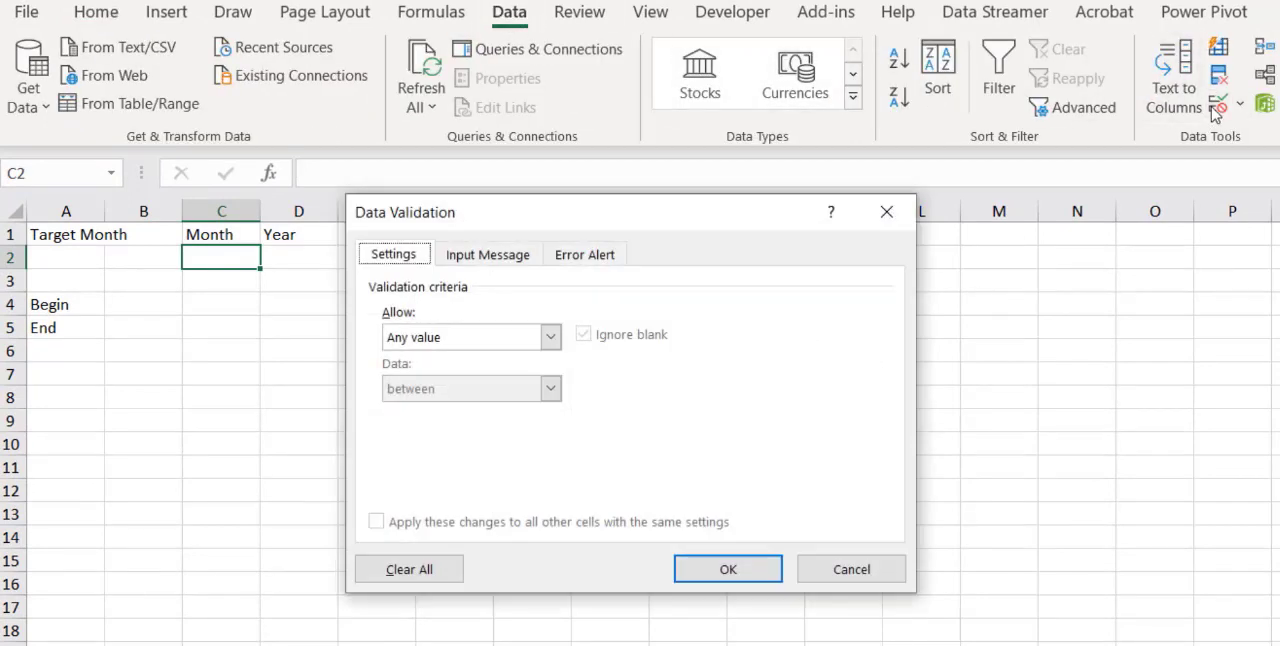
click(550, 337)
click(458, 409)
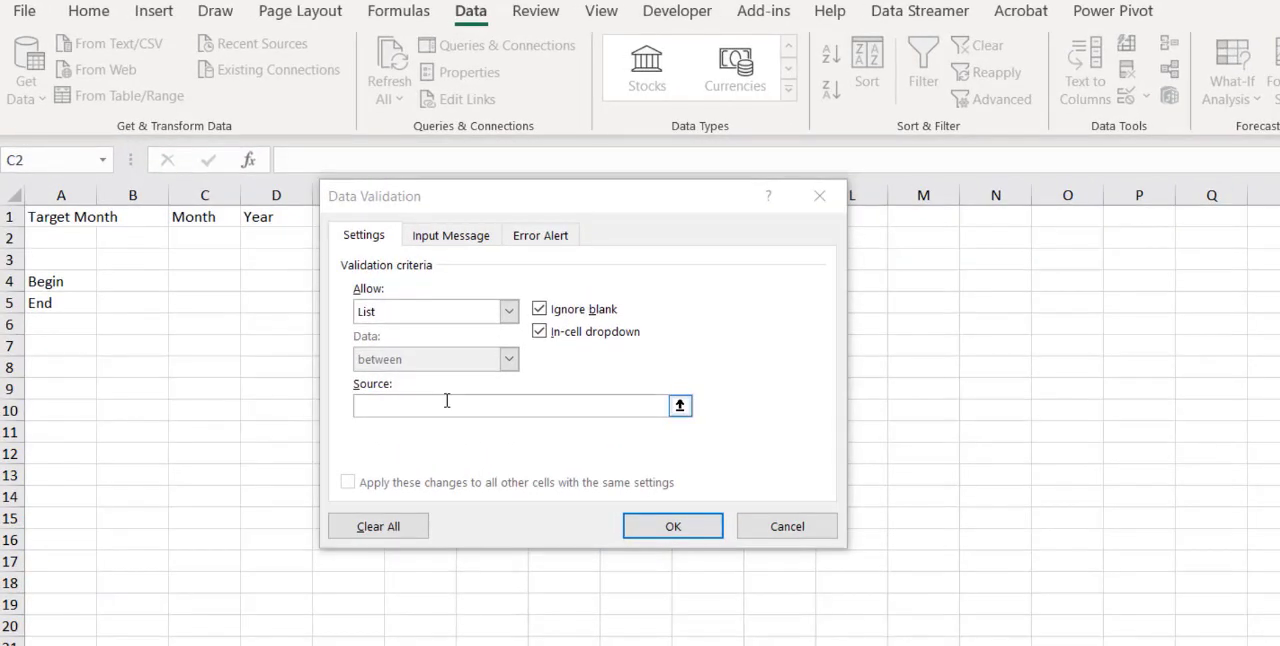
Set the validation list's source to =indirect("tblmonth[Month]") and apply the rule to cell C2
click(446, 405)
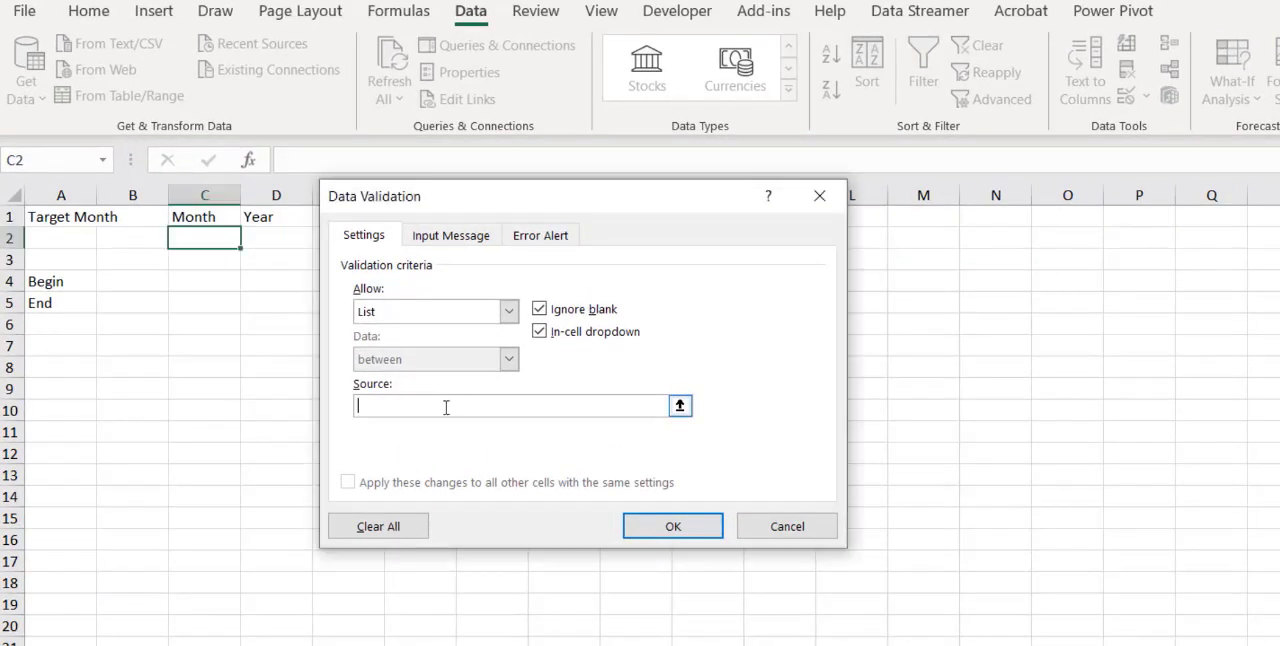
text(=indirect("tblmonth)
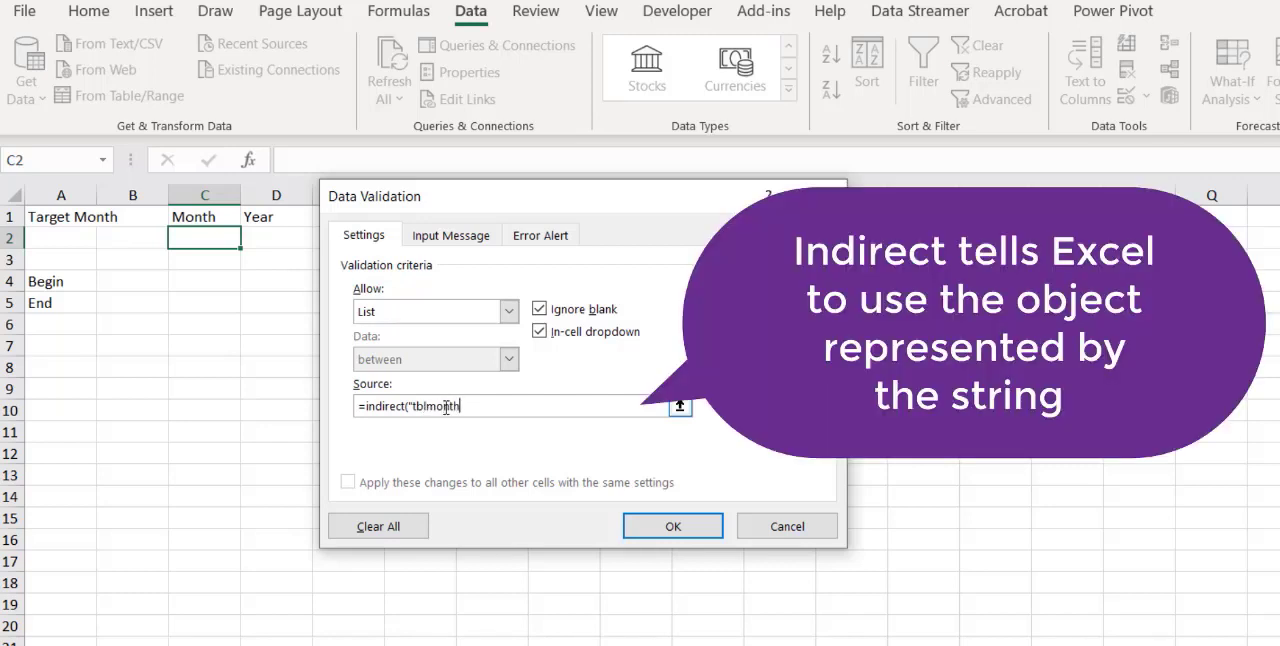
text([Month]"))
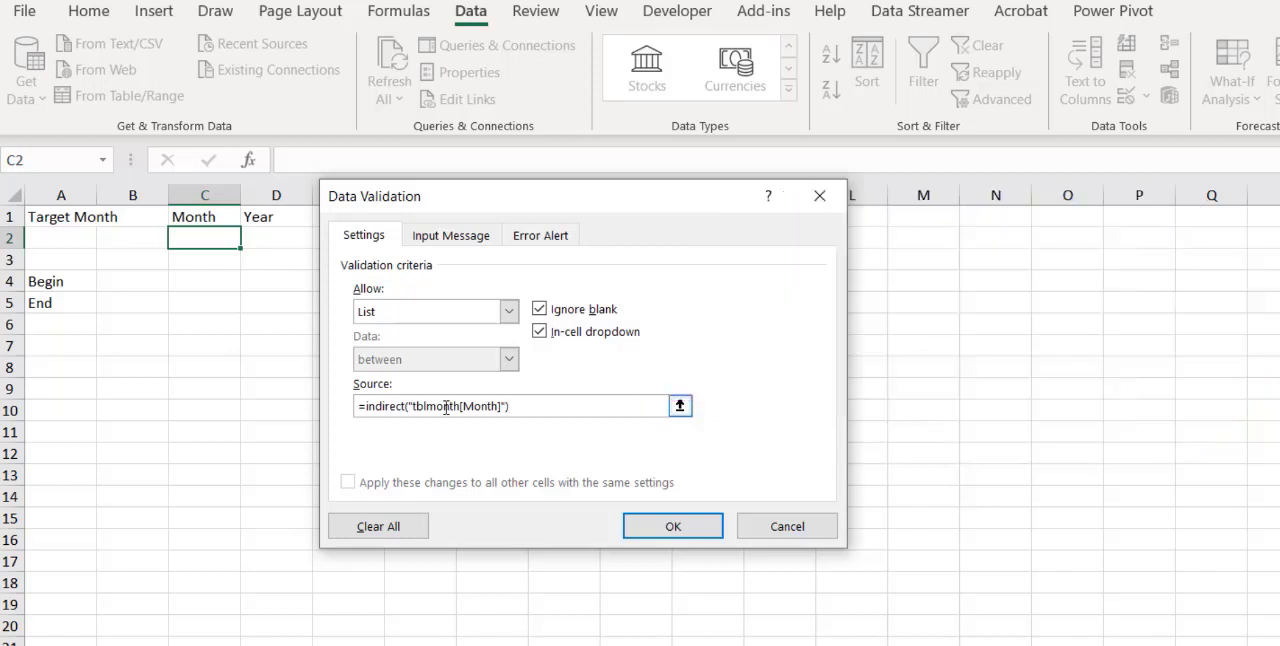
click(689, 531)
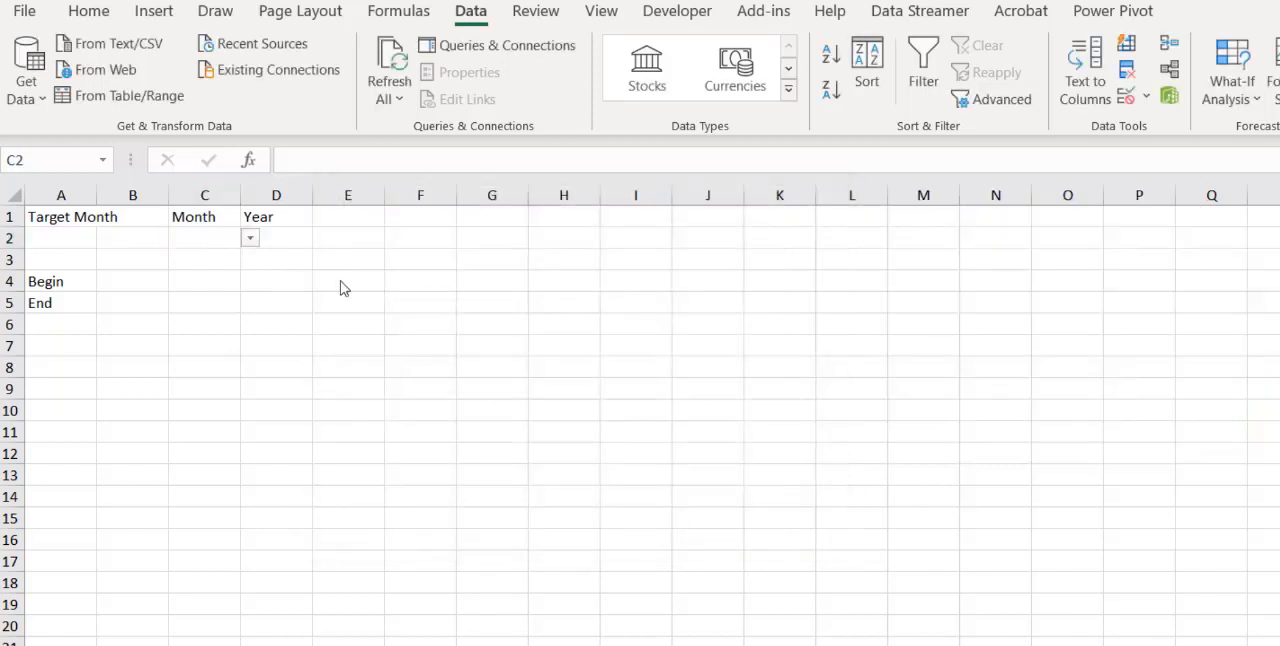
Choose April as the target month from the list in cell C2
click(250, 241)
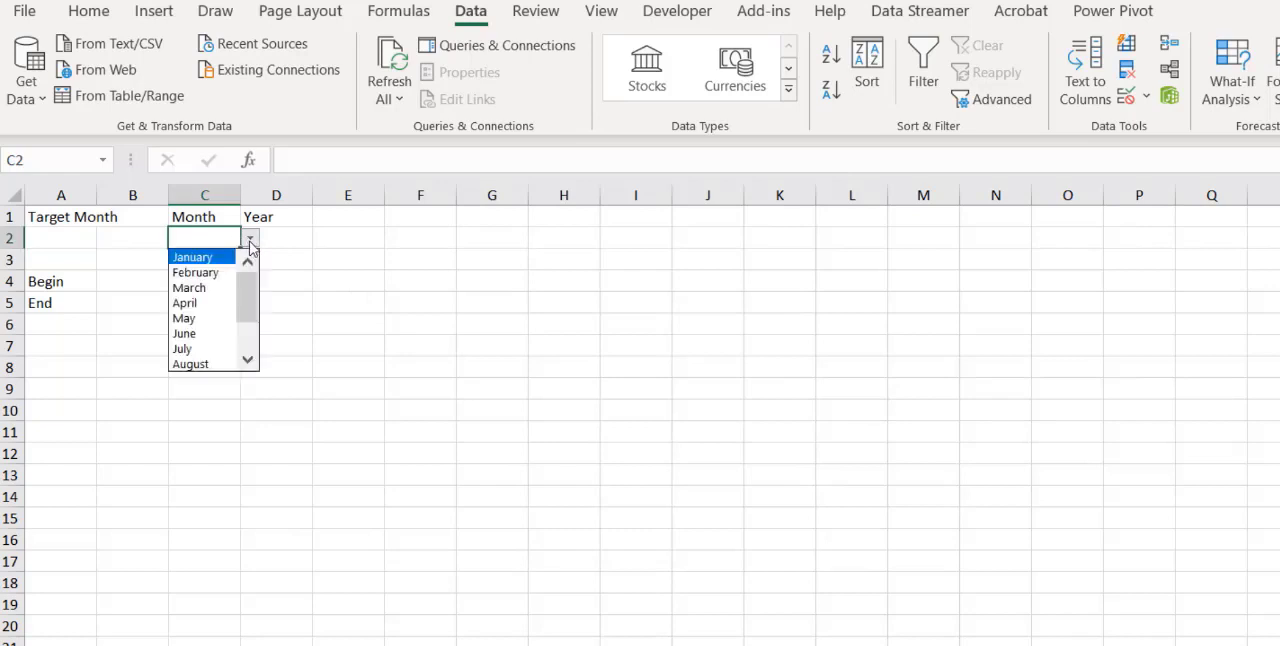
click(203, 302)
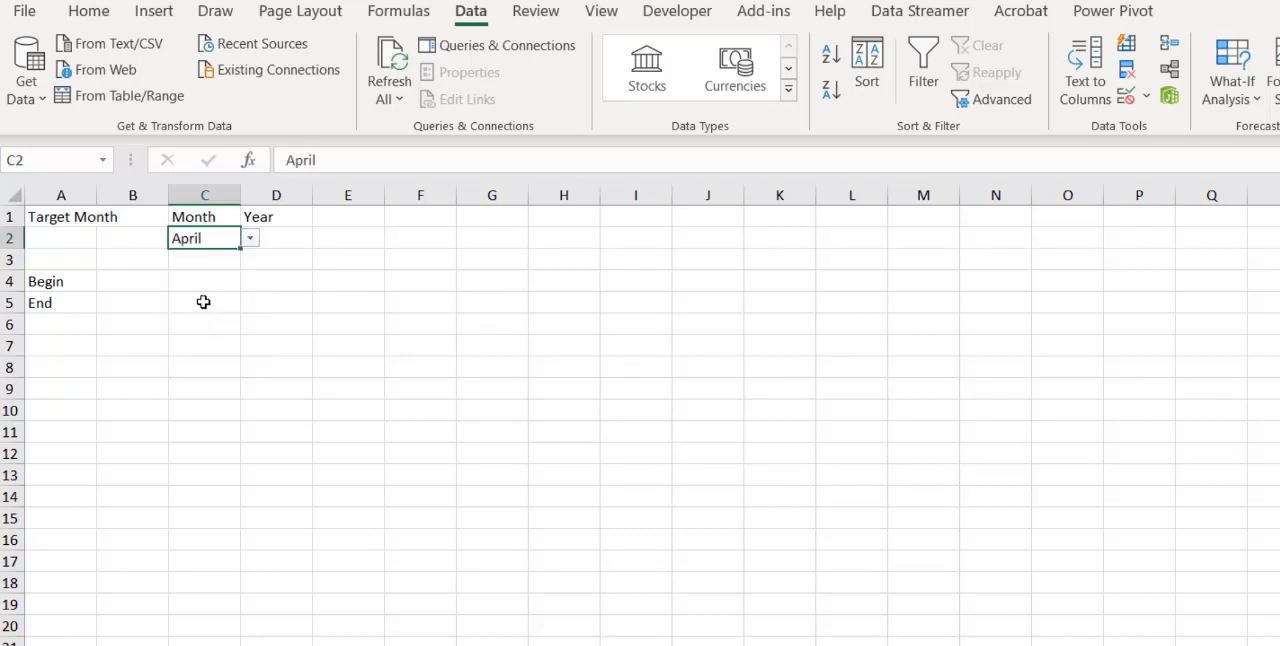
Enter the formula =if(C2="December",calyr-1,calyr) in cell D2, under Year on the Reconcile sheet
click(291, 241)
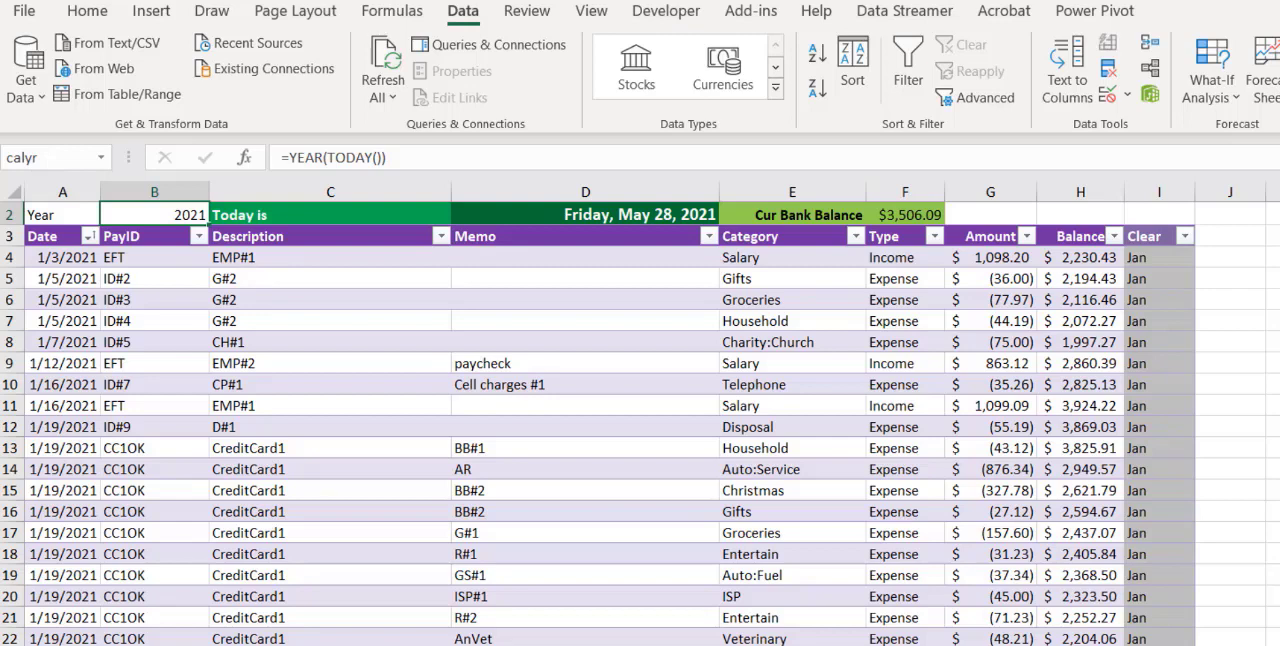
key(ctrl+Page_Down)
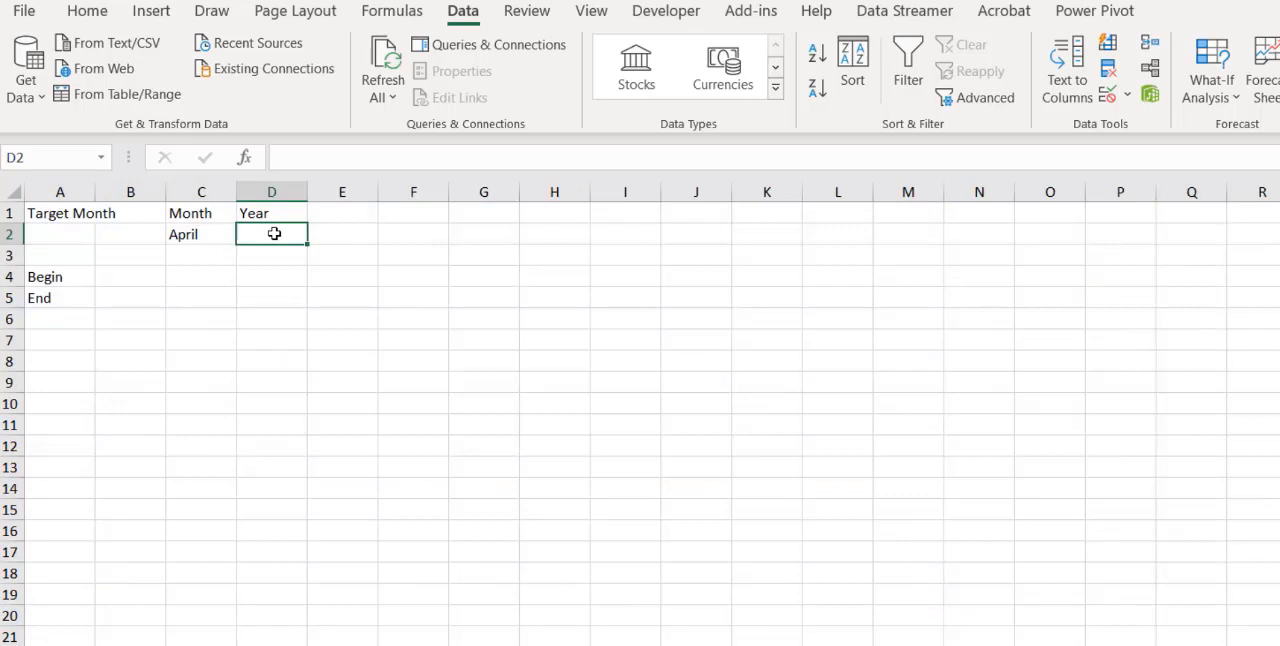
text(=if)
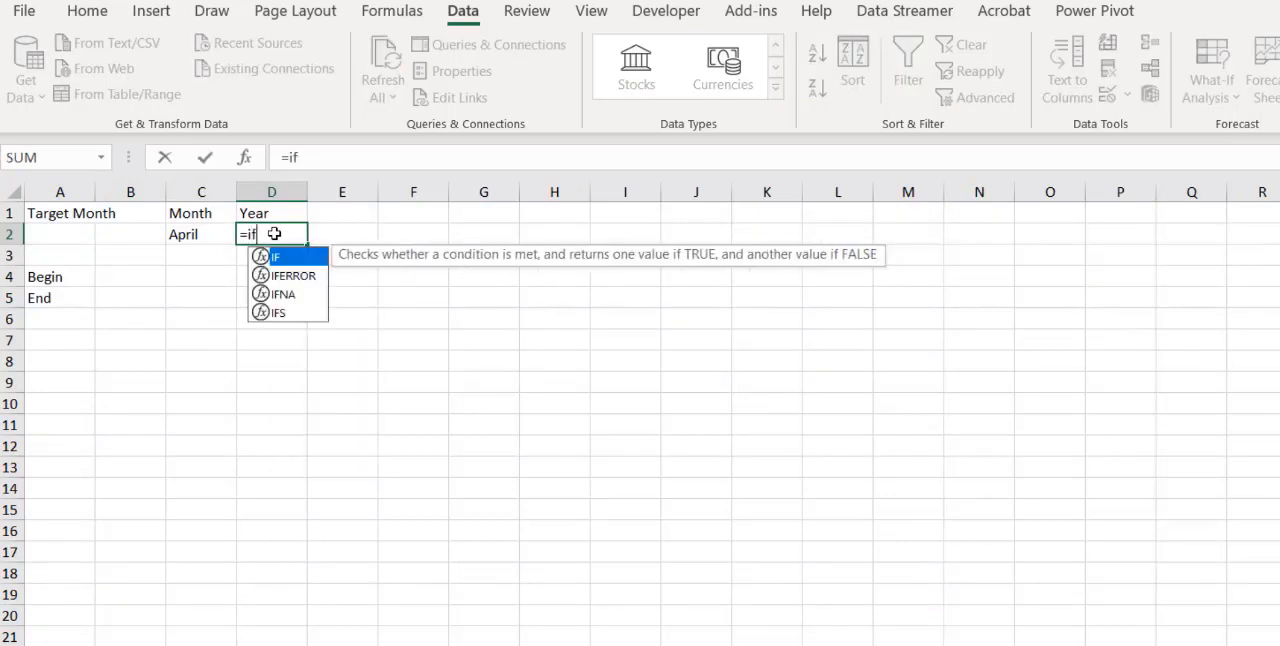
text(()
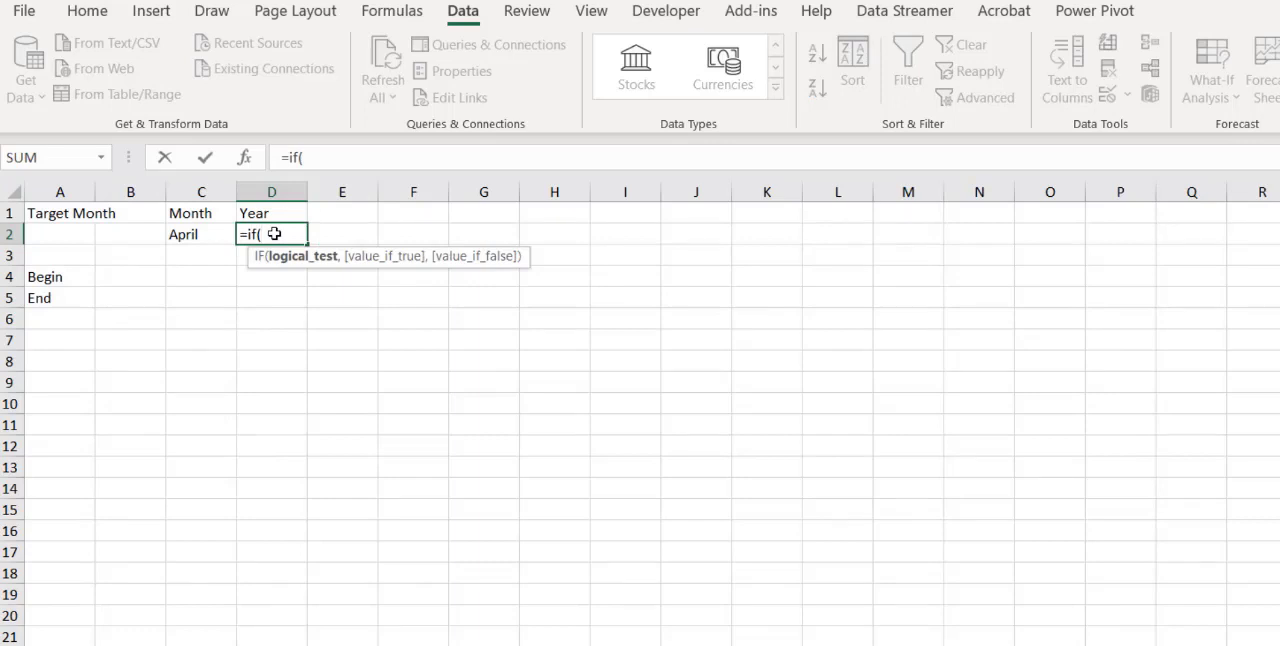
click(196, 233)
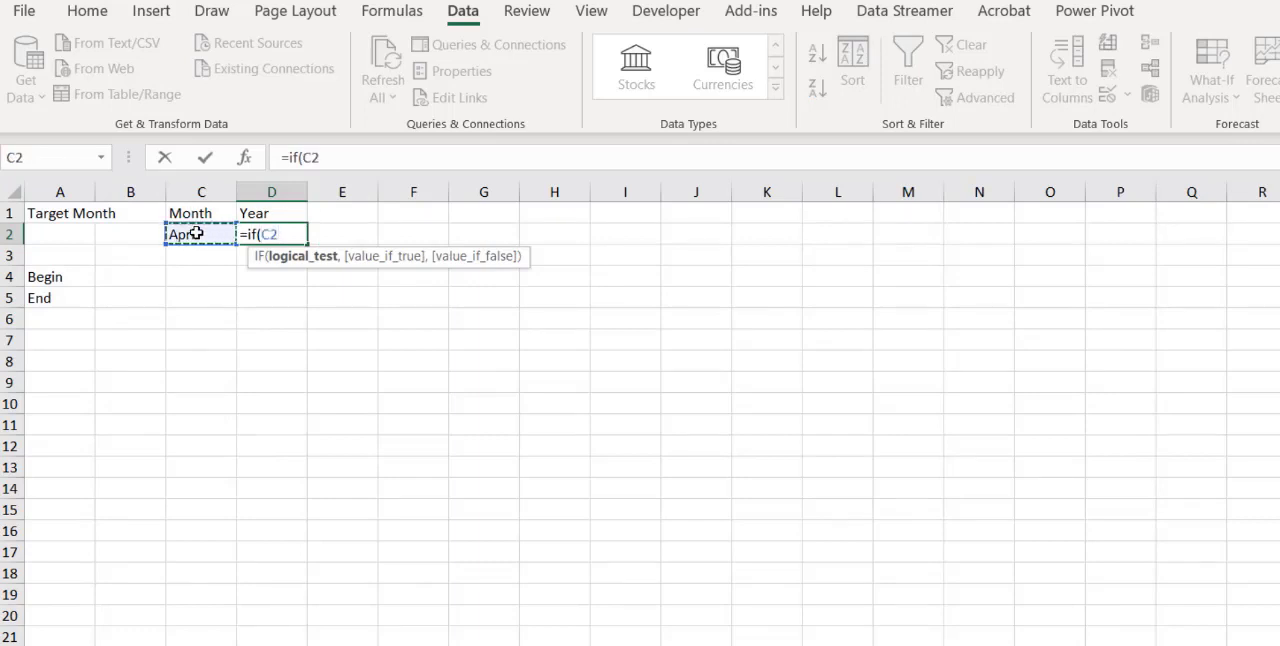
text(="Dece)
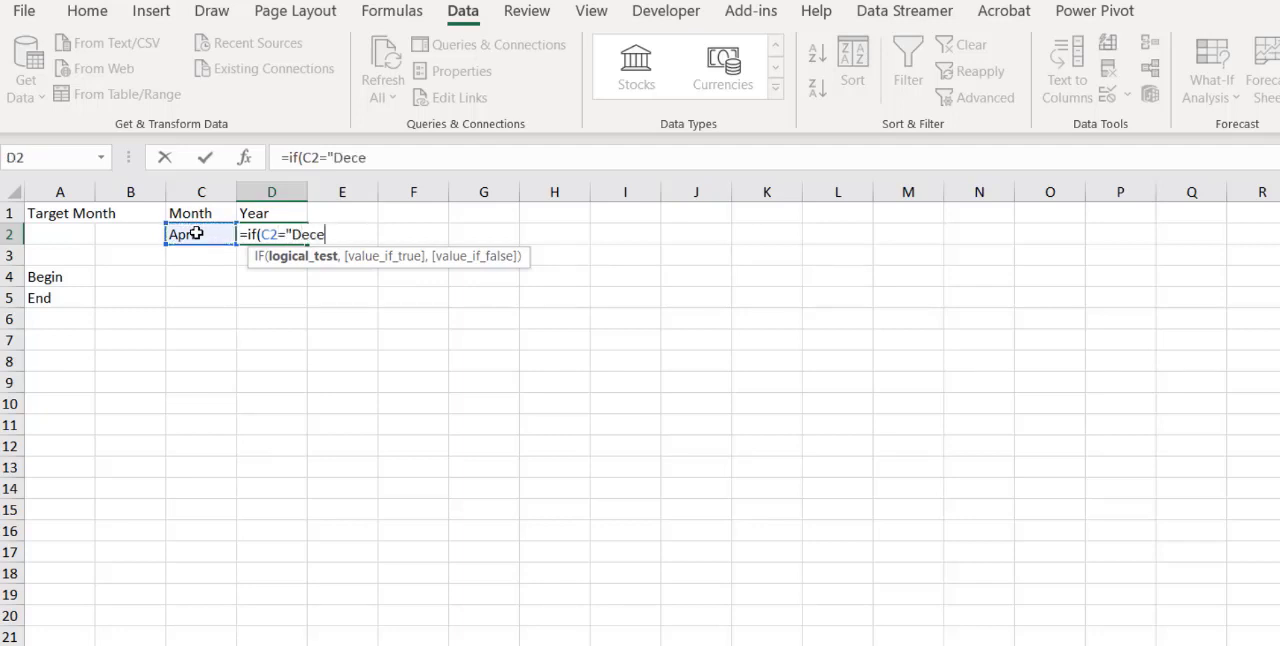
text(mber",)
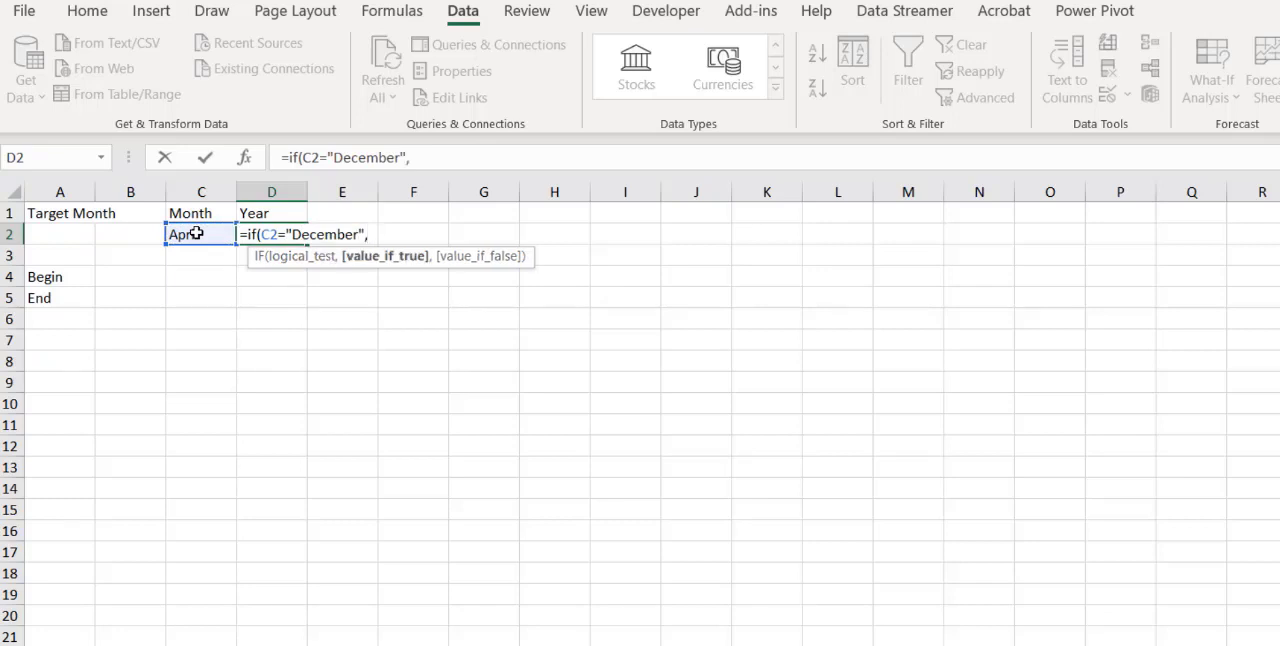
text(cal)
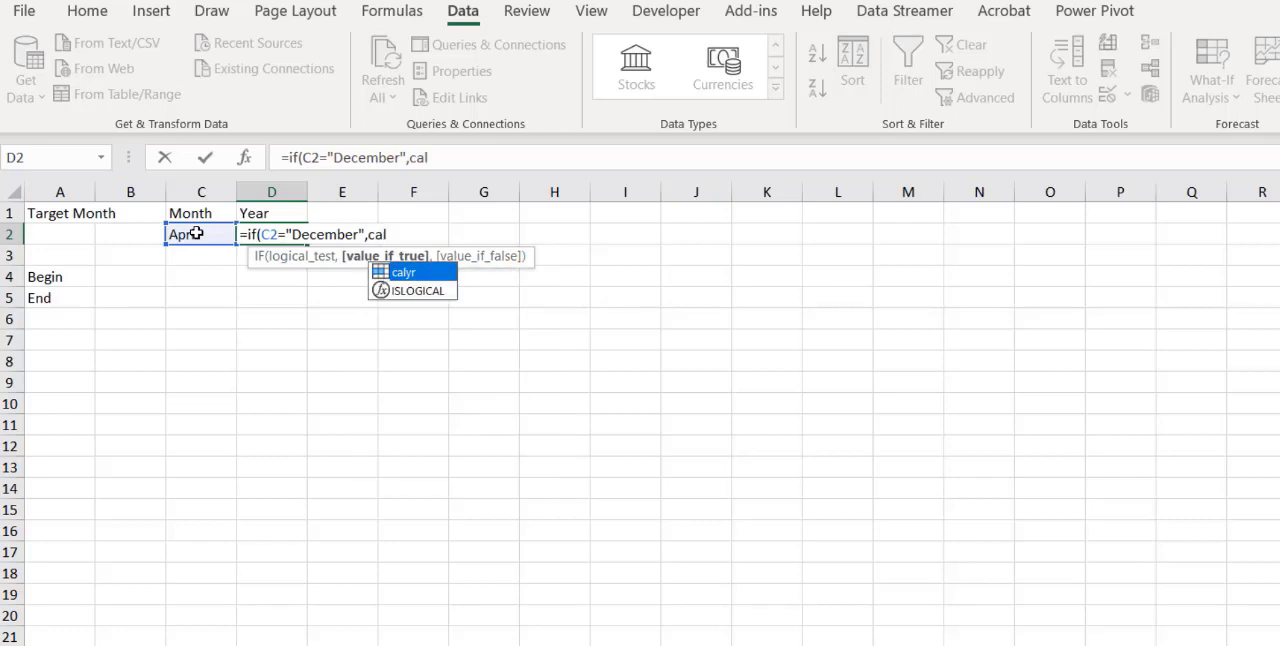
key(Tab)
text(-1)
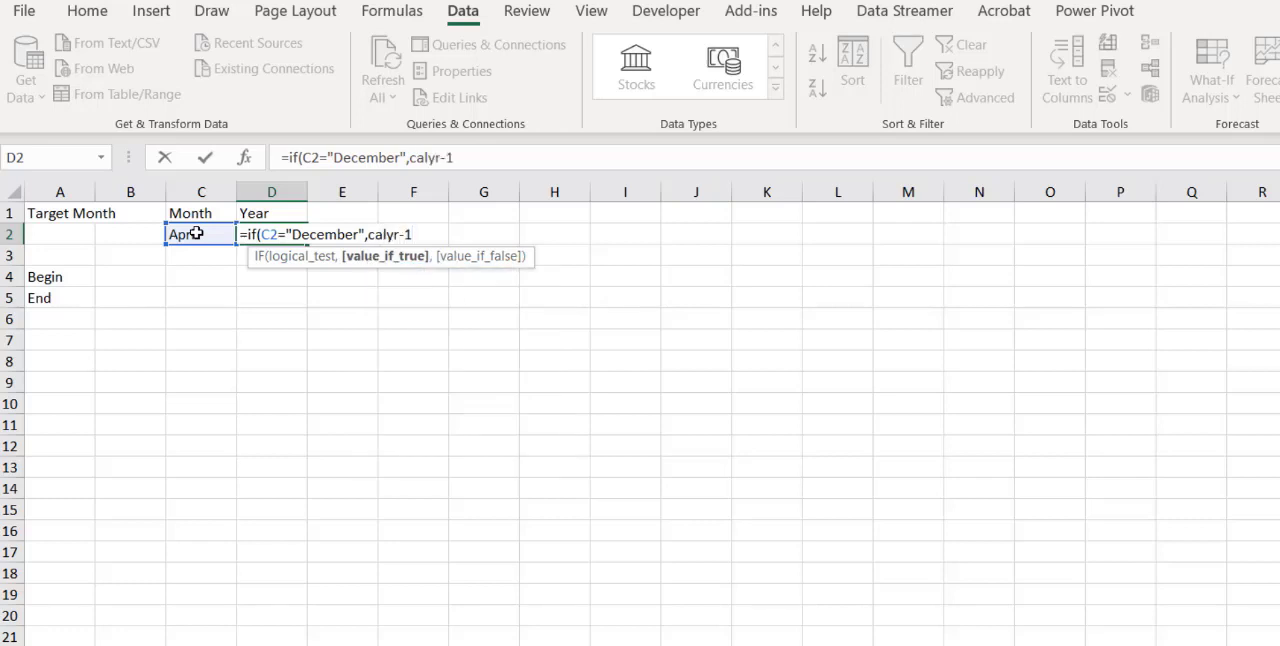
text(,)
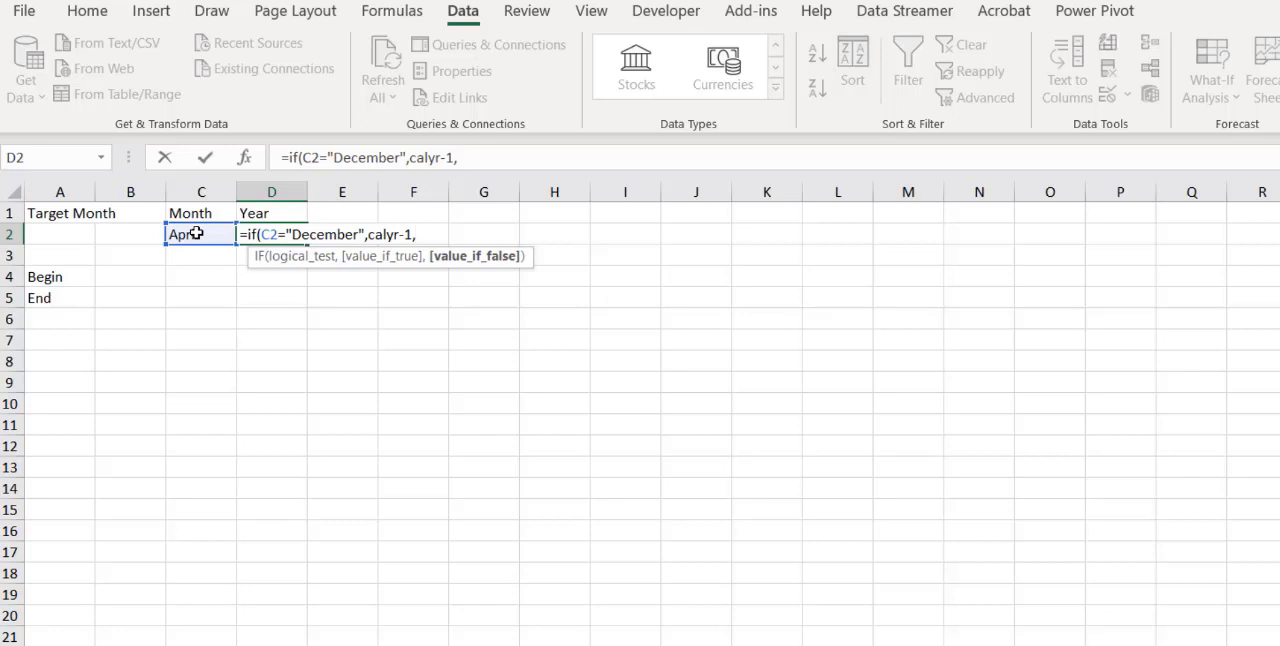
text(calyr)
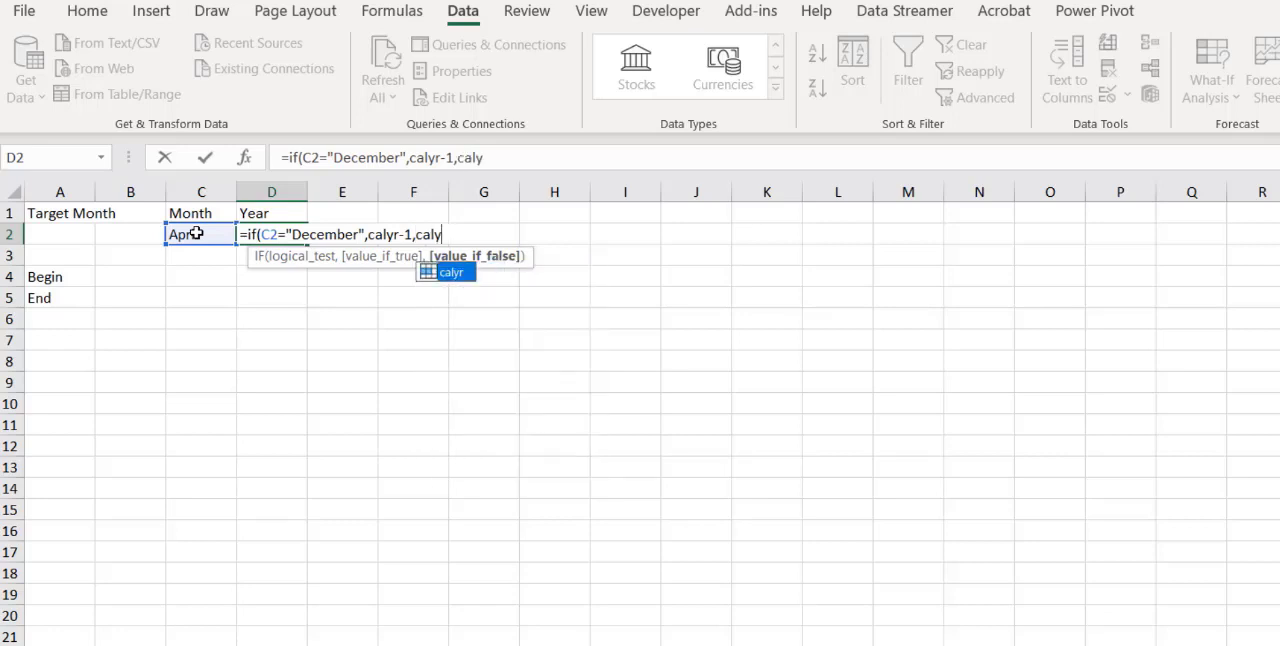
text())
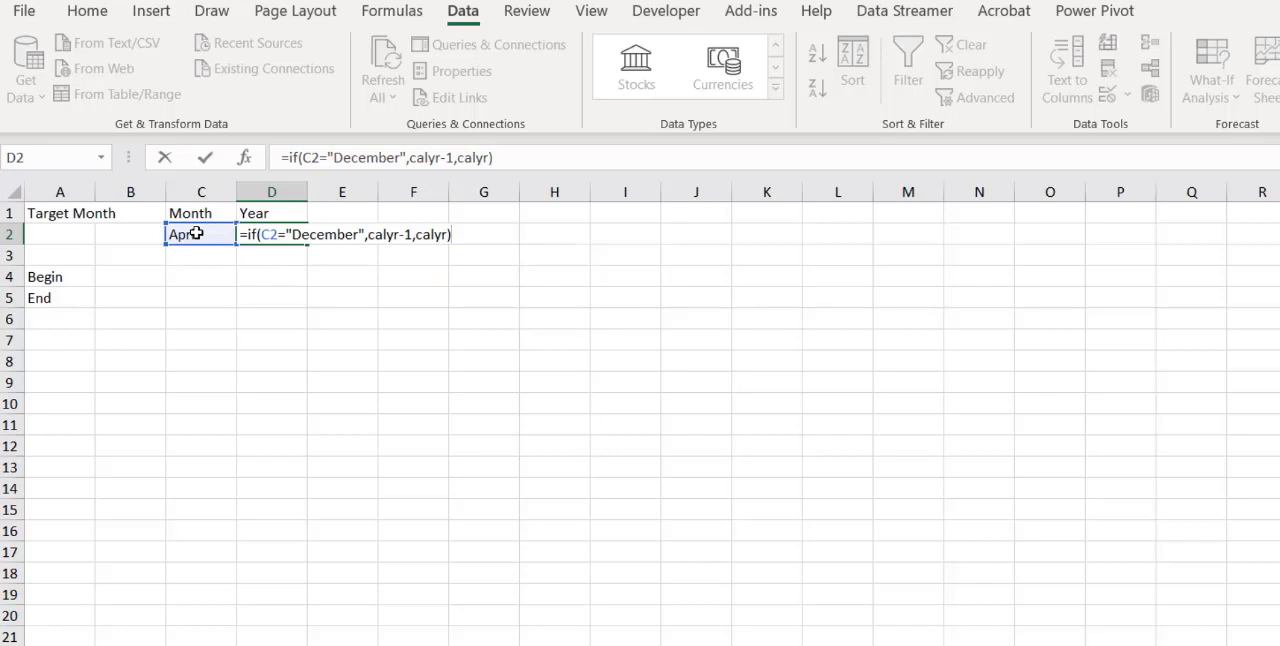
key(Return)
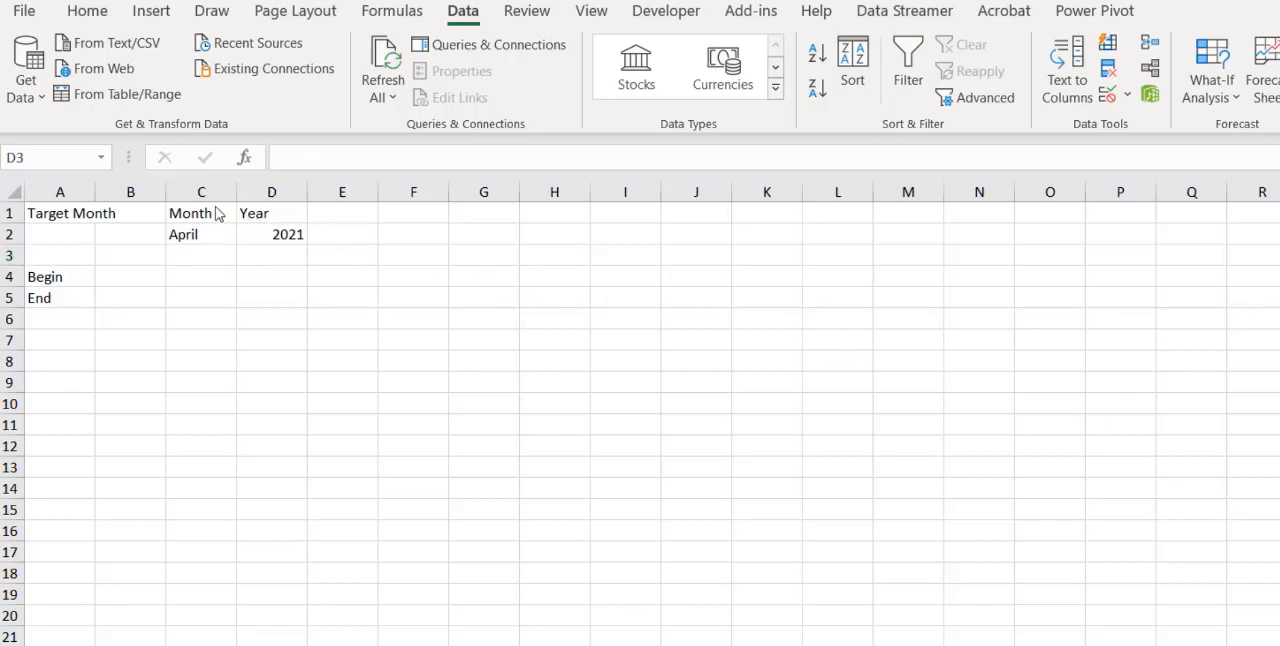
Right-align the Year header in cell D1
click(268, 214)
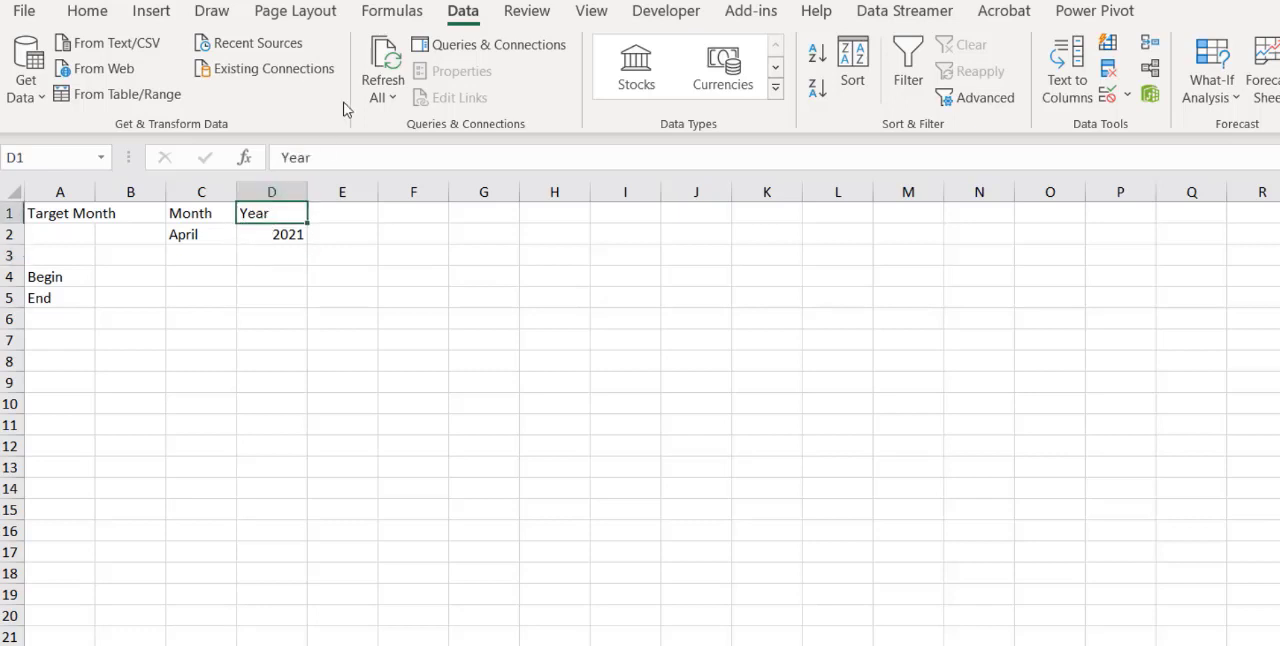
click(98, 12)
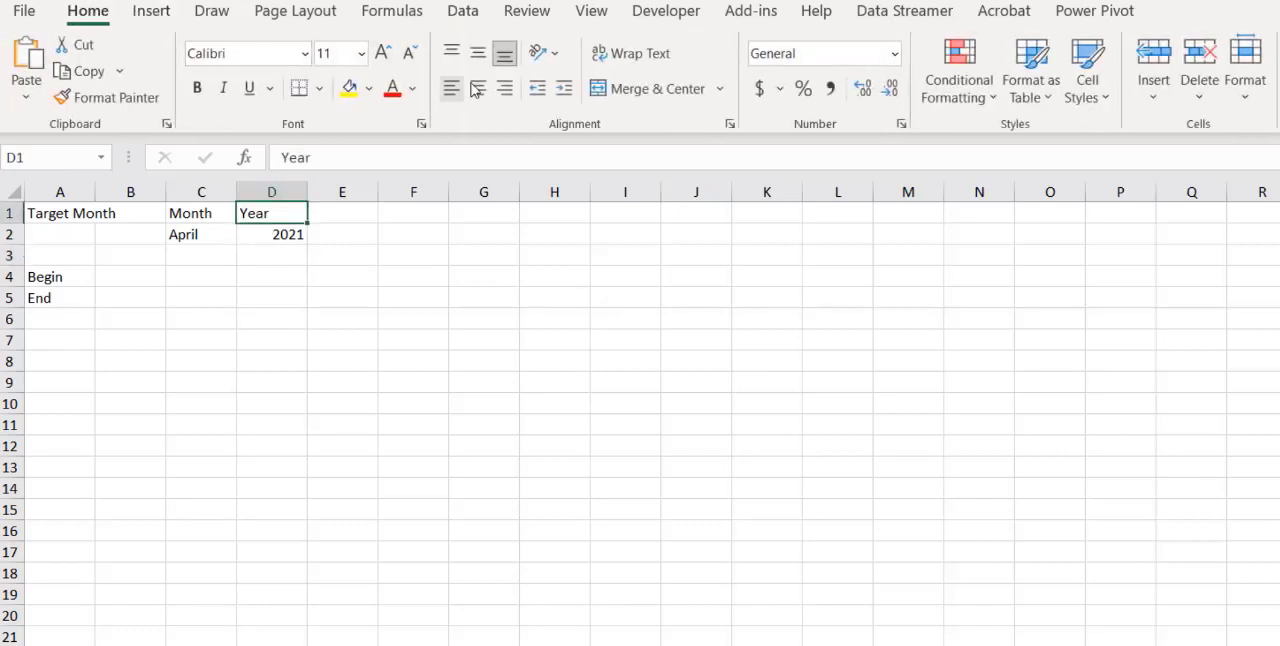
click(503, 88)
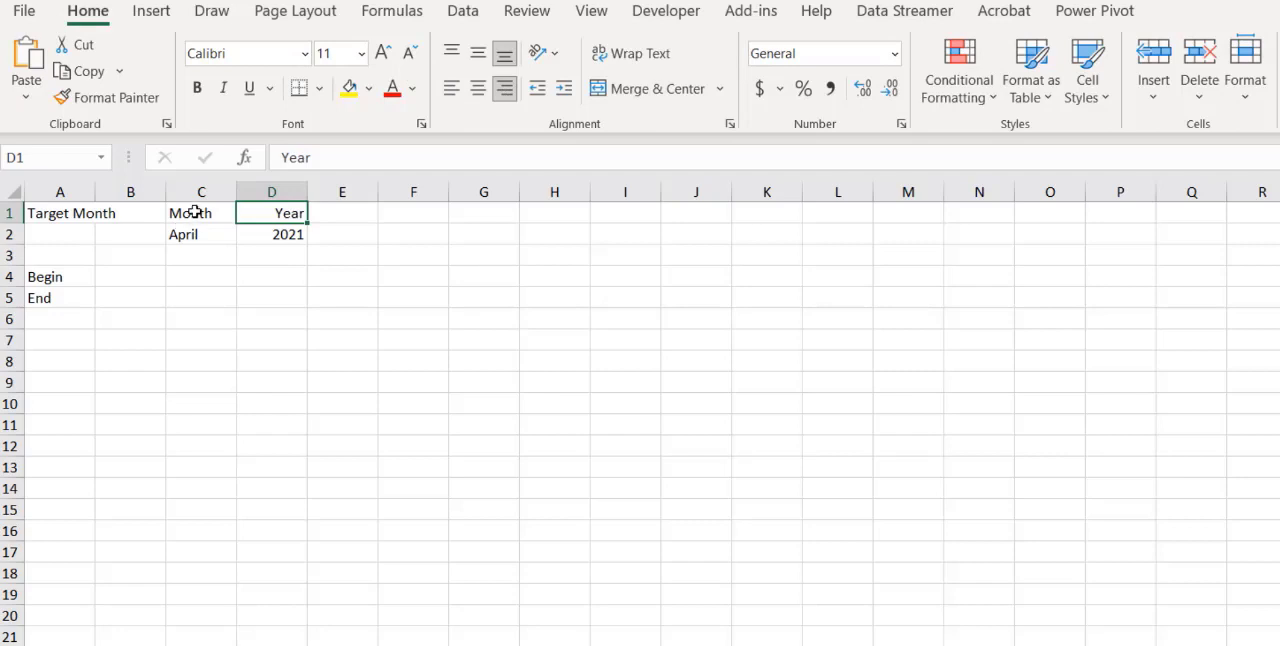
Fill the Month cells C1:C2 with yellow and the Year cells D1:D2 with the standard orange
drag(194, 213, 195, 234)
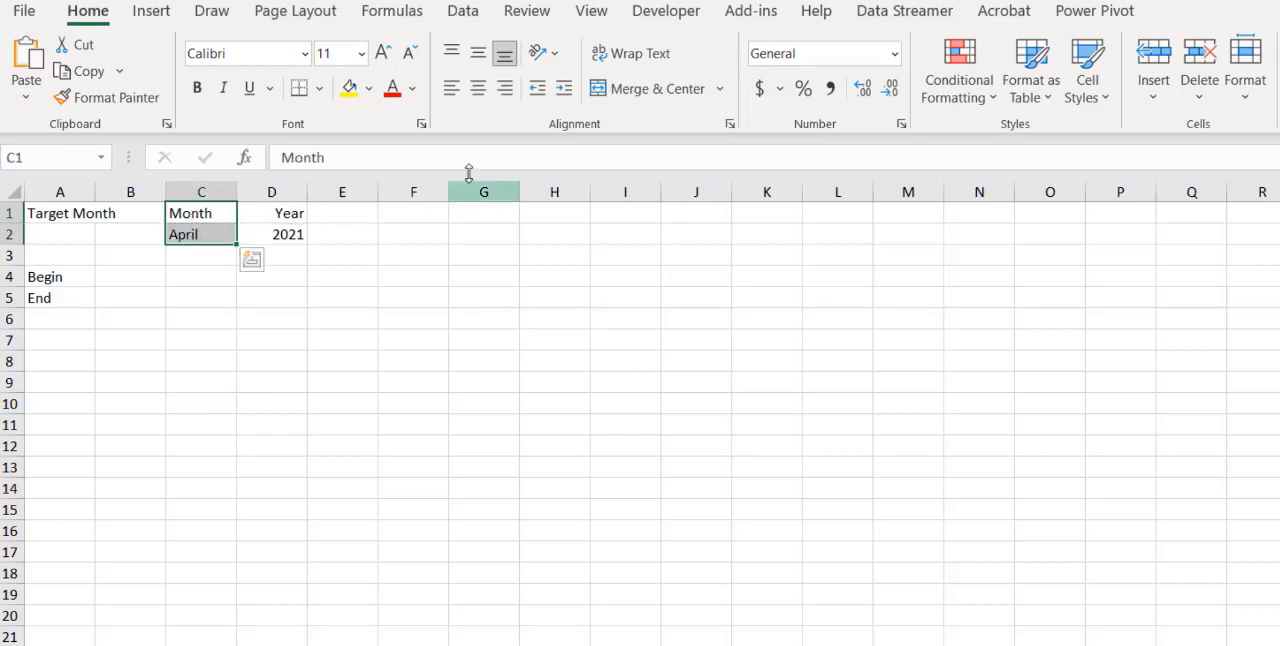
click(349, 88)
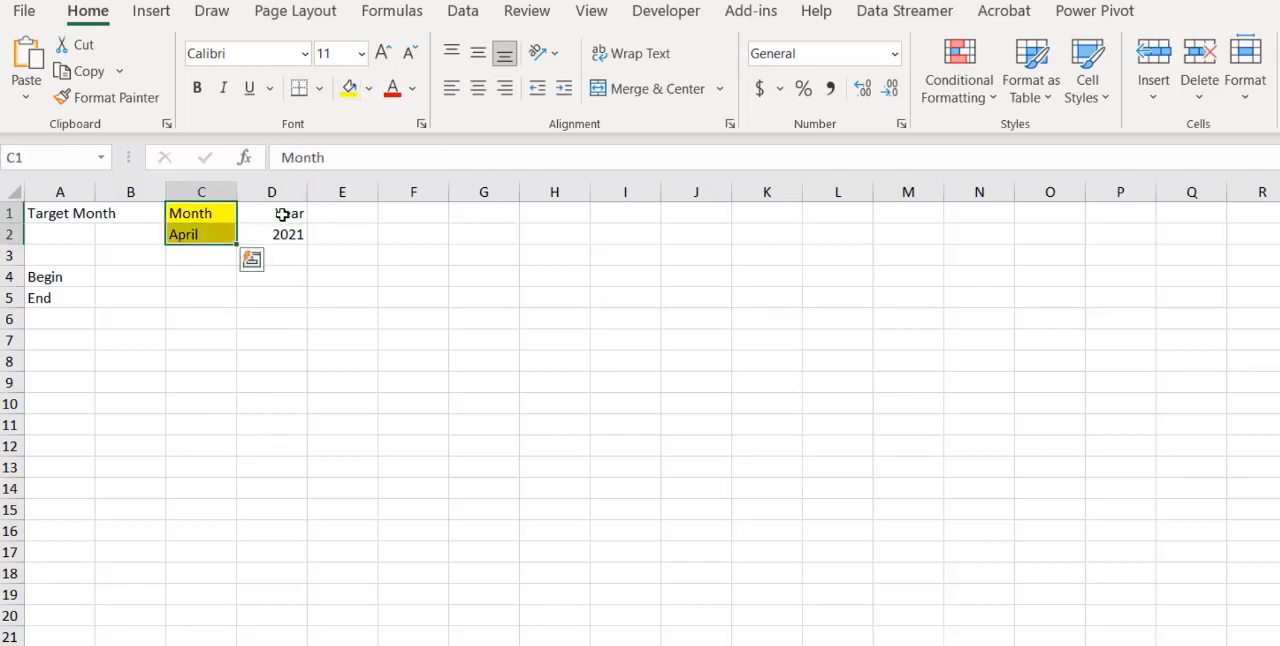
drag(275, 212, 276, 233)
click(372, 90)
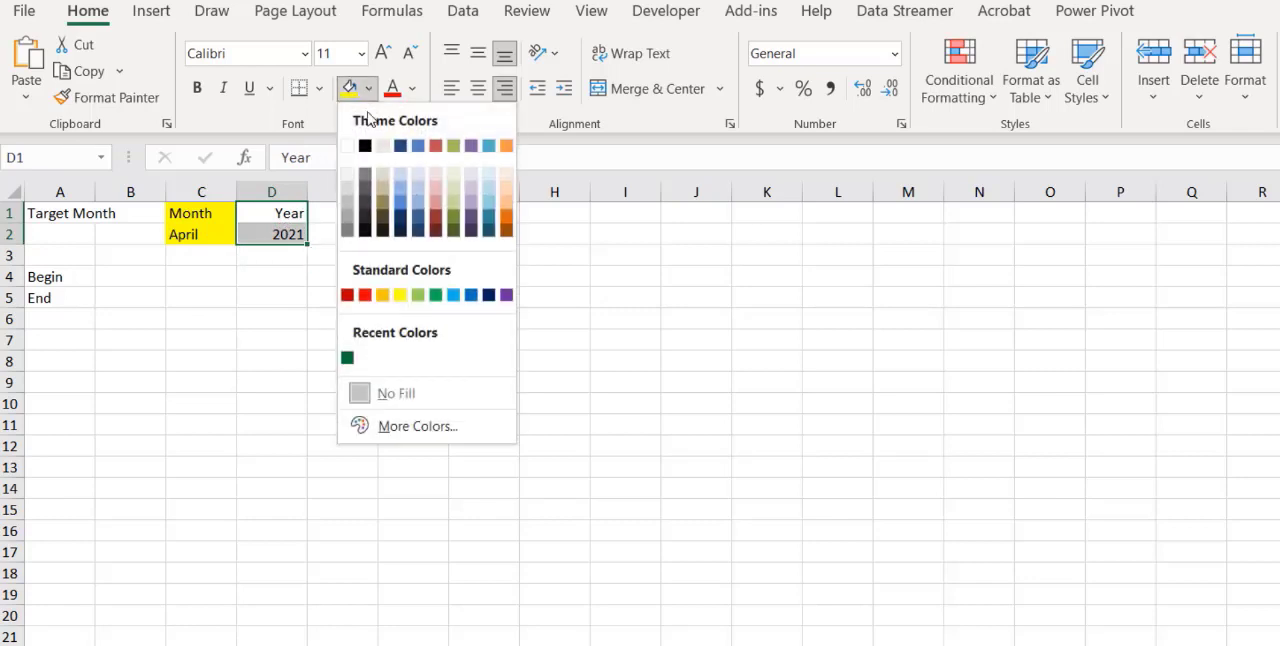
click(382, 292)
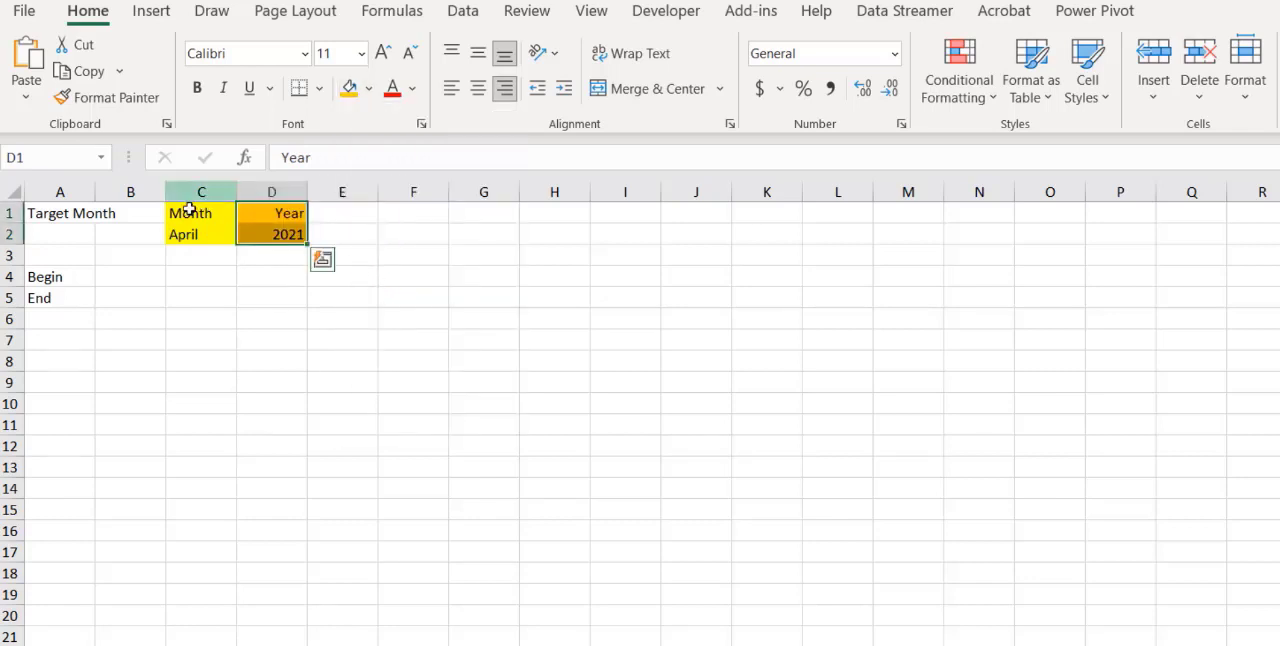
Make the Month and Year headers in C1:D1 bold
drag(200, 212, 258, 215)
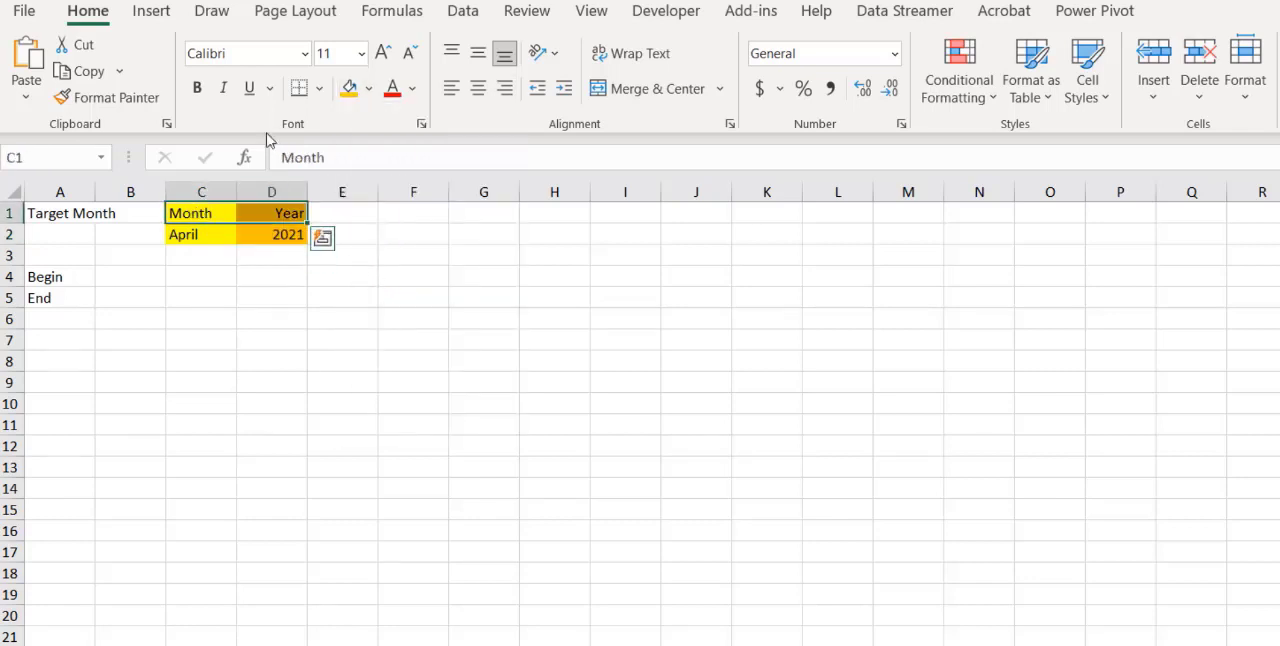
click(197, 88)
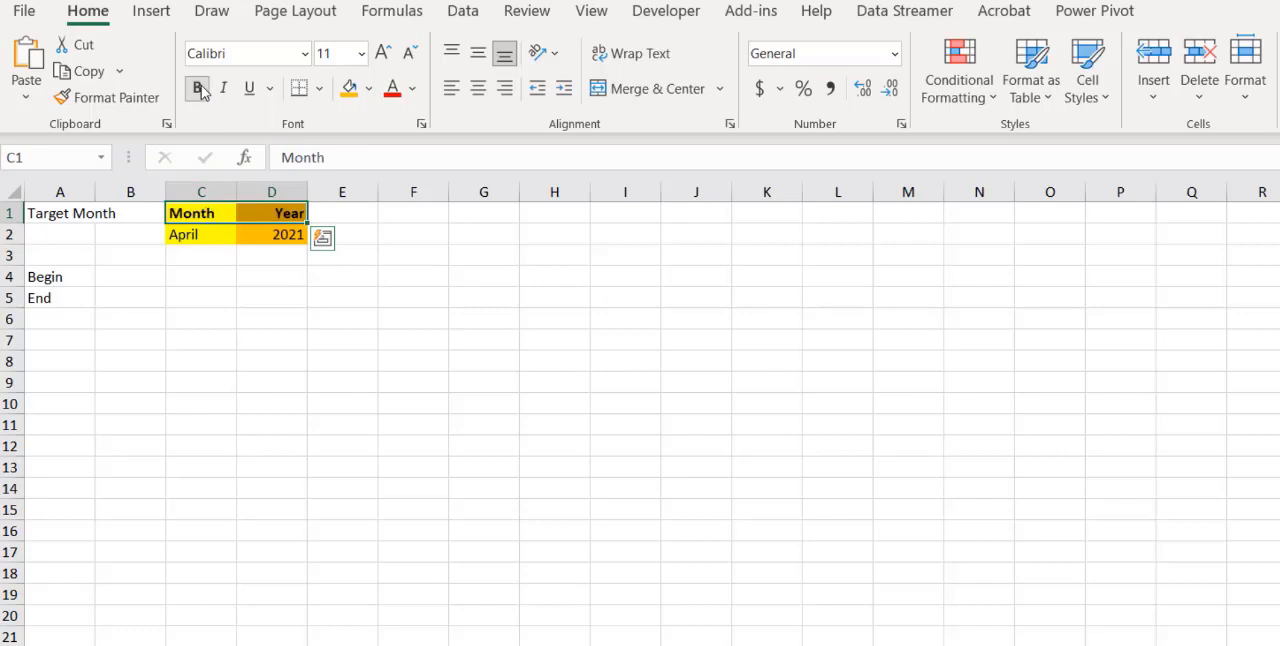
click(251, 231)
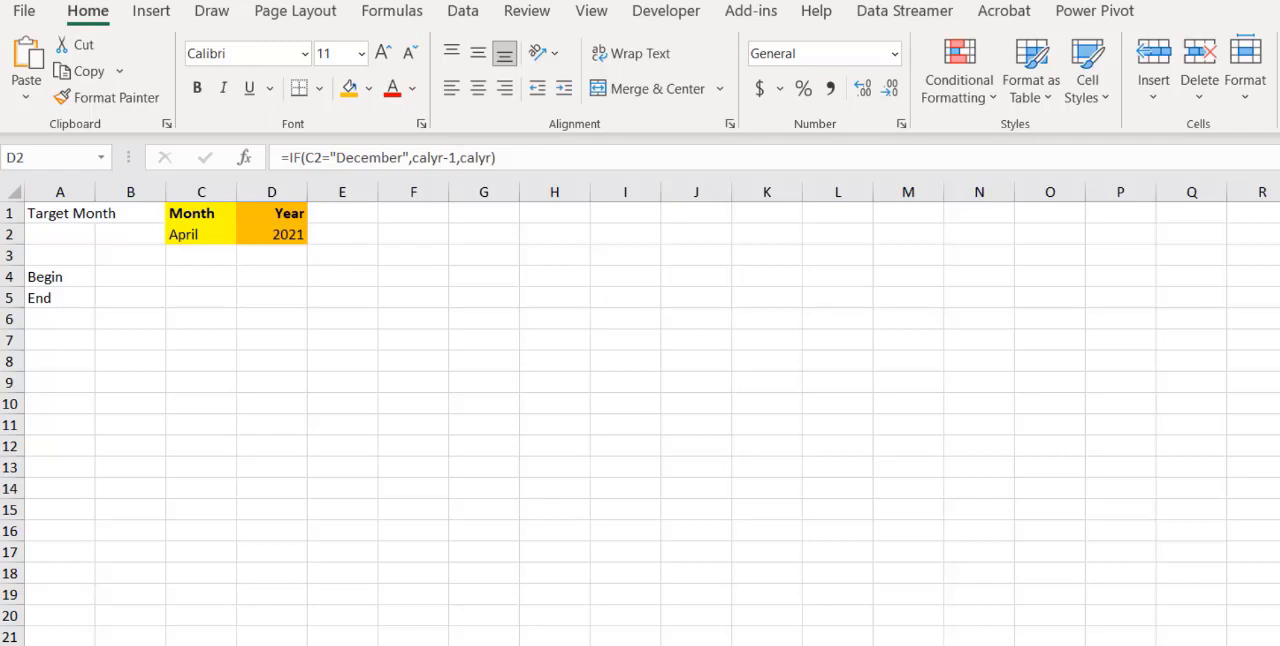
Start a formula in cell B4, beside Begin, with =DATEVALUE(MATCH(C2,tblmonth[Month],0) to look up the target month's number
click(136, 278)
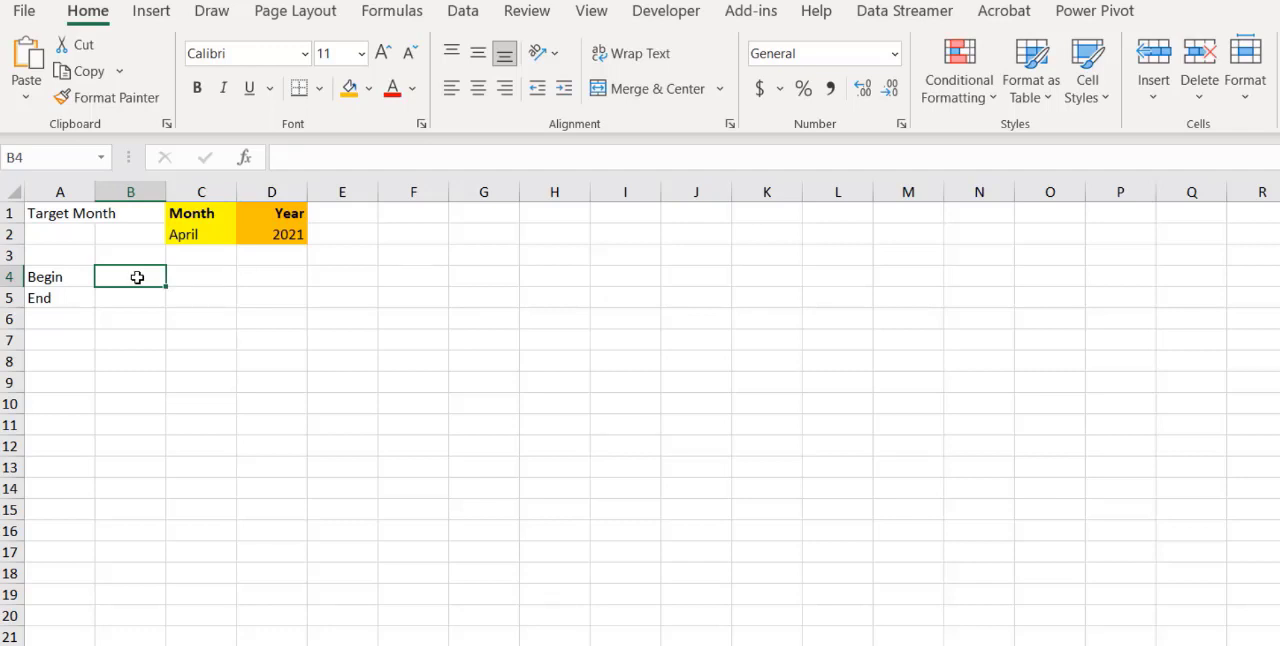
text(=Dat)
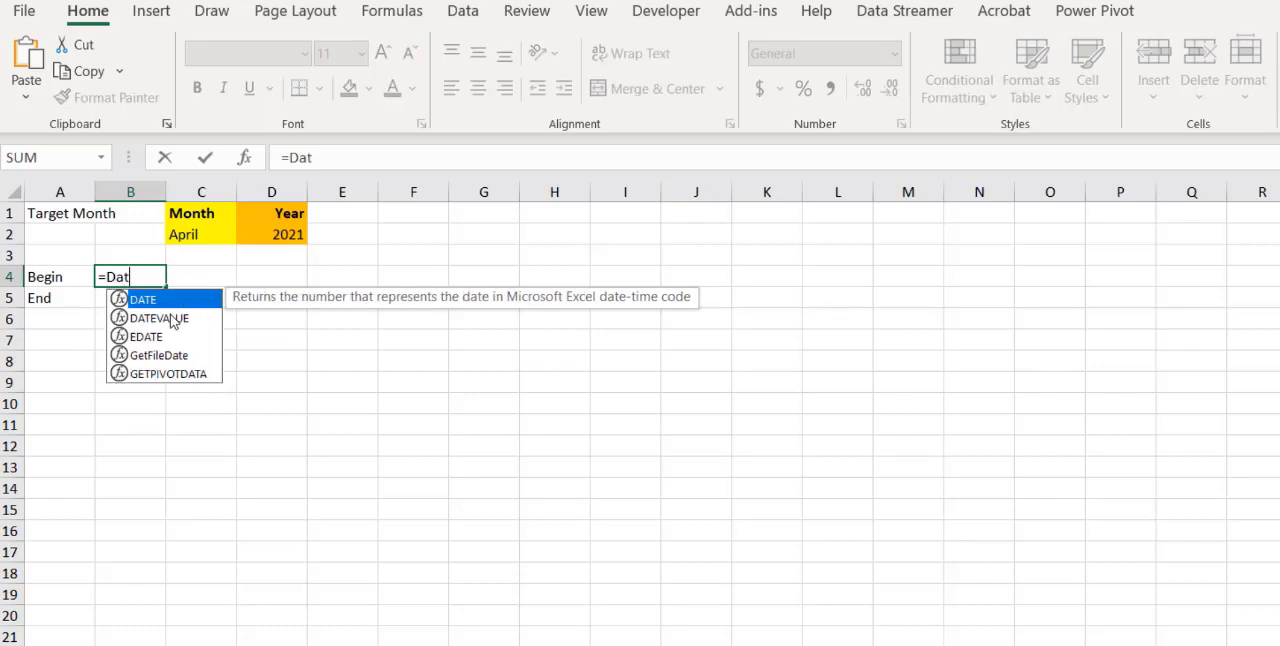
double_click(170, 314)
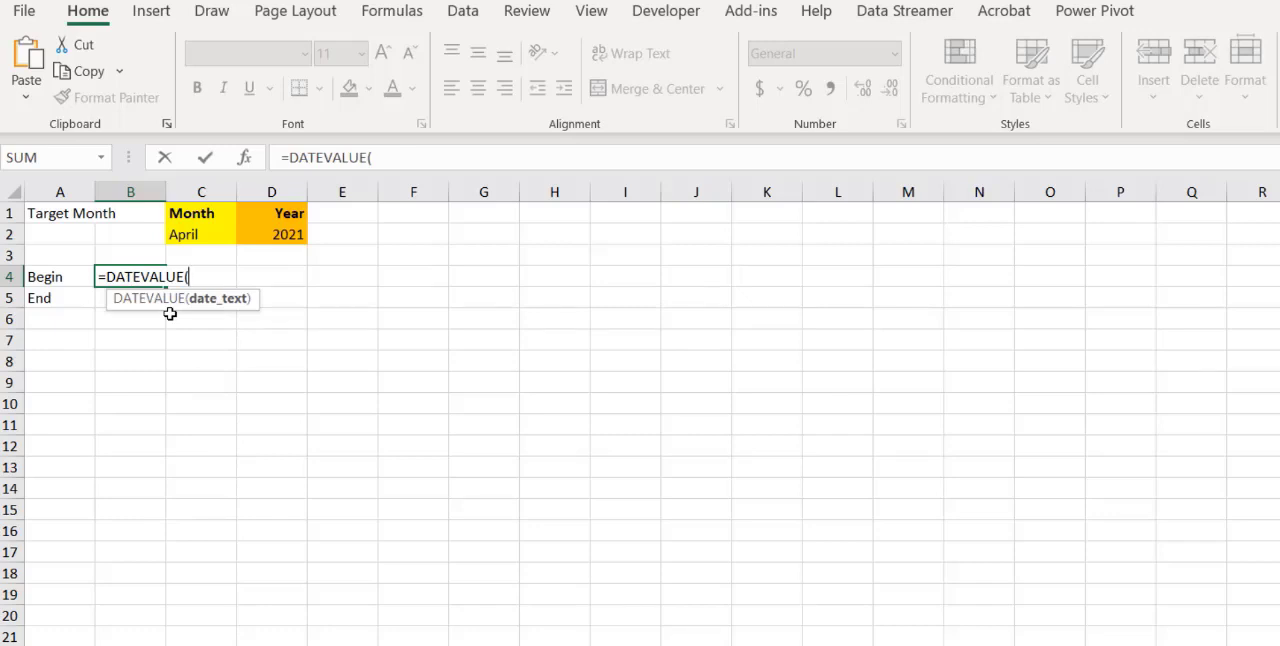
text(Ma)
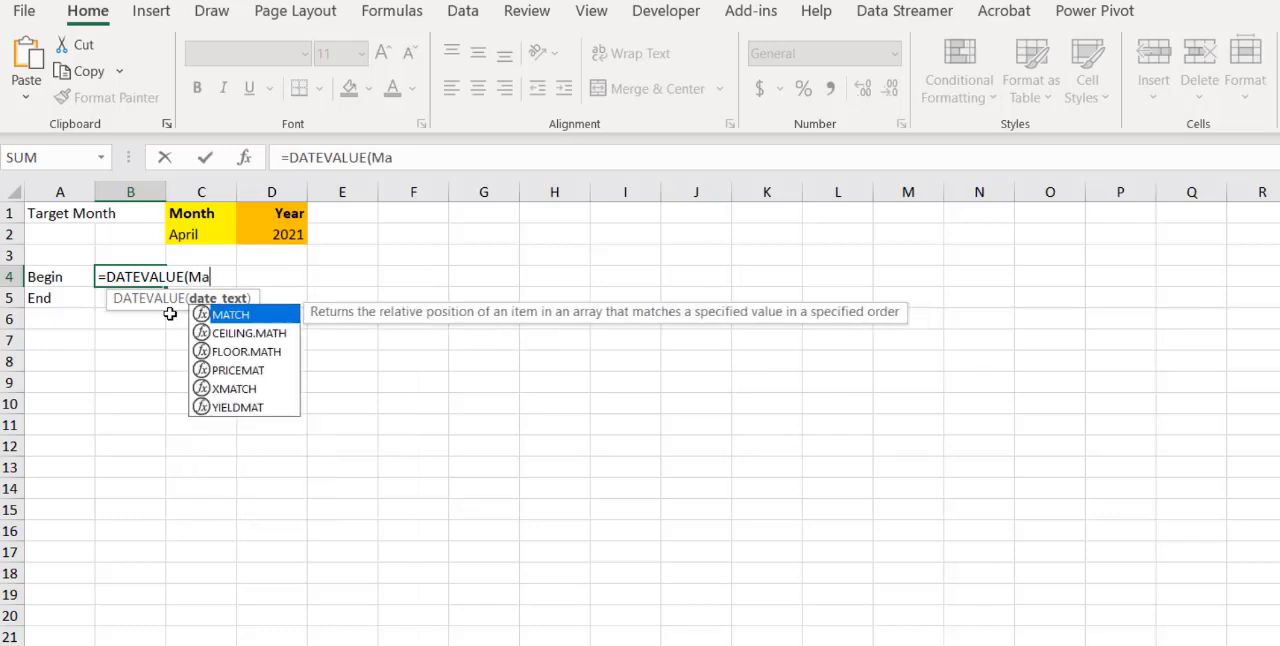
text(tch)
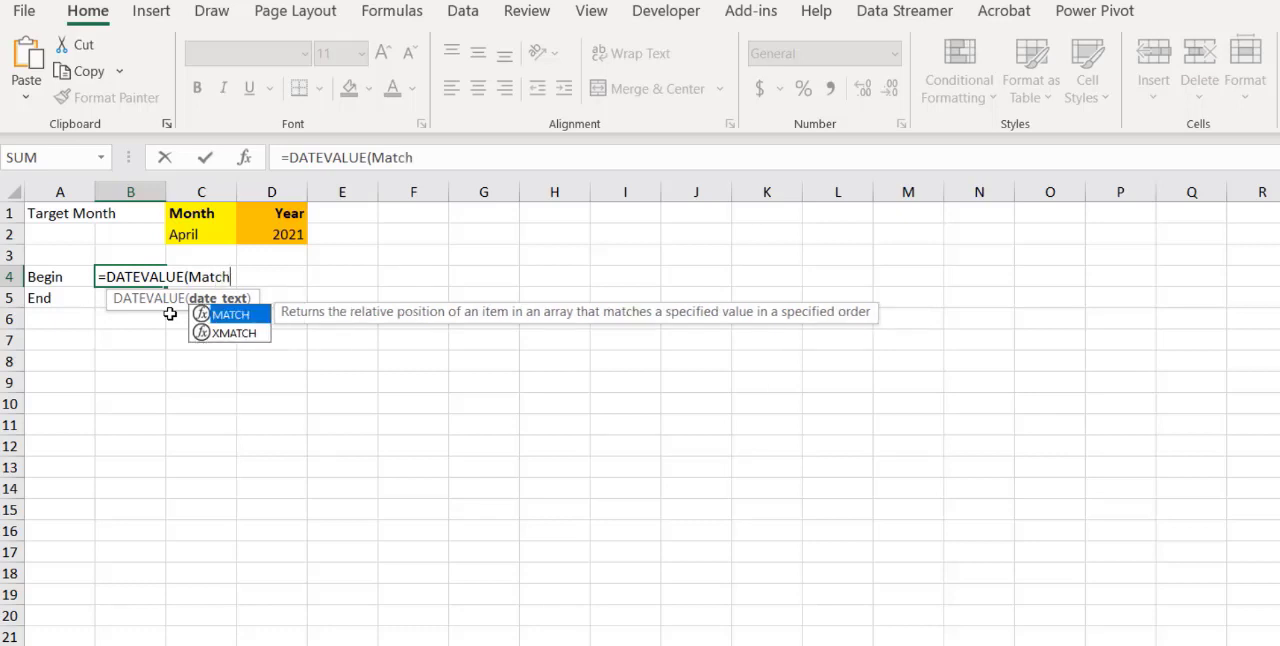
text(()
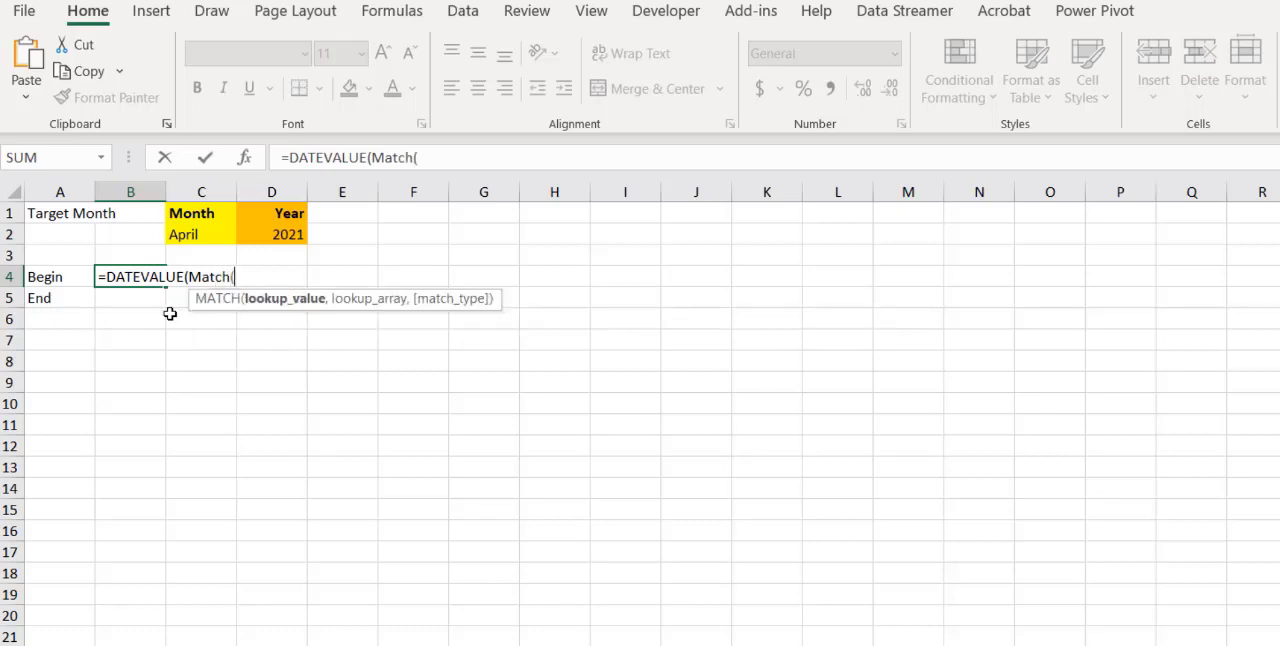
click(188, 239)
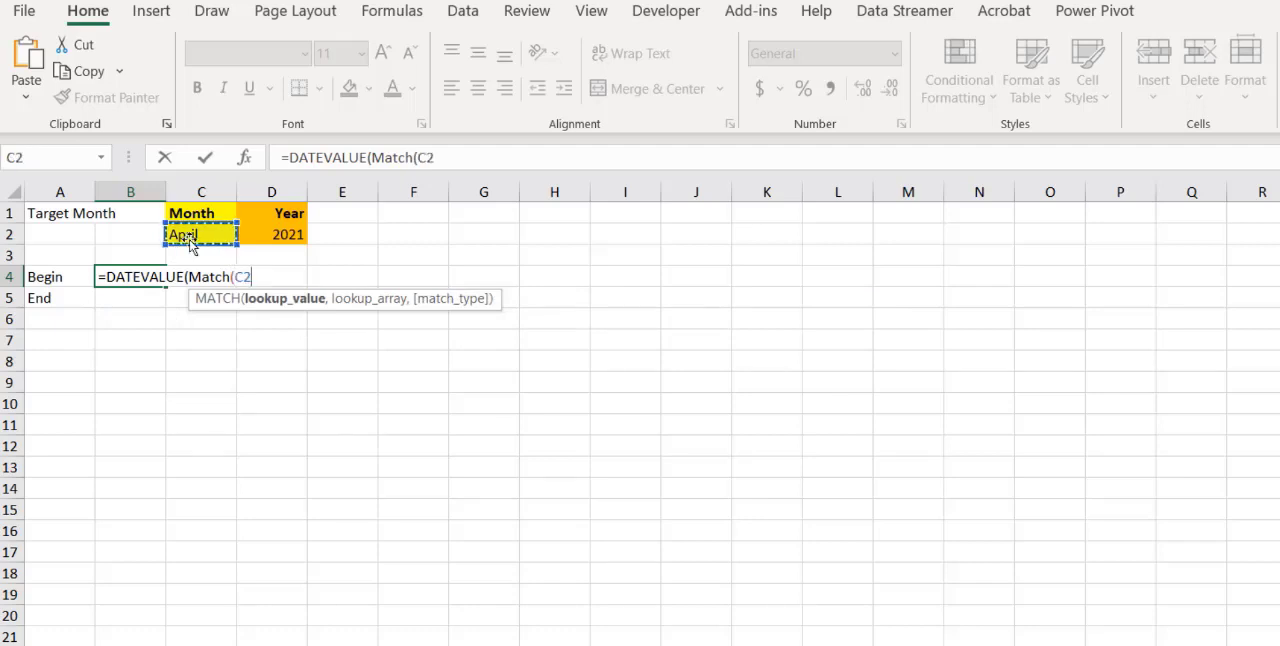
text(,)
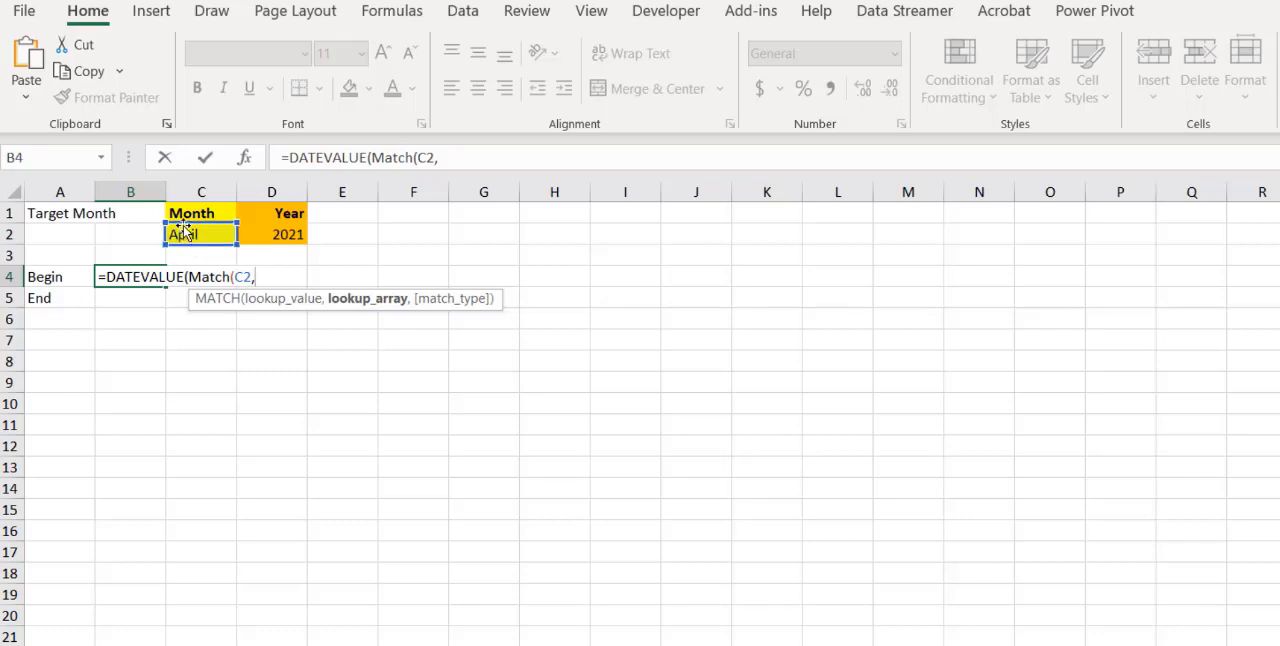
text(tbl)
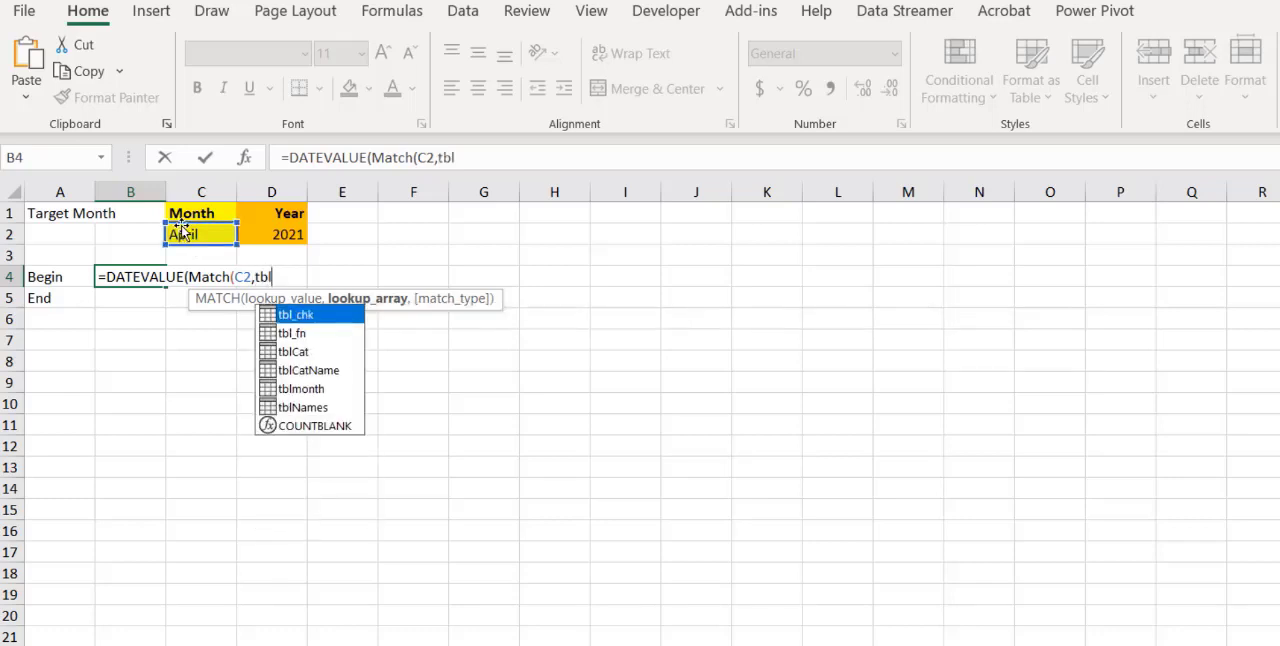
double_click(320, 388)
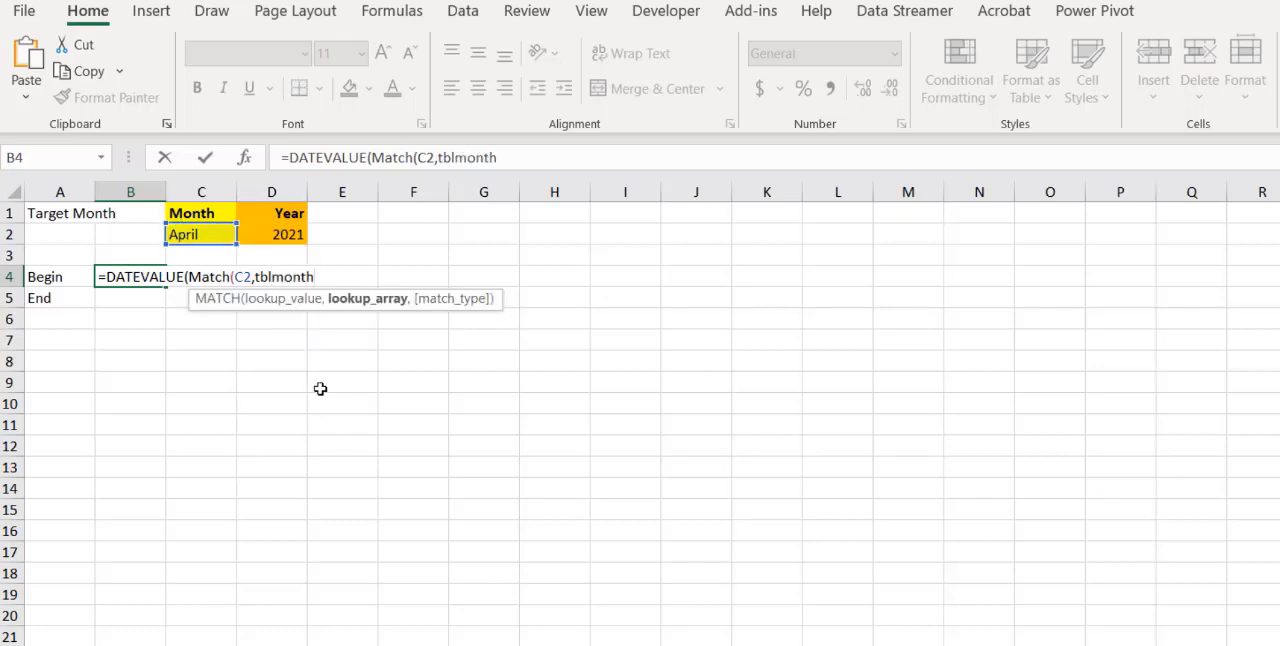
text([M)
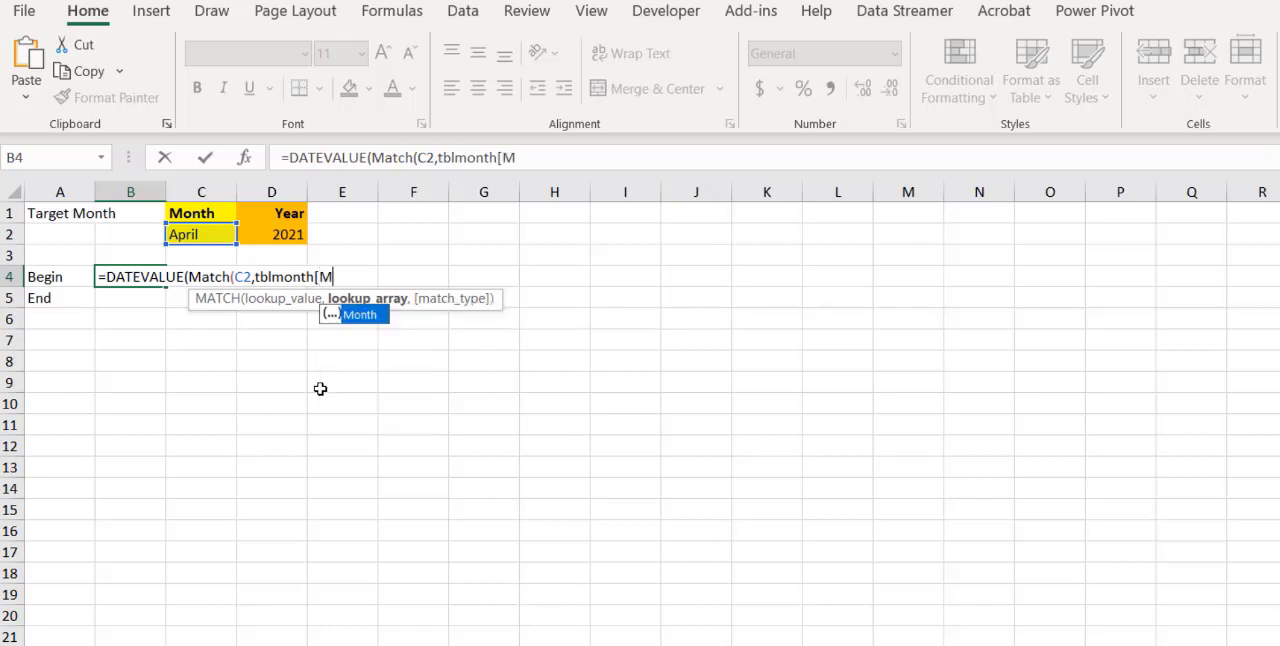
text(o)
key(Tab)
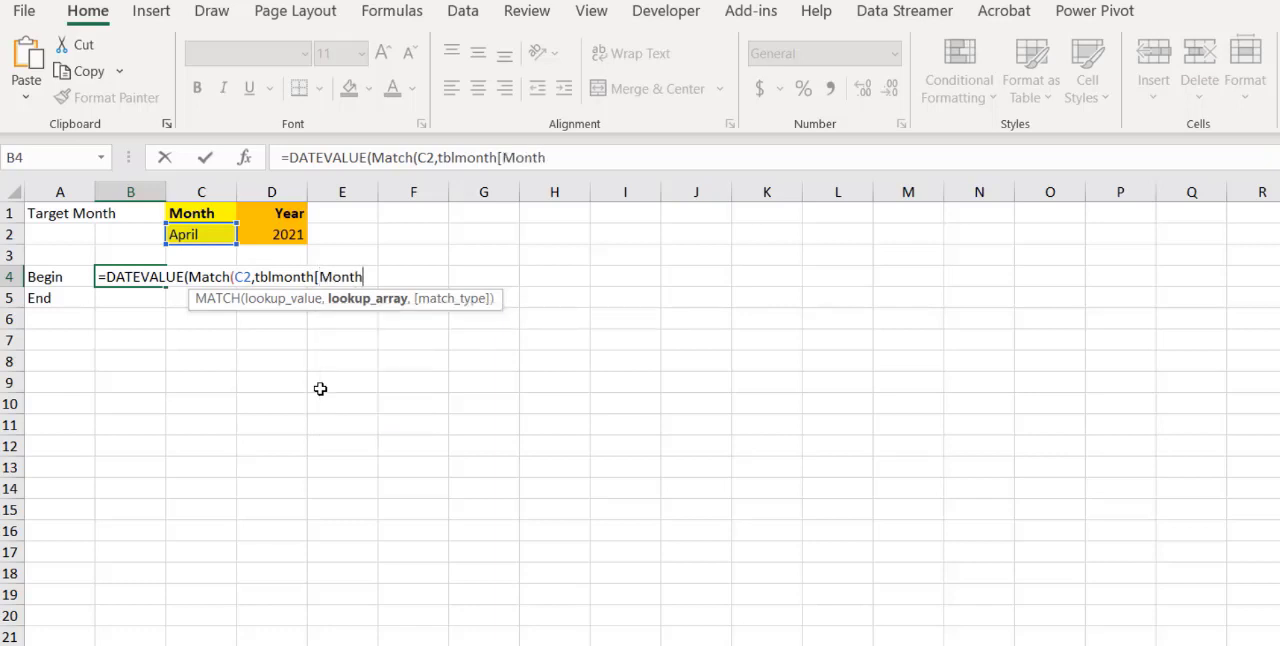
text(],0))
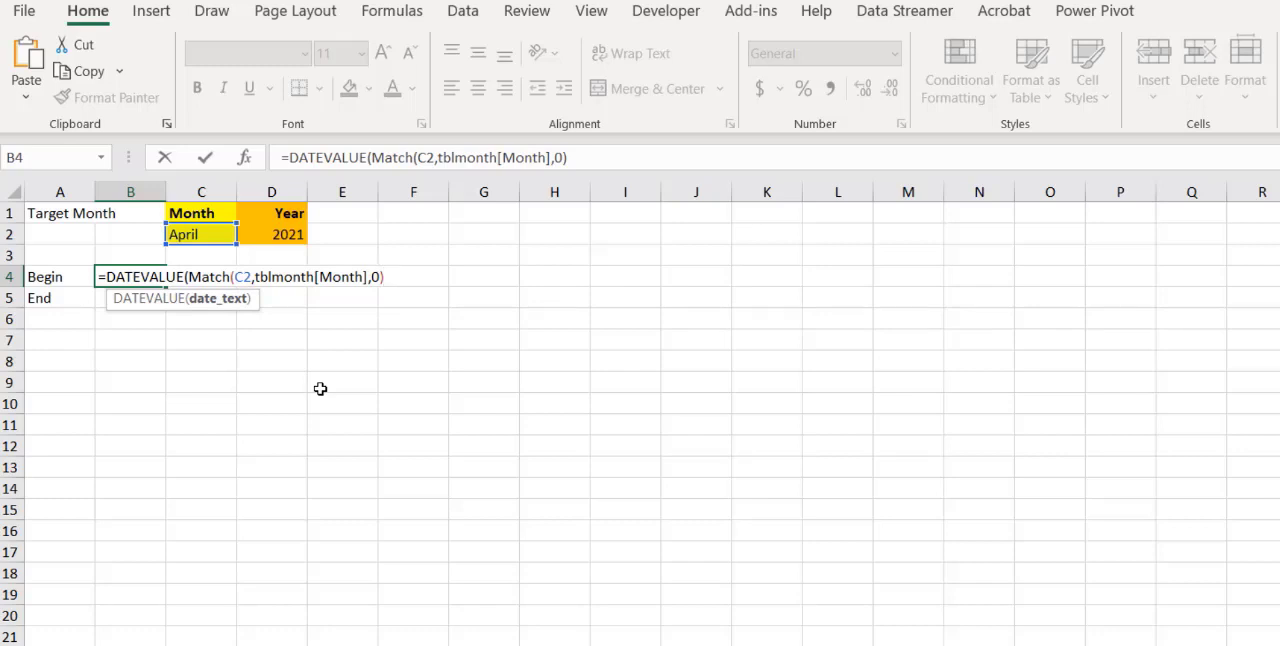
Complete the Begin date formula in B4 by appending &"/1/"&D2) after the MATCH part, and enter it
text(&"/1/"&)
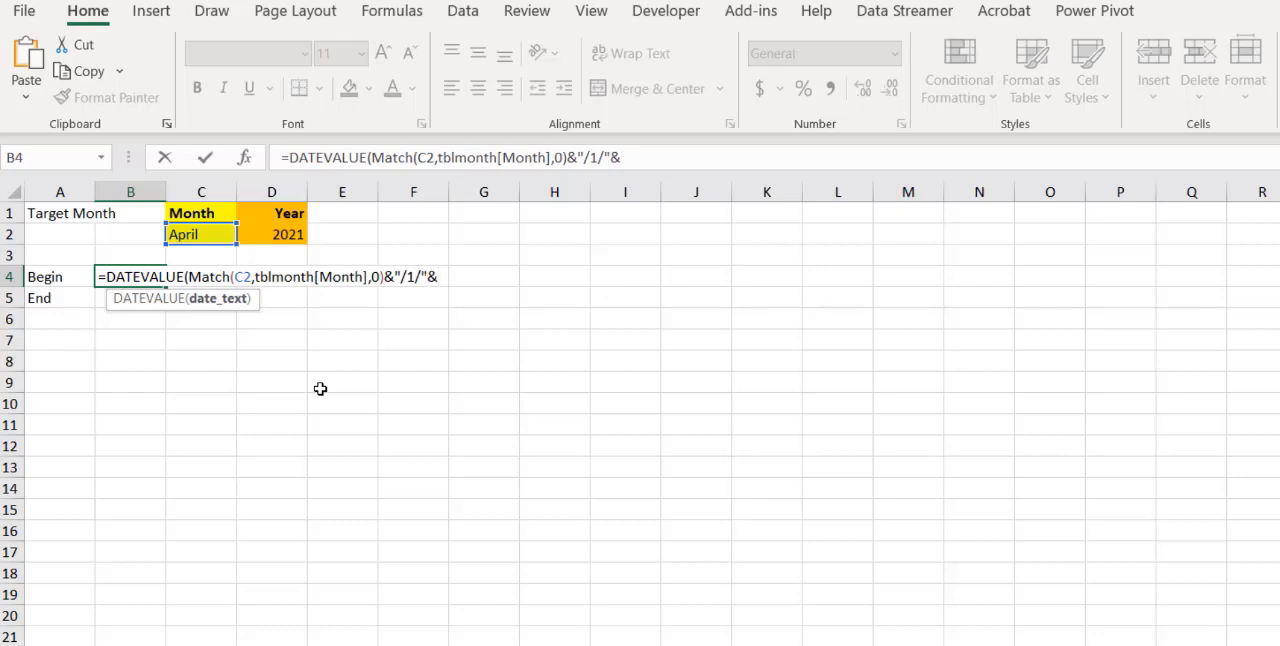
click(288, 236)
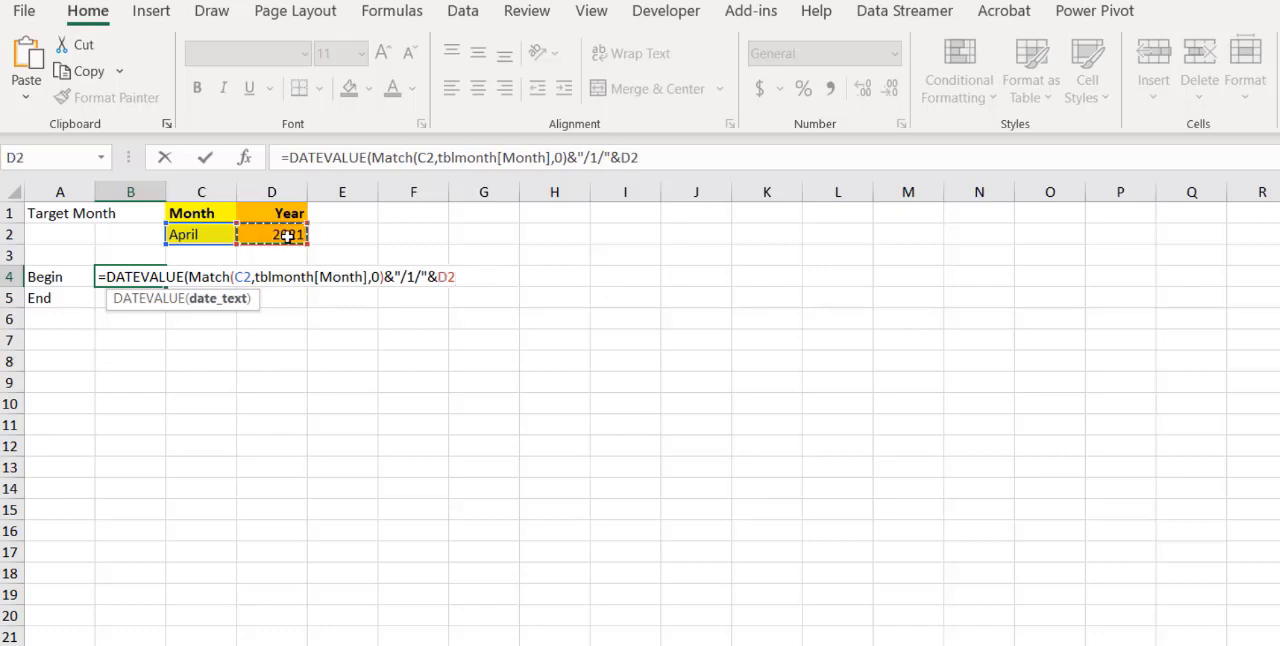
text())
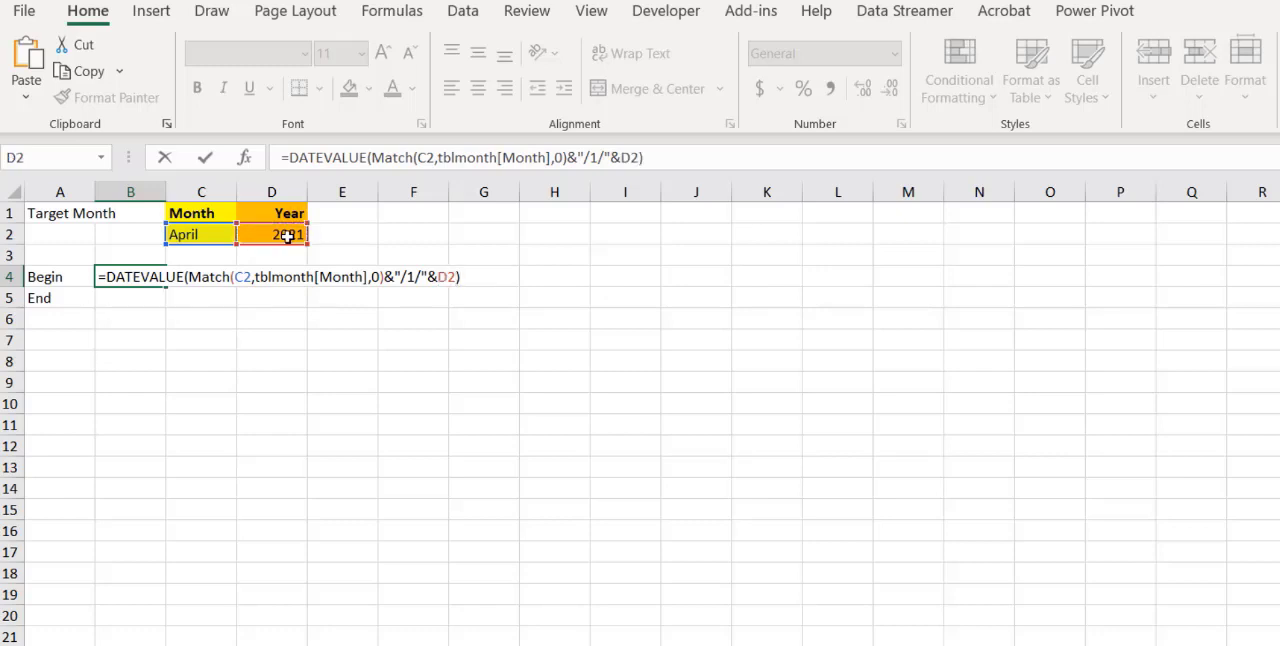
key(Return)
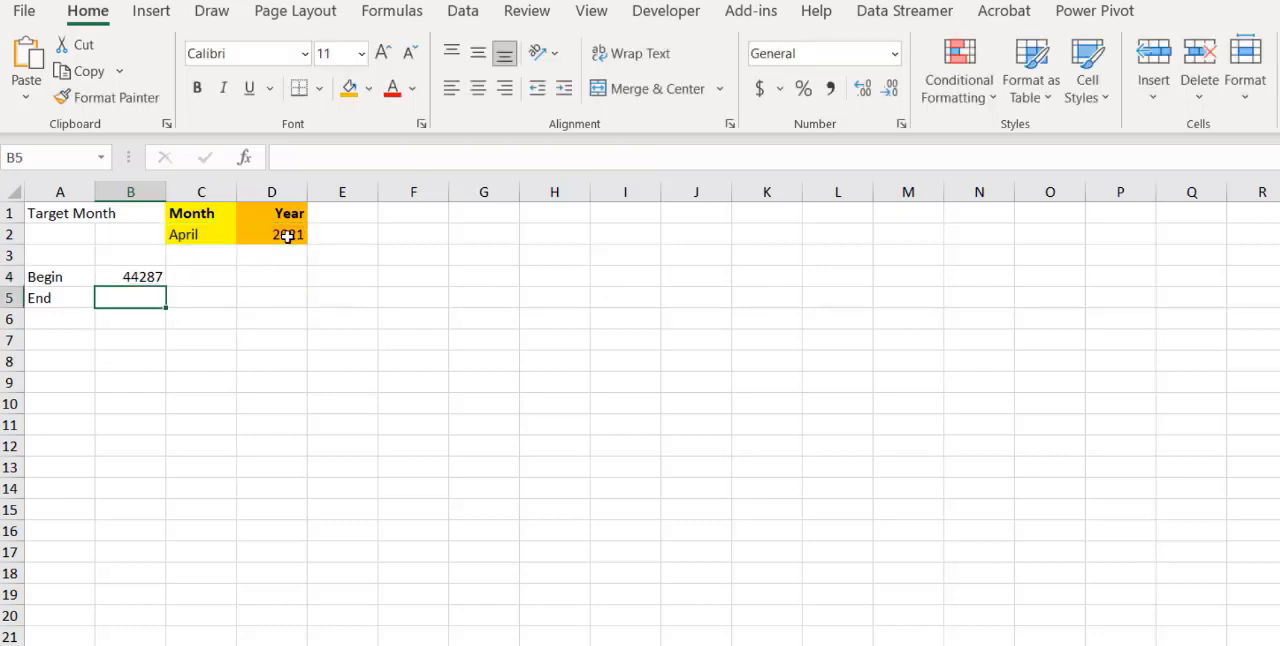
Format the Begin value in cell B4 as Short Date
click(150, 278)
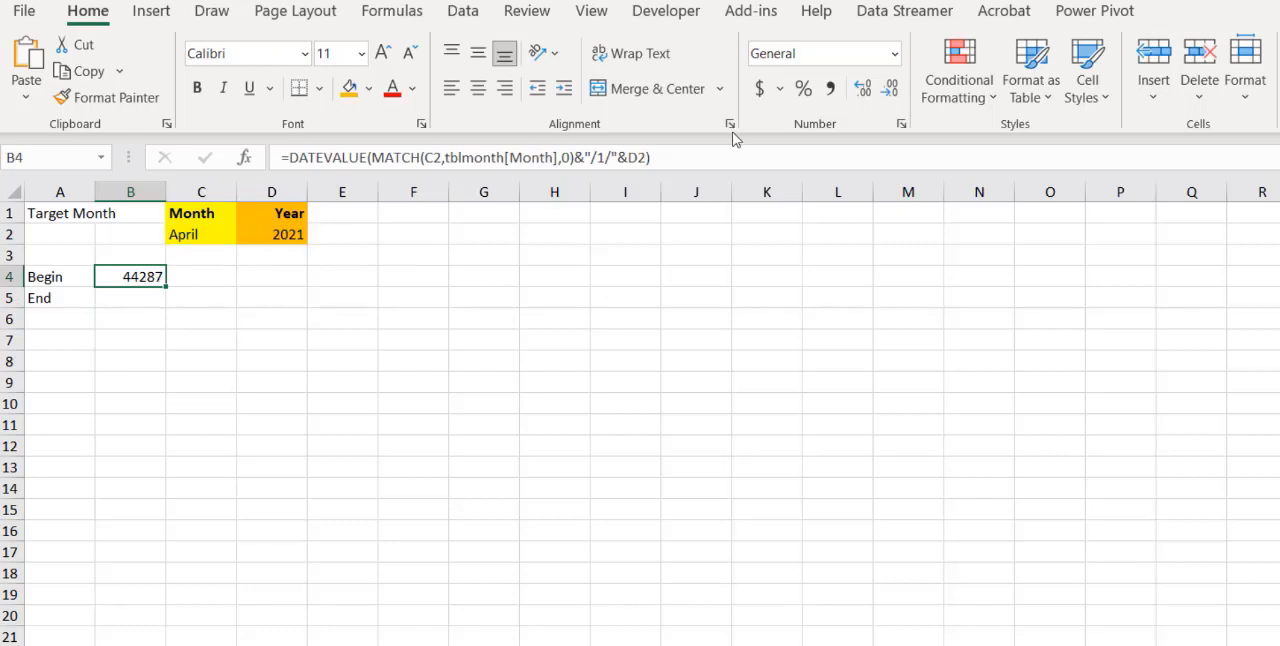
click(895, 55)
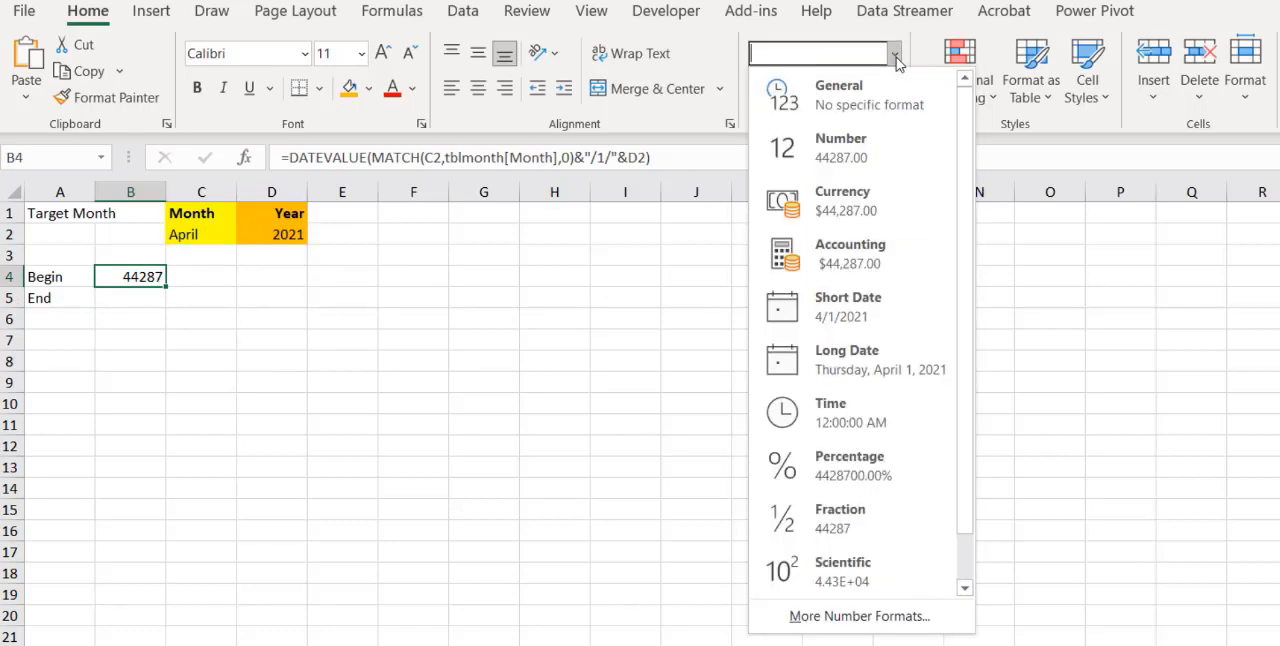
click(856, 306)
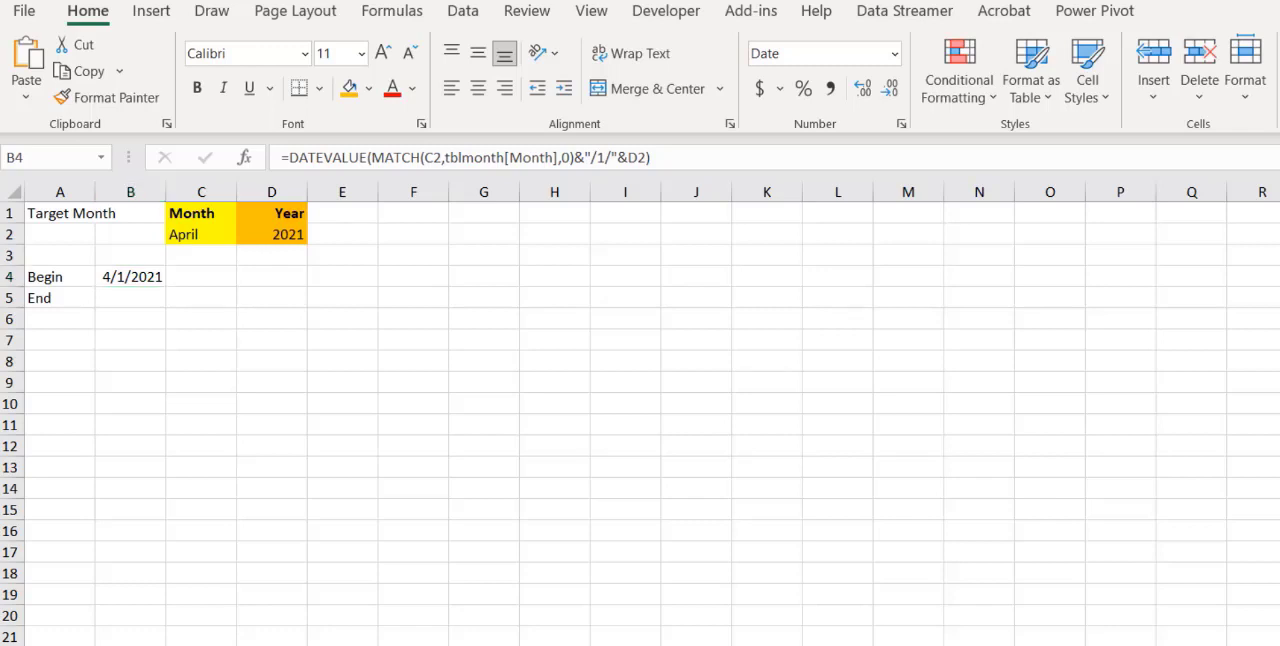
key(ctrl+Page_Up)
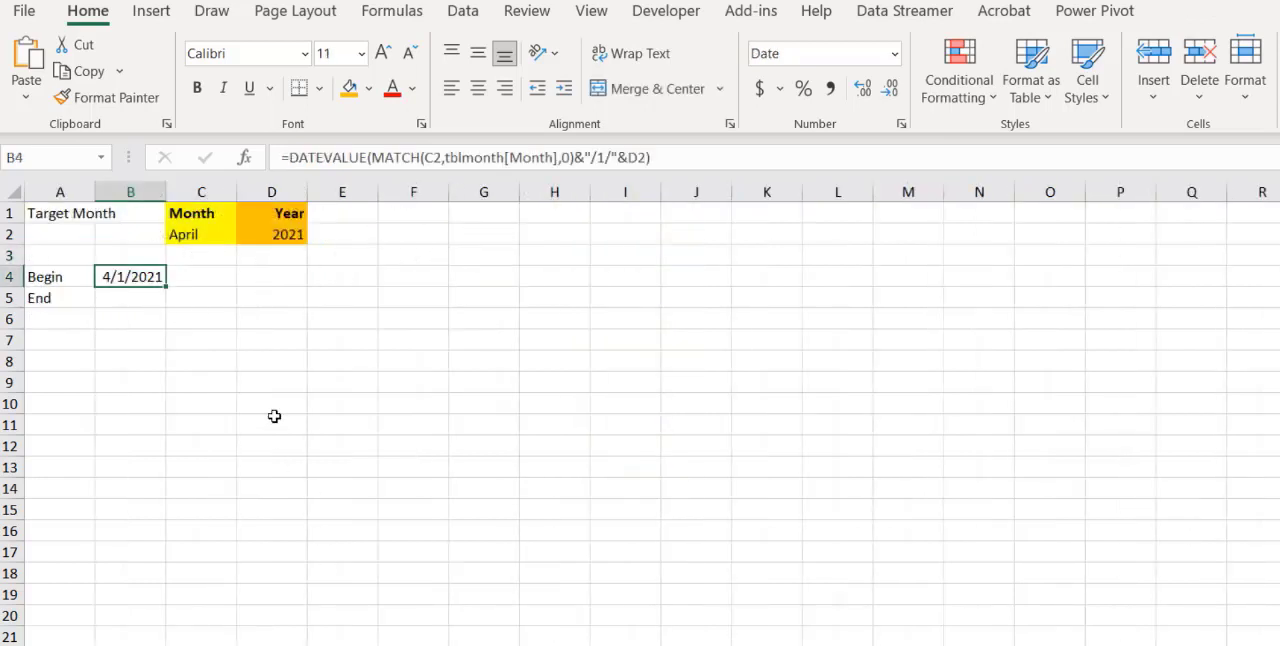
Start a LET formula in cell B5, beside End, with mm as its first name: =LET(mm,
click(134, 301)
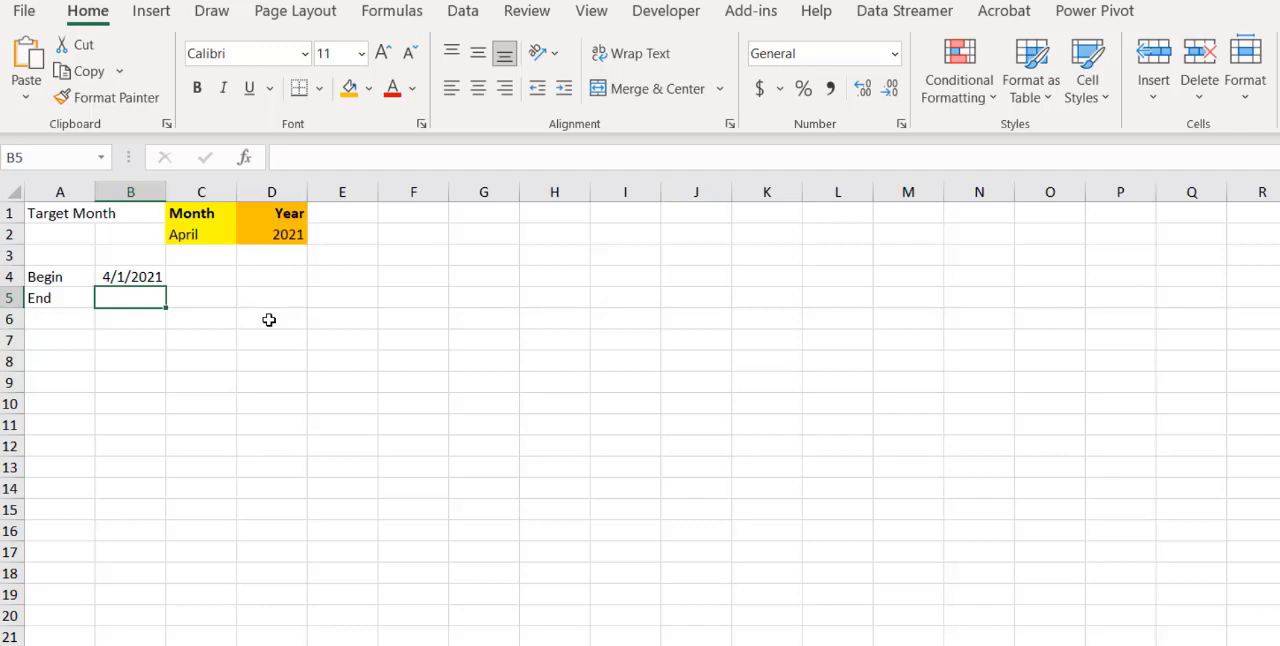
text(=)
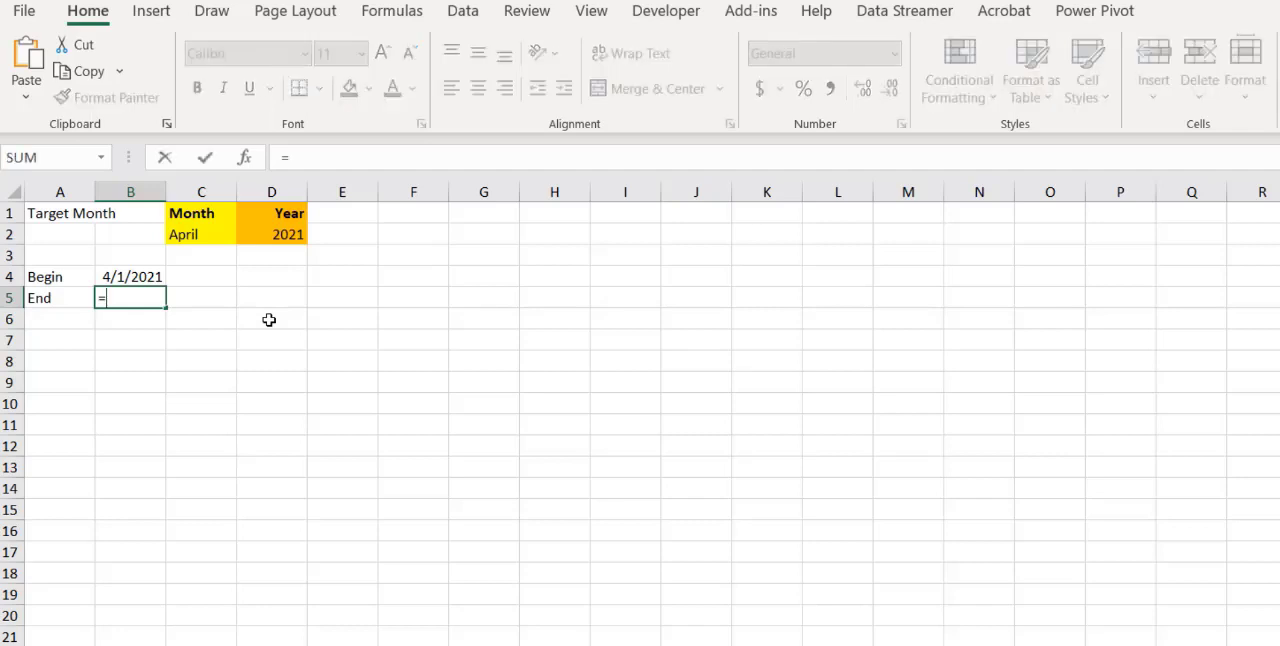
text(Let)
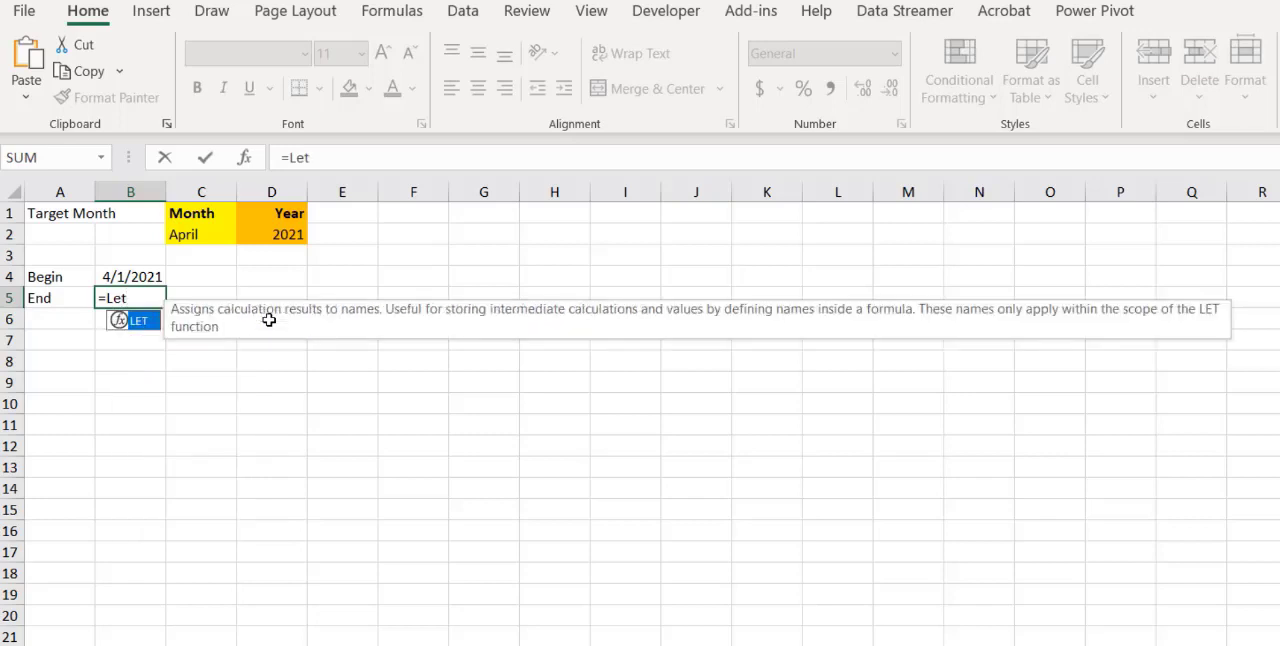
text(()
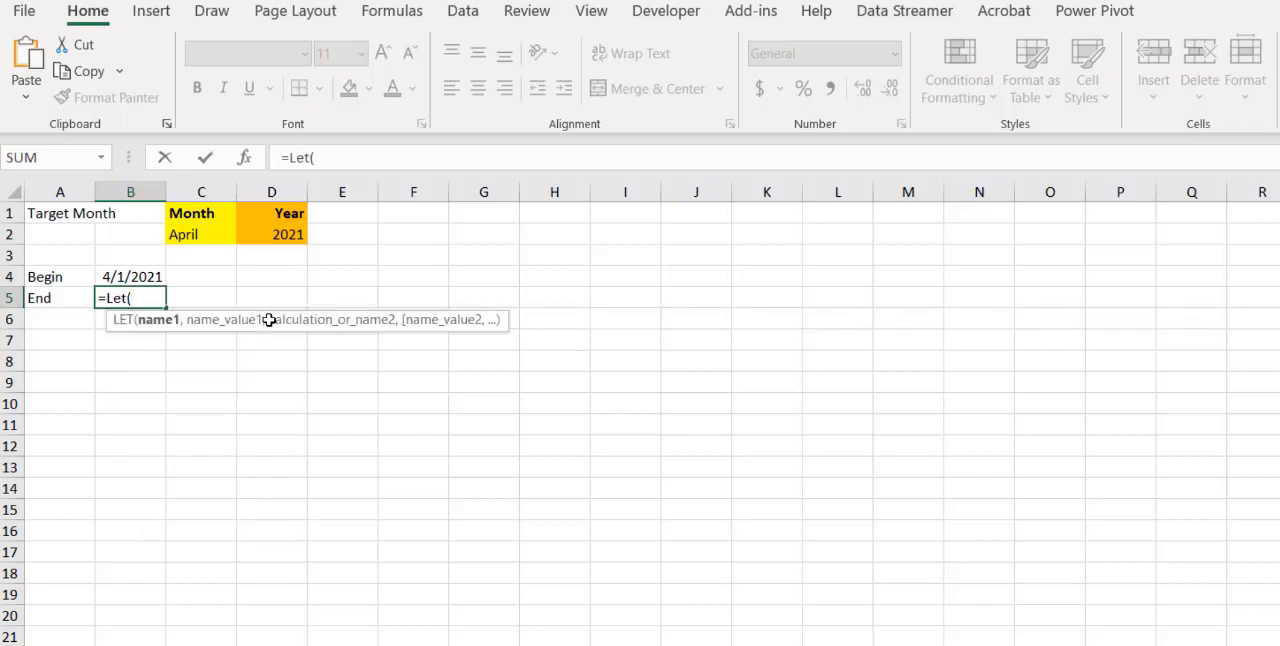
text(mm,)
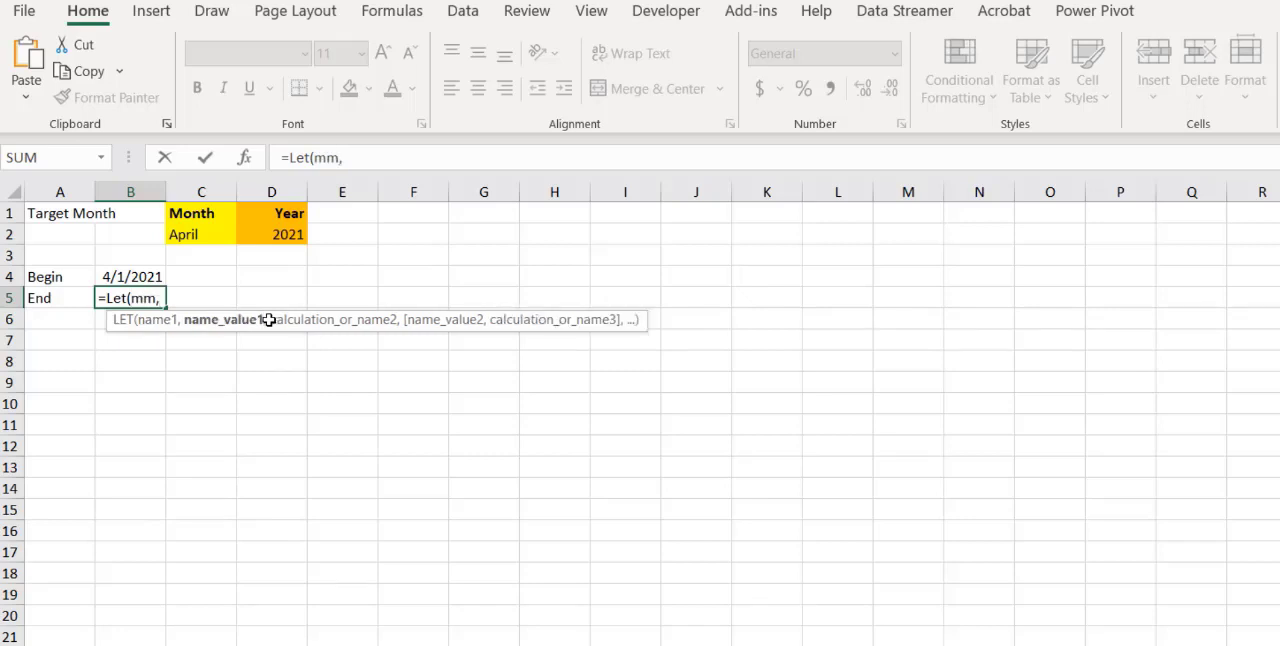
text(Match)
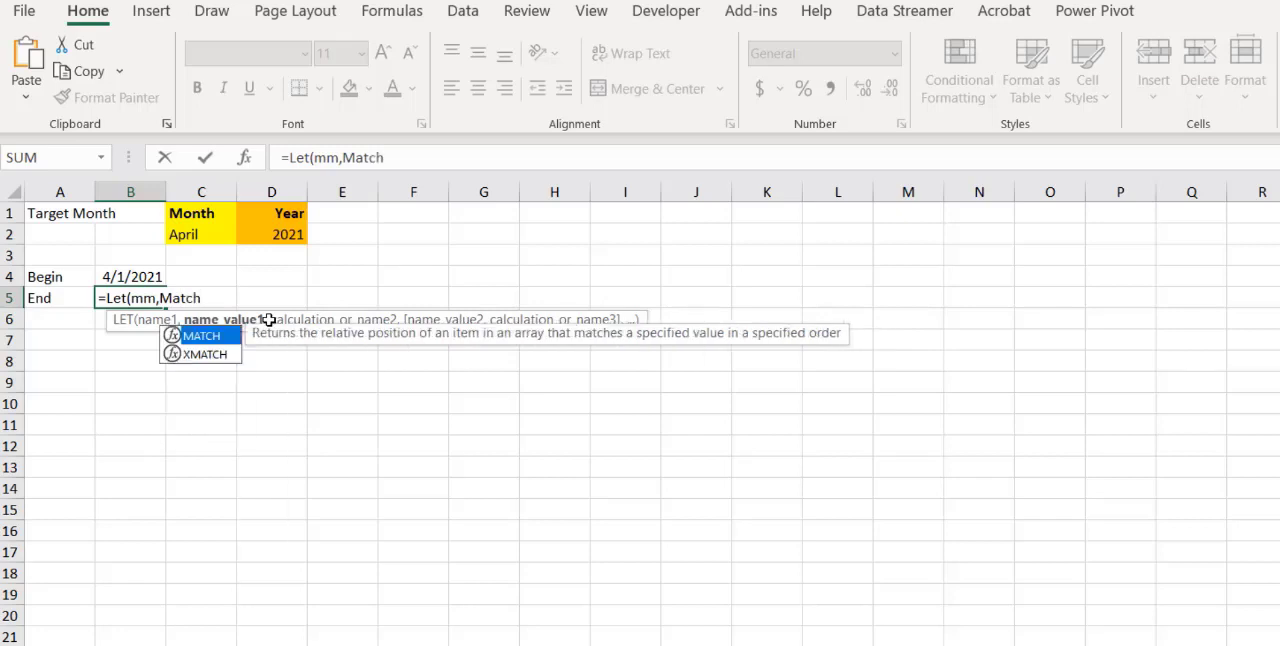
text(()
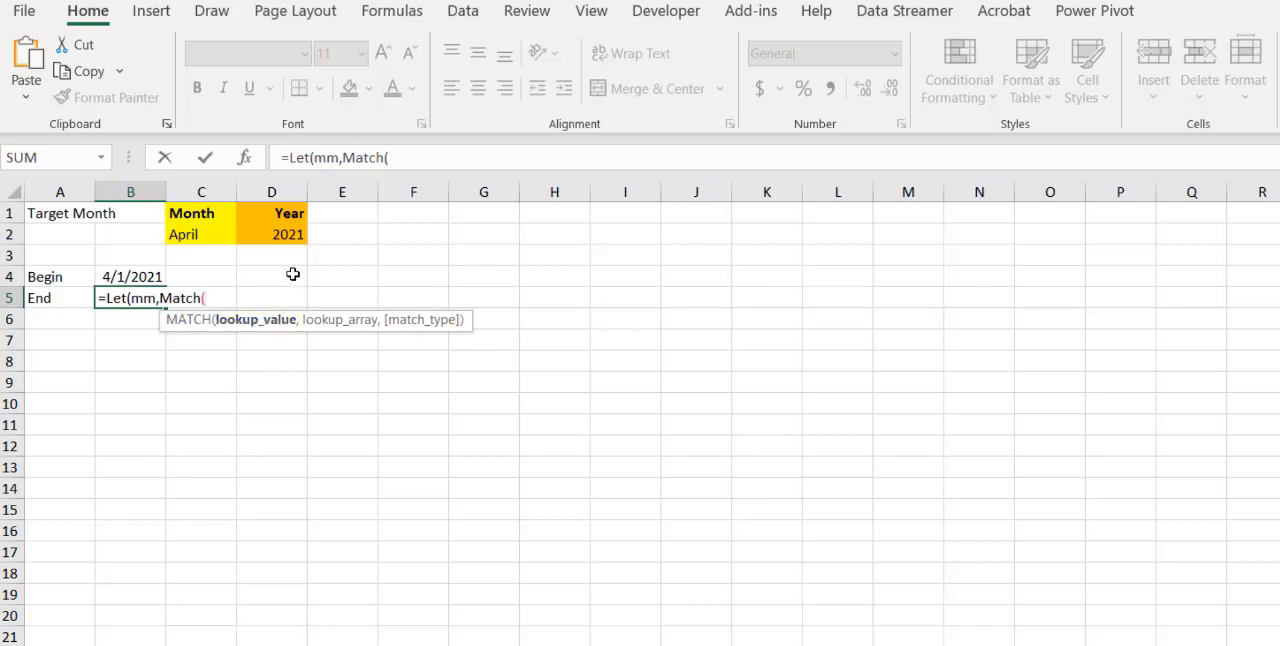
Define mm in the B5 formula as the target month's number with MATCH(C2,tblmonth[Month],0), followed by a comma
click(212, 235)
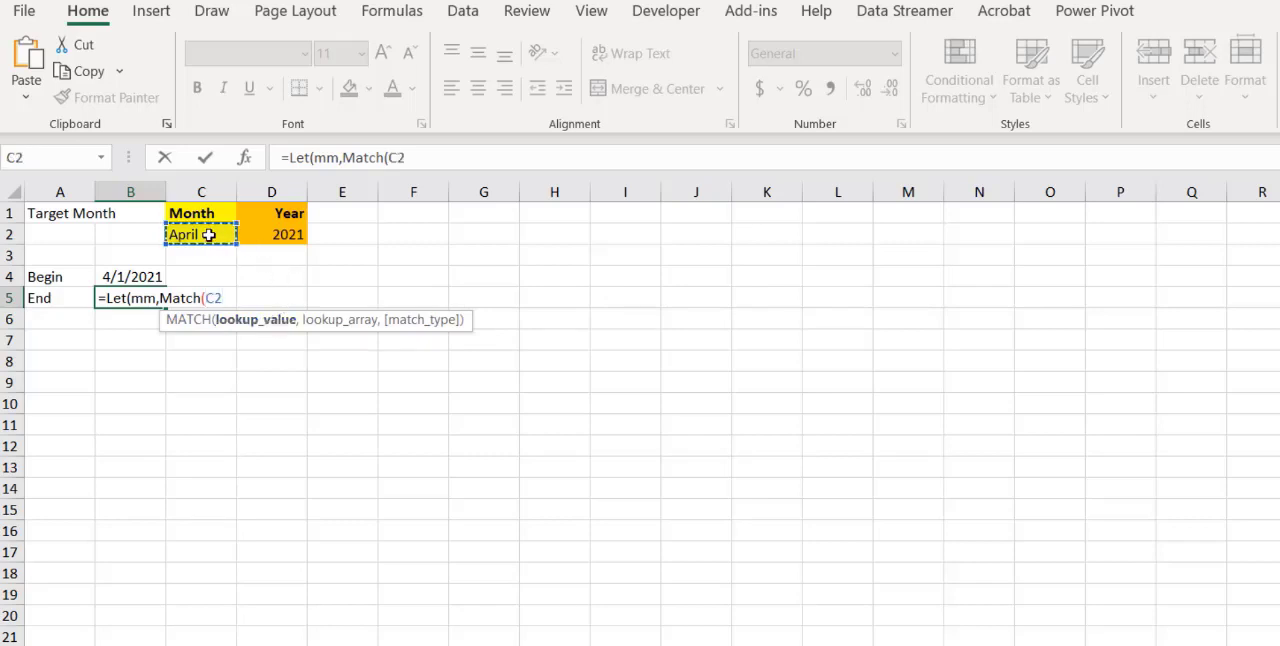
text(,)
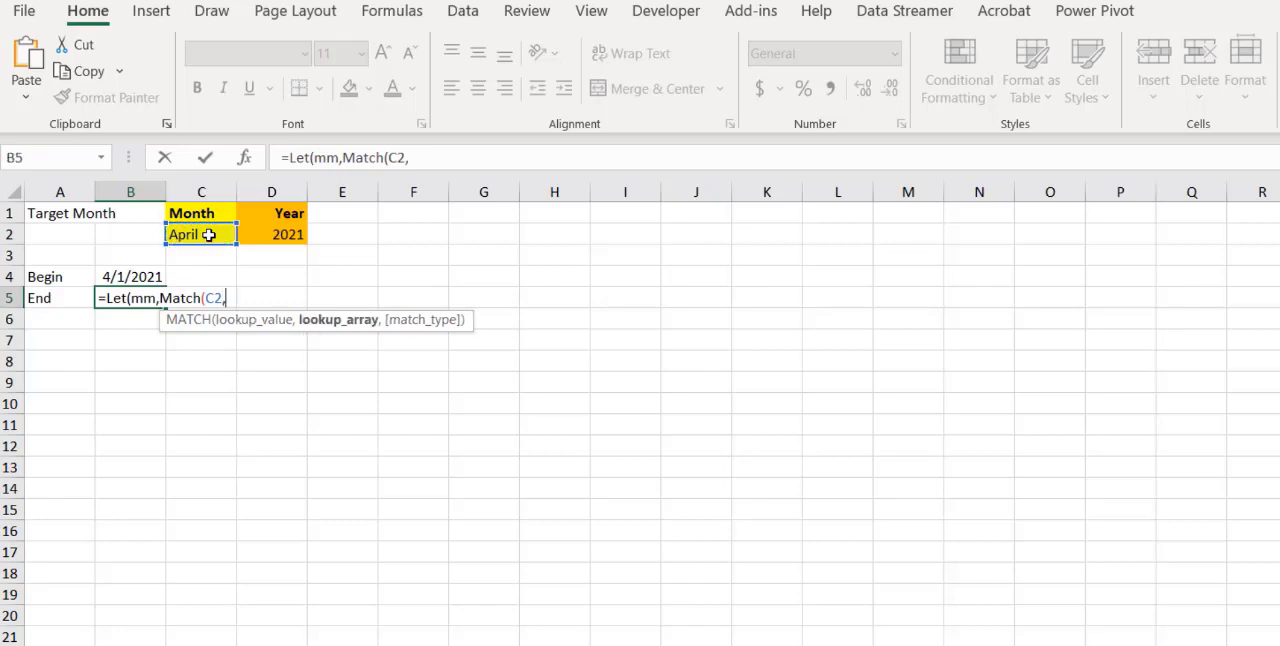
text(tbl)
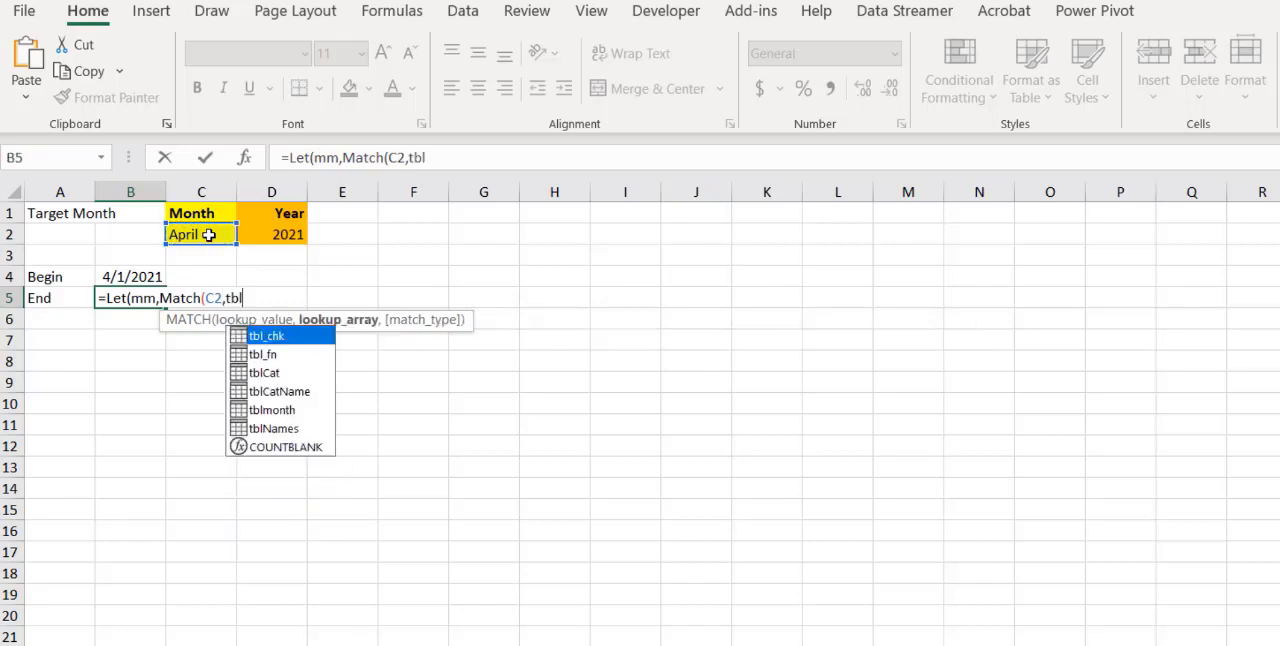
double_click(293, 410)
text([)
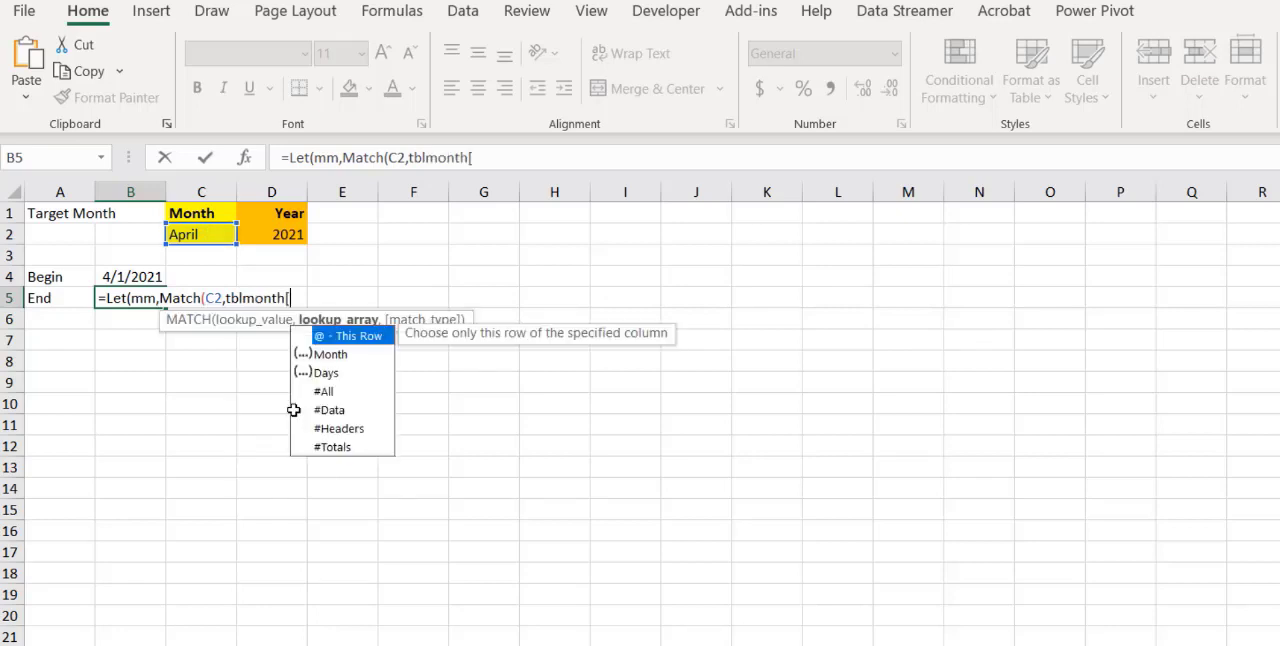
text(Month],)
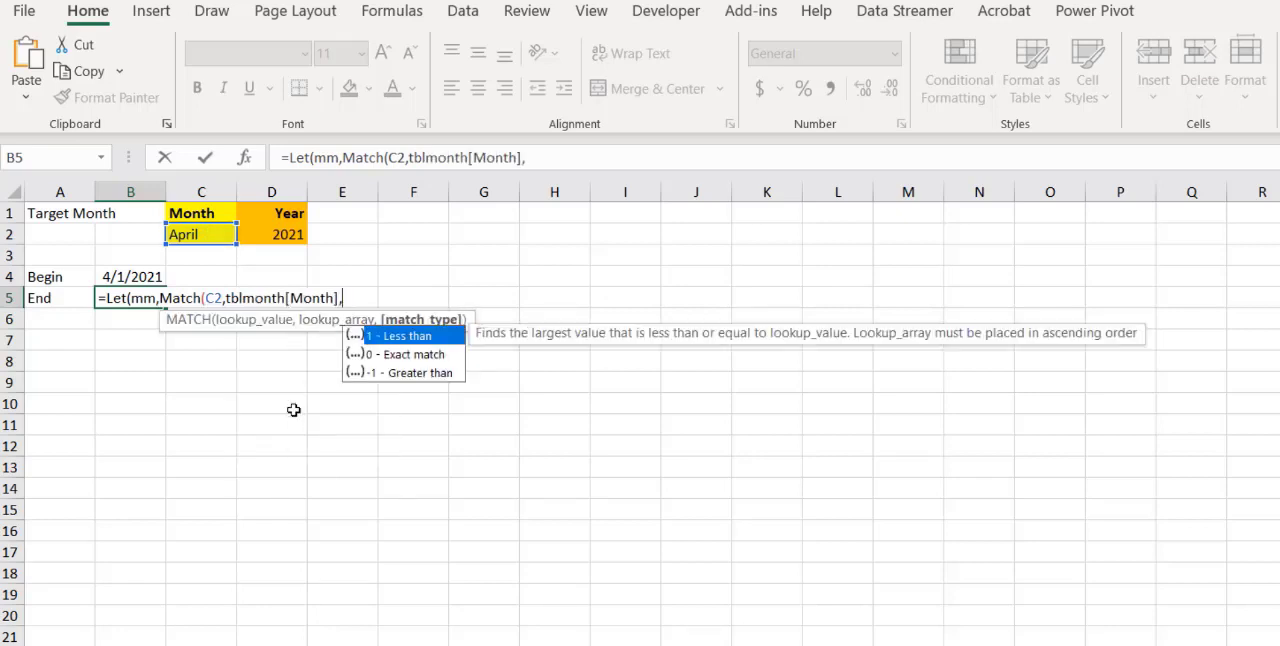
text(0))
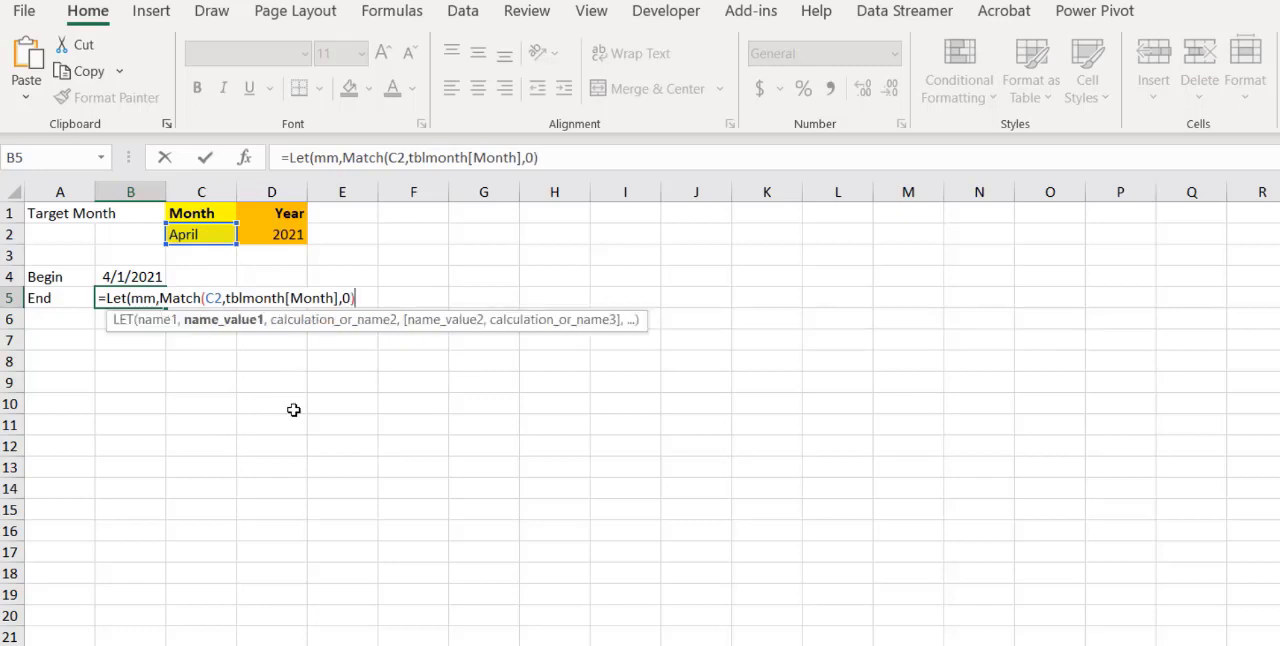
text(,)
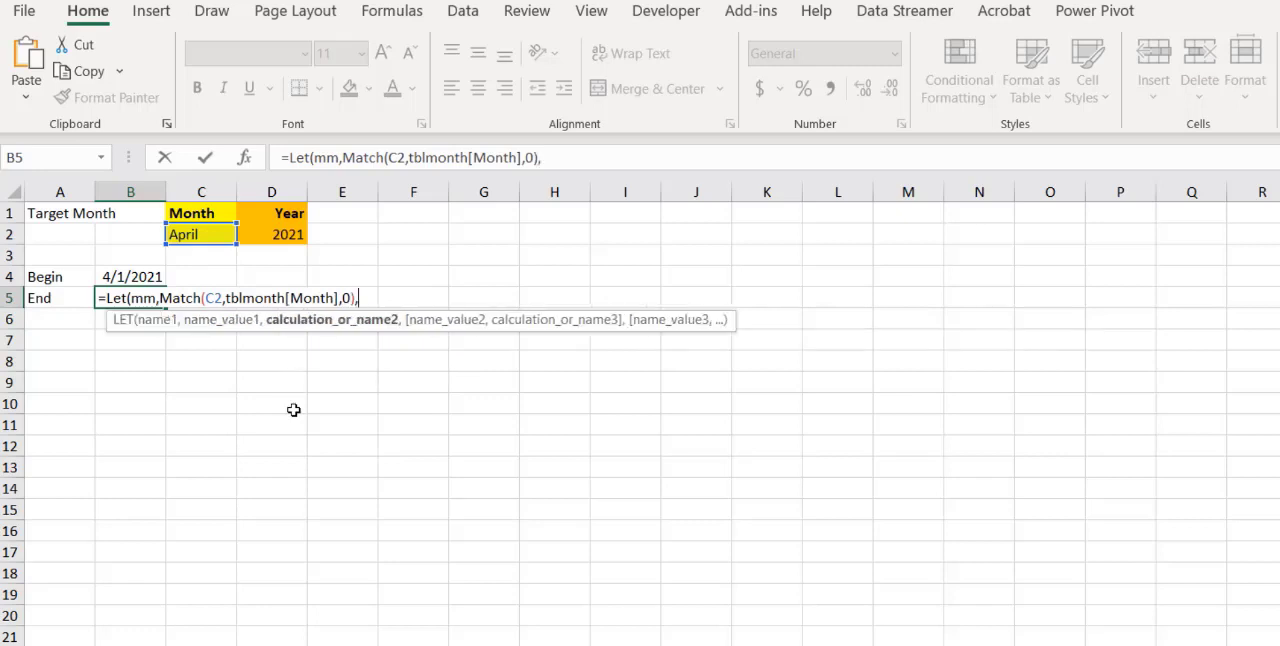
text(Dat)
Continue the B5 formula with DATEVALUE(mm&"/"&INDEX( as the start of the LET calculation
key(Down)
key(Tab)
text(mm)
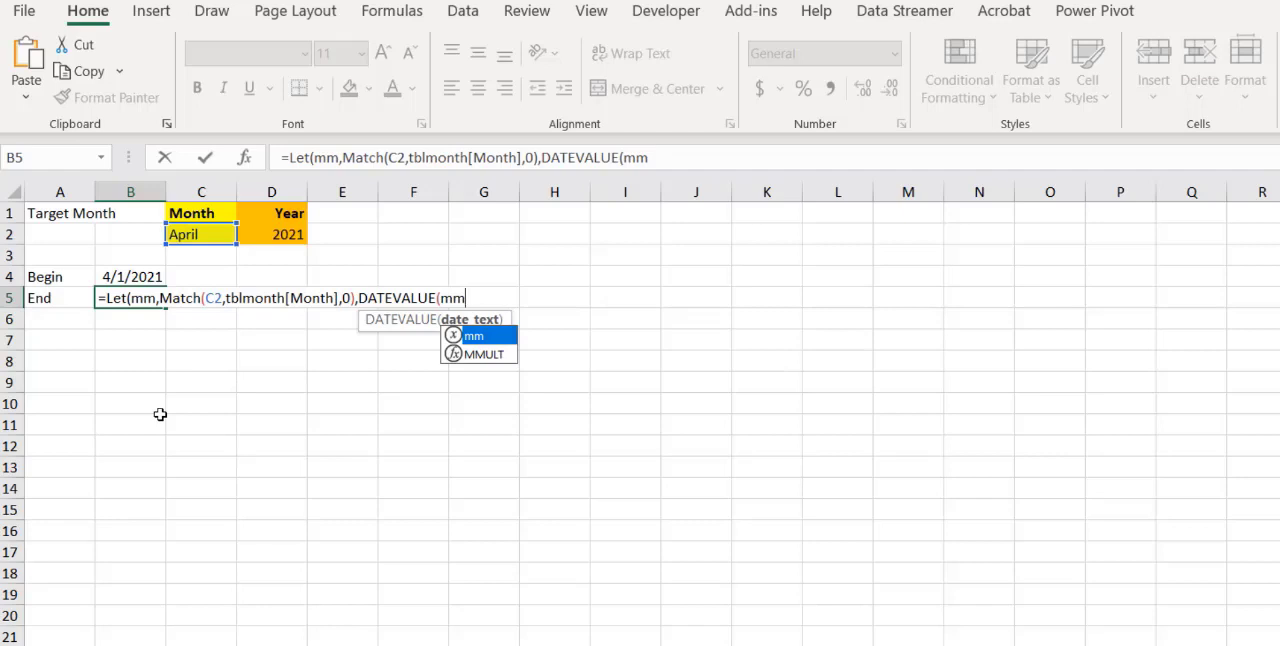
text(&)
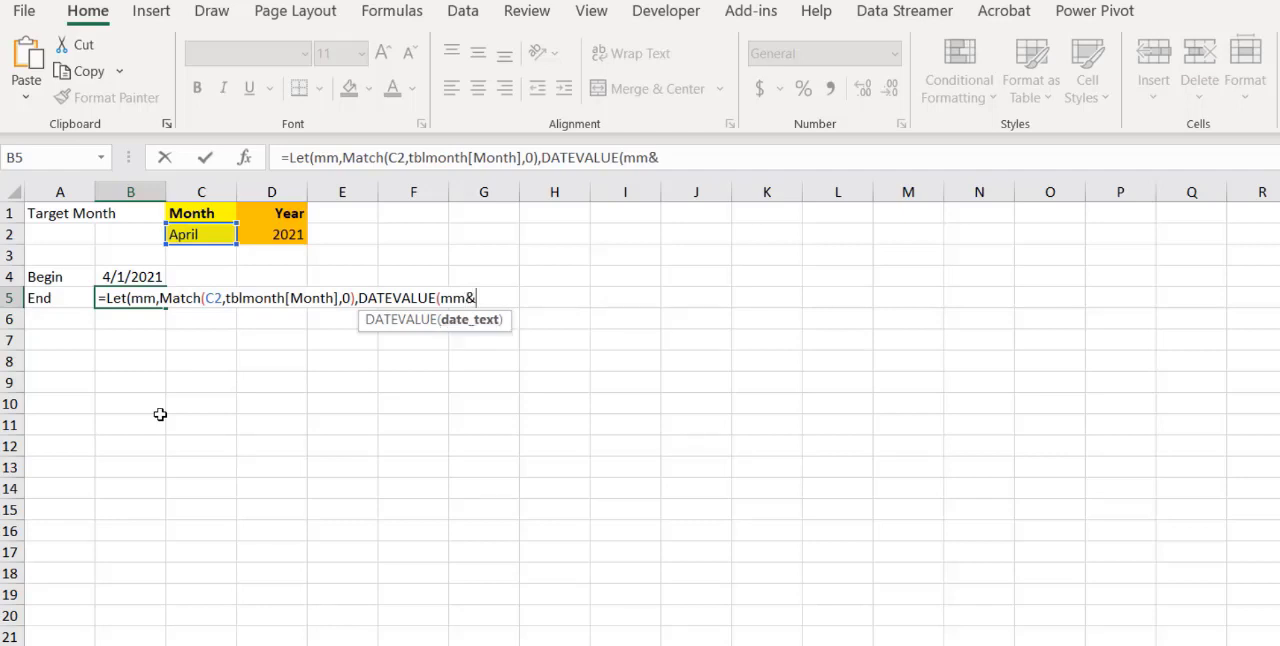
text("/"&Indx)
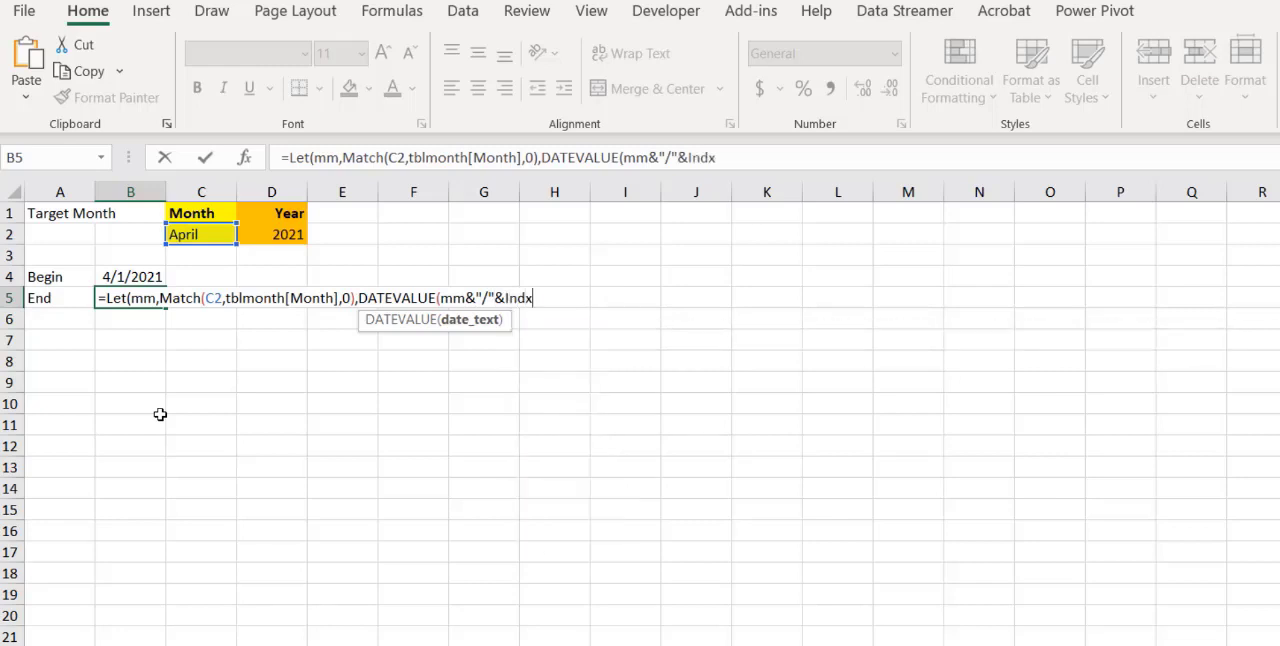
text(e)
key(BackSpace)
key(BackSpace)
text(ex()
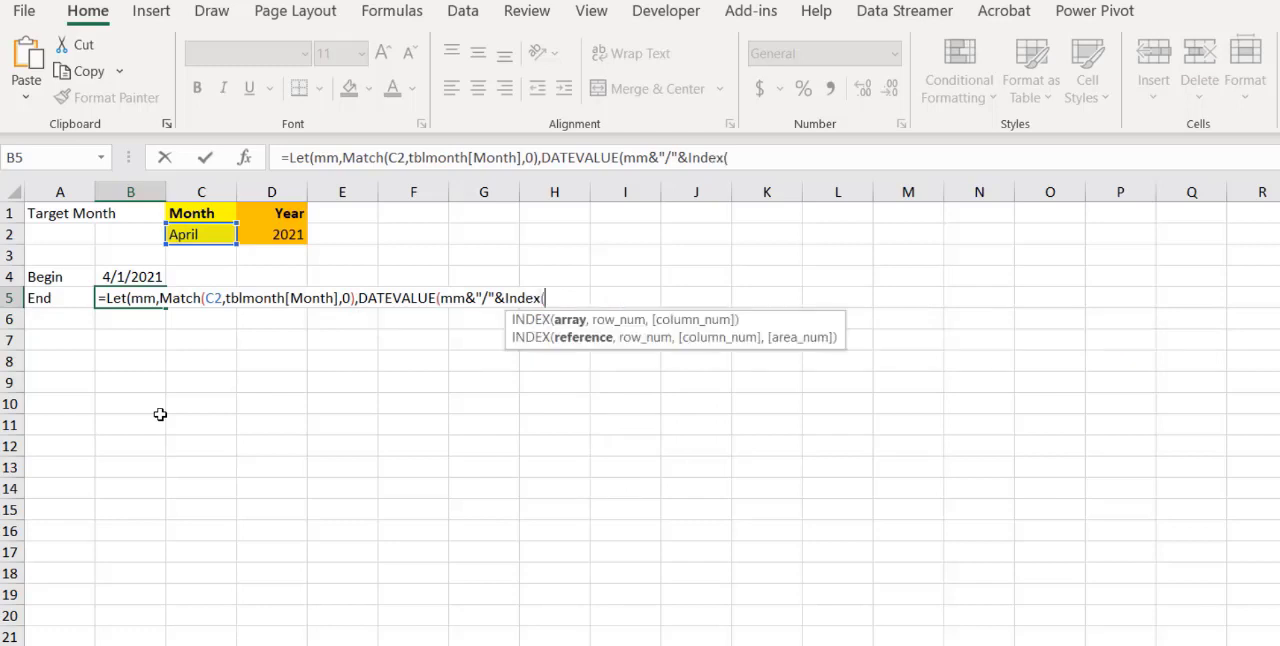
Fill in the INDEX part of the B5 formula with tblmonth[Days],mm) and append &"/"
click(160, 414)
key(BackSpace)
key(BackSpace)
key(BackSpace)
text(tblmonth[Days)
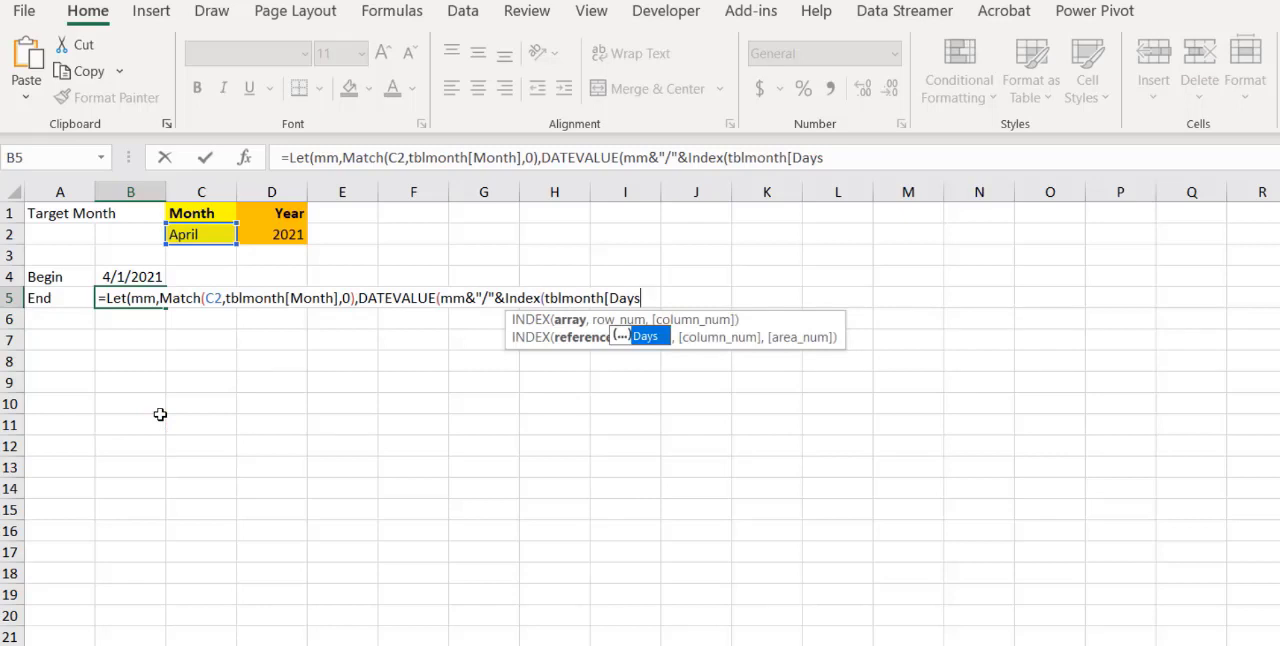
text(])
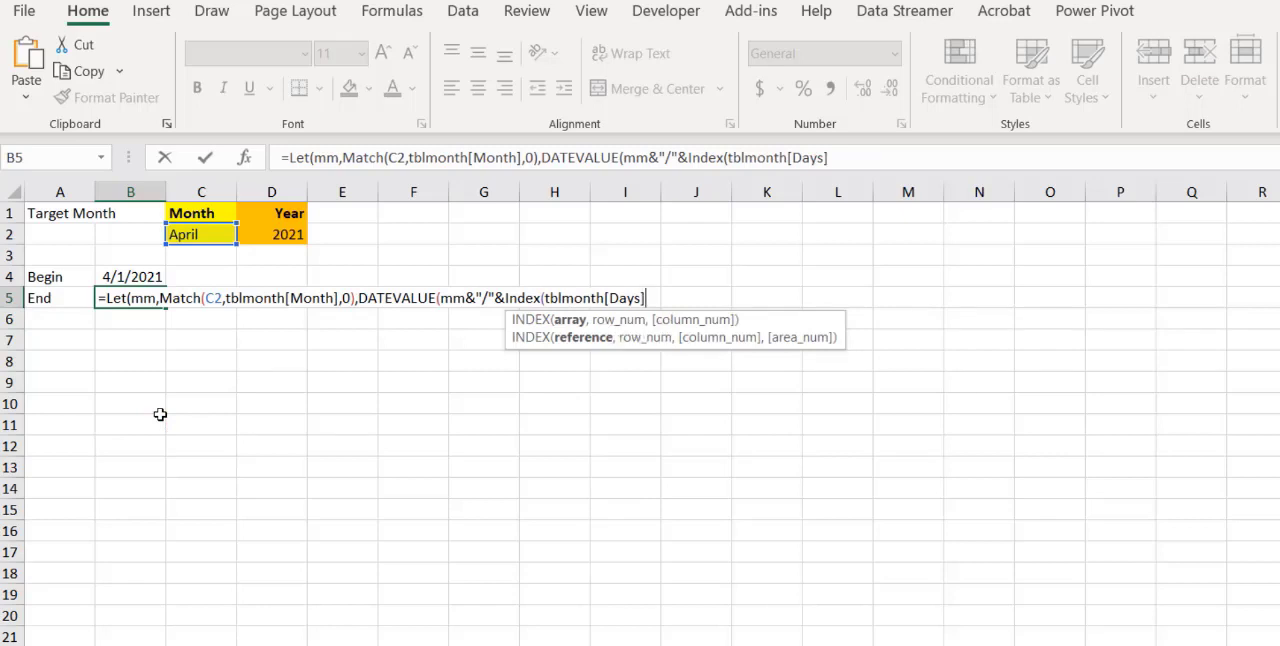
text(,mm)&"/")
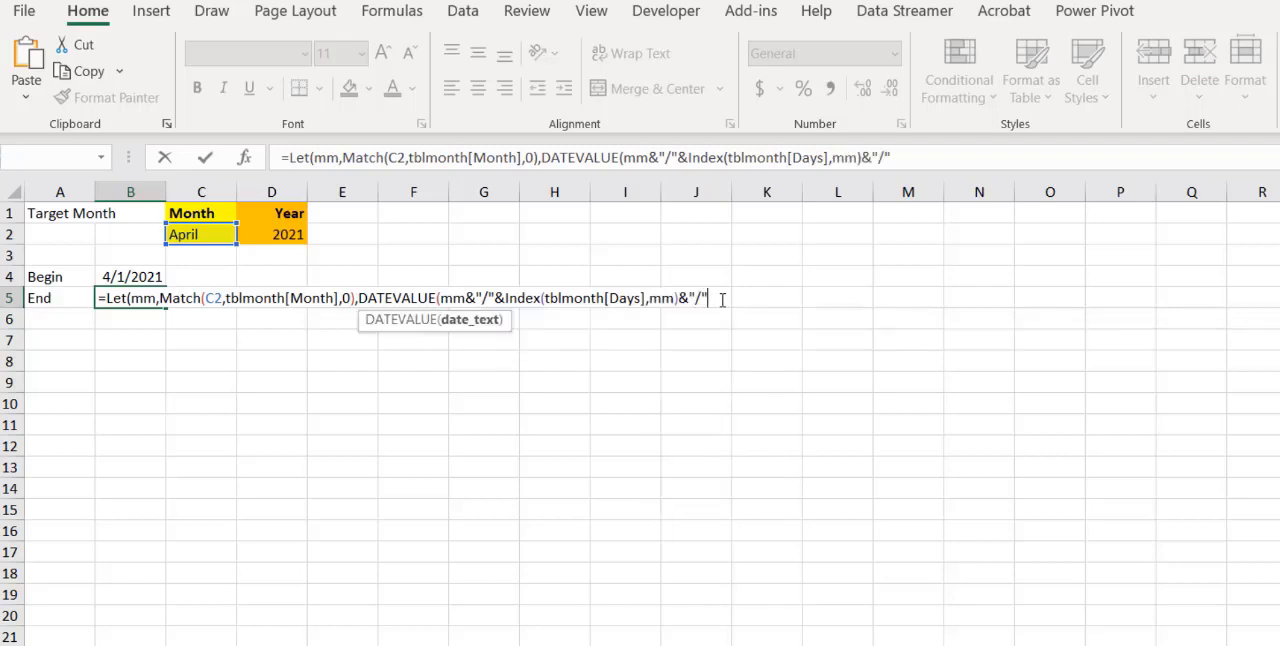
text(&)
Complete the End date formula in B5 by appending the year reference &D2)) and enter it
click(297, 235)
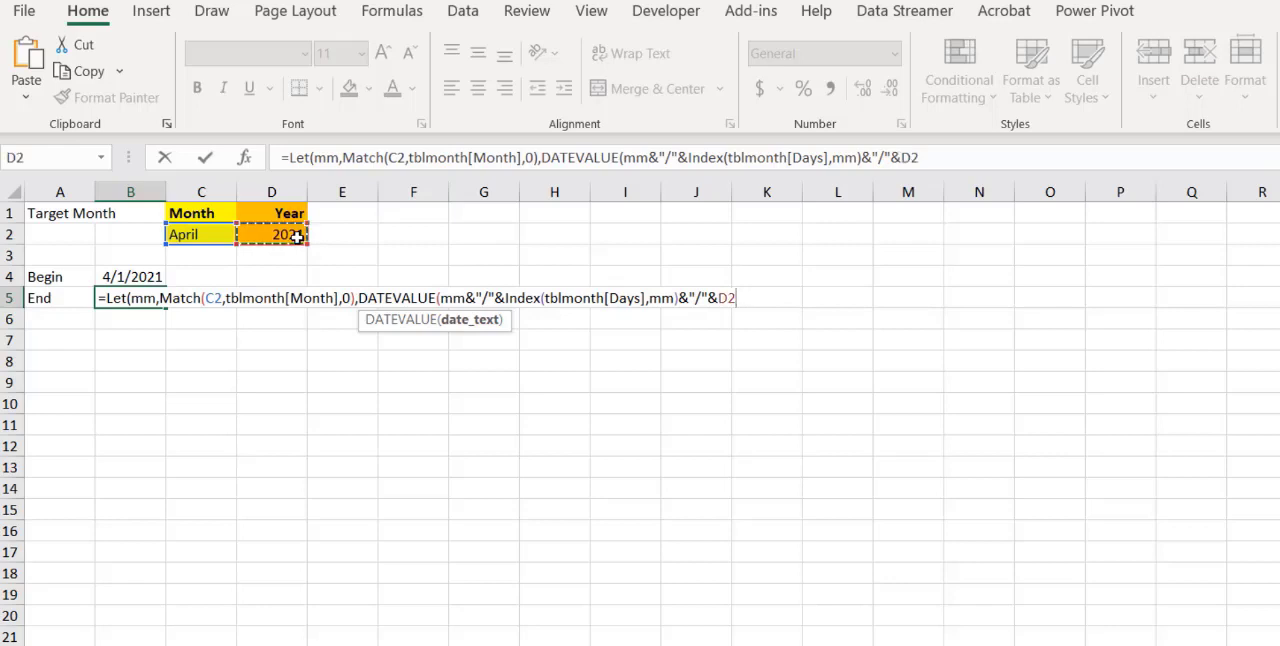
text())
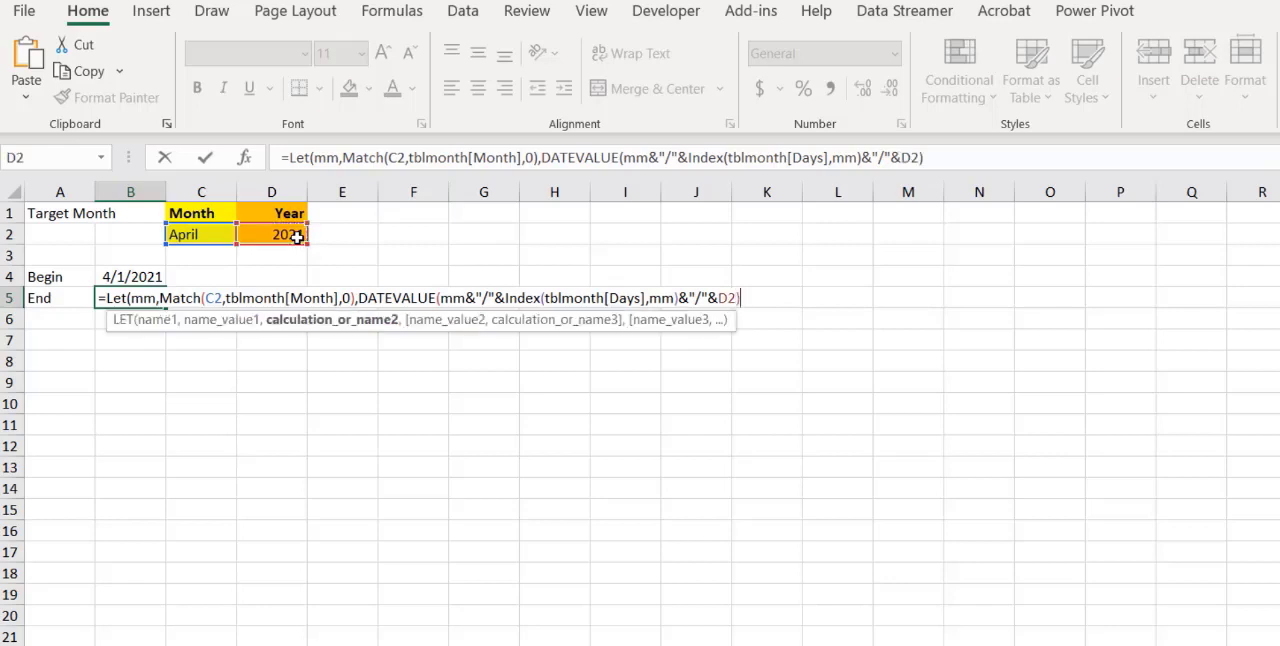
text())
key(Return)
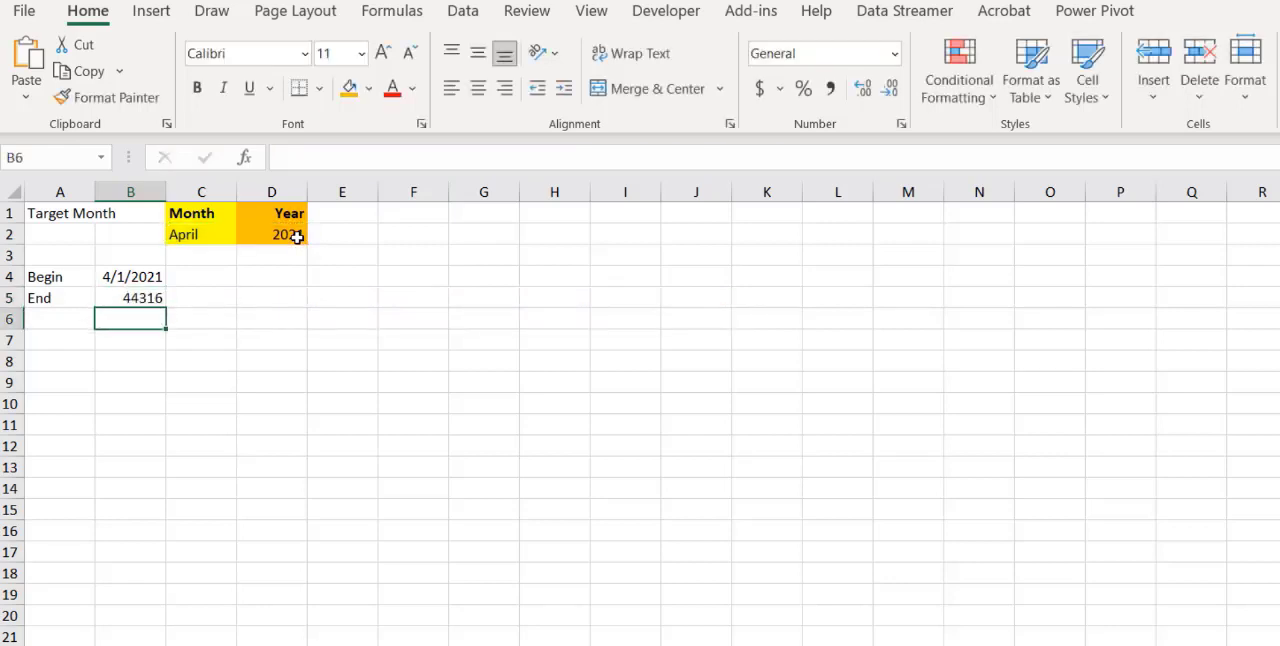
Format the End value in cell B5 as Short Date
click(148, 297)
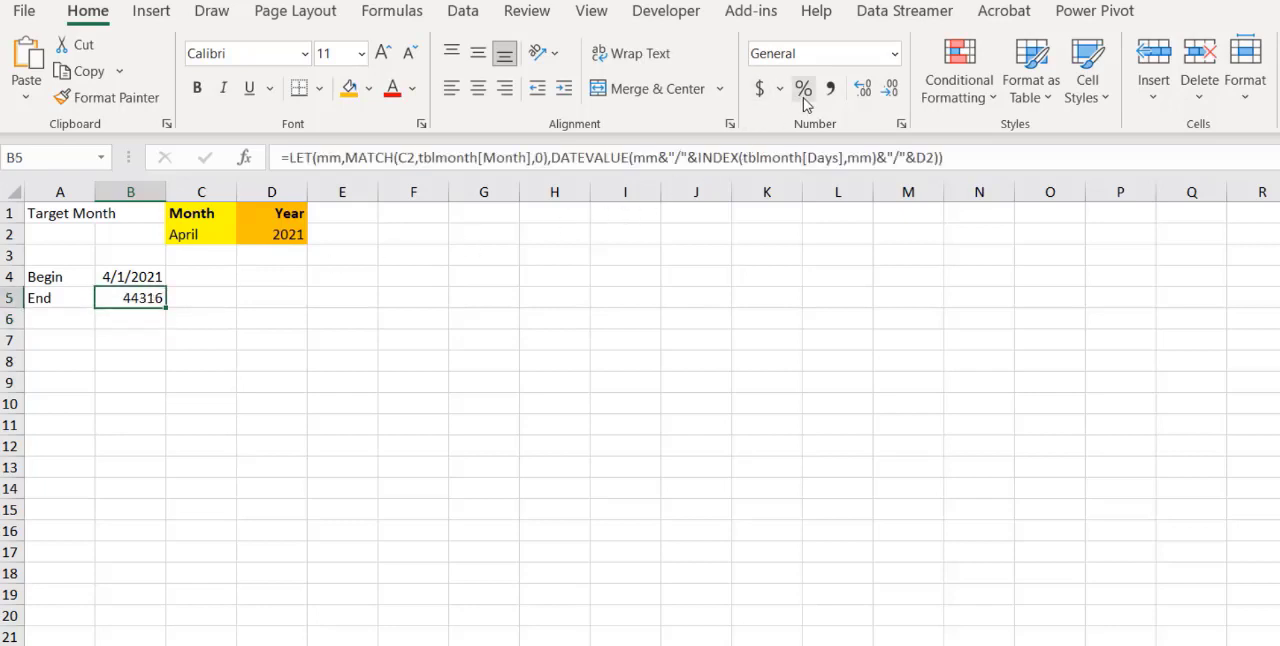
click(895, 55)
click(840, 310)
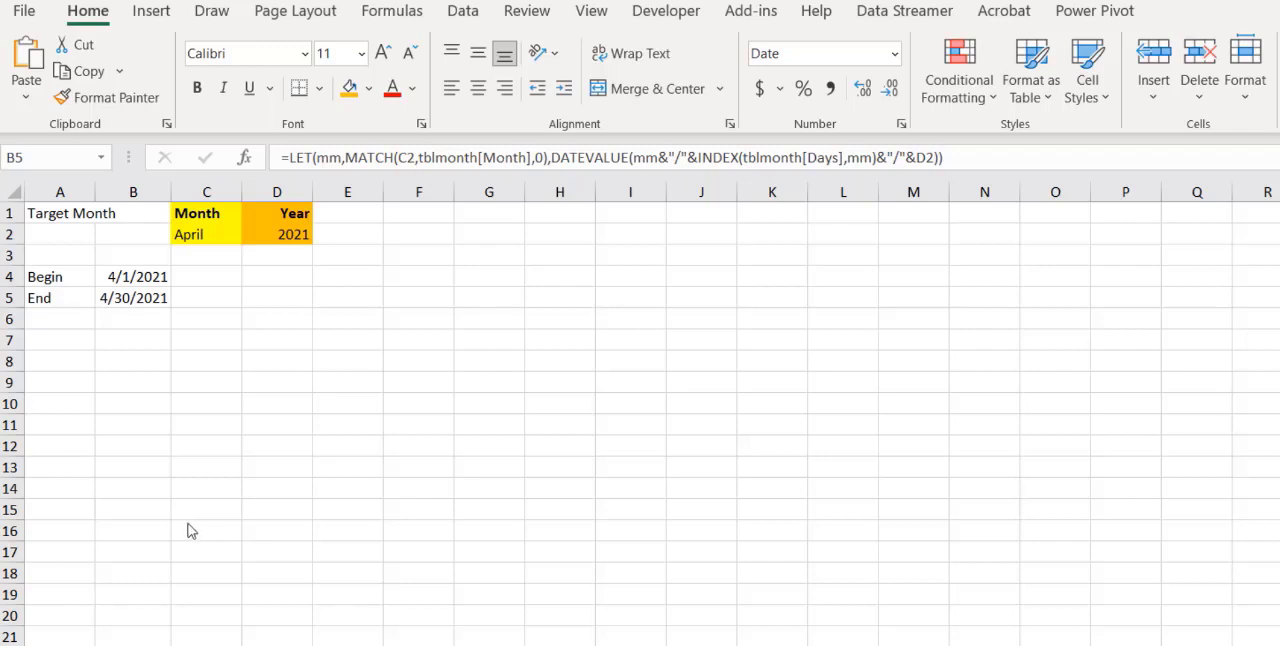
click(52, 275)
drag(52, 275, 51, 292)
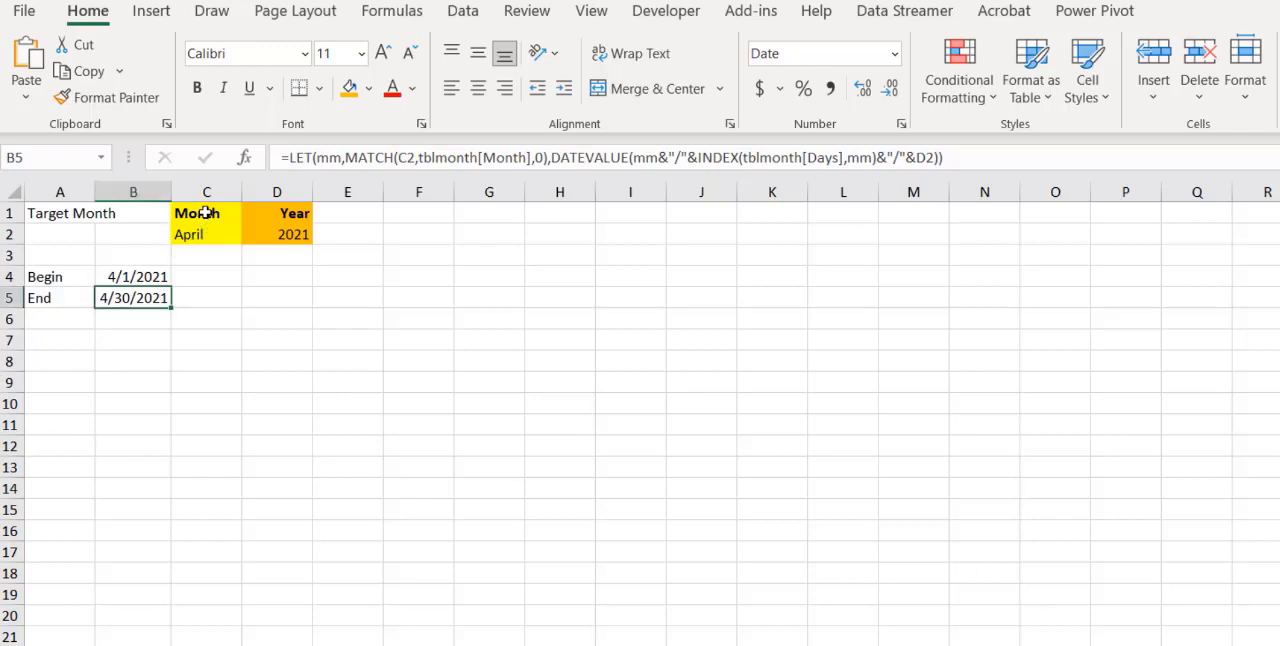
Convert C1:D2 into a table with headers and apply the plain, uncoloured Light table style
drag(205, 222, 277, 235)
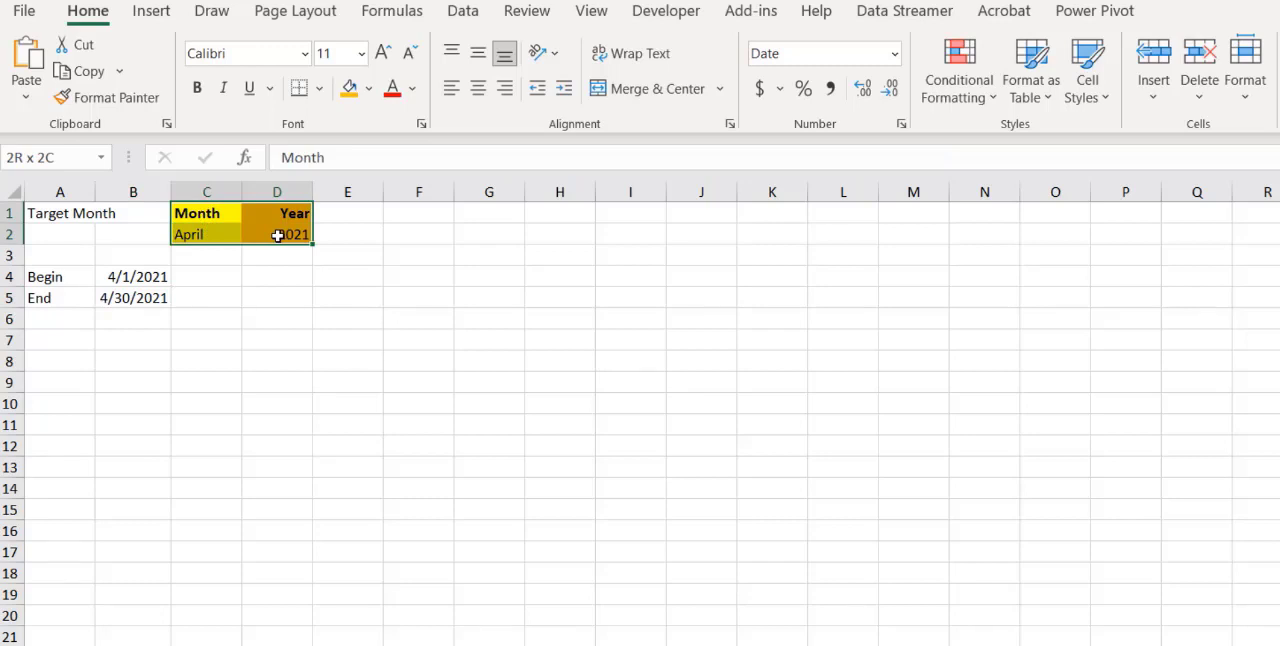
drag(277, 235, 277, 235)
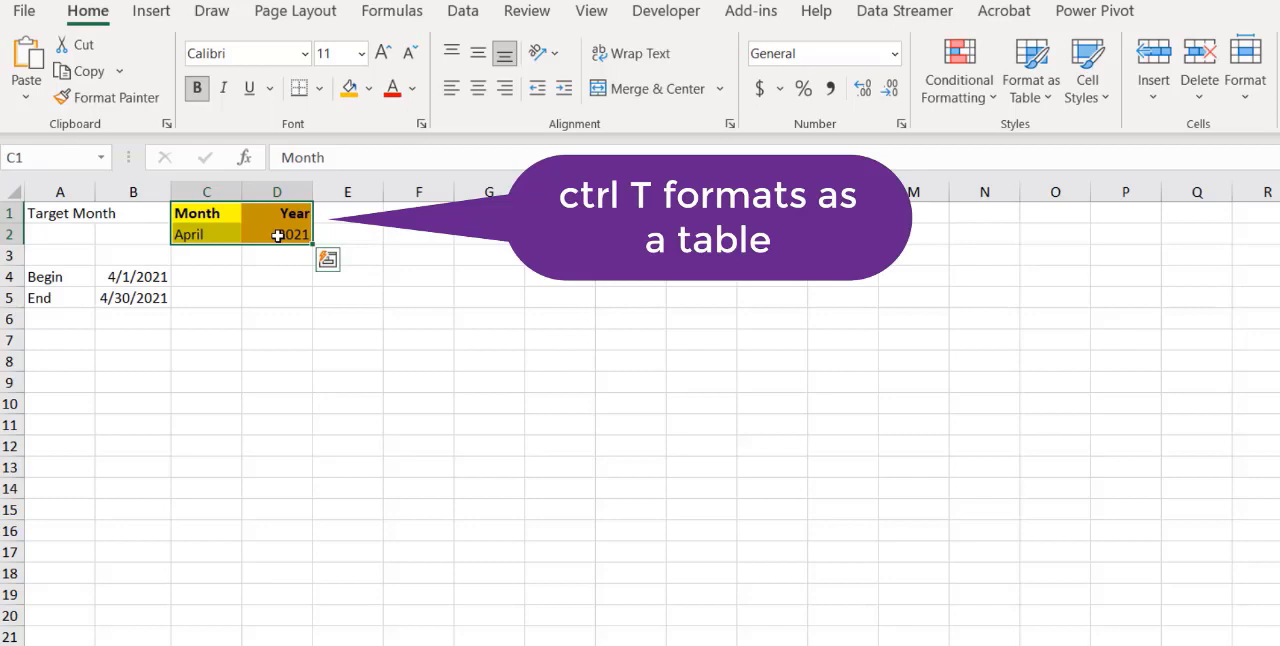
key(ctrl+t)
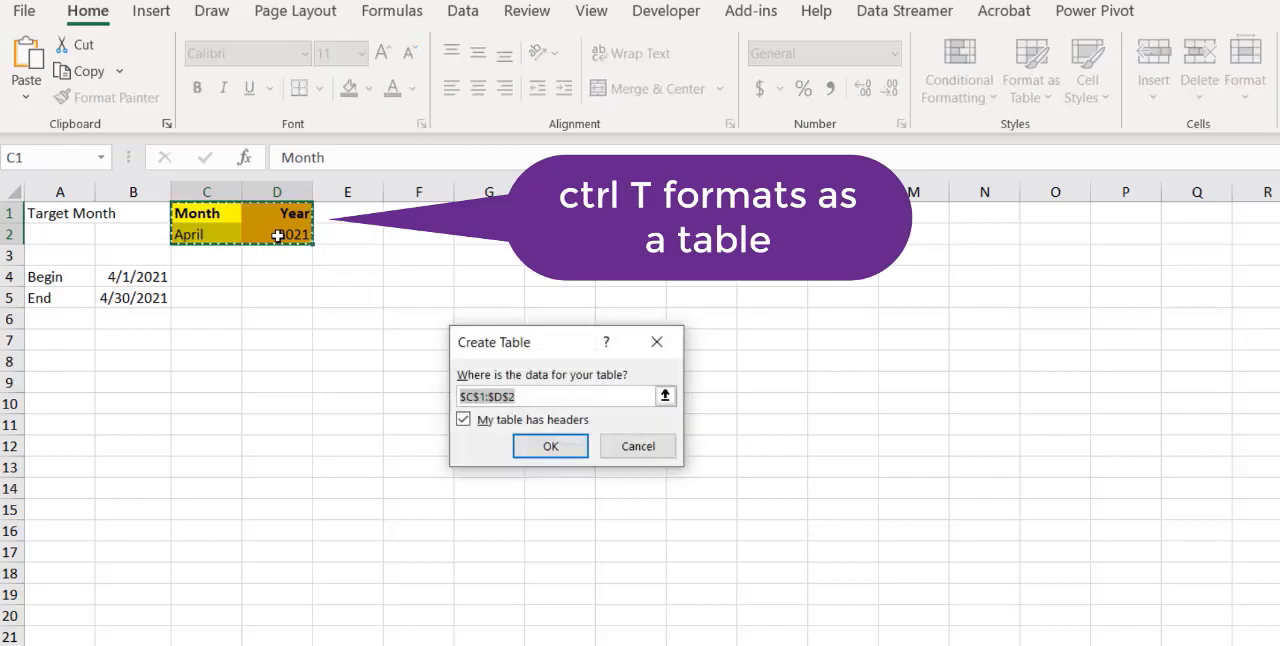
click(548, 445)
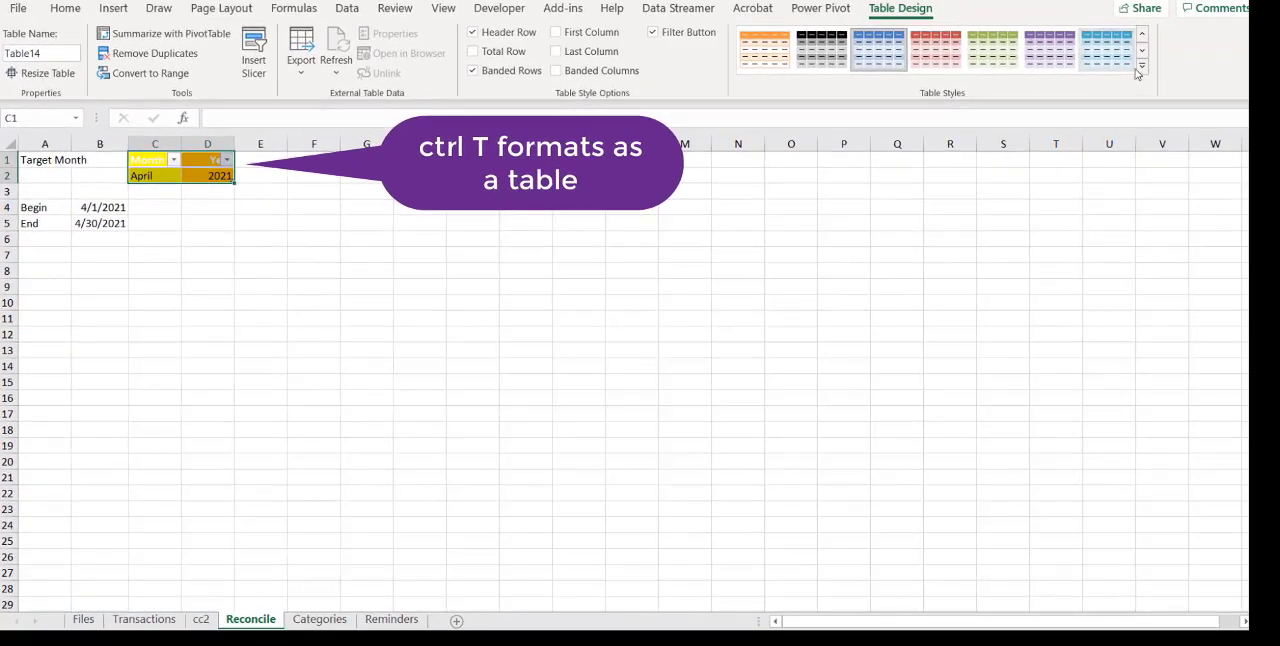
click(1141, 67)
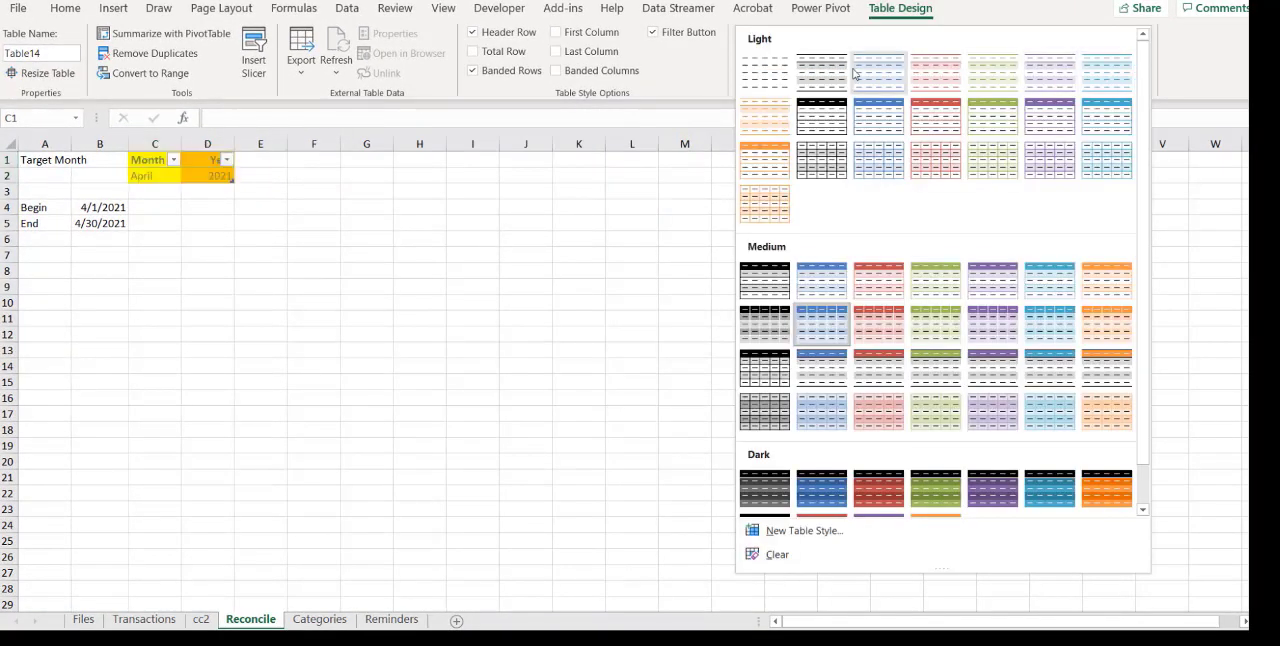
click(769, 80)
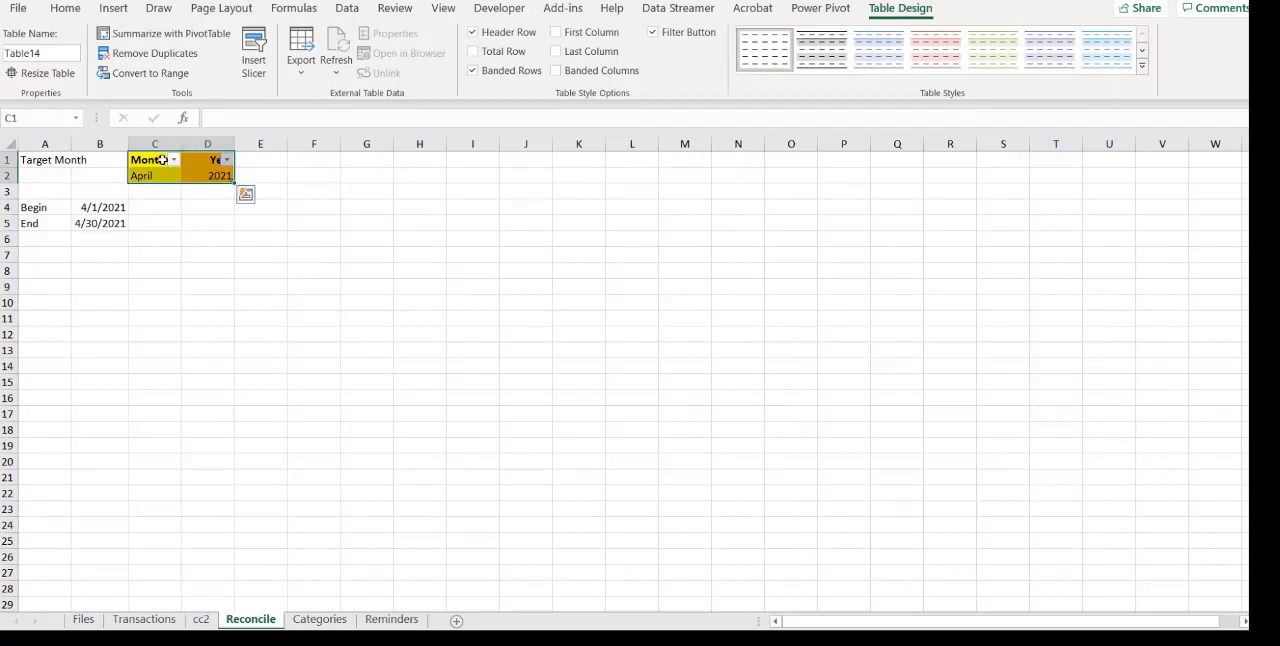
Turn off the filter buttons on the Month and Year table and check the month choices offered in C2
click(66, 8)
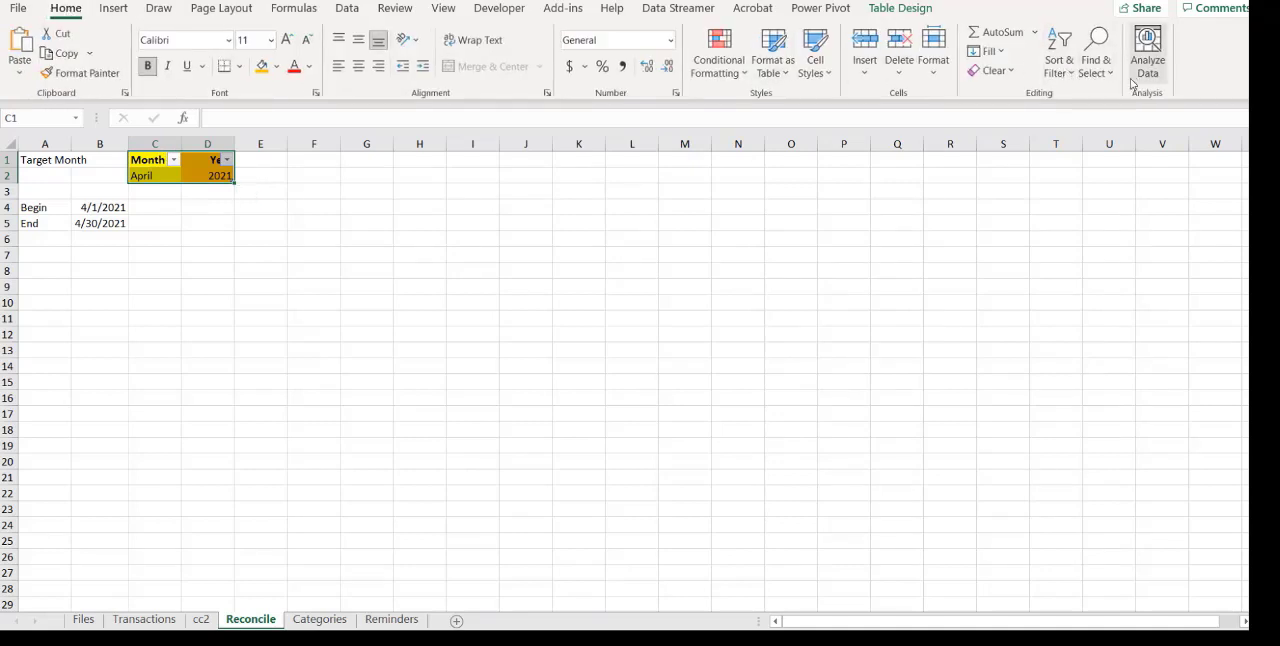
click(1074, 78)
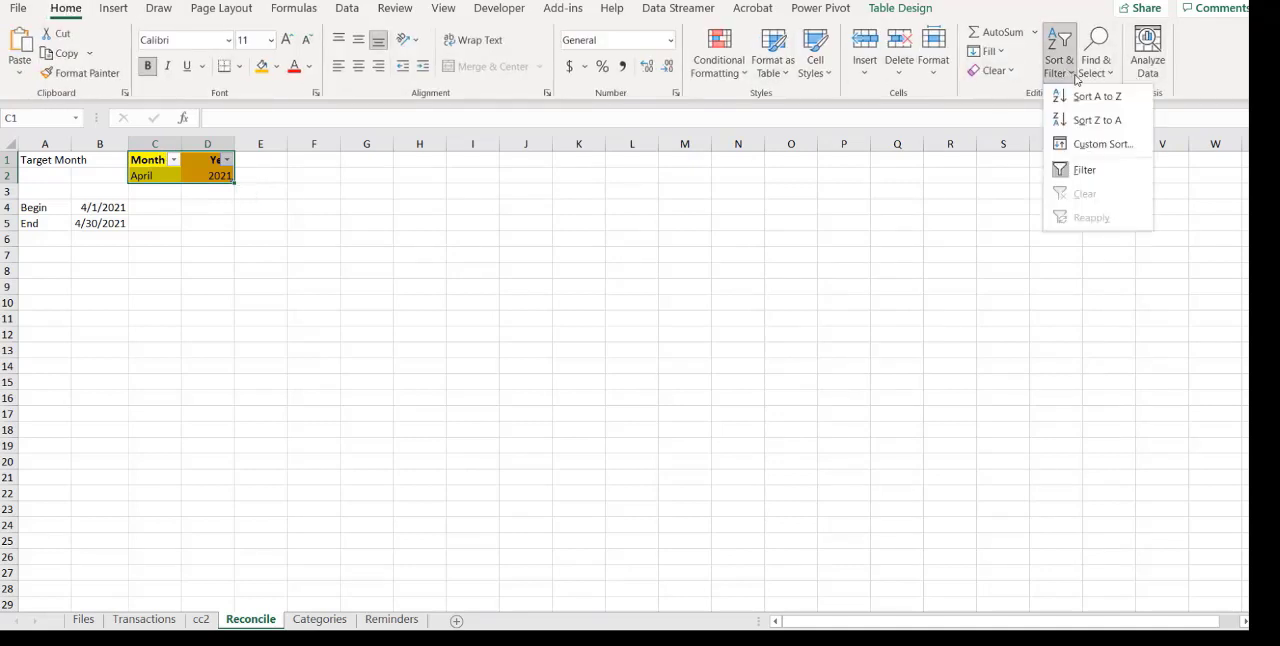
click(1084, 170)
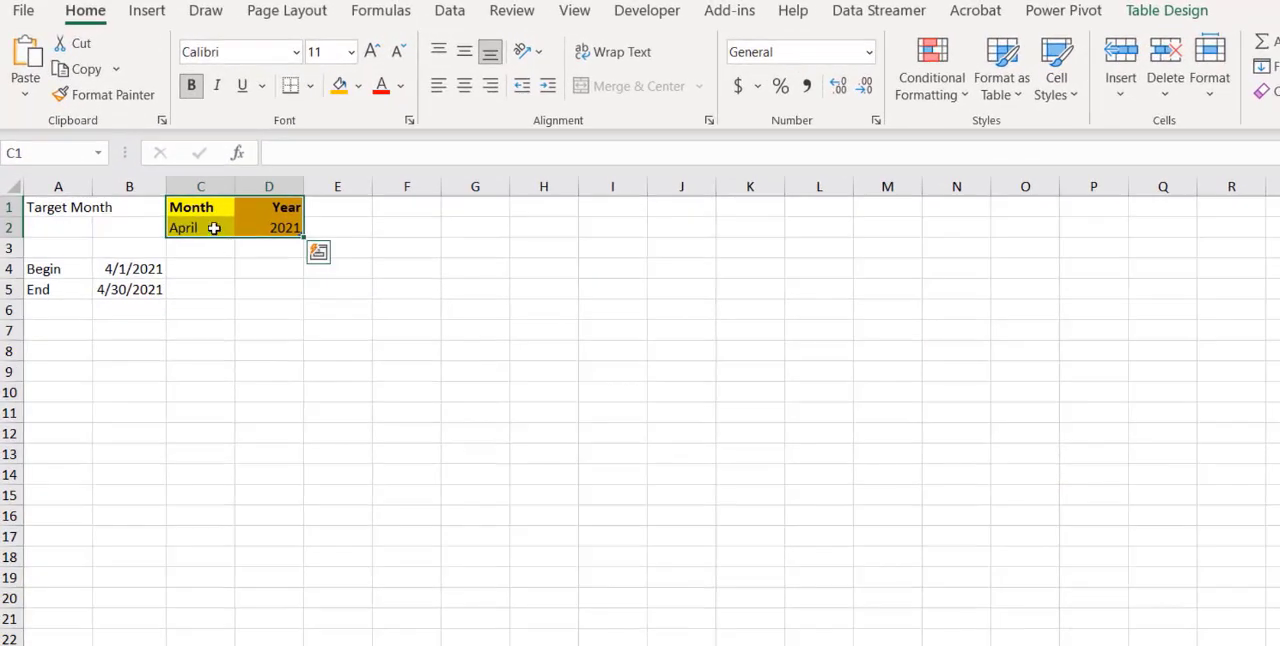
click(209, 227)
click(242, 229)
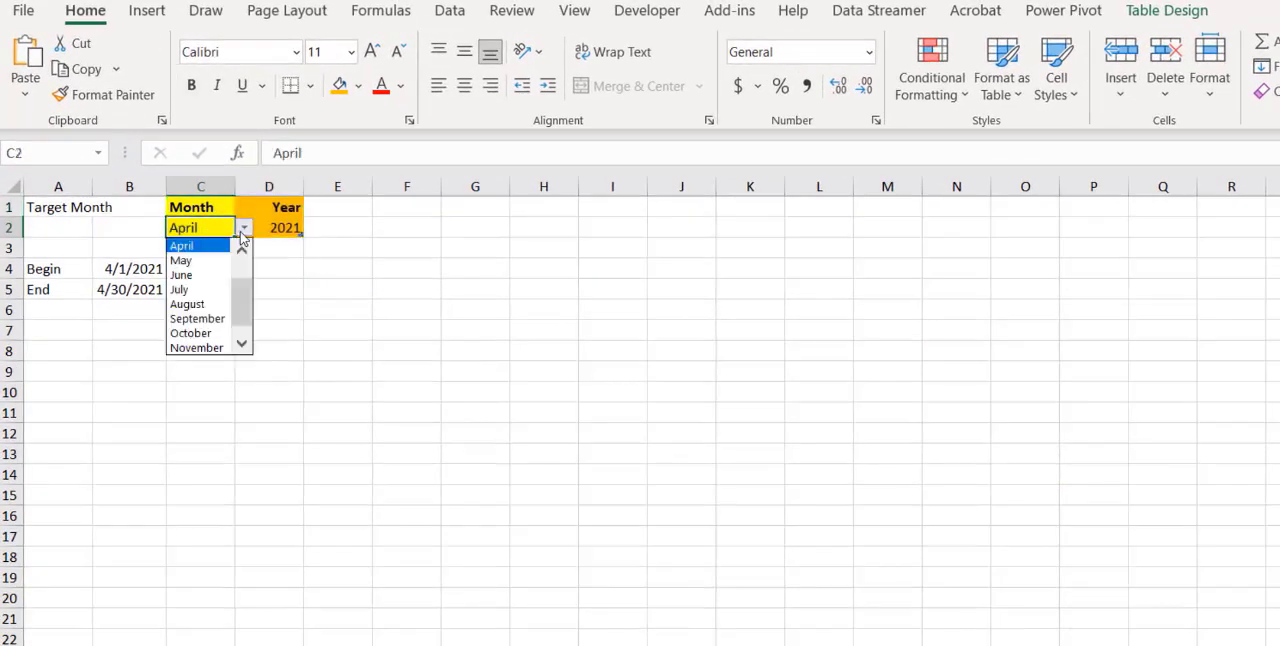
click(215, 230)
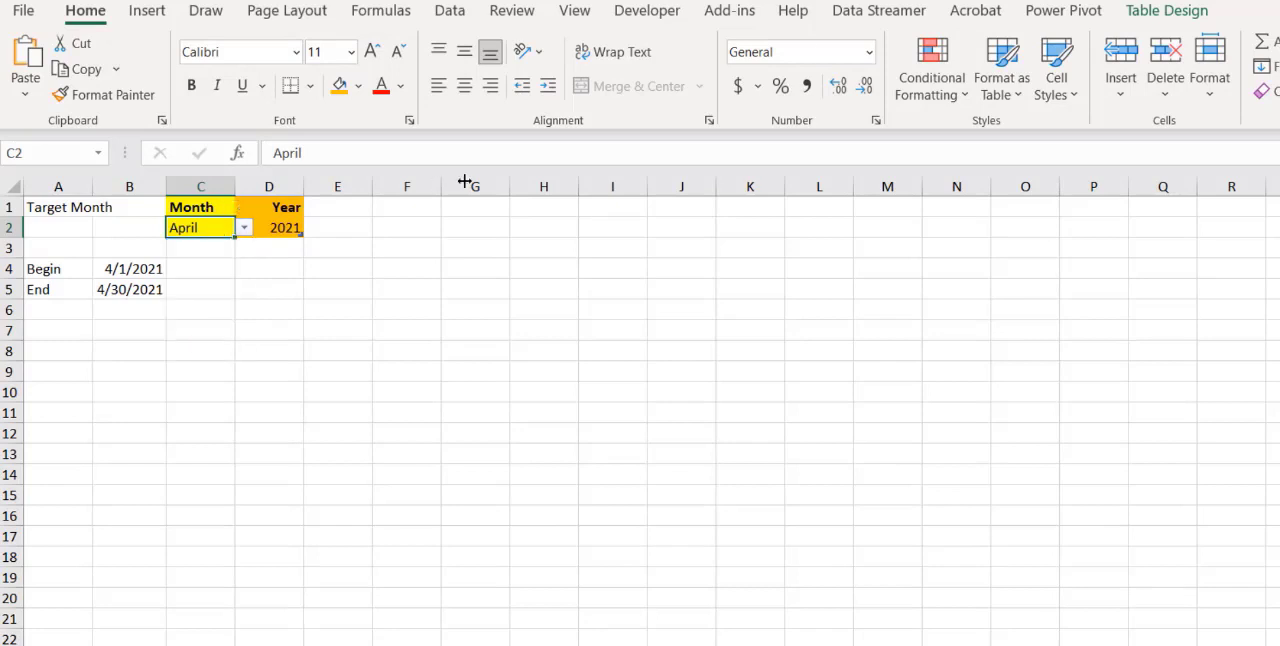
Rename the Month and Year table as tblStmnt
click(1165, 10)
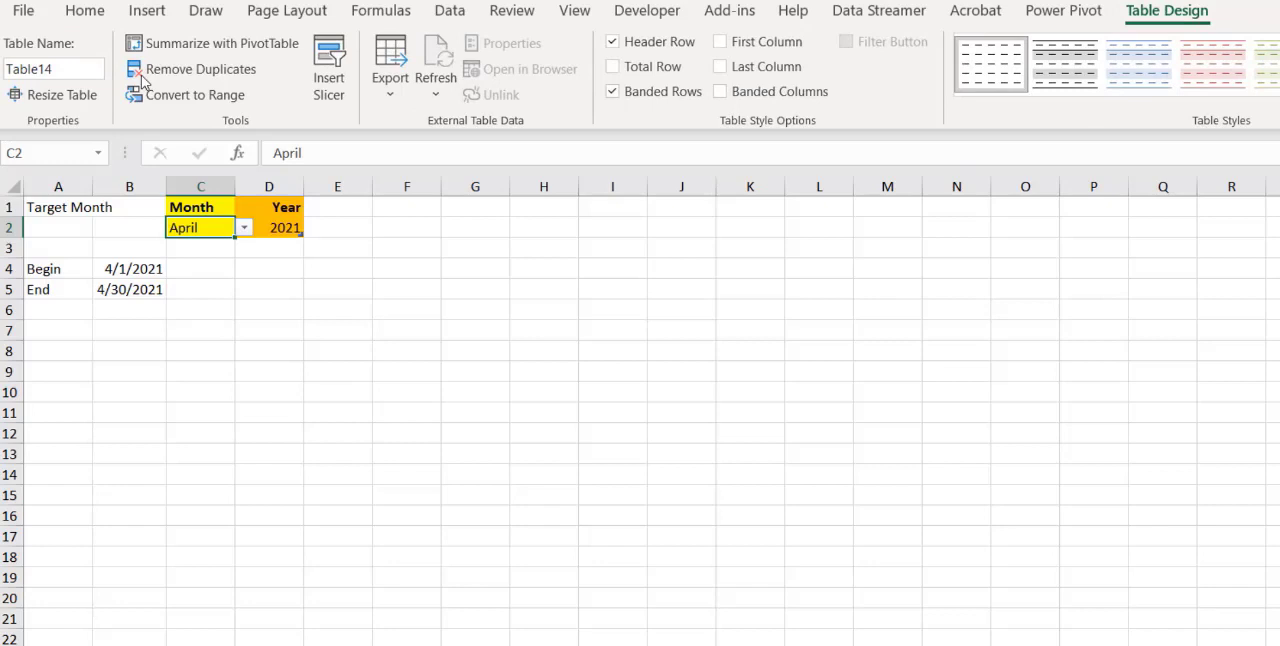
click(70, 70)
text(t)
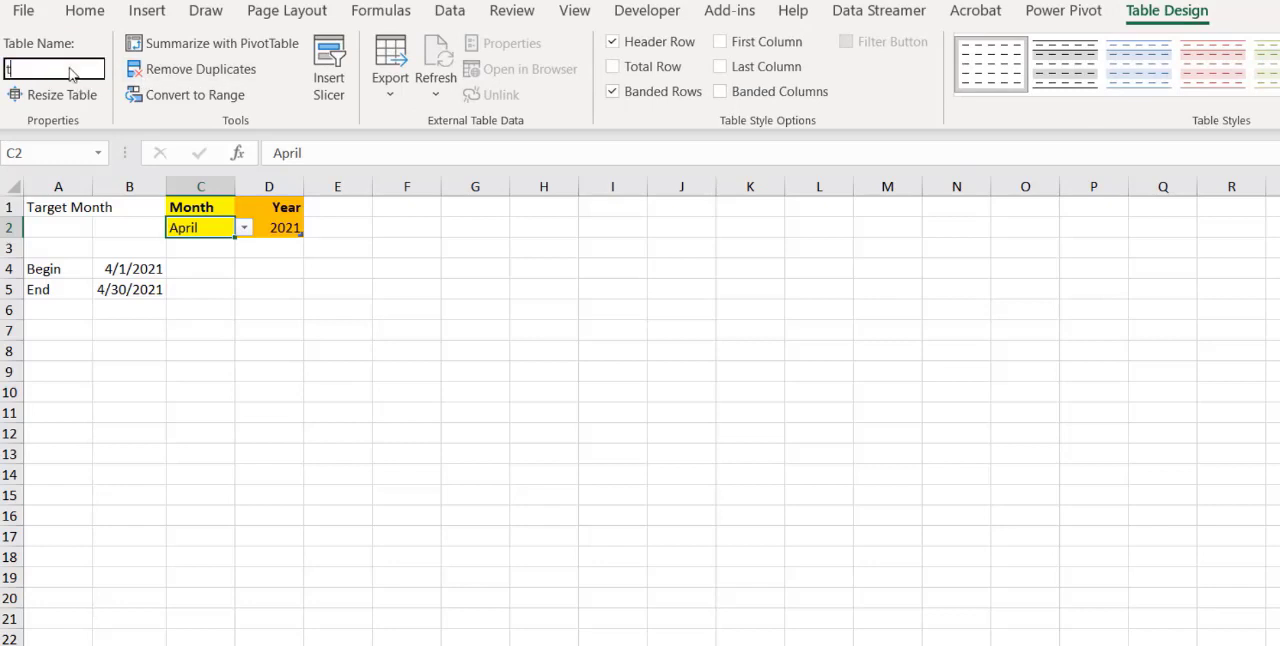
text(blStmnt)
click(190, 238)
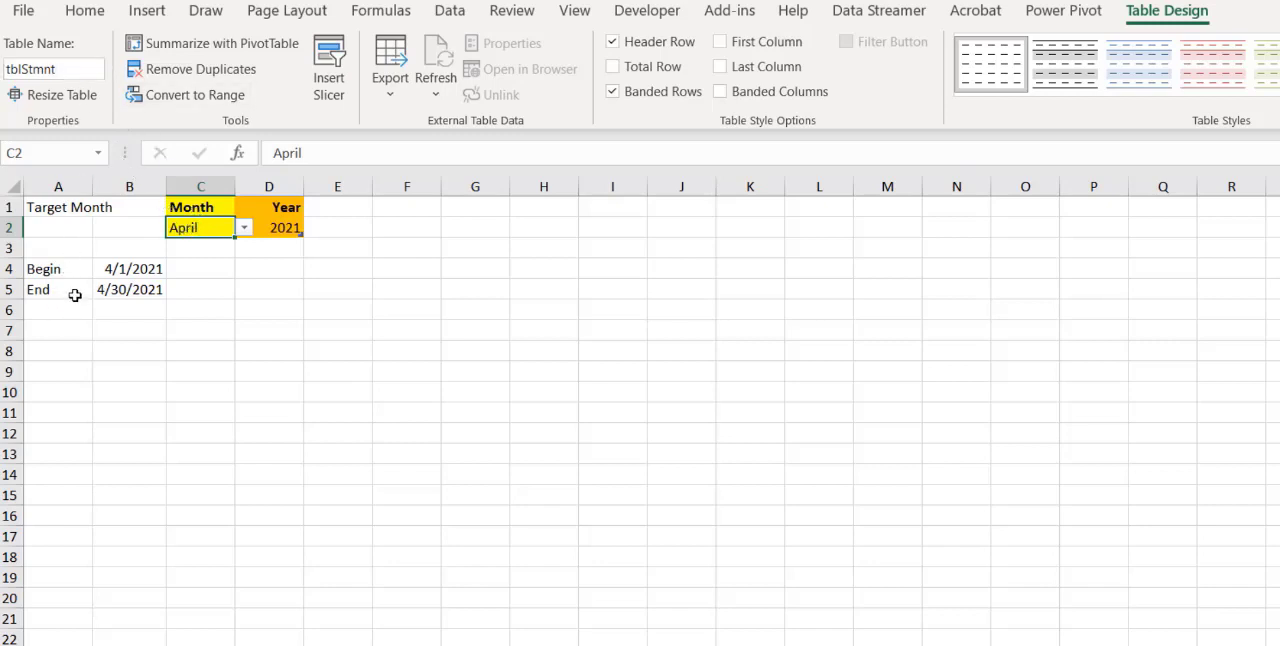
Assign the name stmtEnd to the End date cell B5
click(116, 292)
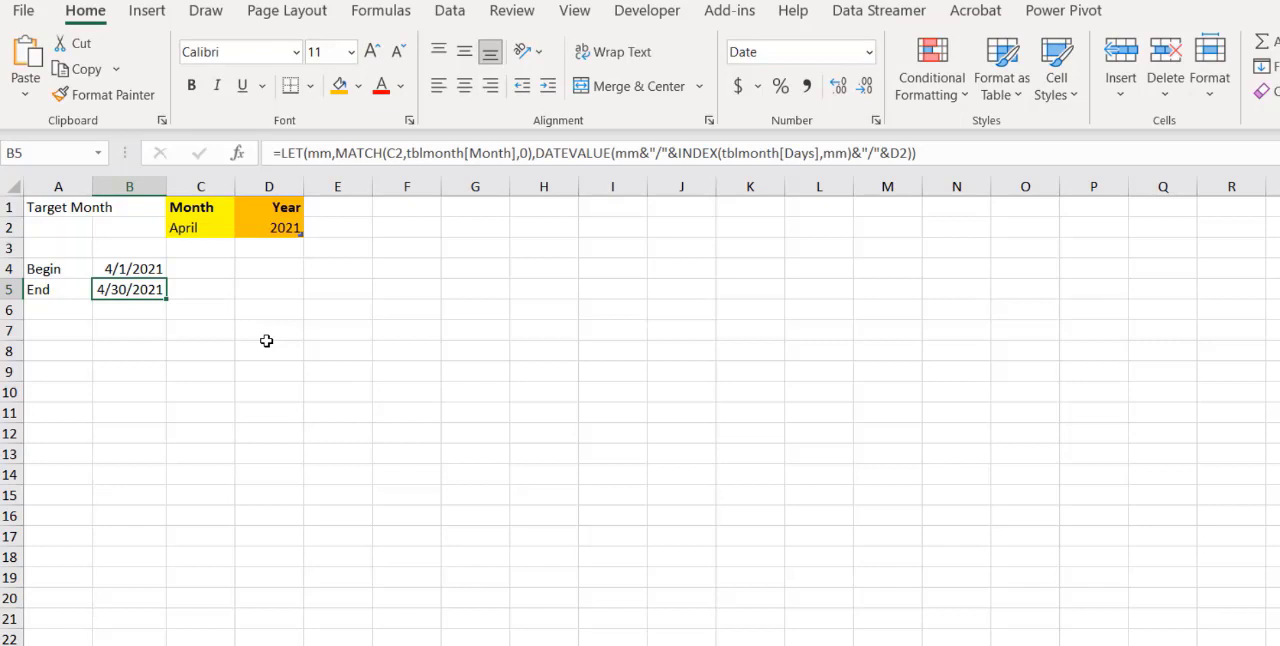
click(53, 155)
text(stmtEnd)
key(Return)
click(81, 350)
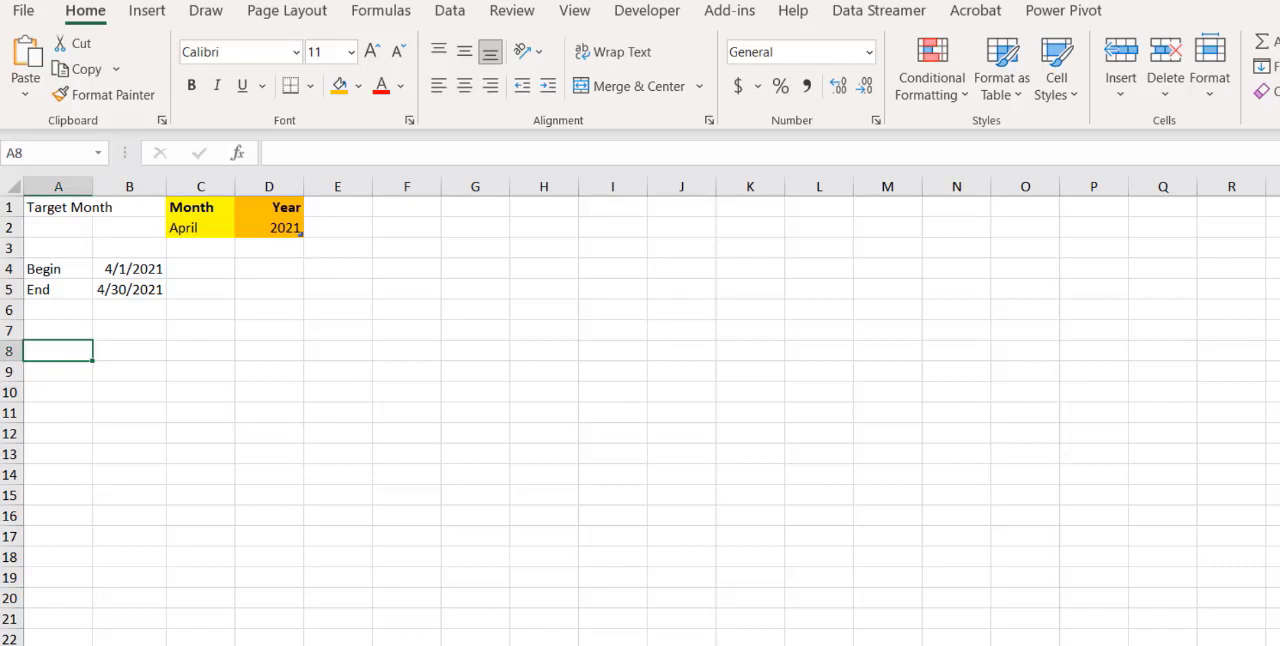
Review the Clear column on the Transactions sheet and set the target month in C2 of the Reconcile sheet to August
click(600, 644)
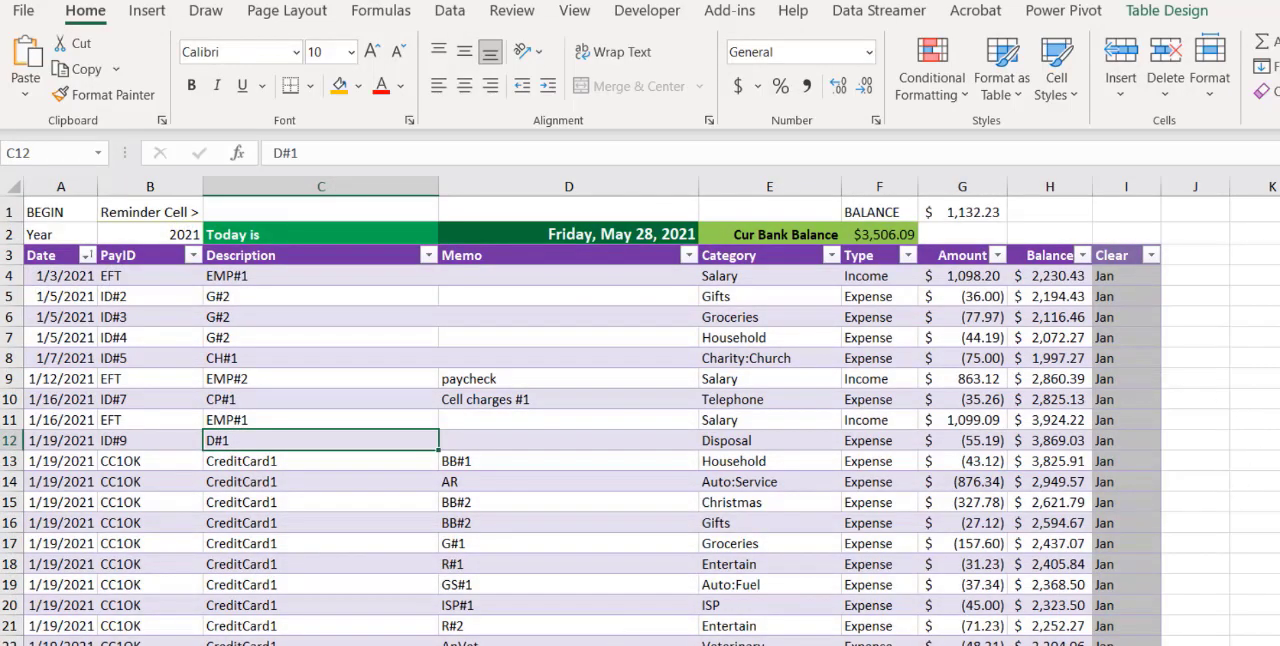
scroll(640, 420, down, 20)
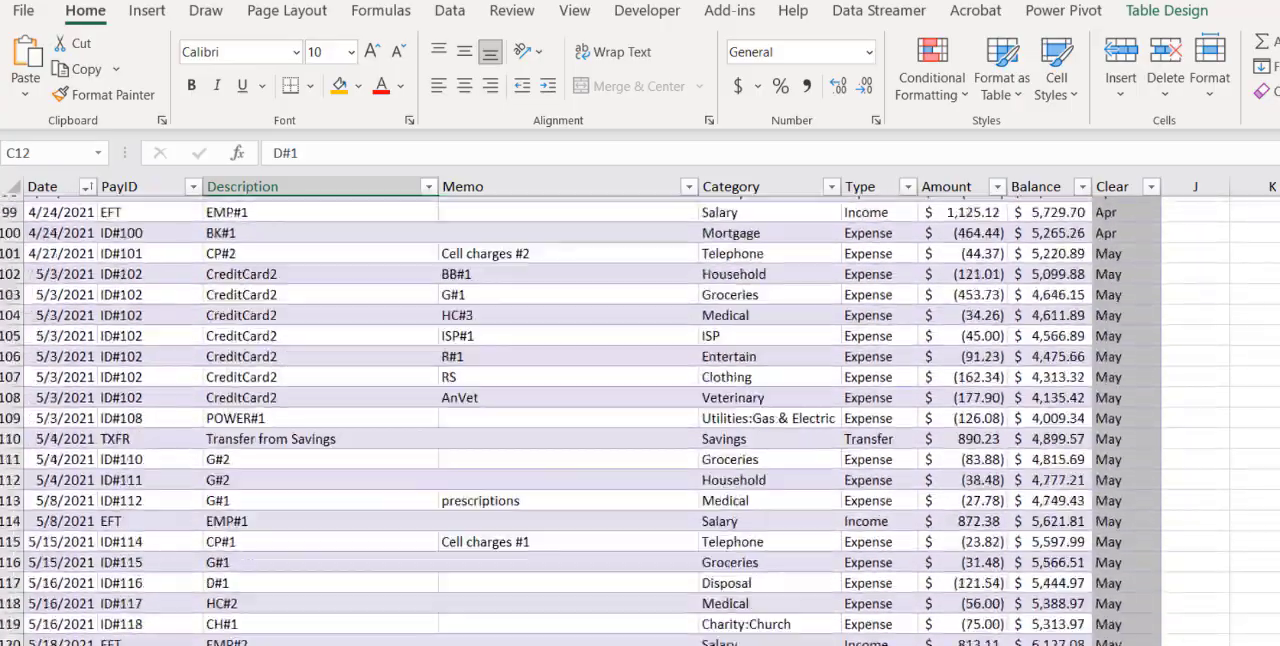
scroll(640, 420, down, 20)
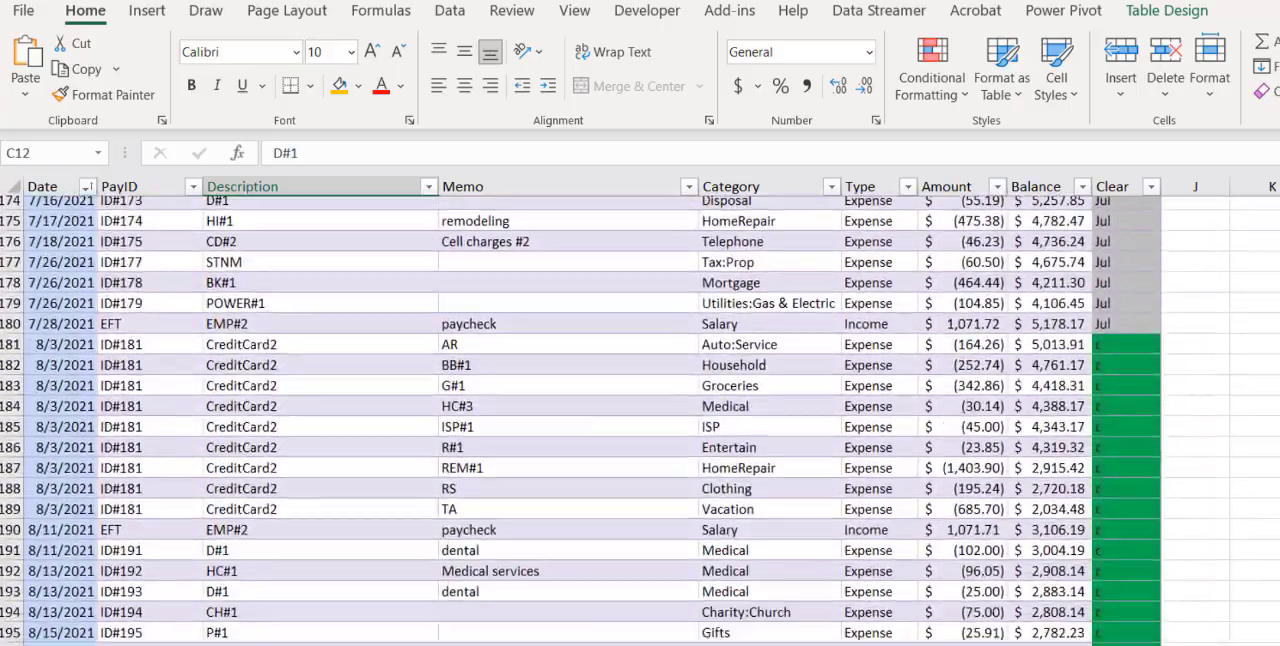
scroll(1120, 313, down, 1)
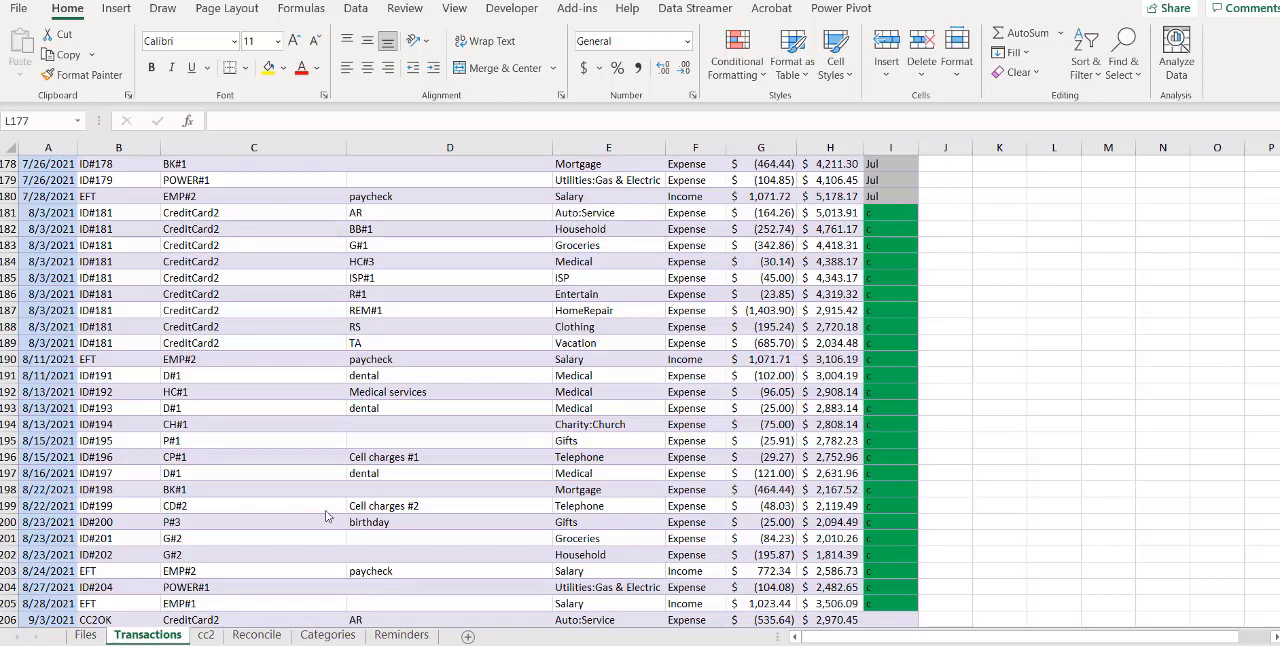
click(270, 637)
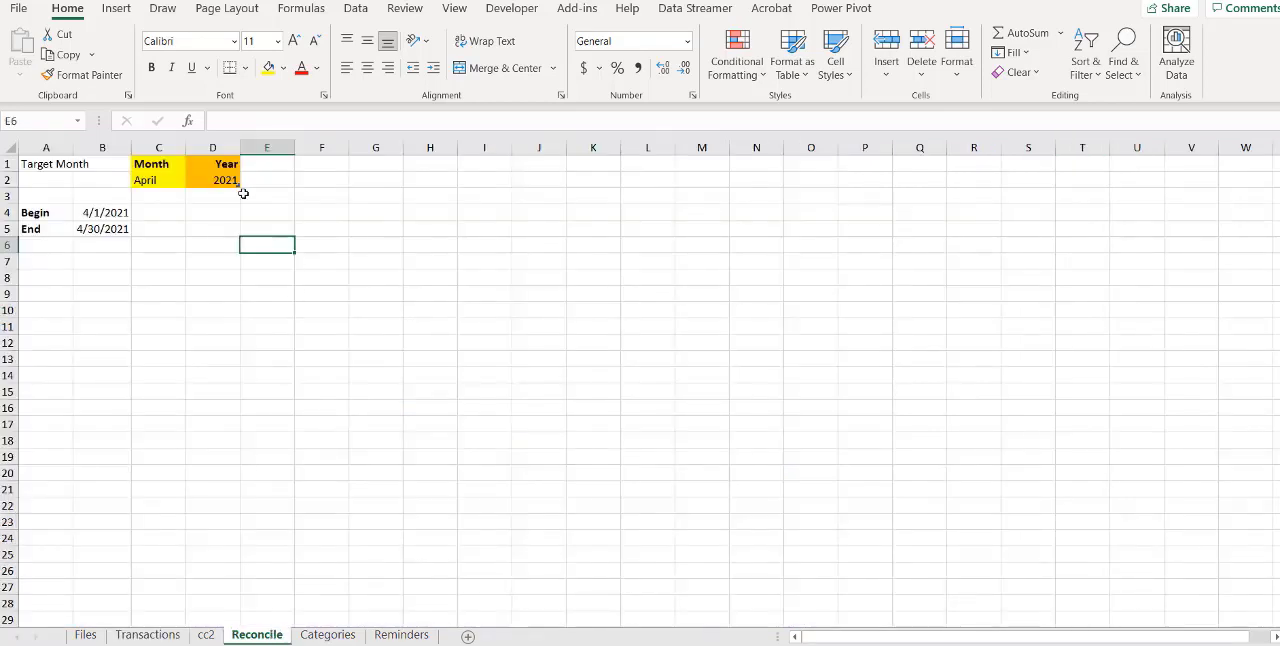
click(166, 181)
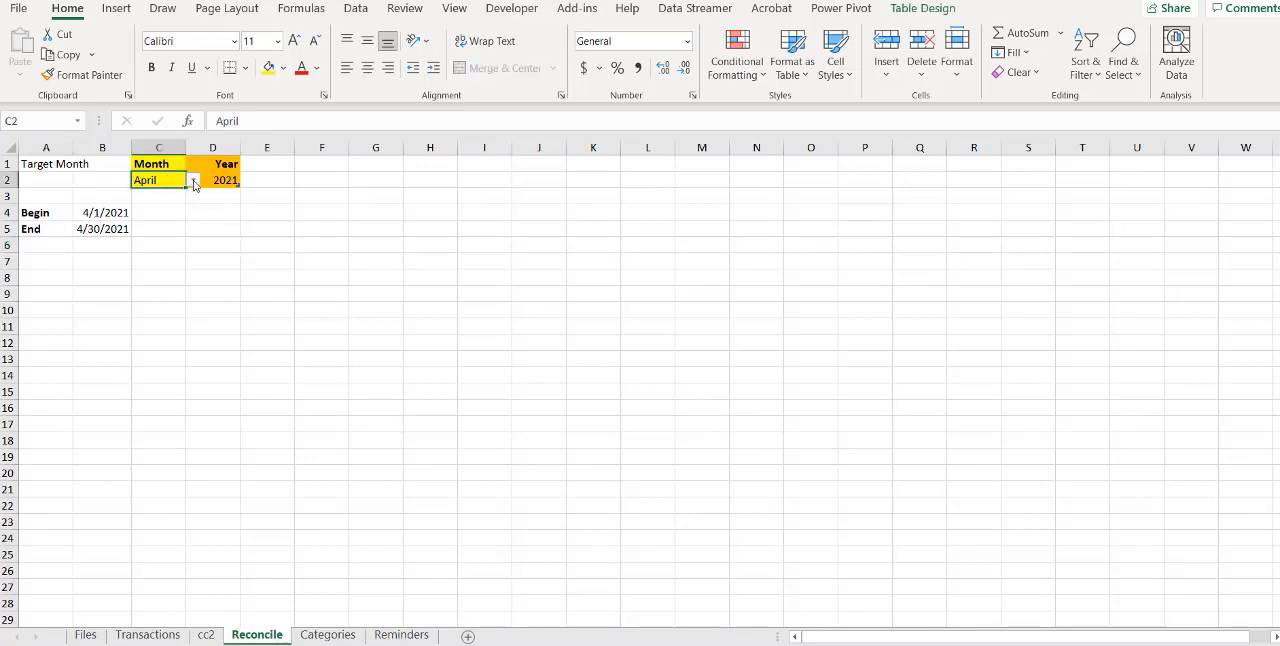
click(193, 180)
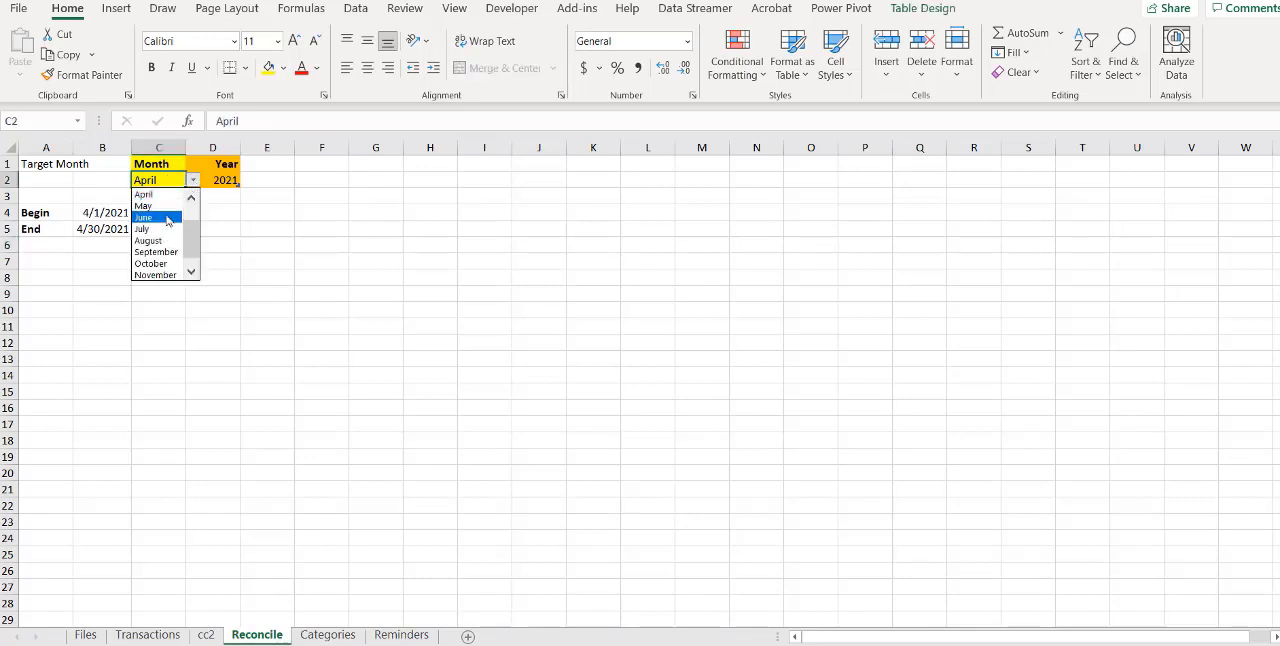
click(150, 241)
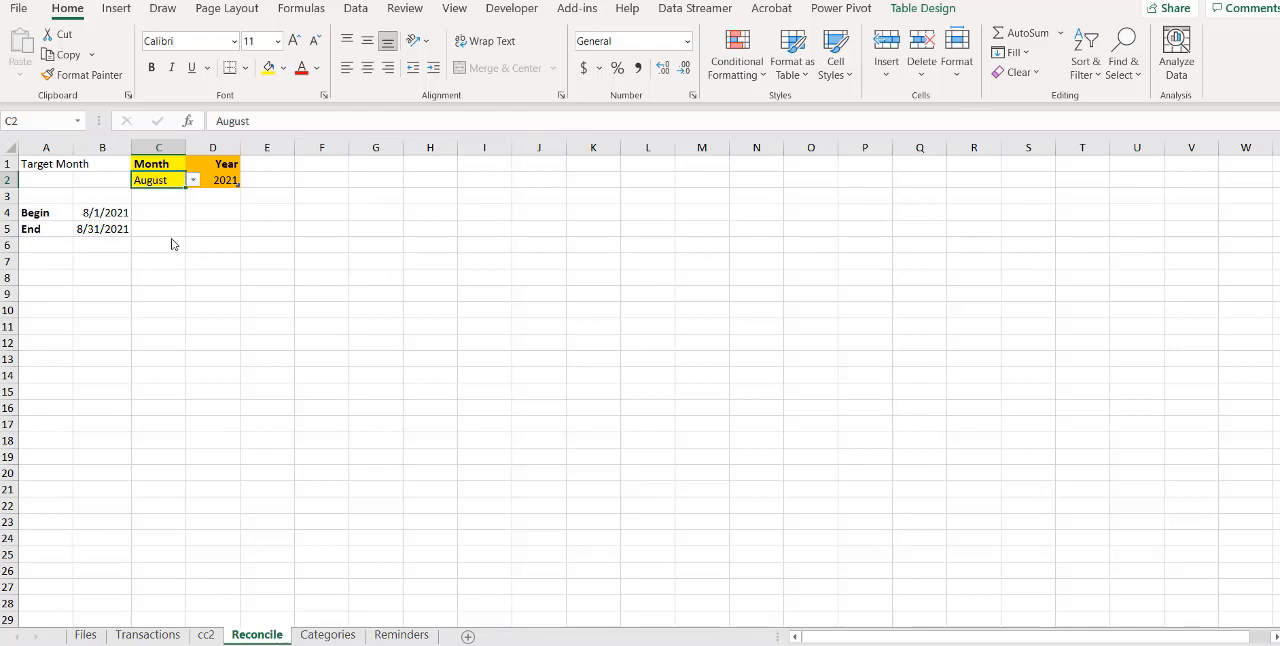
click(50, 273)
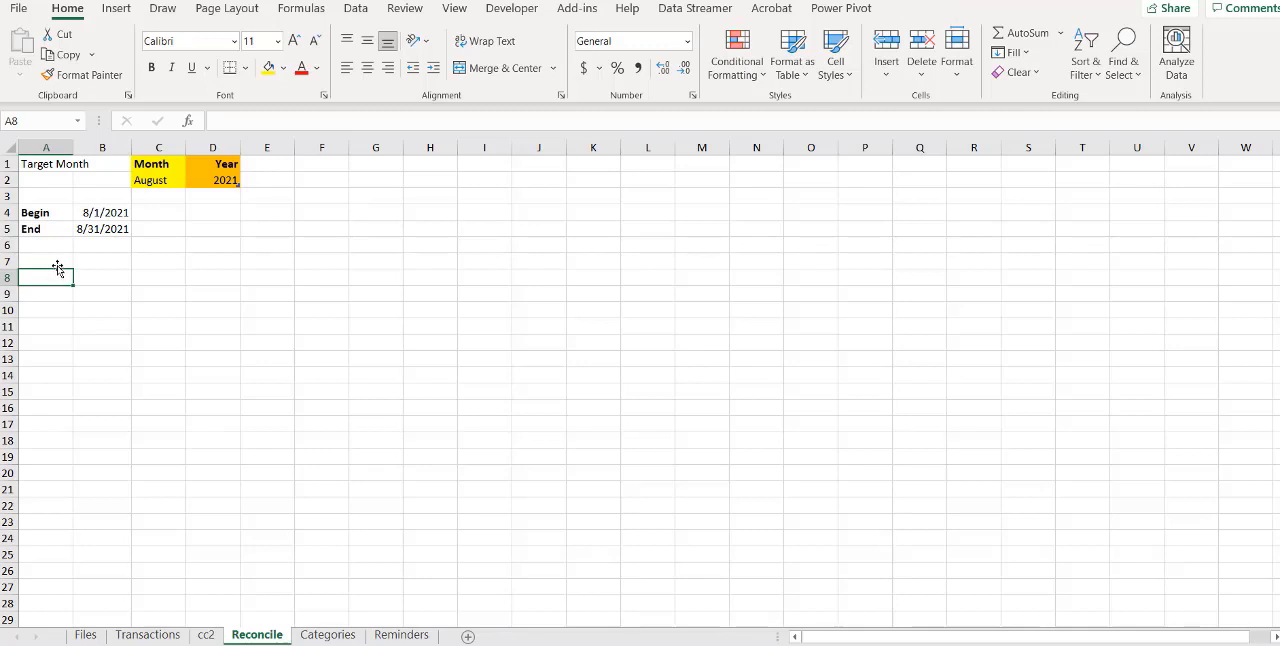
Load the Transactions sheet's table into Power Query and delete the Changed Type step from the query
click(152, 634)
click(250, 310)
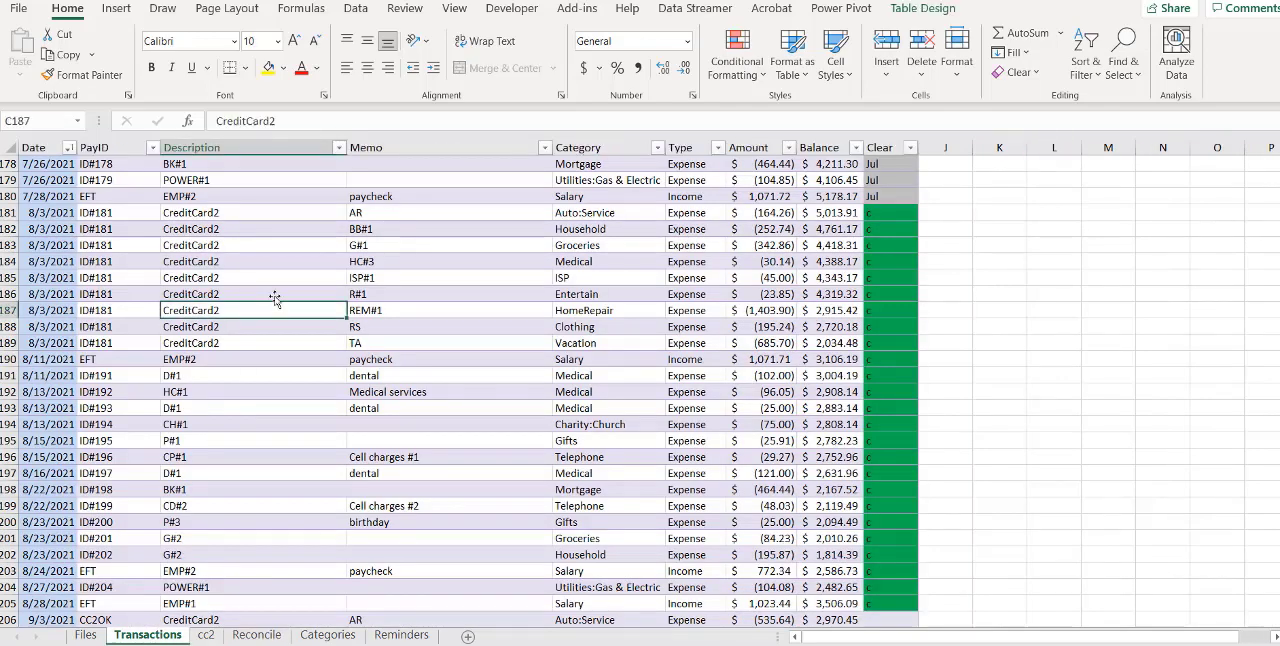
click(355, 8)
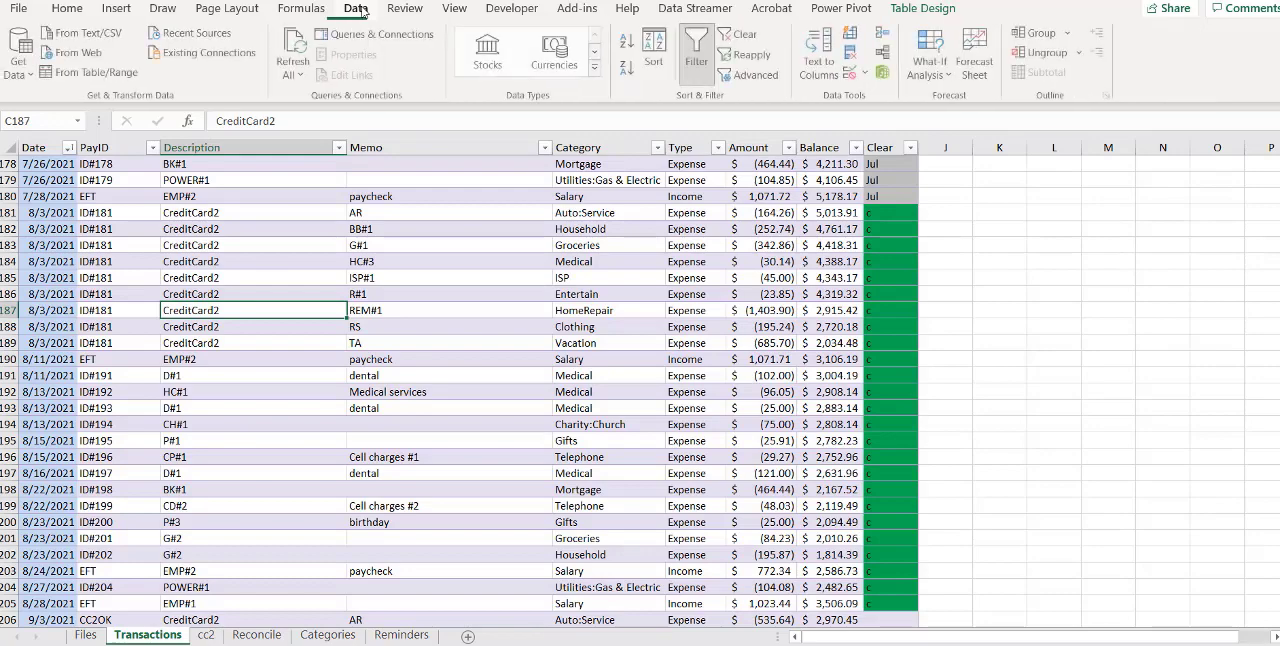
click(76, 77)
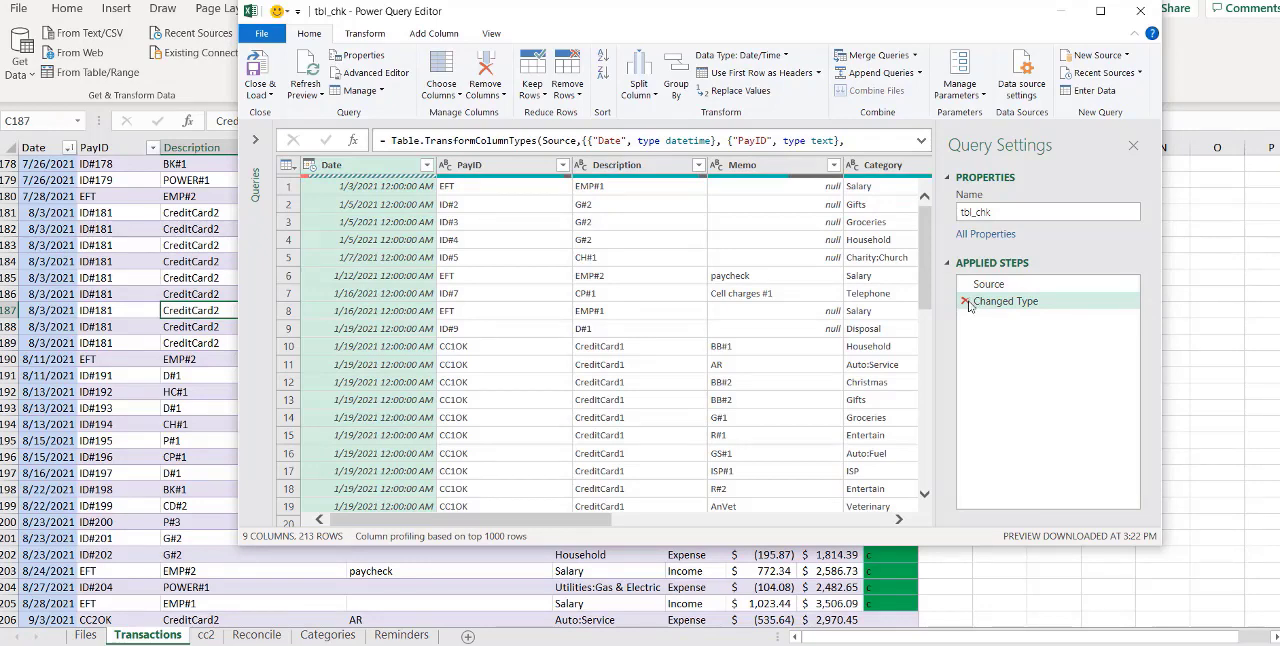
click(968, 304)
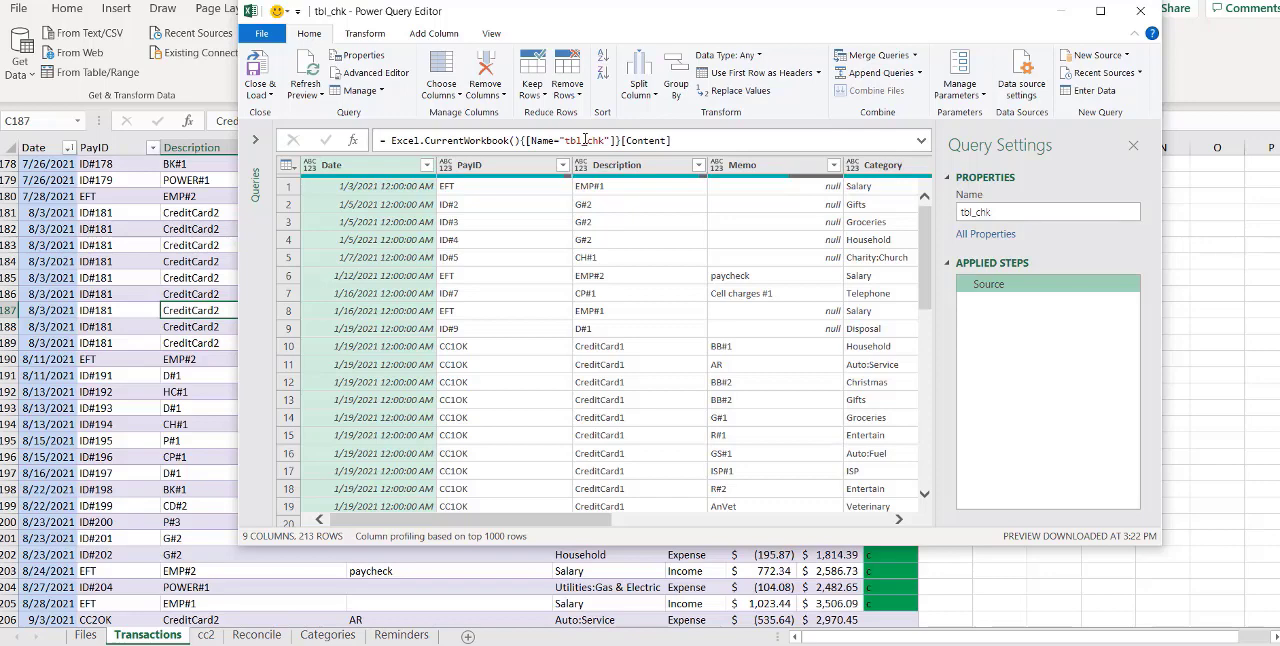
Insert the copied yr, mo and dt definitions, which read tblStmnt and stmtEnd, above the Source line in the tbl_chk query code
click(393, 79)
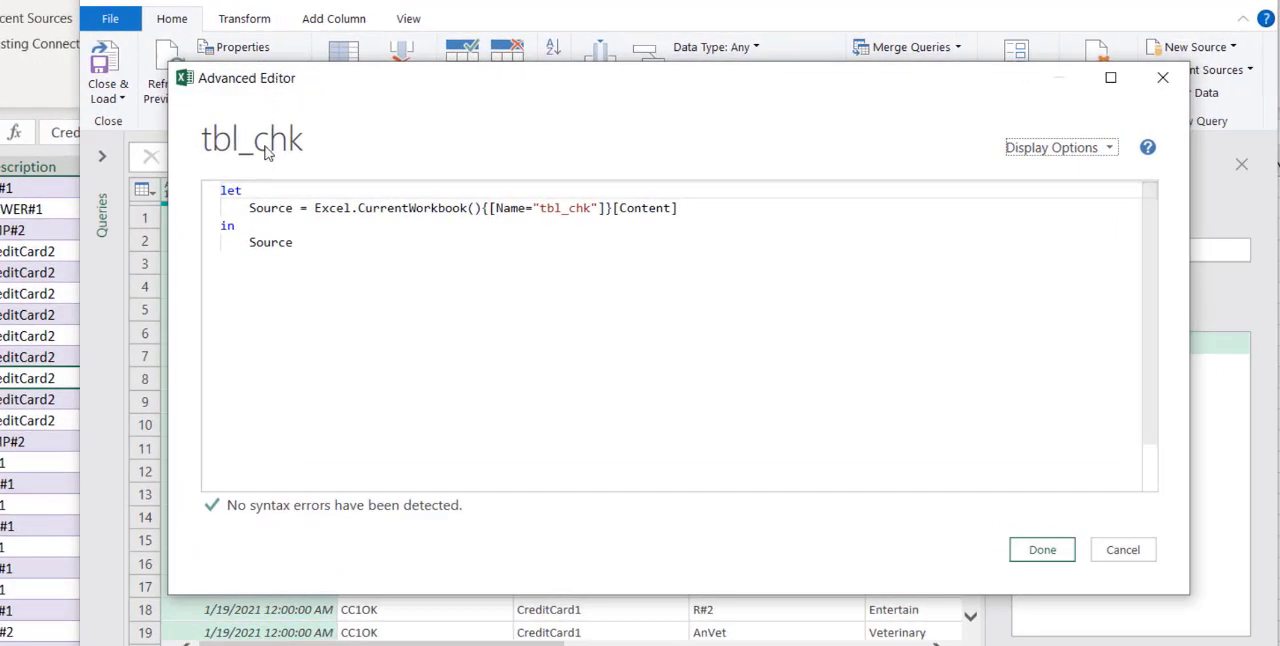
click(249, 209)
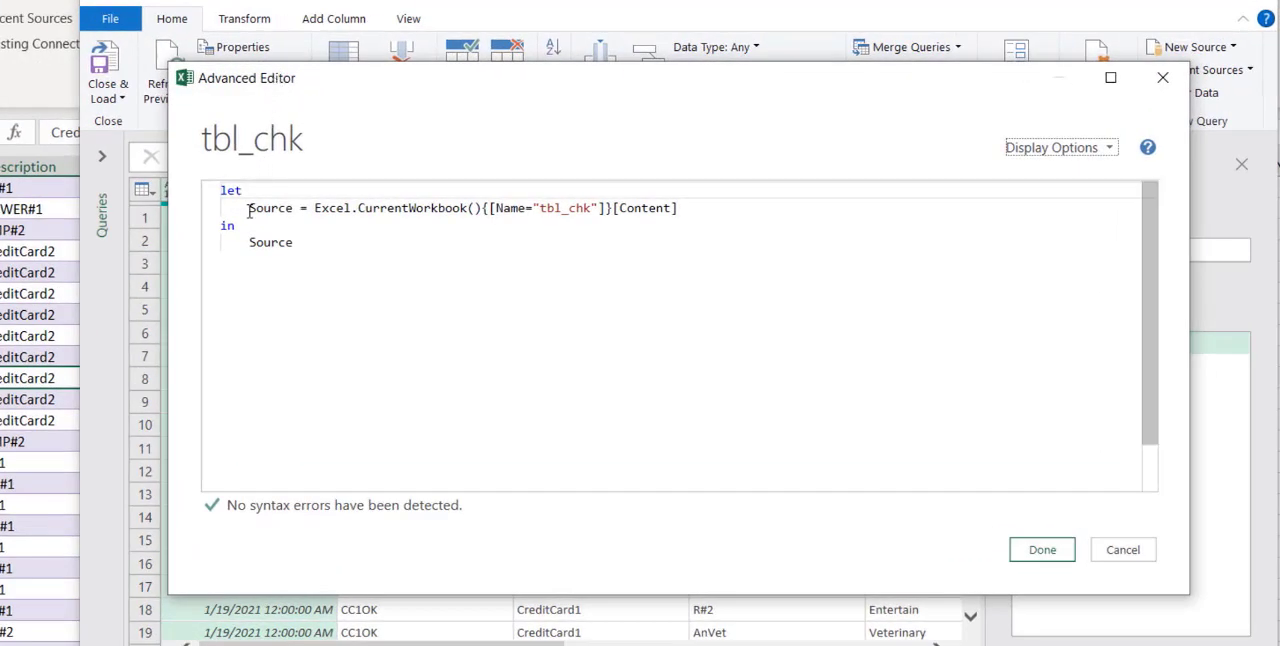
key(Return)
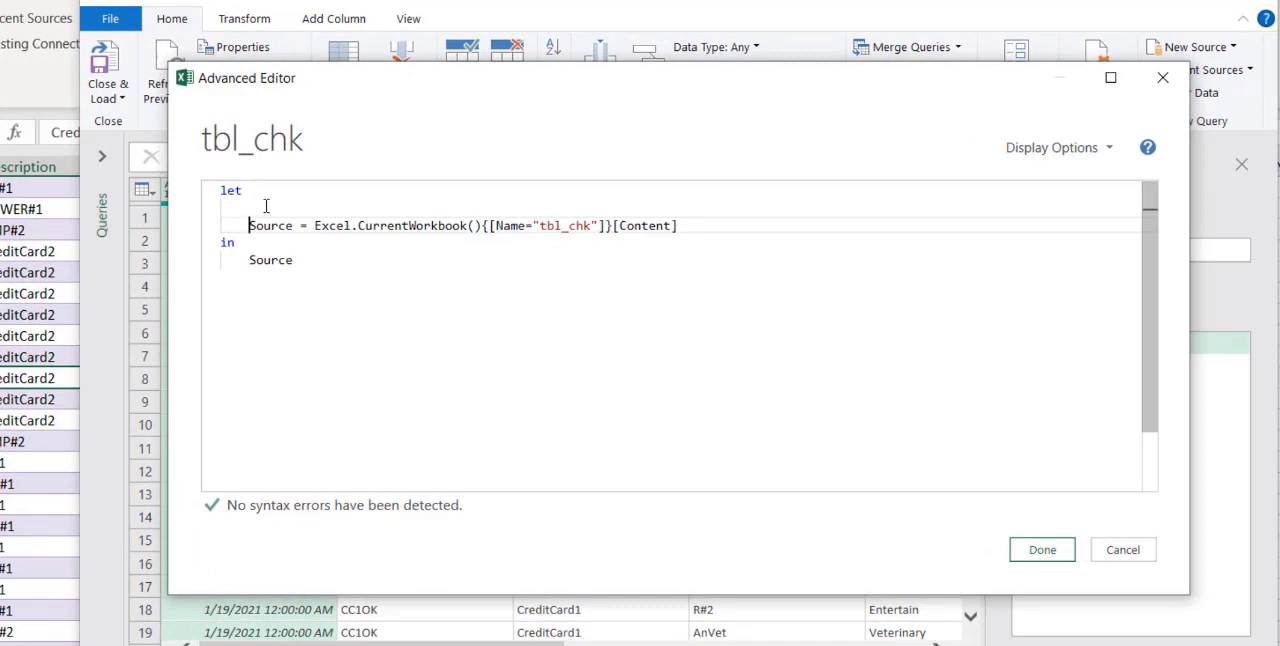
click(266, 206)
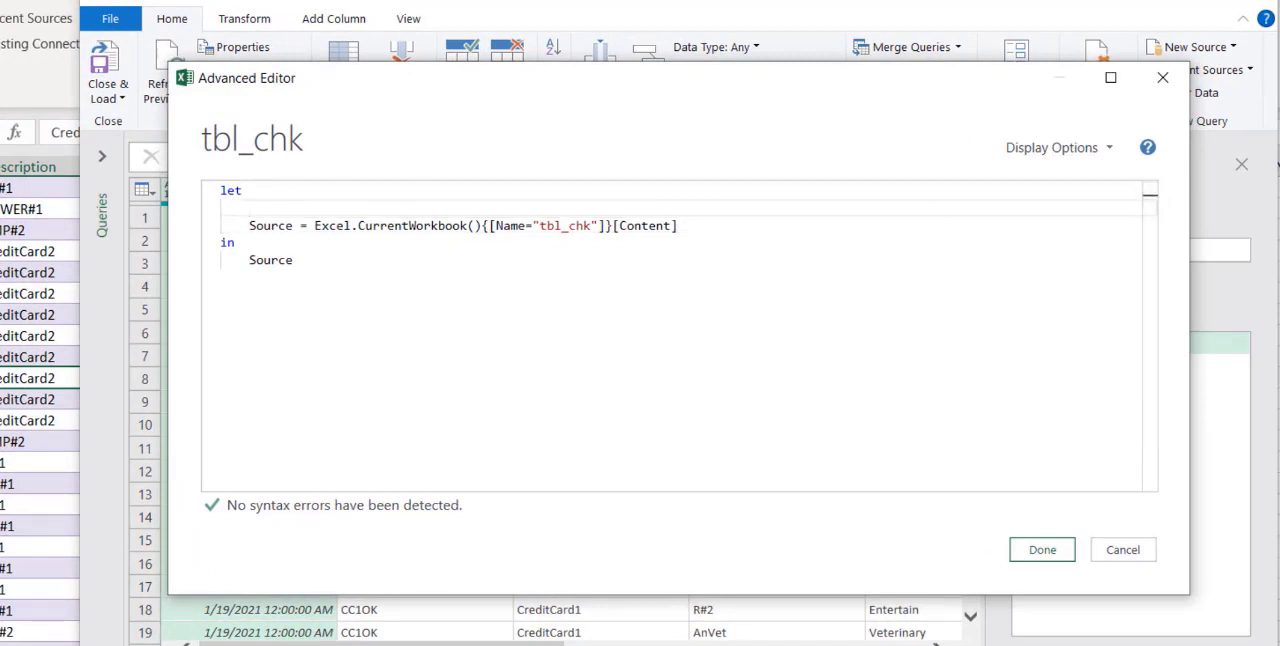
key(alt+Tab)
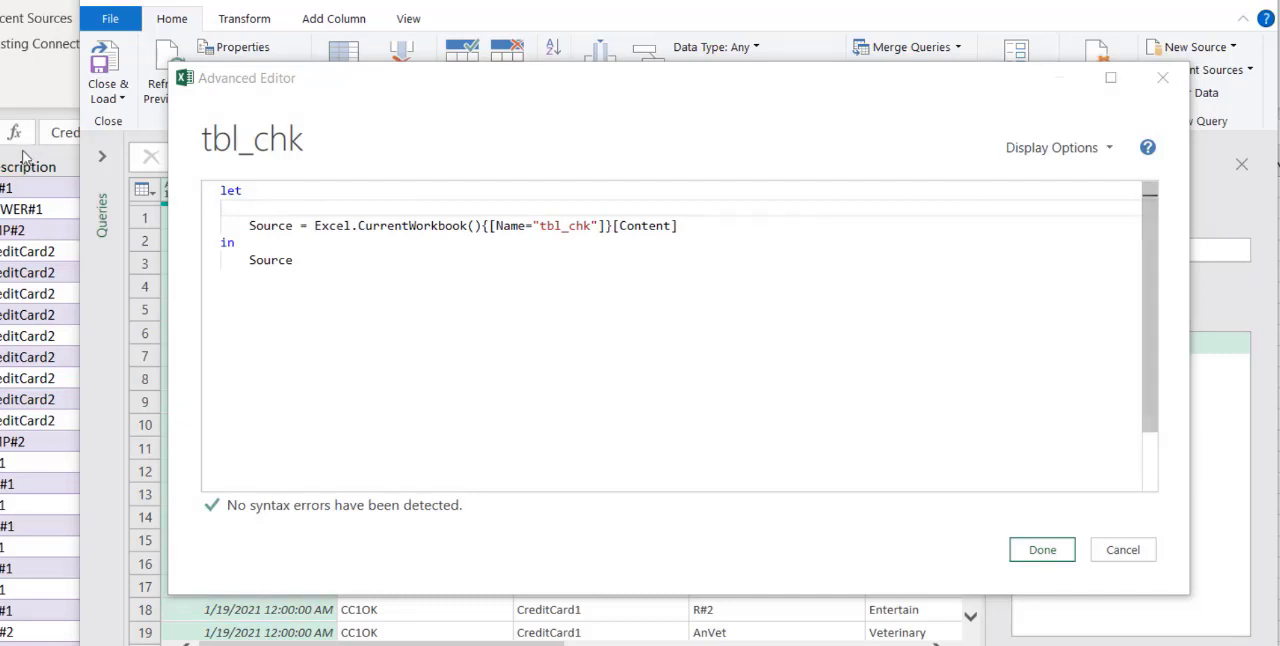
click(260, 209)
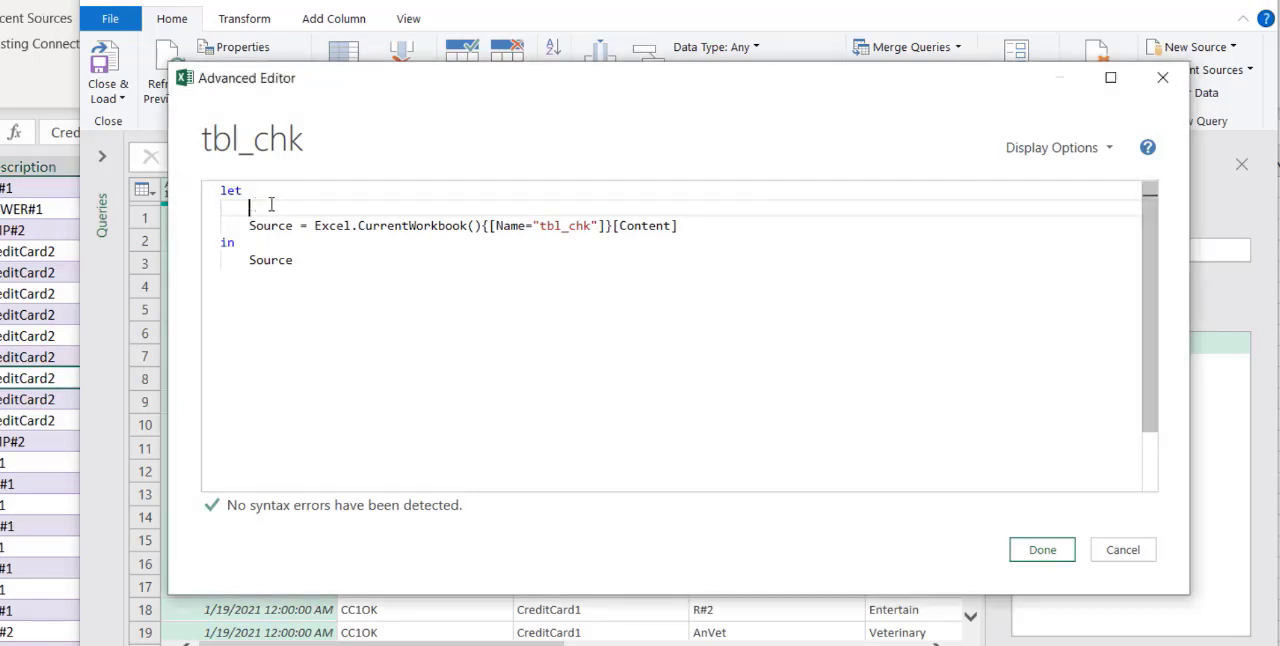
text(yr = Excel.CurrentWorkbook(){[Name = "tblStmnt"]}[Content]{0}[Year],     mo = Excel.CurrentWorkbook(){[Name = "tblStmnt"]}[Content]{0}[Month],     dt = Excel.CurrentWorkbook(){[Name = "stmtEnd"]}[Content]{0}[Column1],)
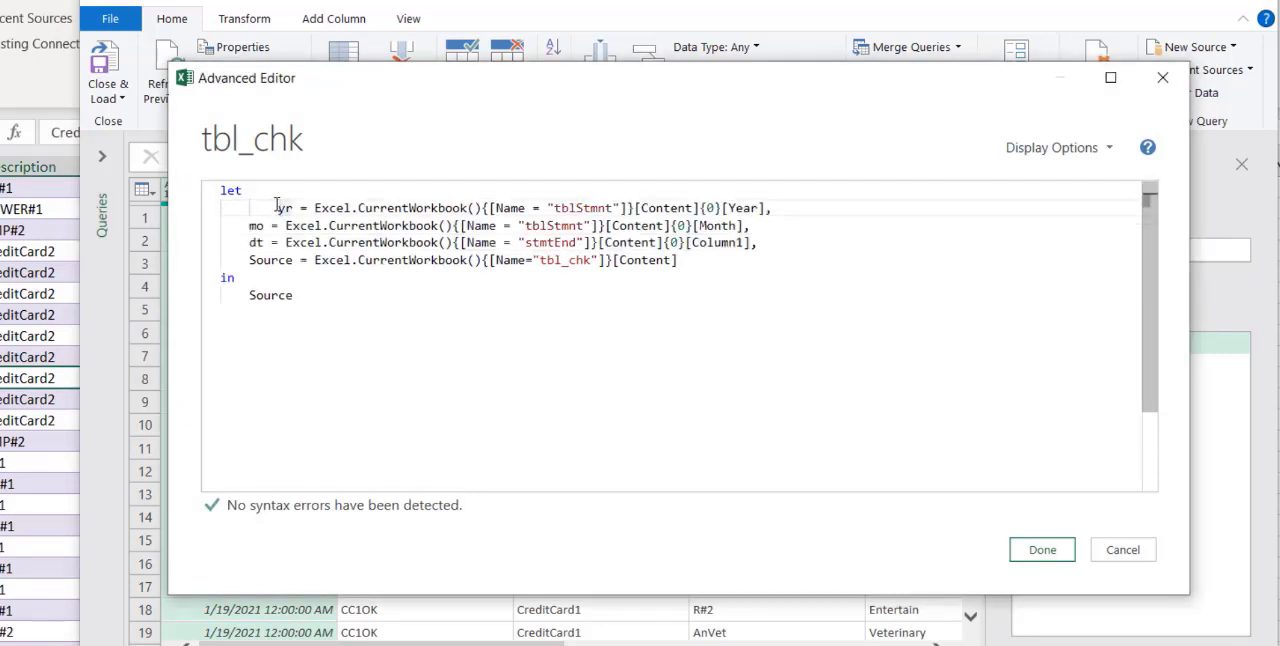
key(BackSpace)
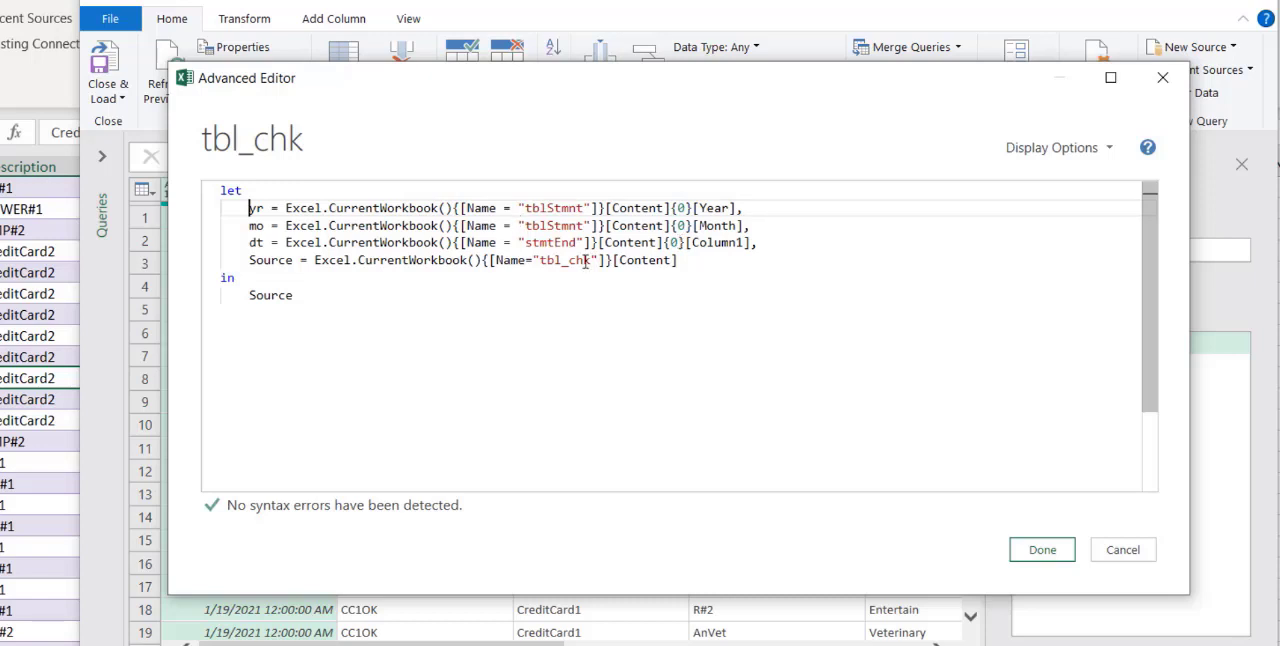
click(1042, 550)
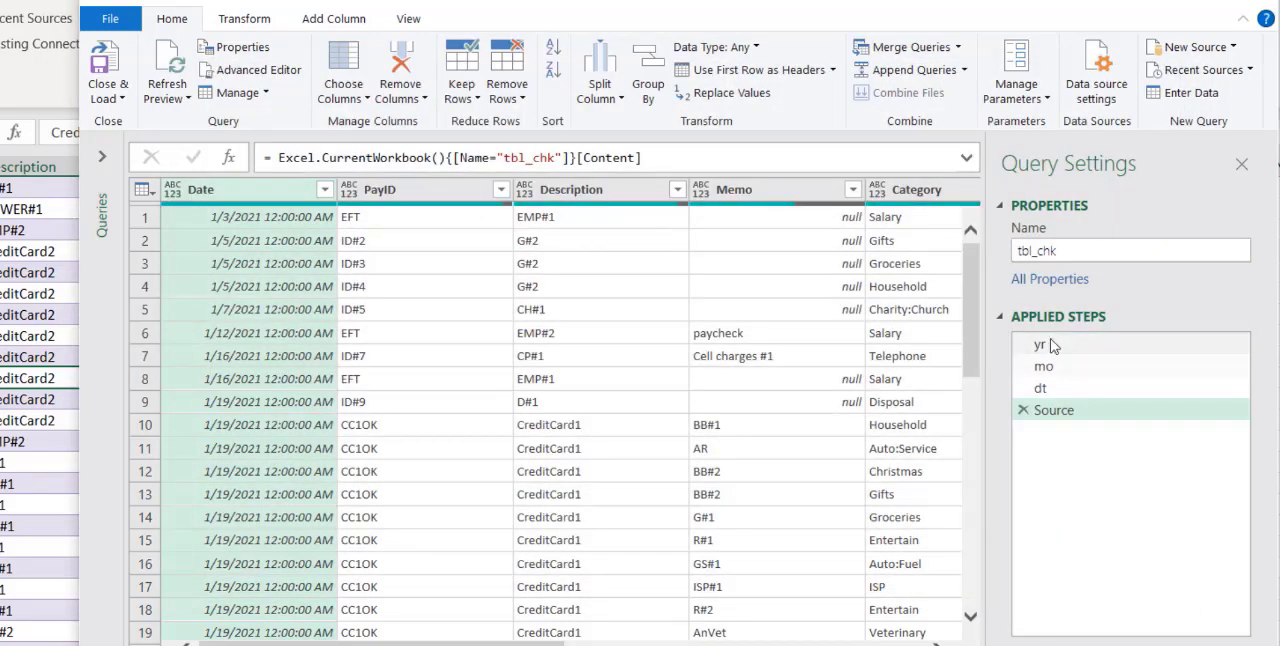
Inspect the values returned by the yr, mo and dt steps of the tbl_chk query
click(1040, 344)
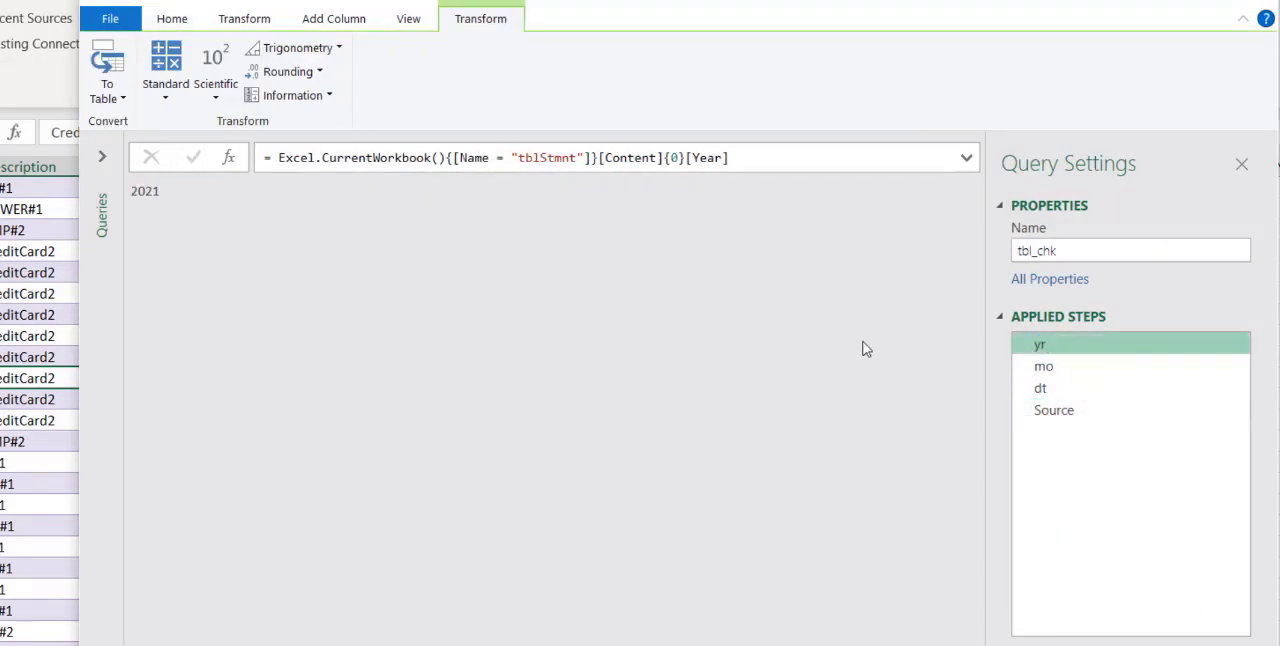
click(1043, 368)
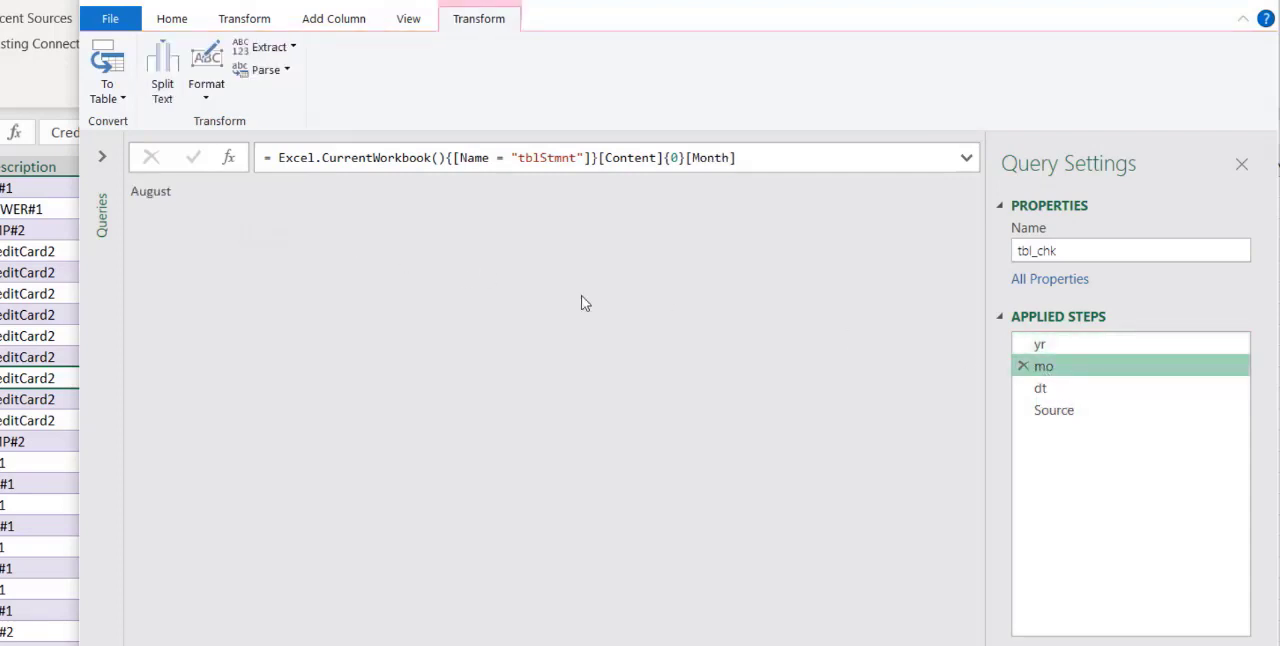
click(1040, 388)
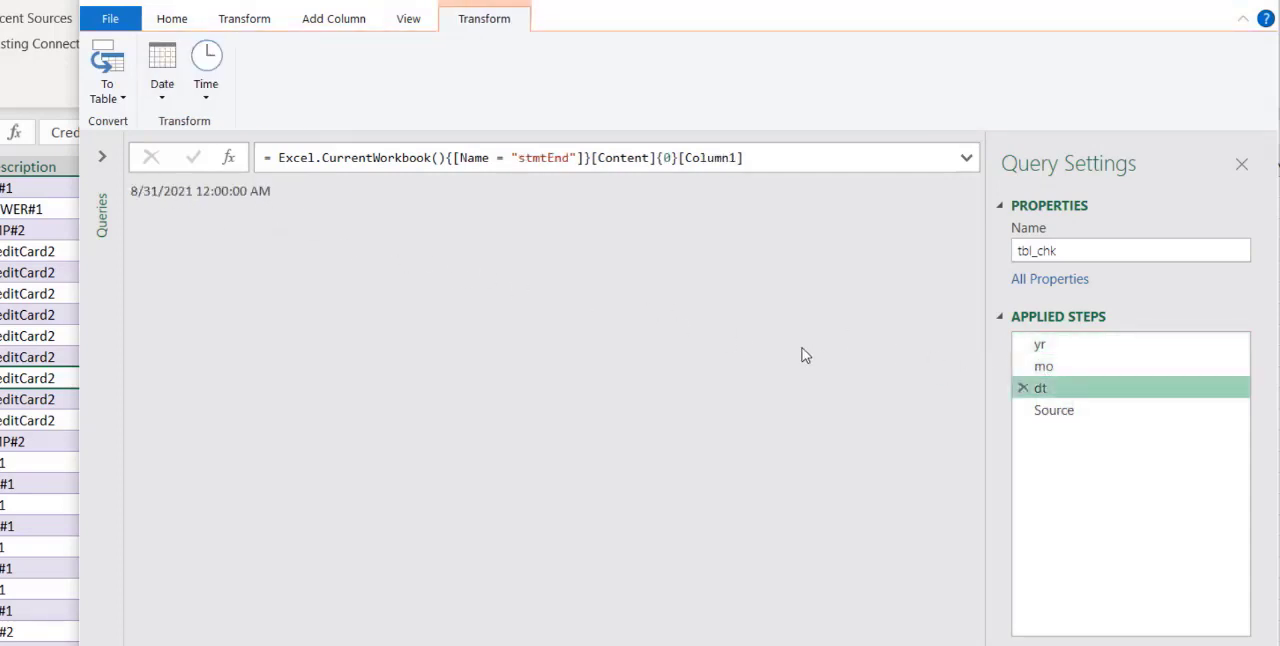
Filter the rows of the Source step to those whose Clear column equals "c"
click(1071, 420)
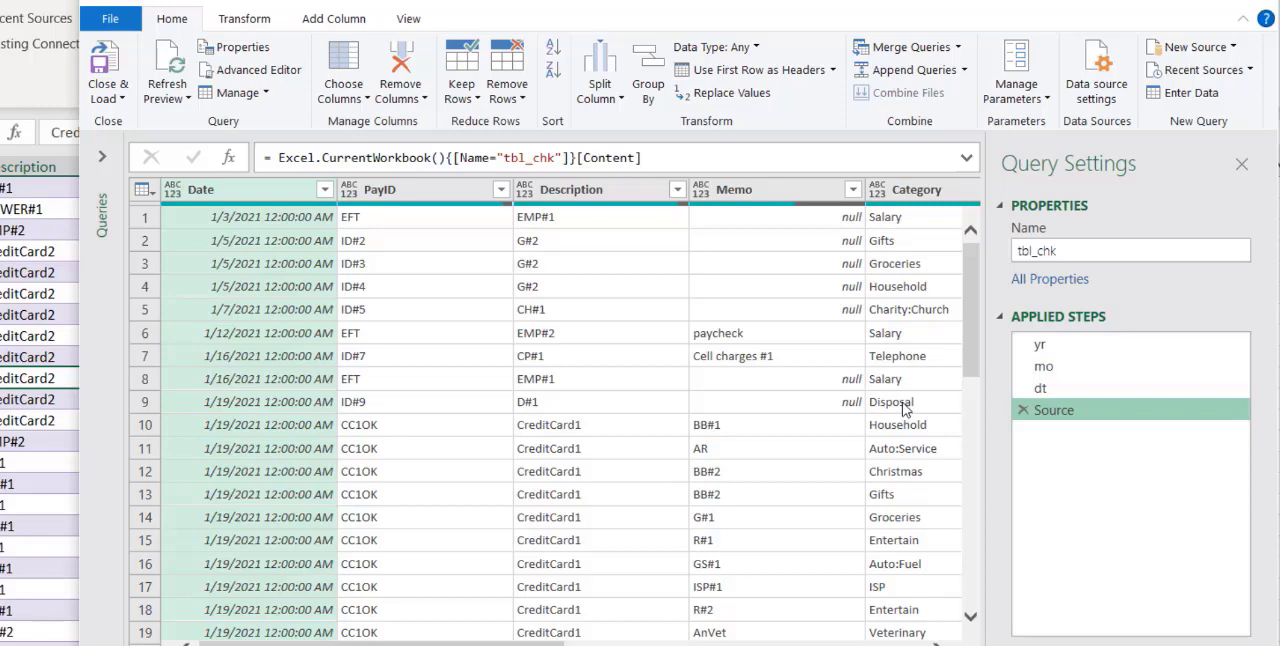
drag(470, 644, 835, 644)
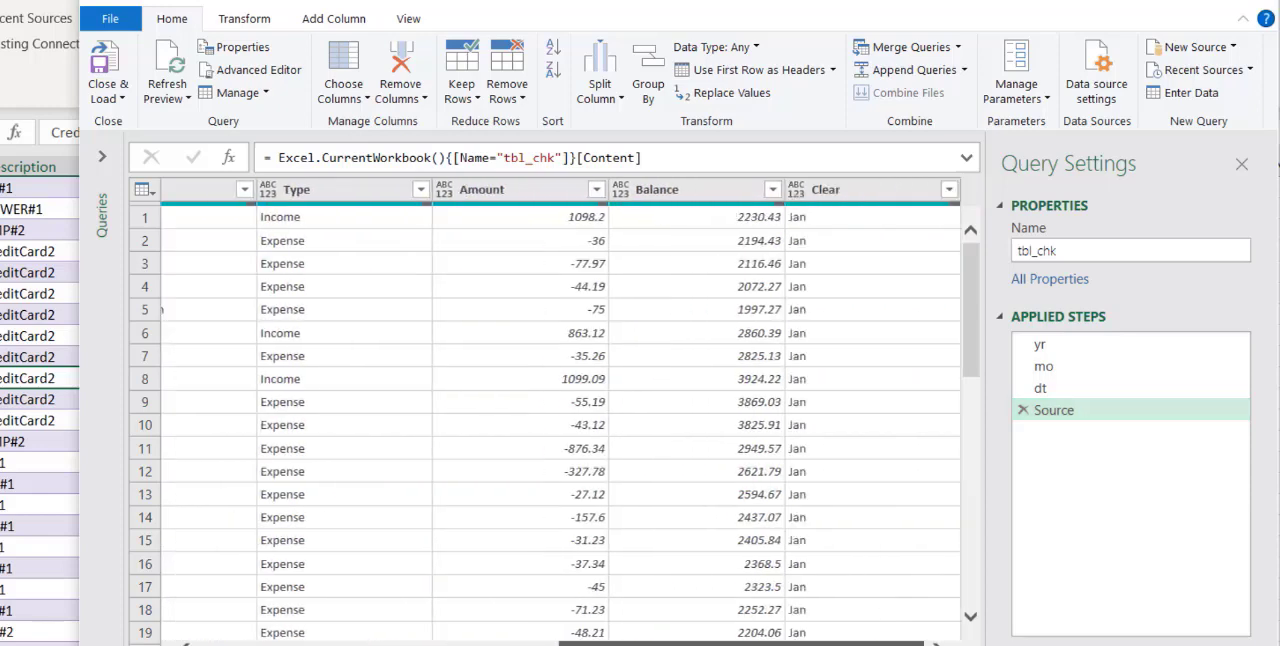
click(948, 190)
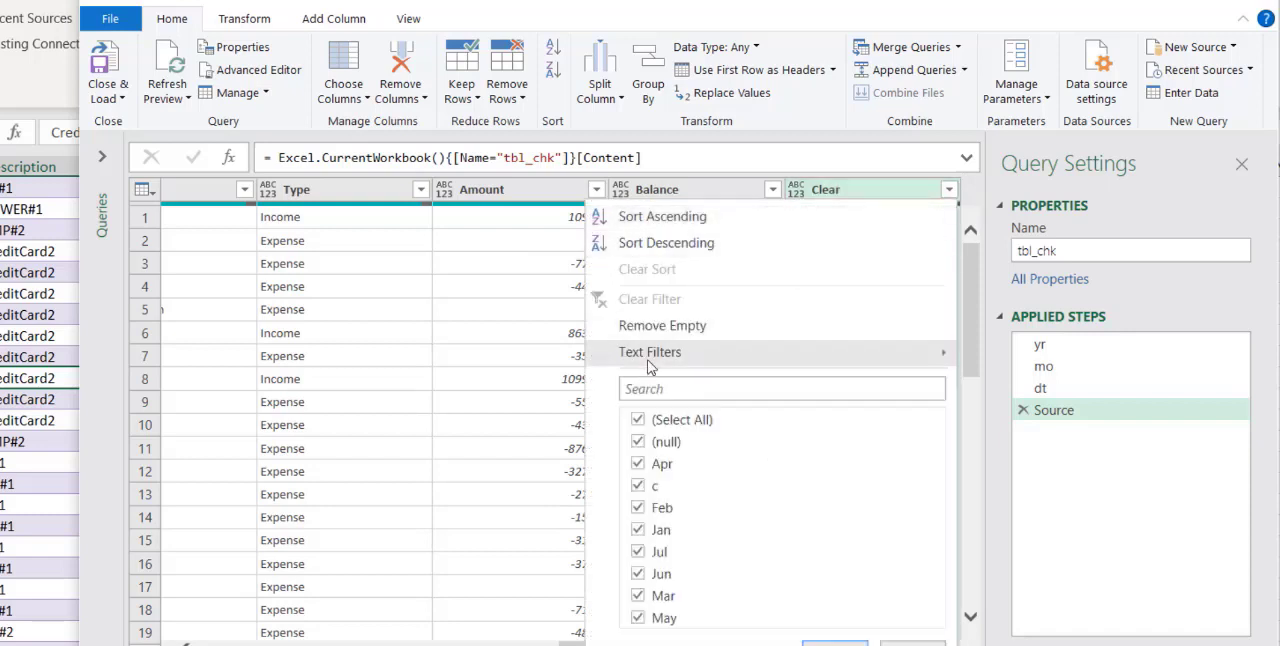
mouse_move(680, 362)
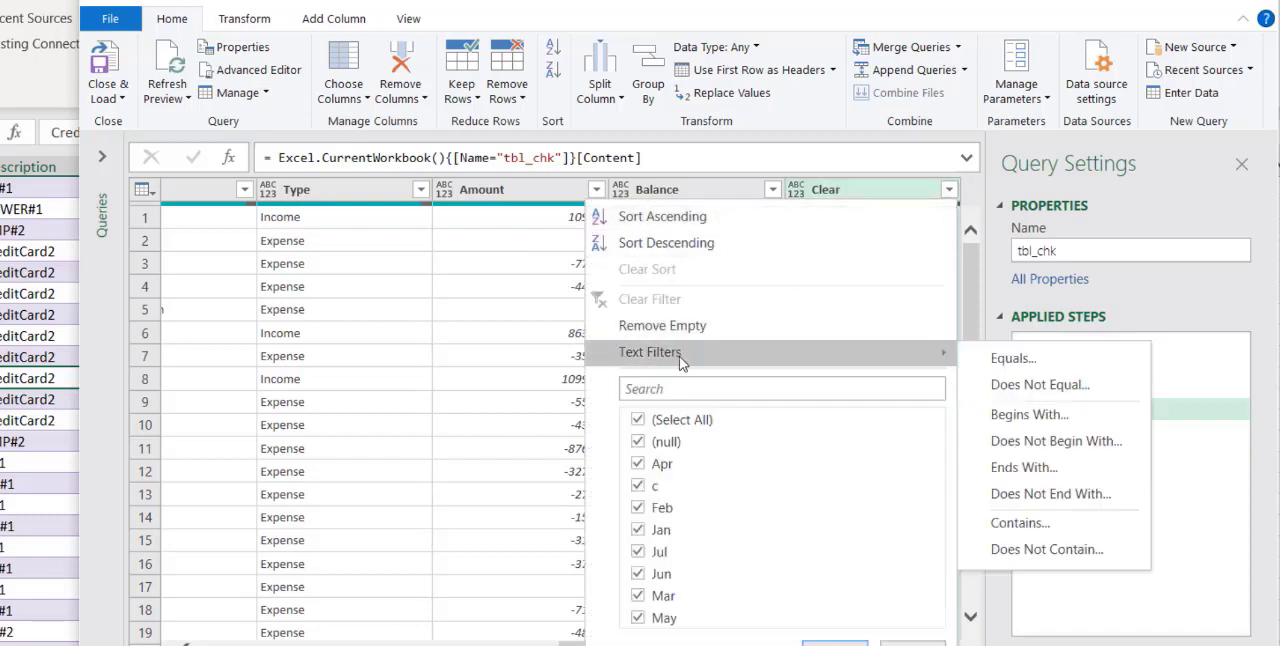
click(1012, 360)
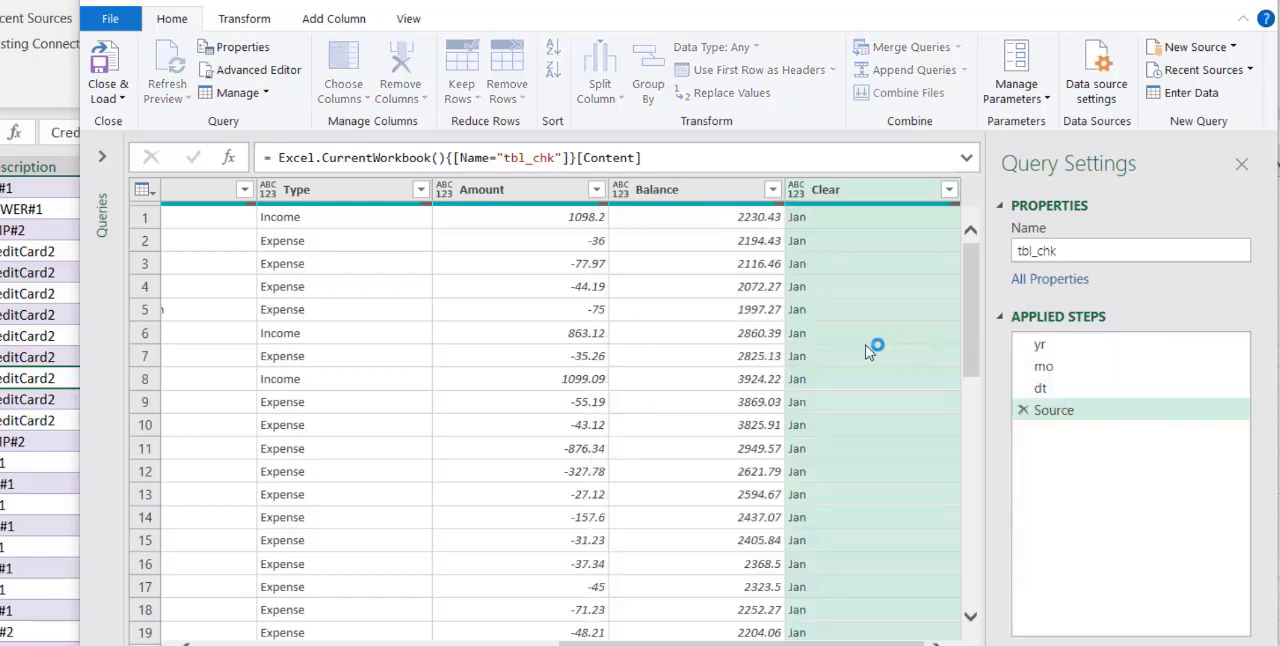
click(540, 381)
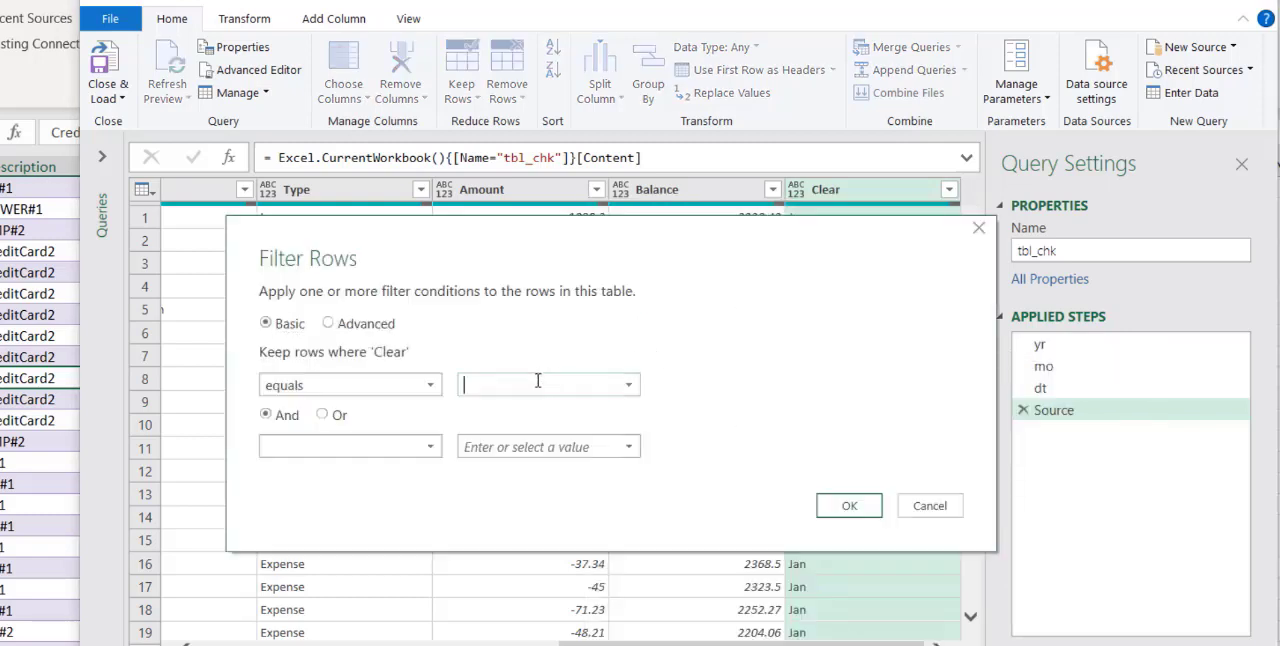
text(c)
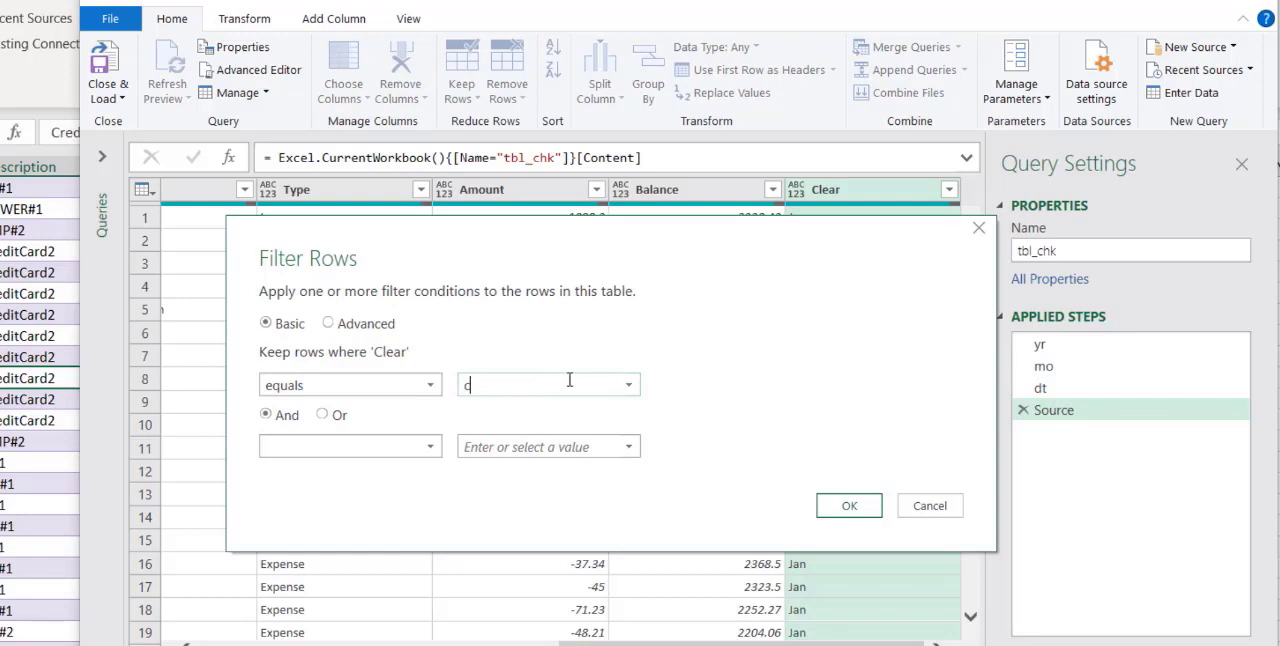
click(845, 505)
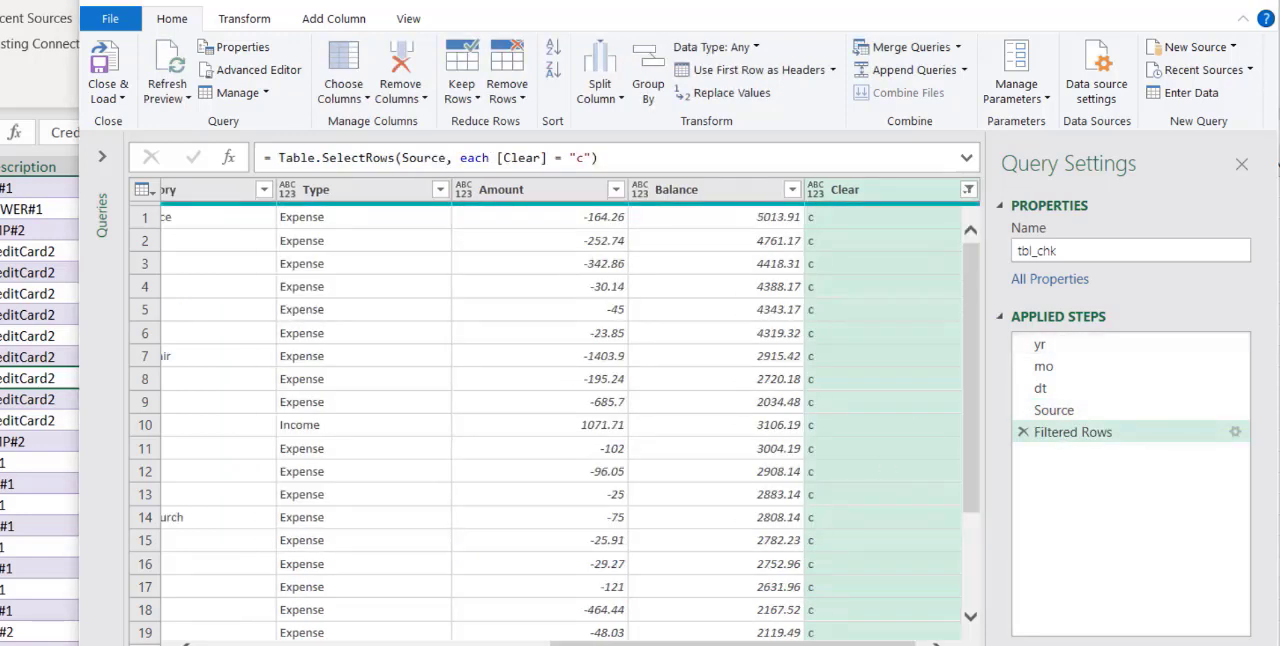
Rename the Filtered Rows step to filtertoC and delete the extra Custom1 step
right_click(1085, 434)
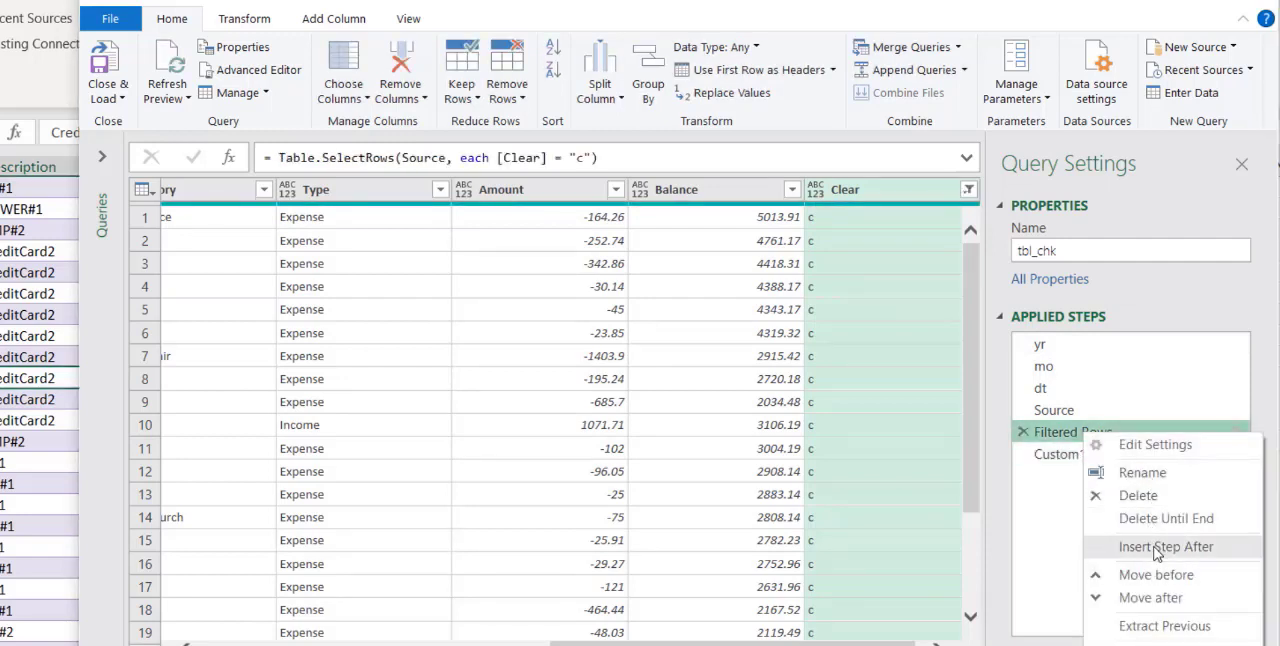
click(1158, 474)
text(filt)
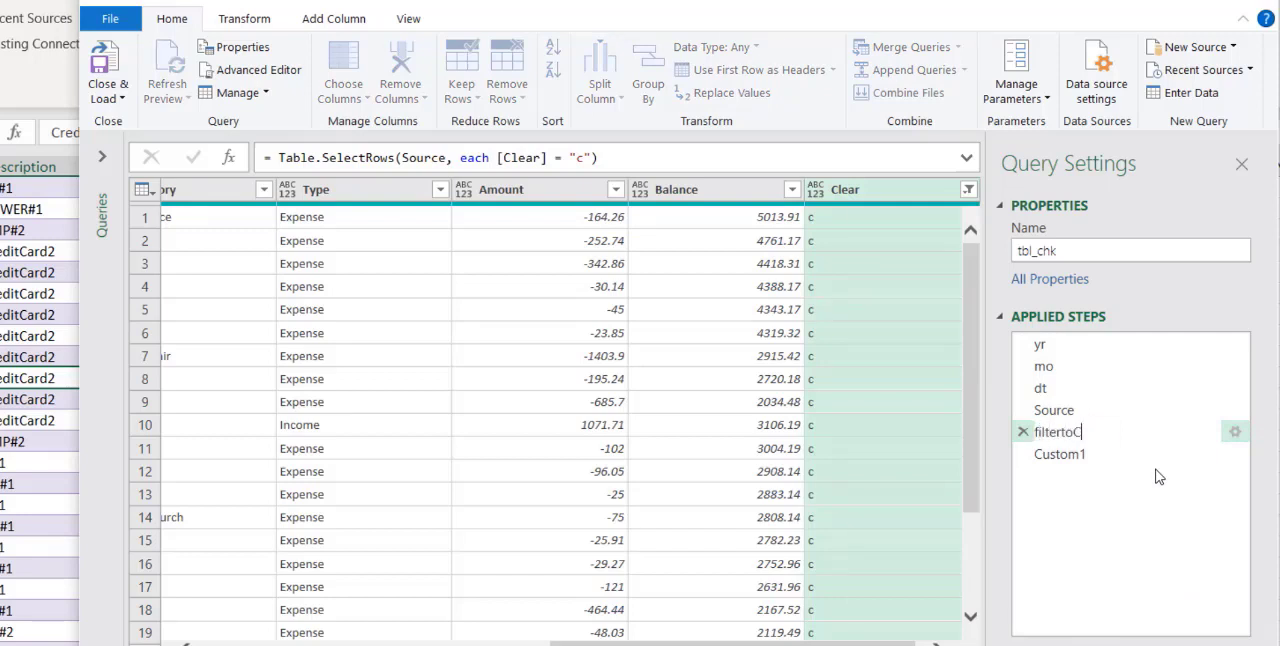
text(ertoC)
key(Return)
click(1074, 458)
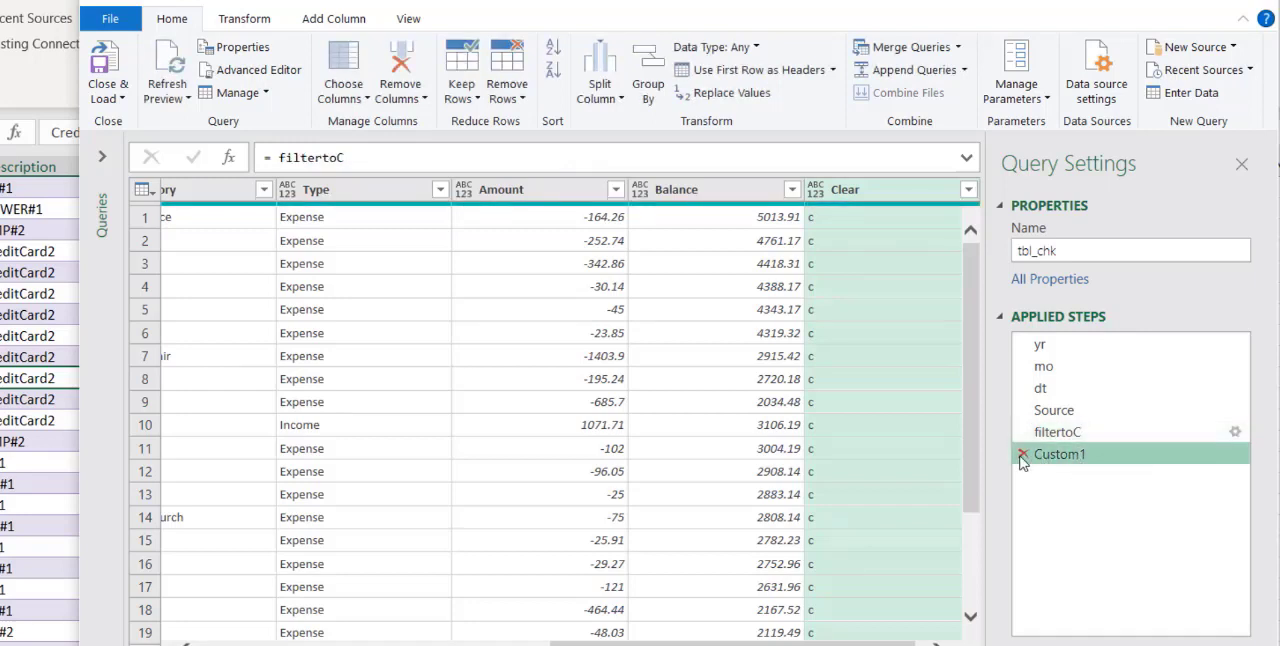
click(1023, 455)
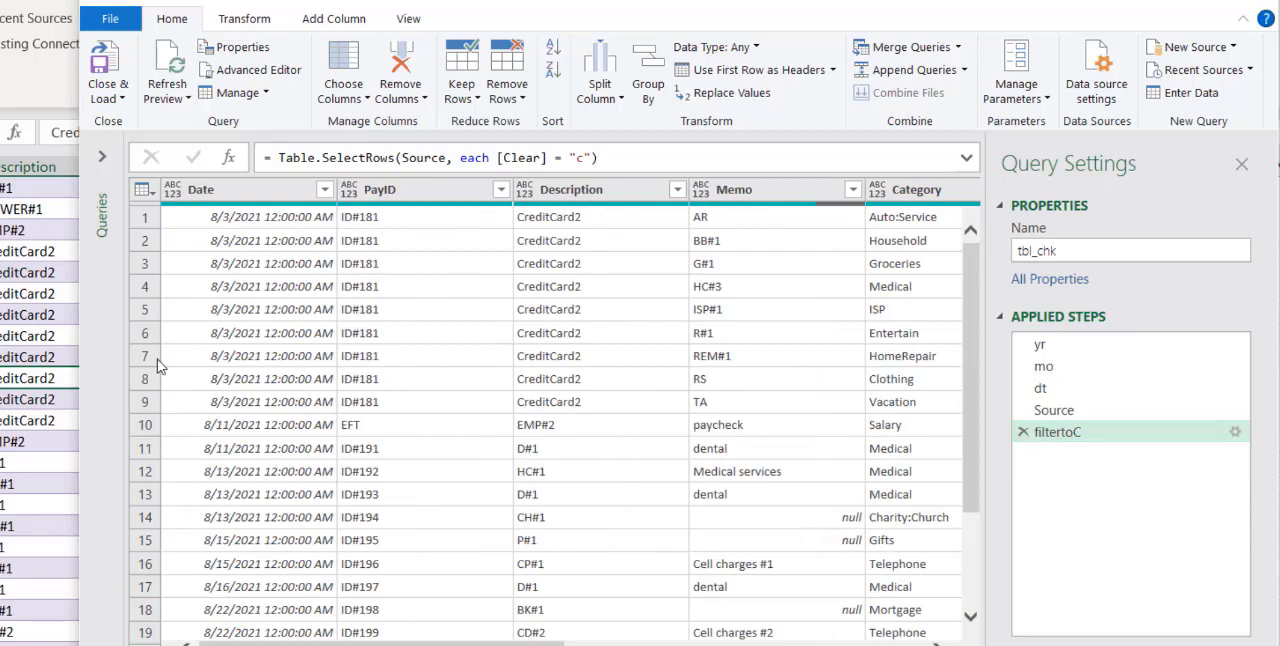
Set the data type of the Date column to Date
click(273, 190)
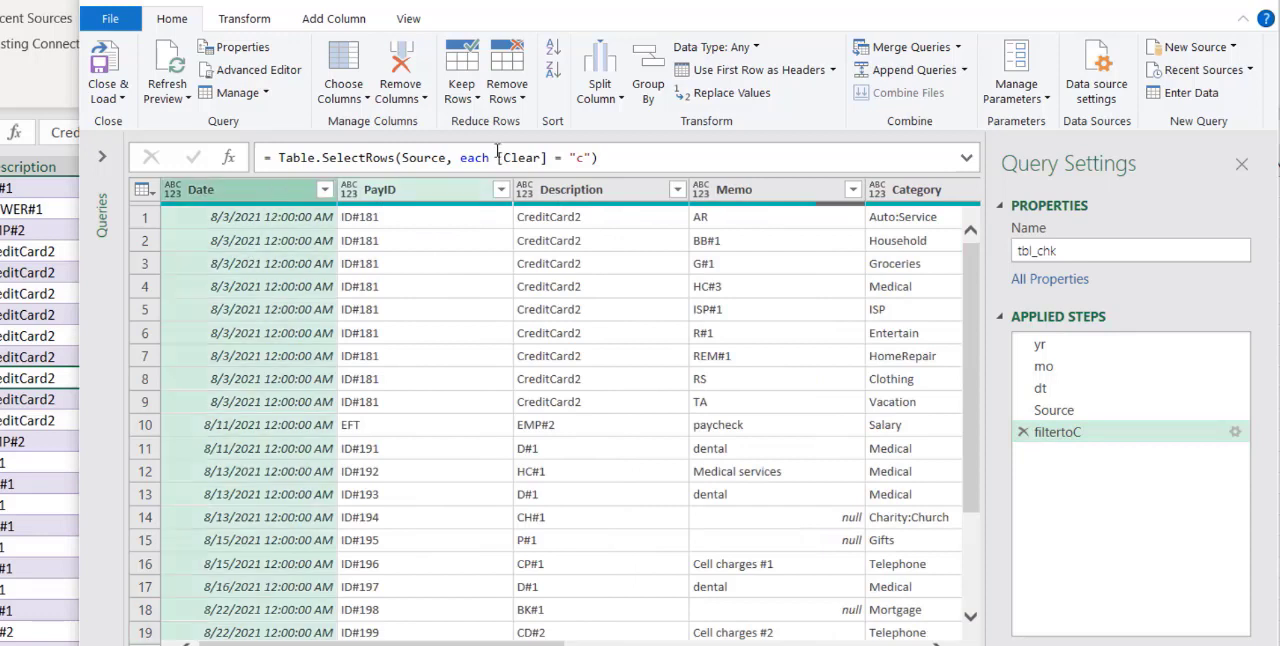
click(757, 47)
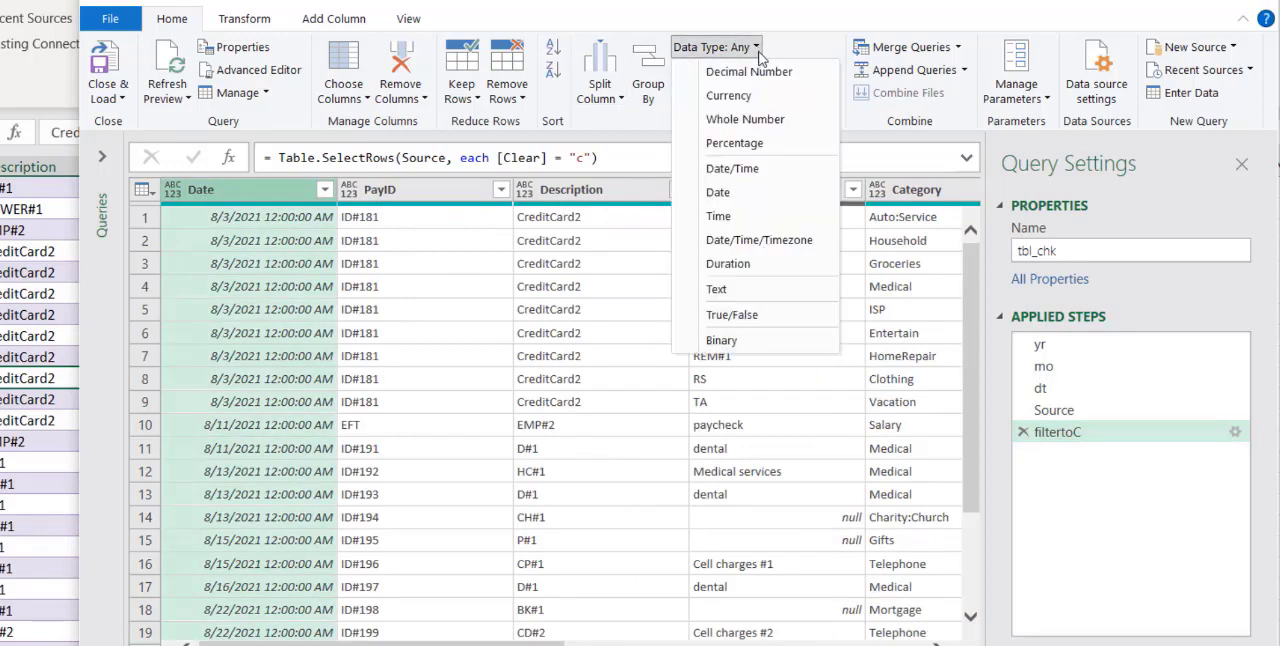
click(742, 195)
Set the data type of the PayID, Description, Memo, Category and Type columns to Text
click(417, 188)
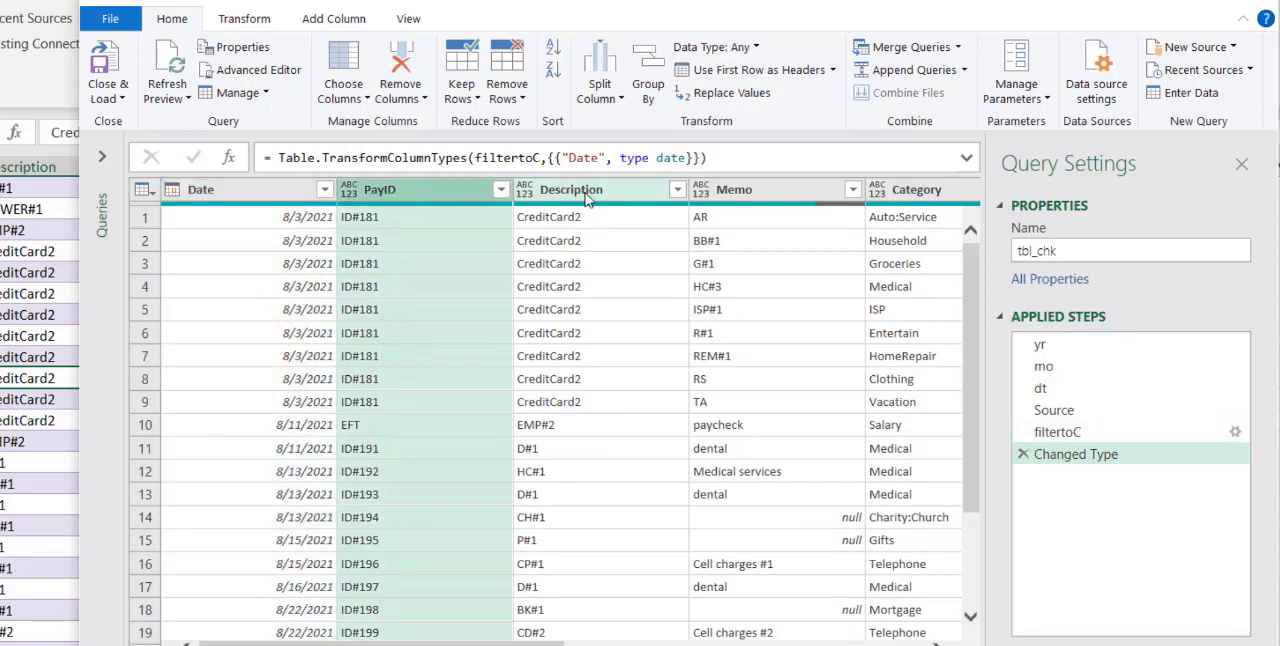
shift+click(920, 197)
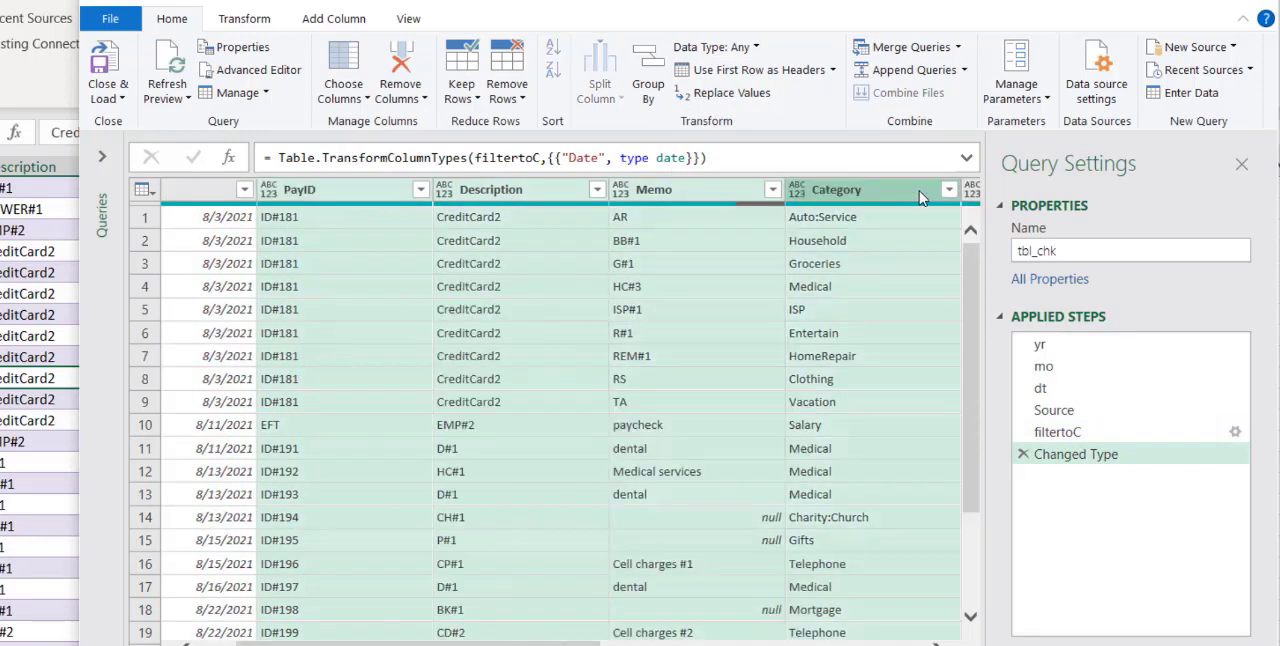
click(758, 50)
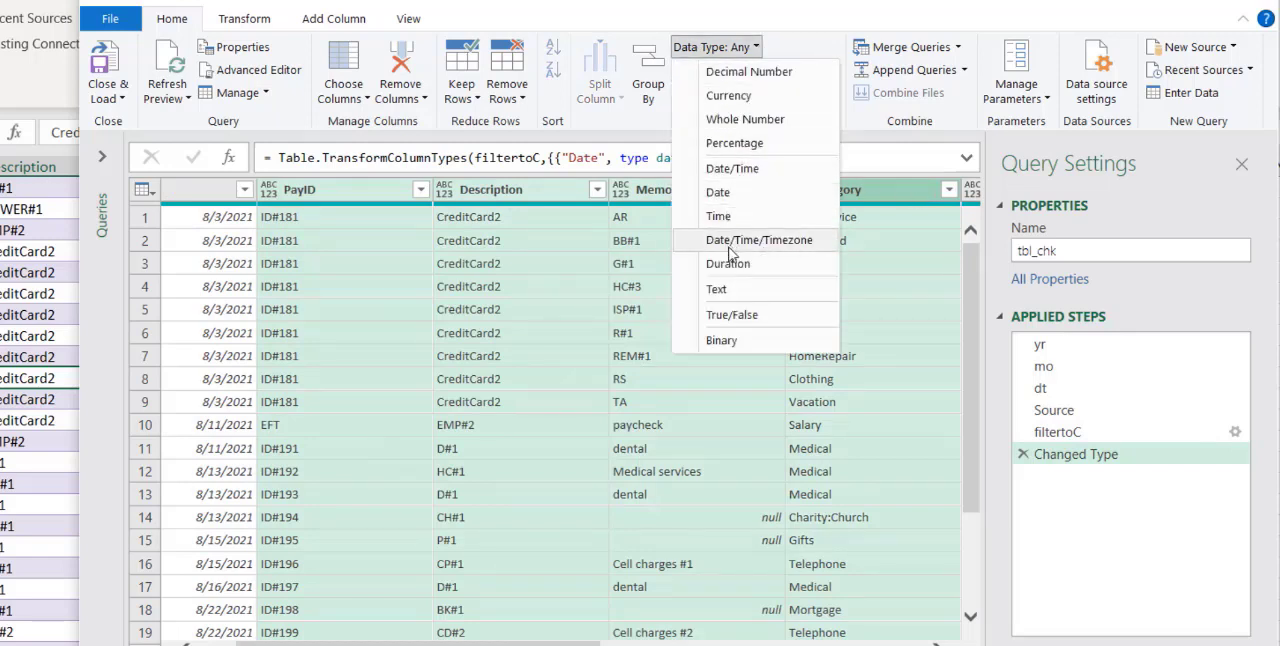
click(727, 290)
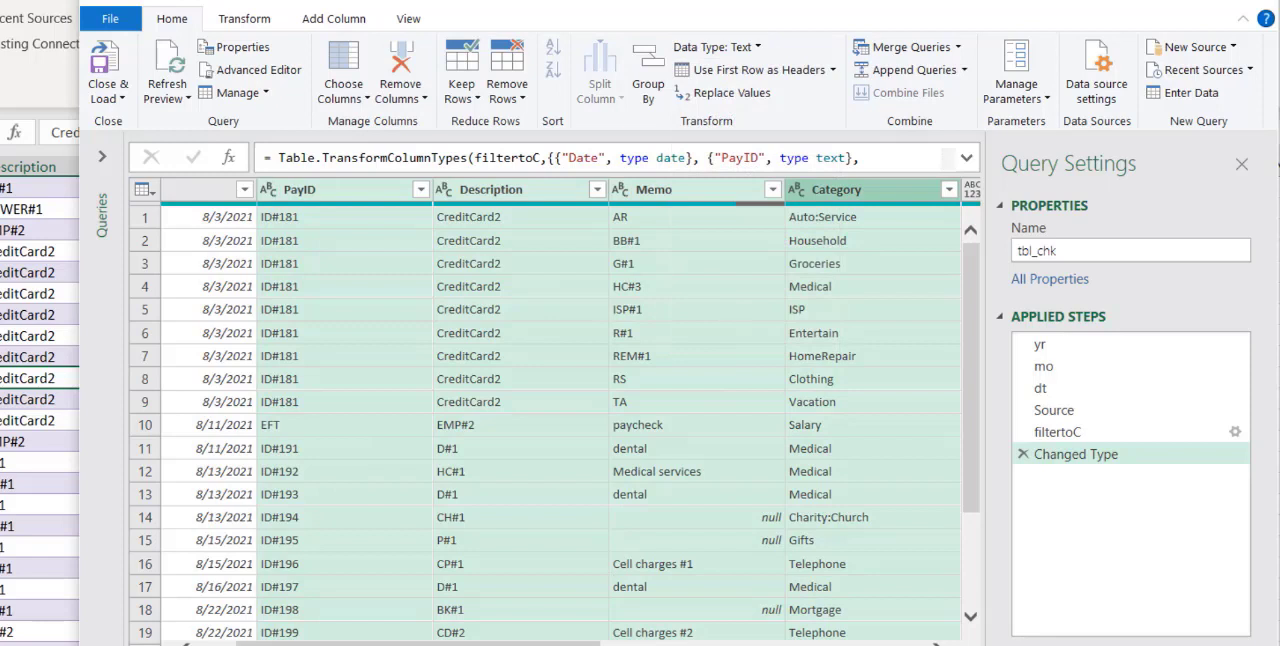
drag(425, 643, 709, 643)
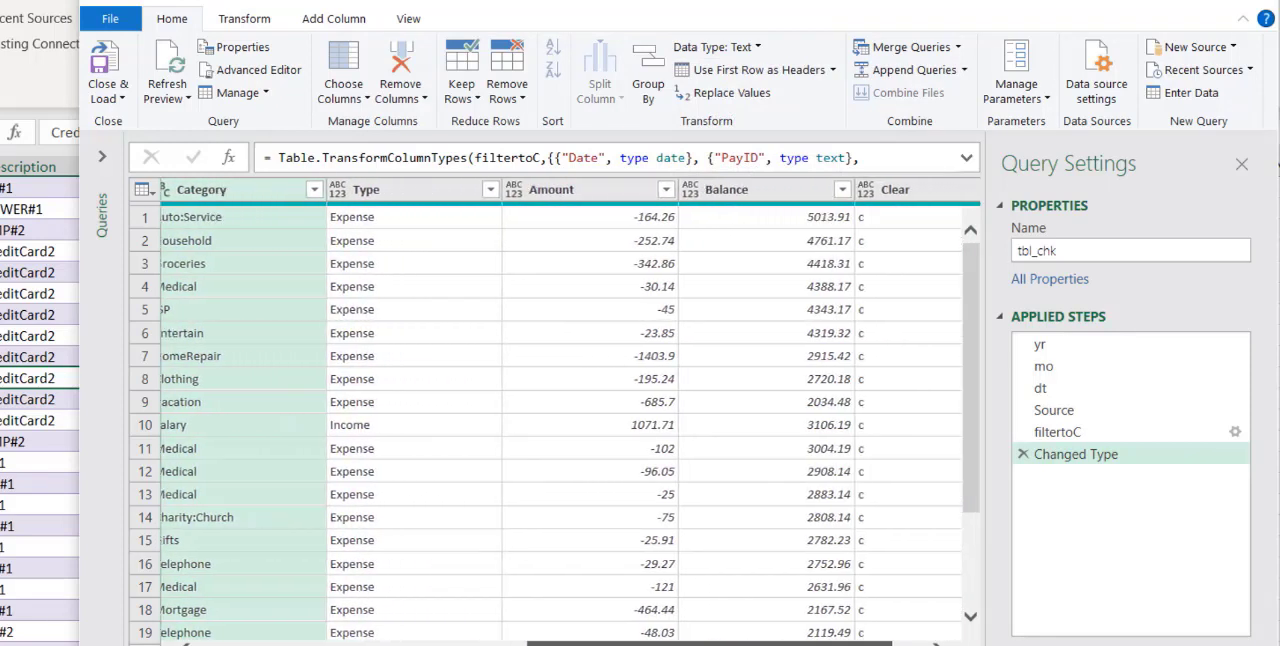
click(410, 192)
click(714, 47)
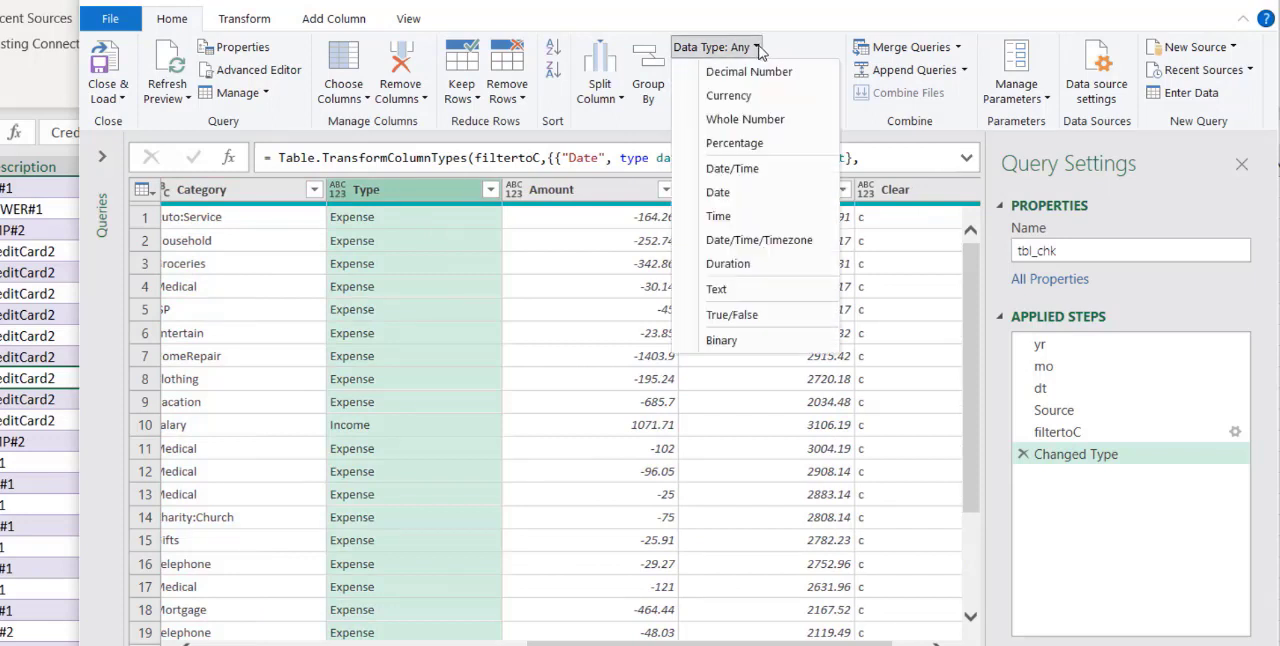
click(735, 288)
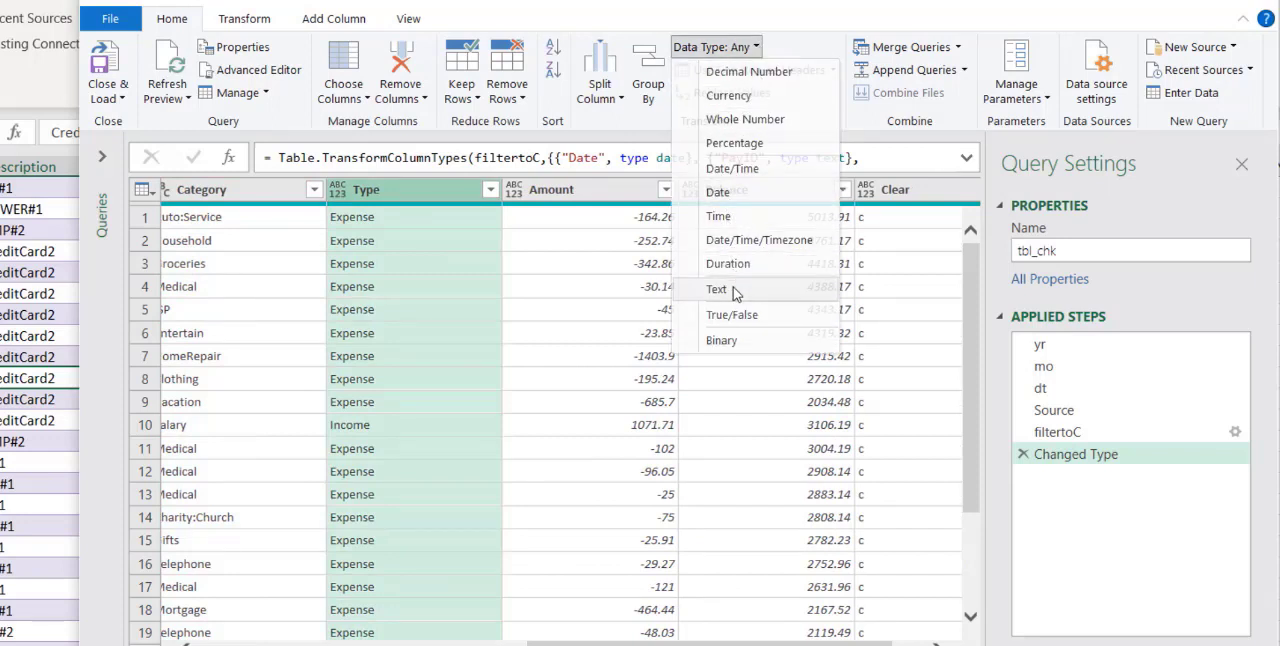
Set the Amount and Balance columns to the Currency data type and the Clear column to Text
click(606, 195)
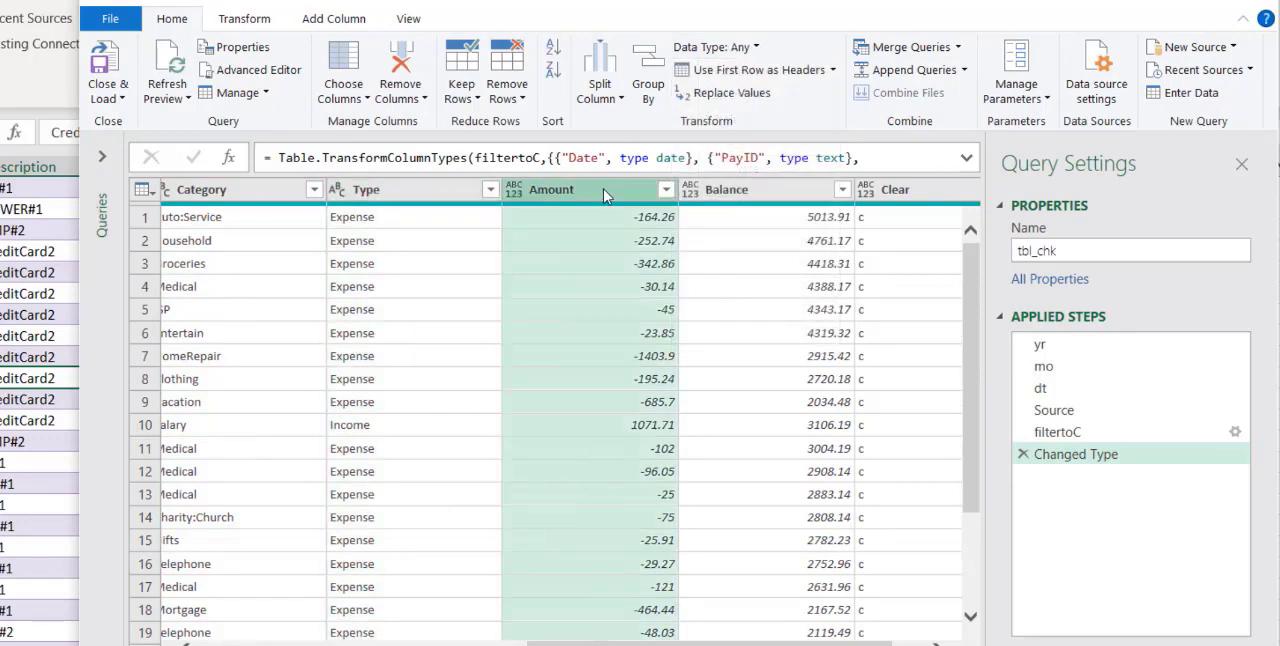
ctrl+click(785, 195)
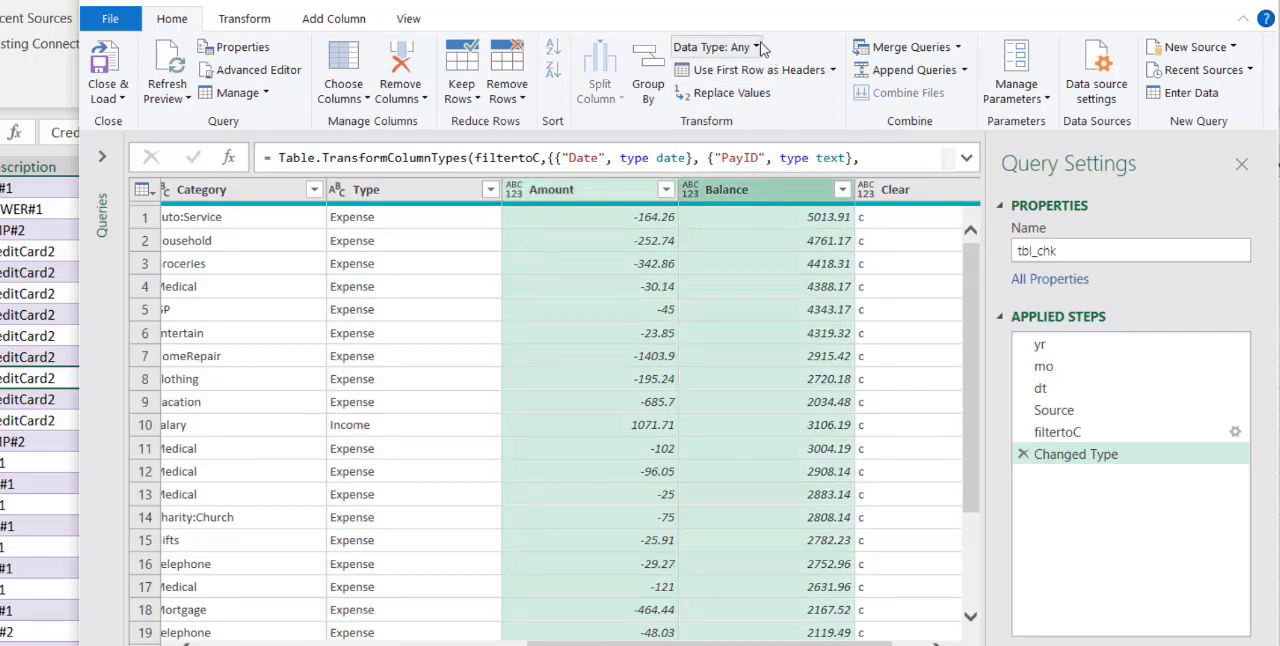
click(714, 47)
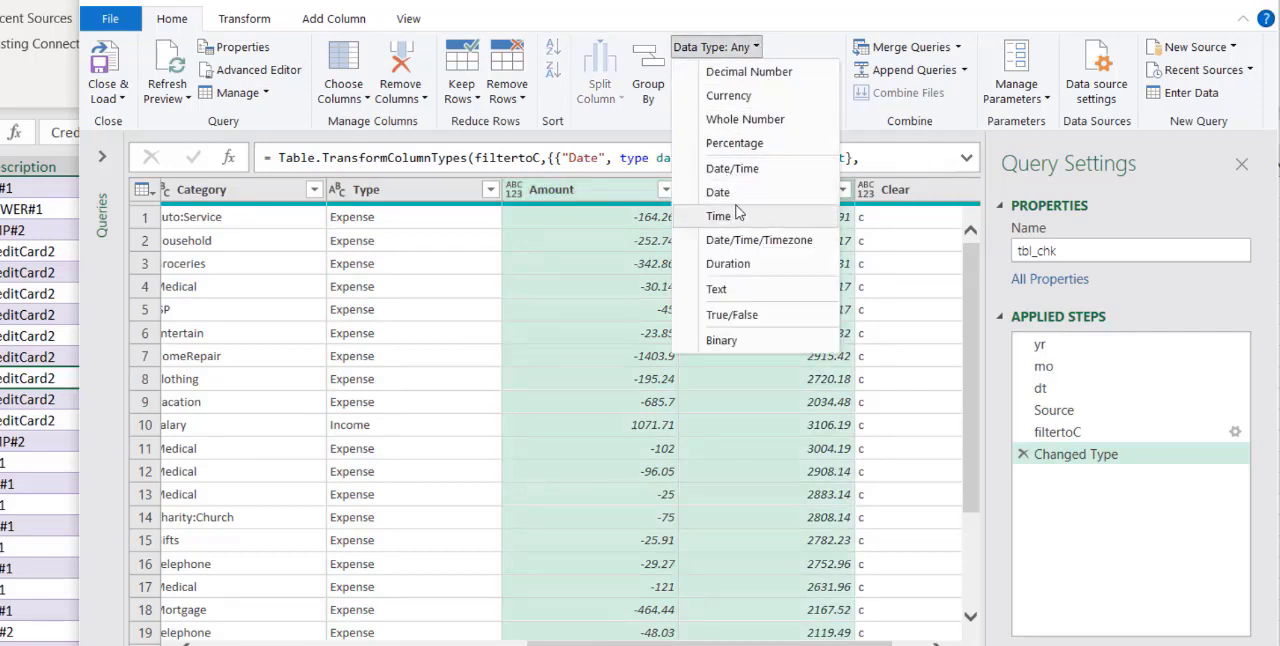
click(738, 95)
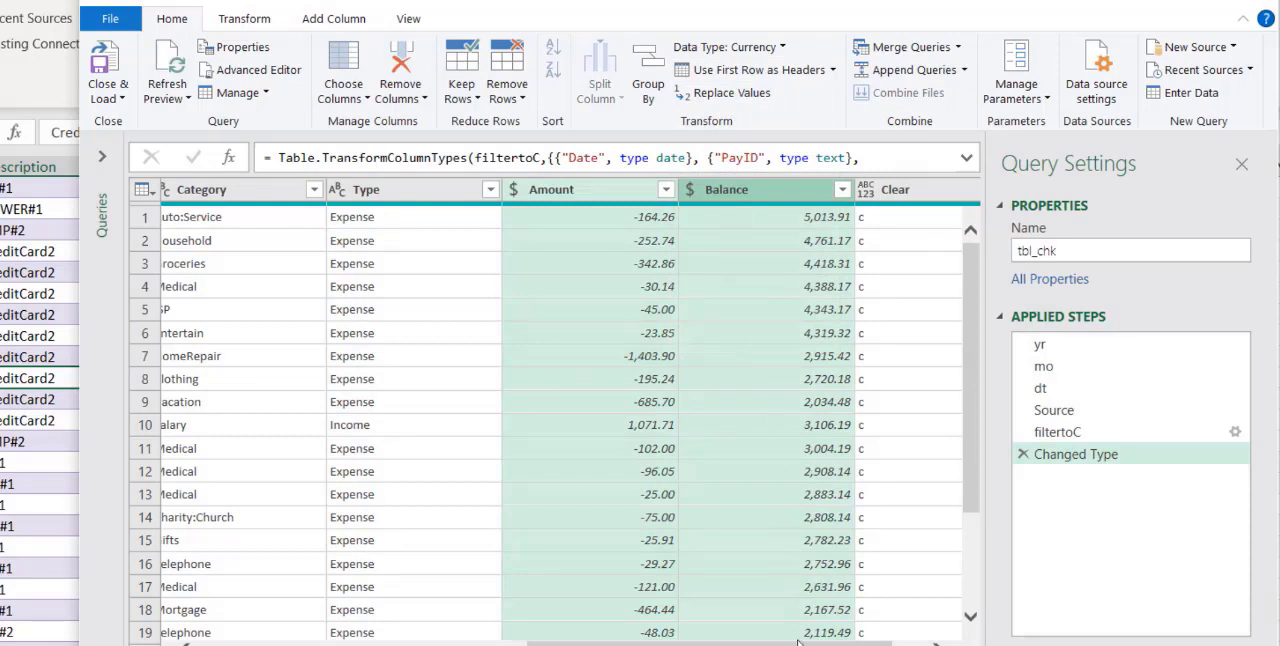
click(862, 191)
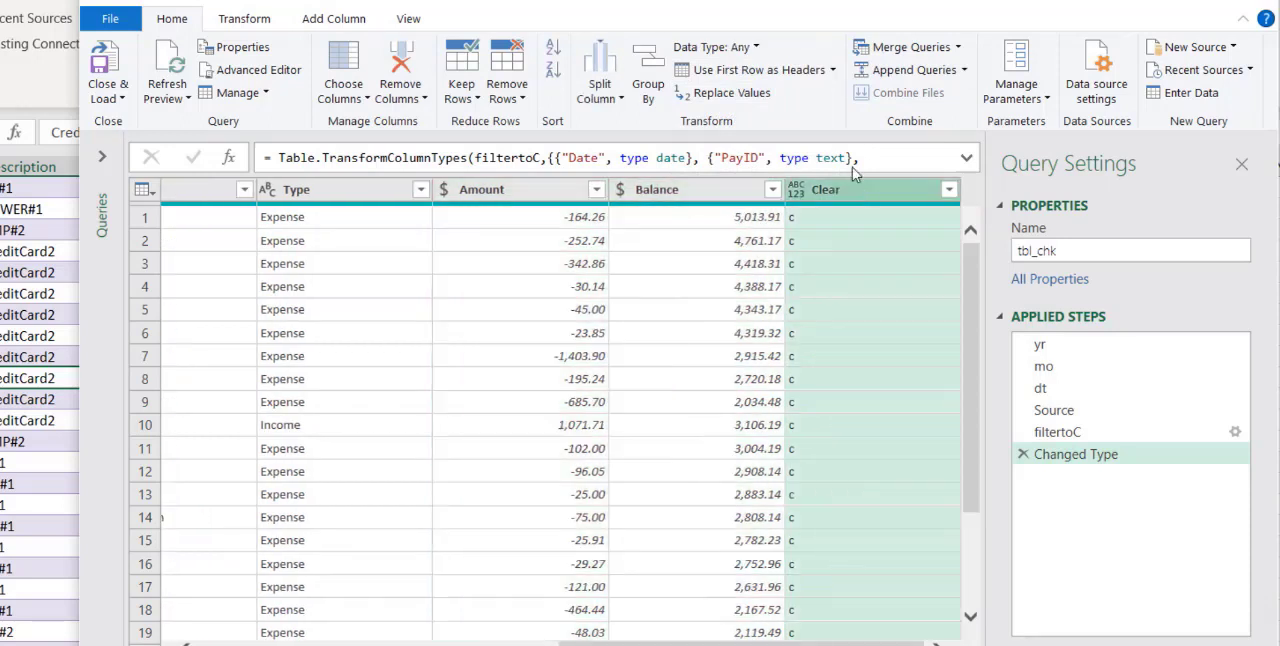
click(757, 47)
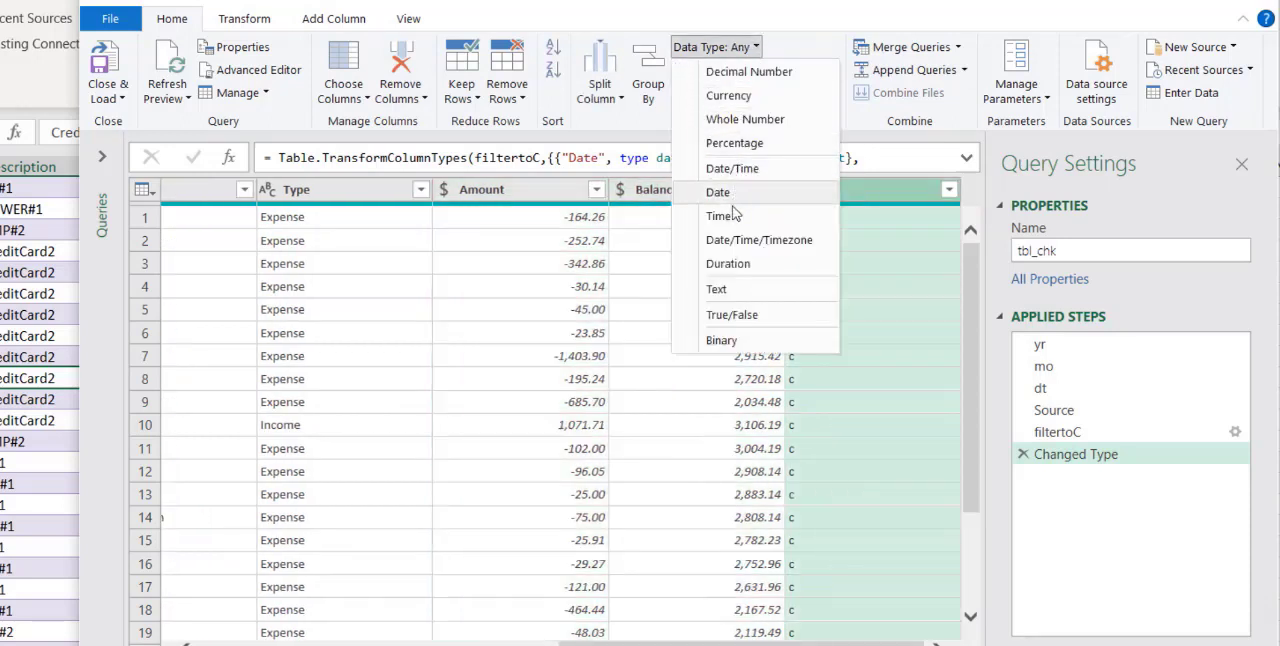
click(741, 294)
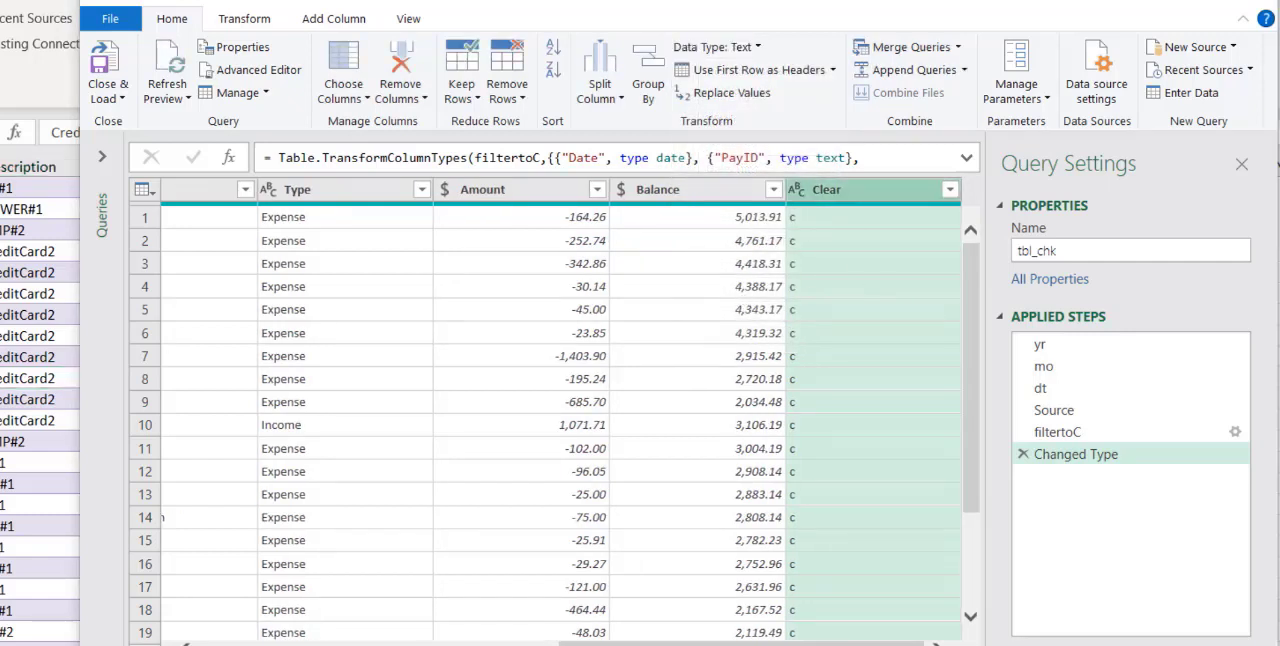
Rename the Changed Type step to setDataTypes
right_click(1062, 460)
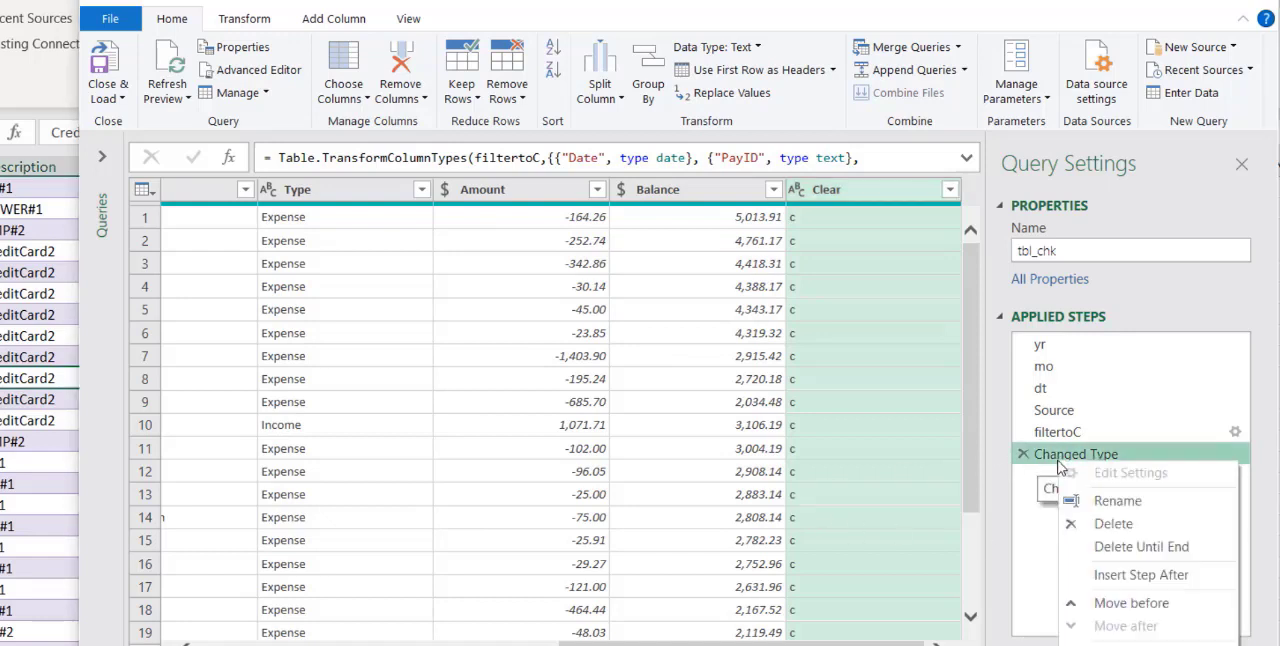
click(1104, 503)
text(set)
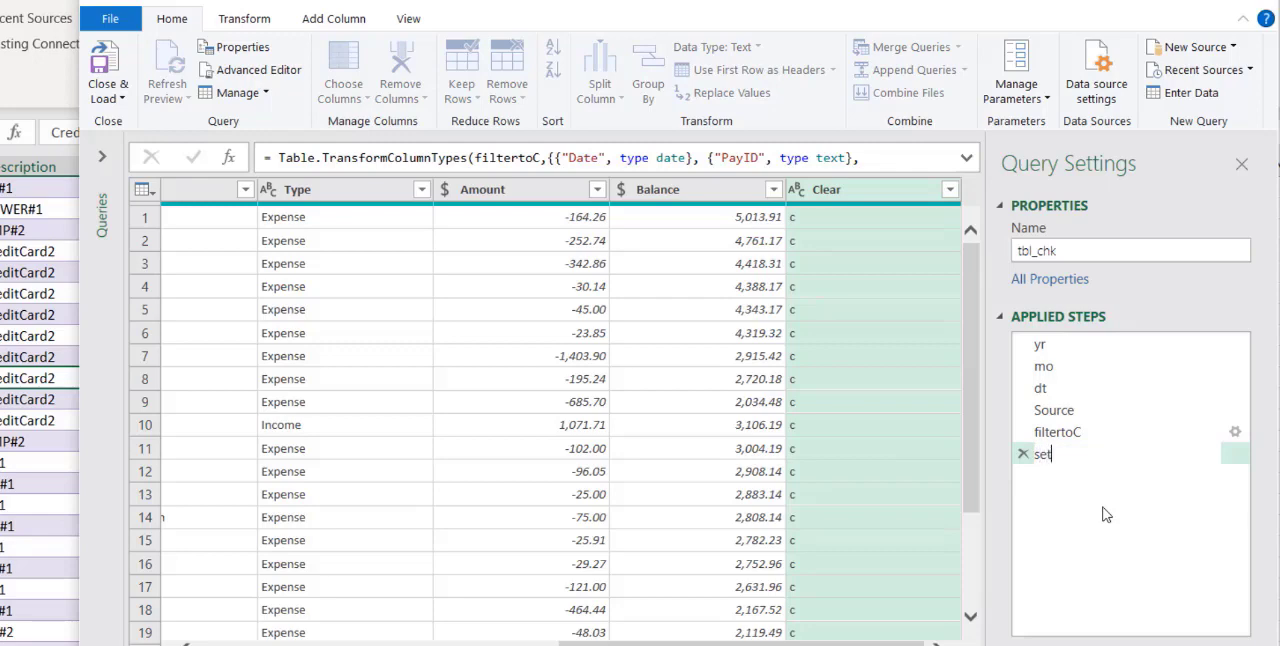
text(DataTypes)
key(Return)
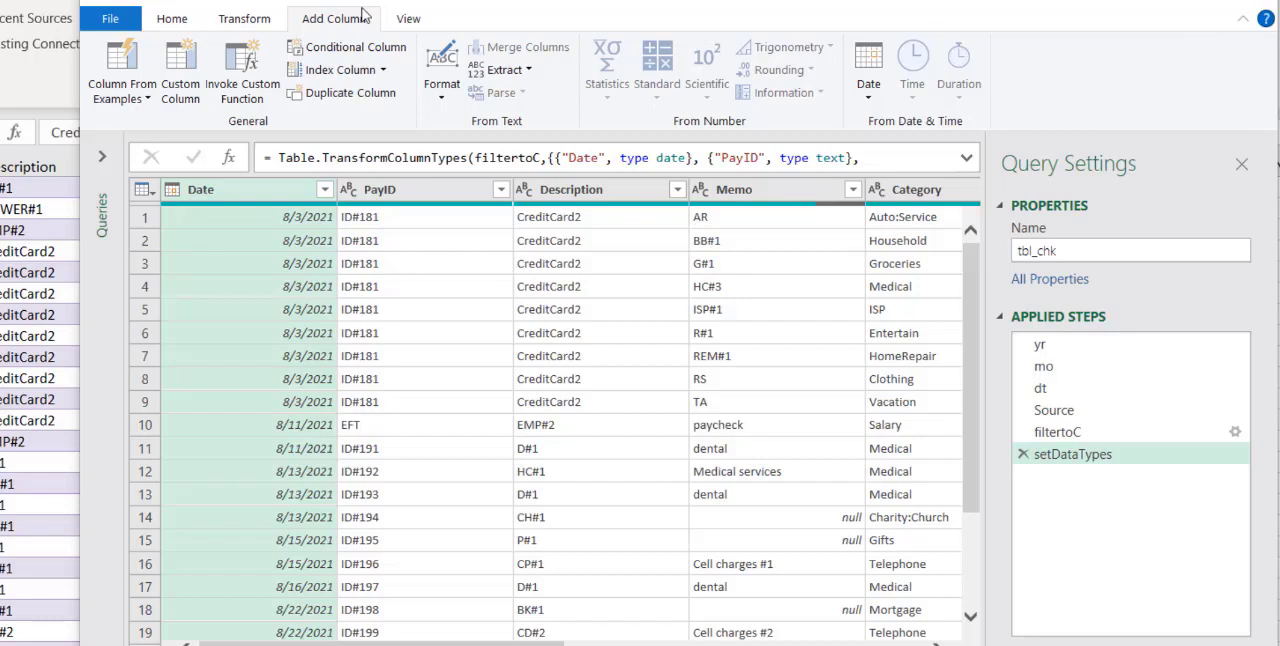
Start a custom column in the tbl_chk query and name it clAdj
click(182, 72)
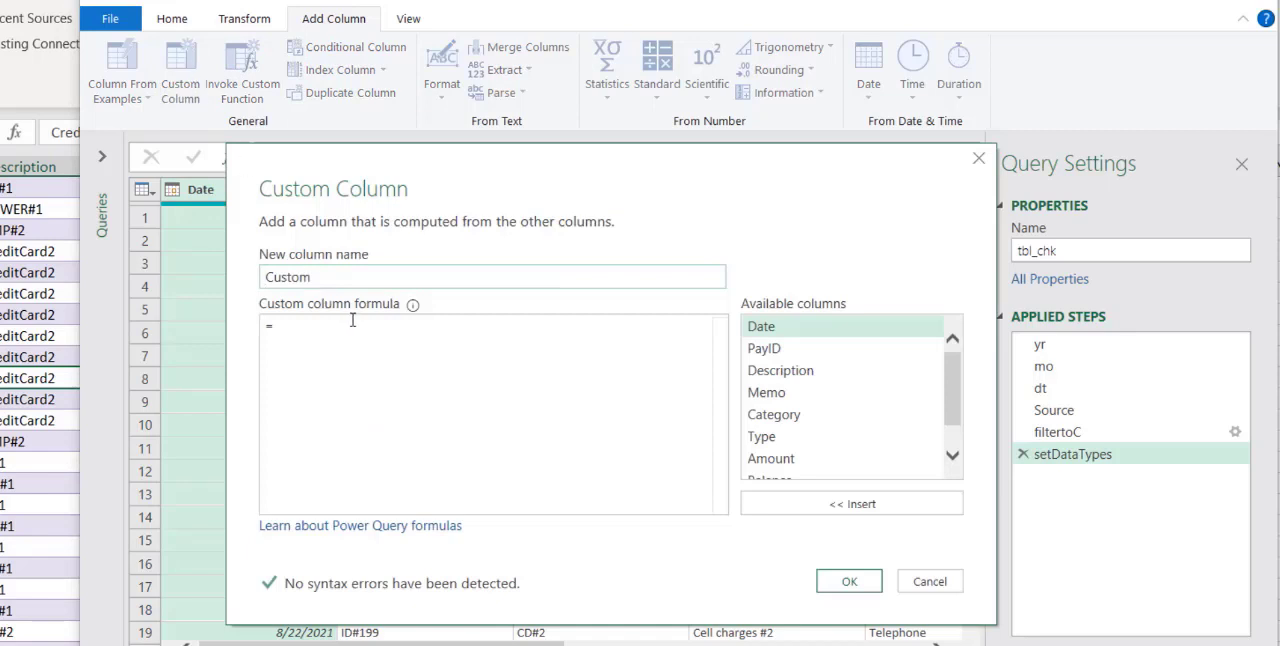
key(Delete)
key(Delete)
key(Delete)
key(Delete)
key(Delete)
key(Delete)
text(clAdj)
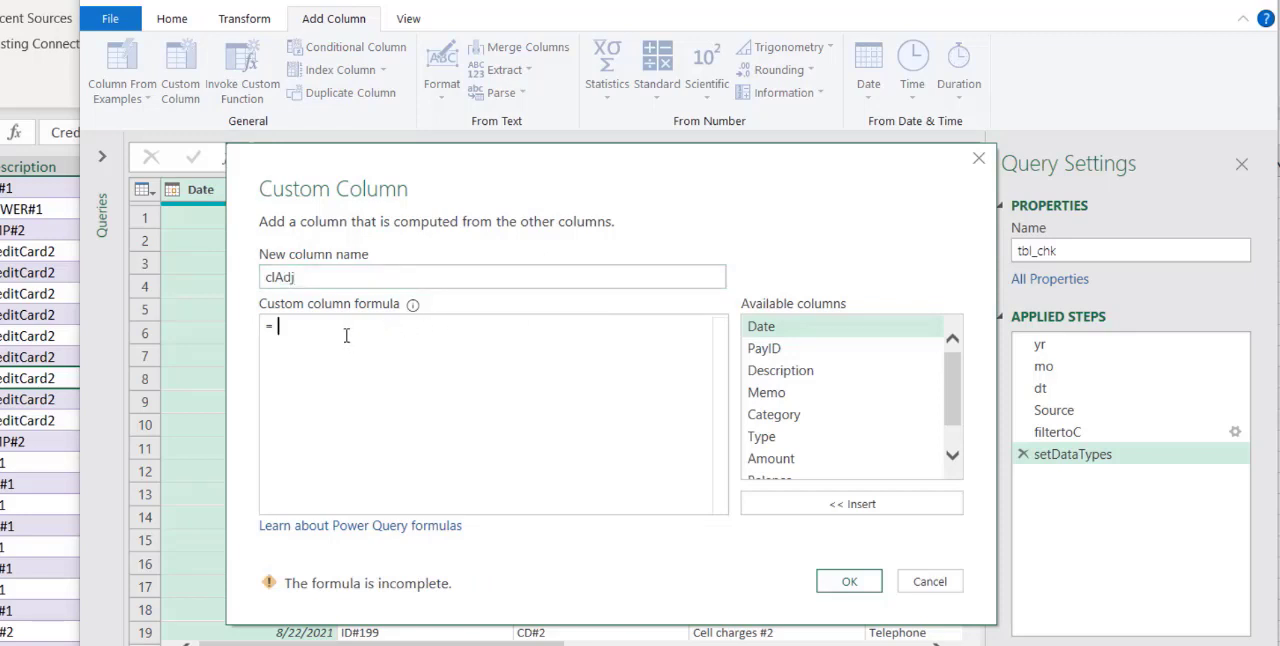
text(if)
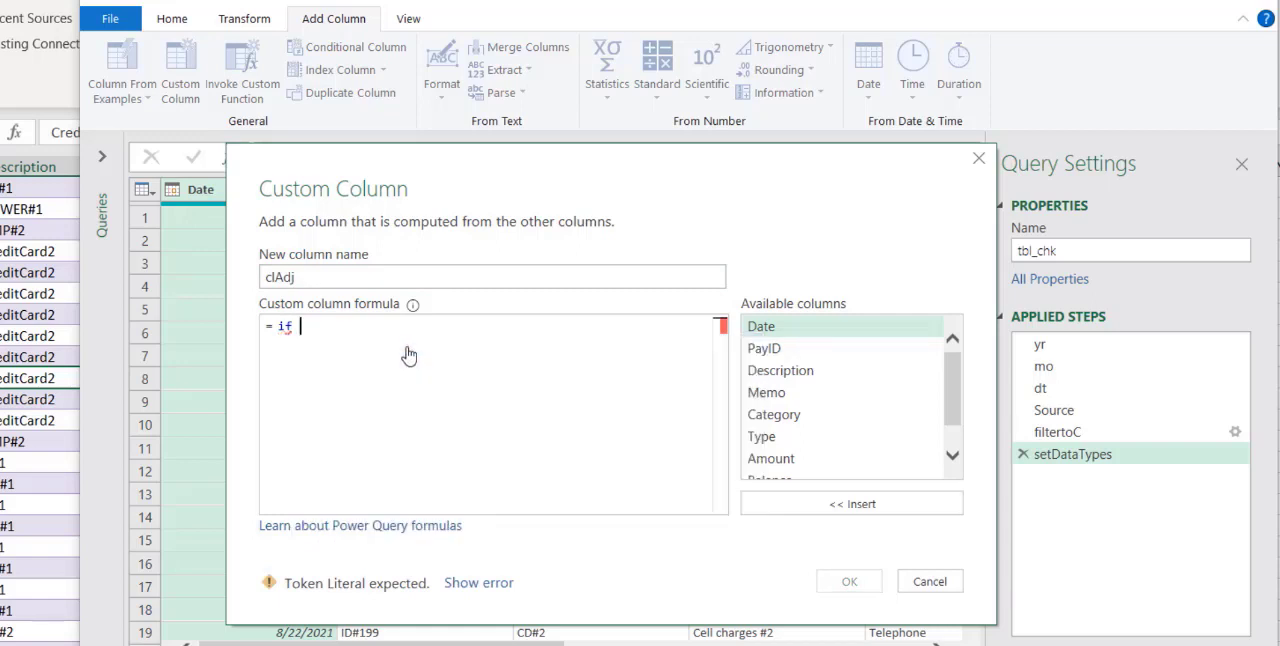
Begin the clAdj formula with the condition if [Date] <= Date.From(dt) then
double_click(801, 334)
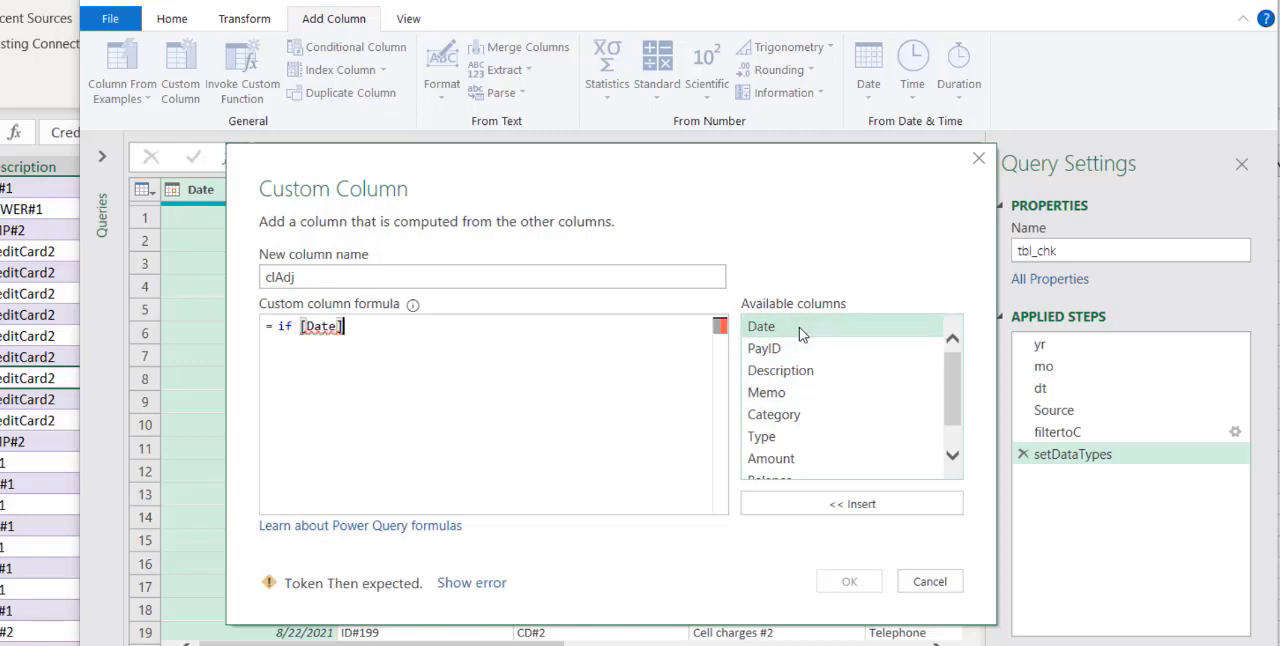
text(<=)
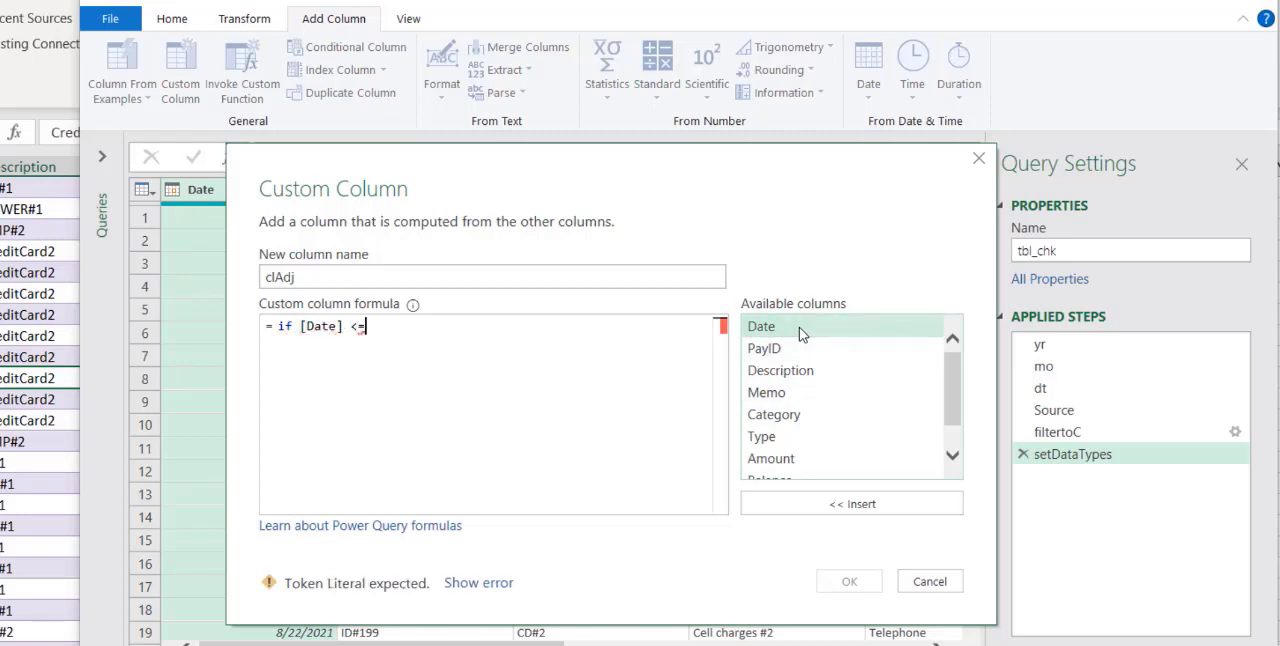
text( Date)
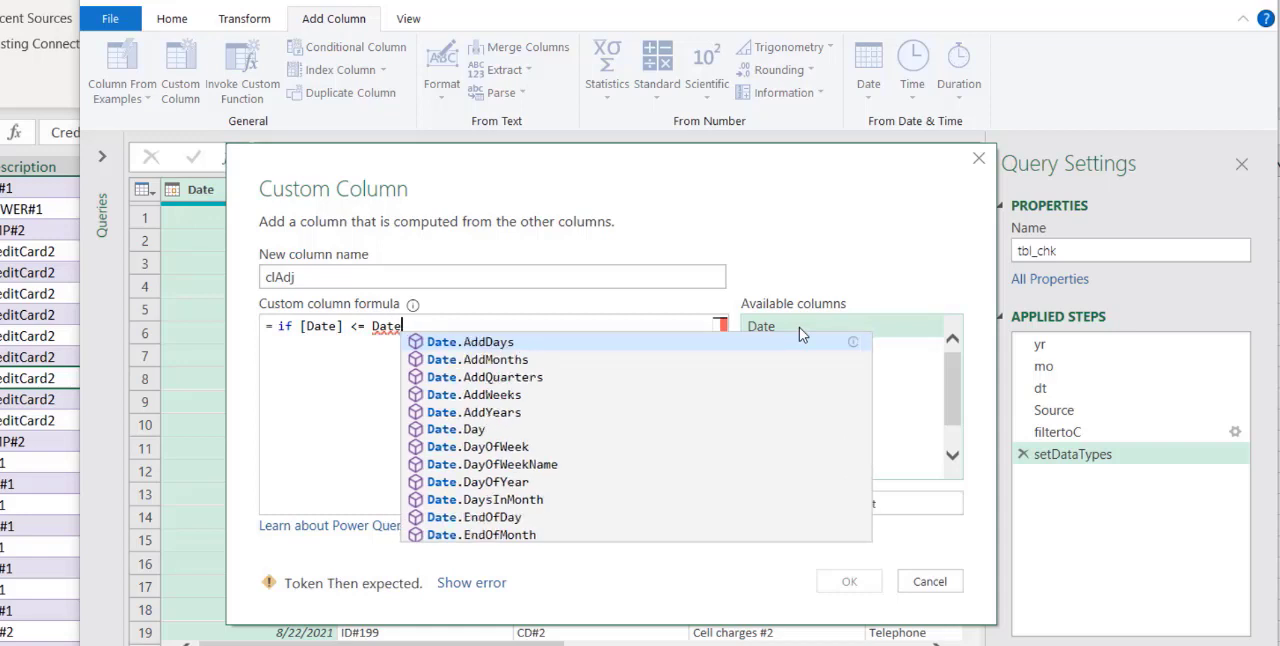
text(.F)
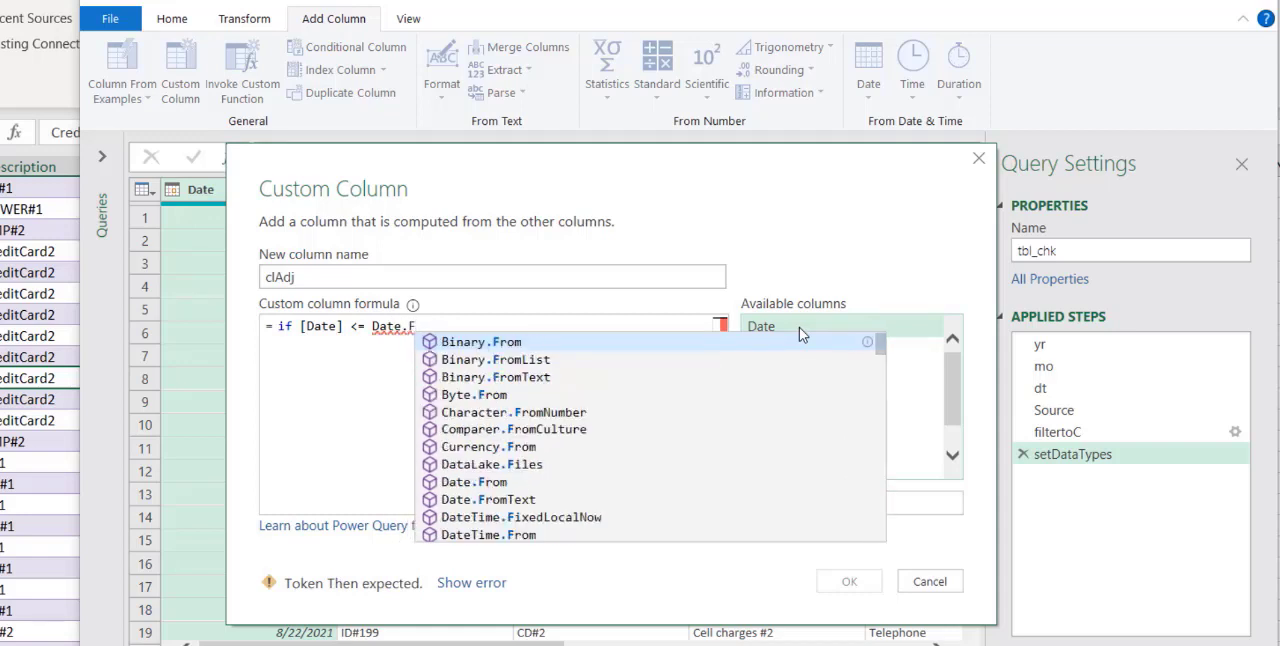
click(496, 486)
click(403, 328)
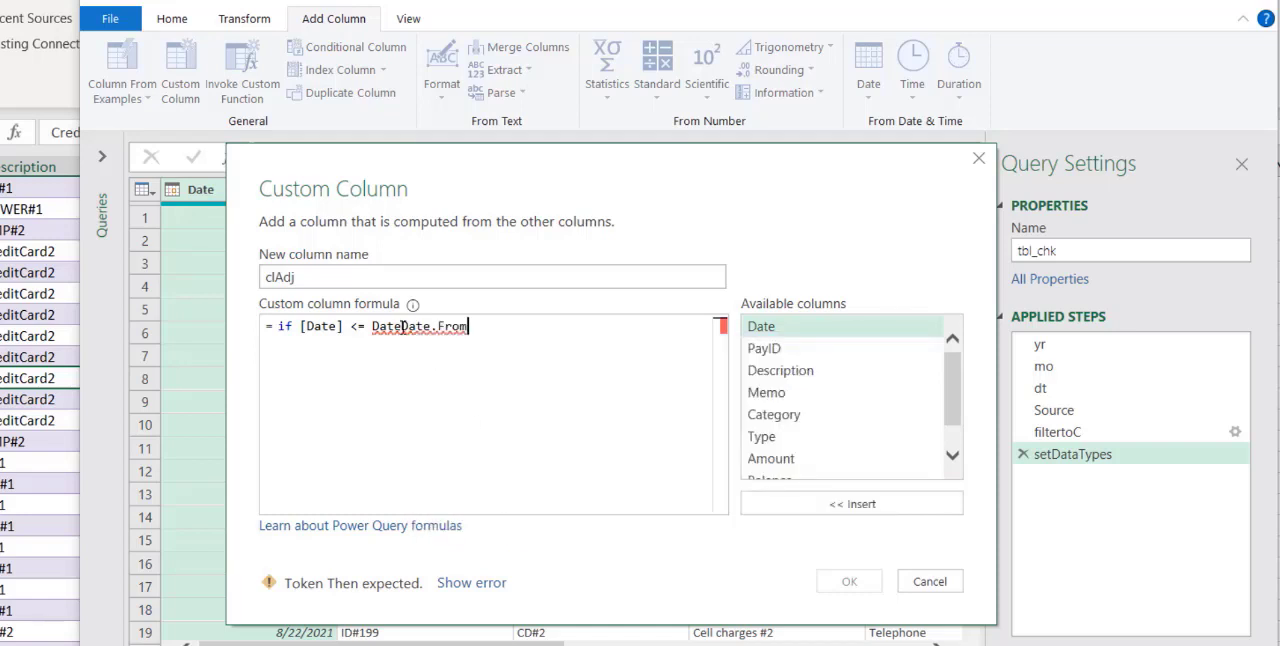
key(BackSpace)
key(BackSpace)
key(BackSpace)
key(BackSpace)
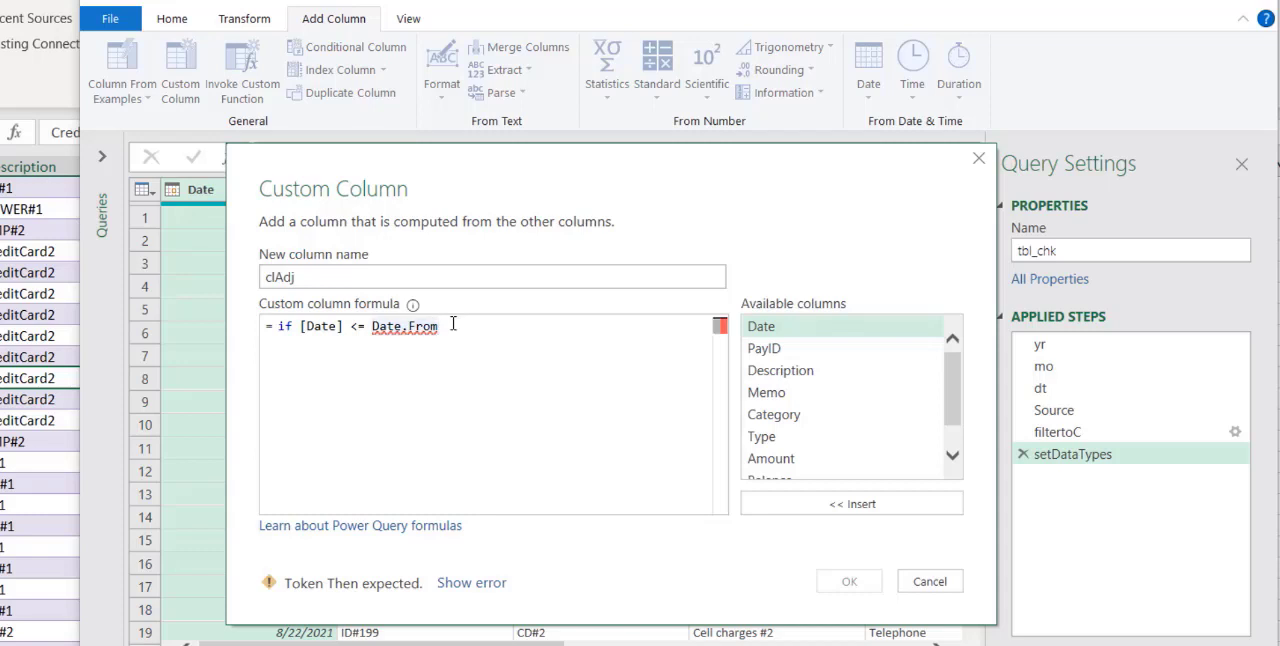
text((dt)
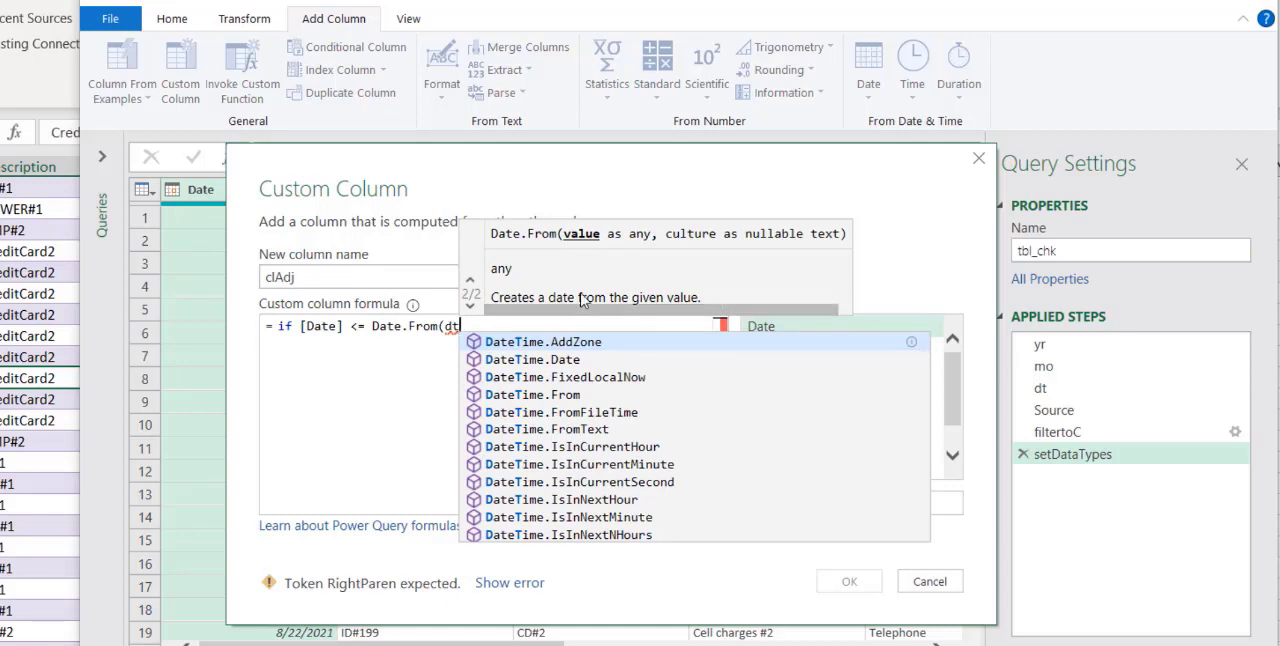
text() then)
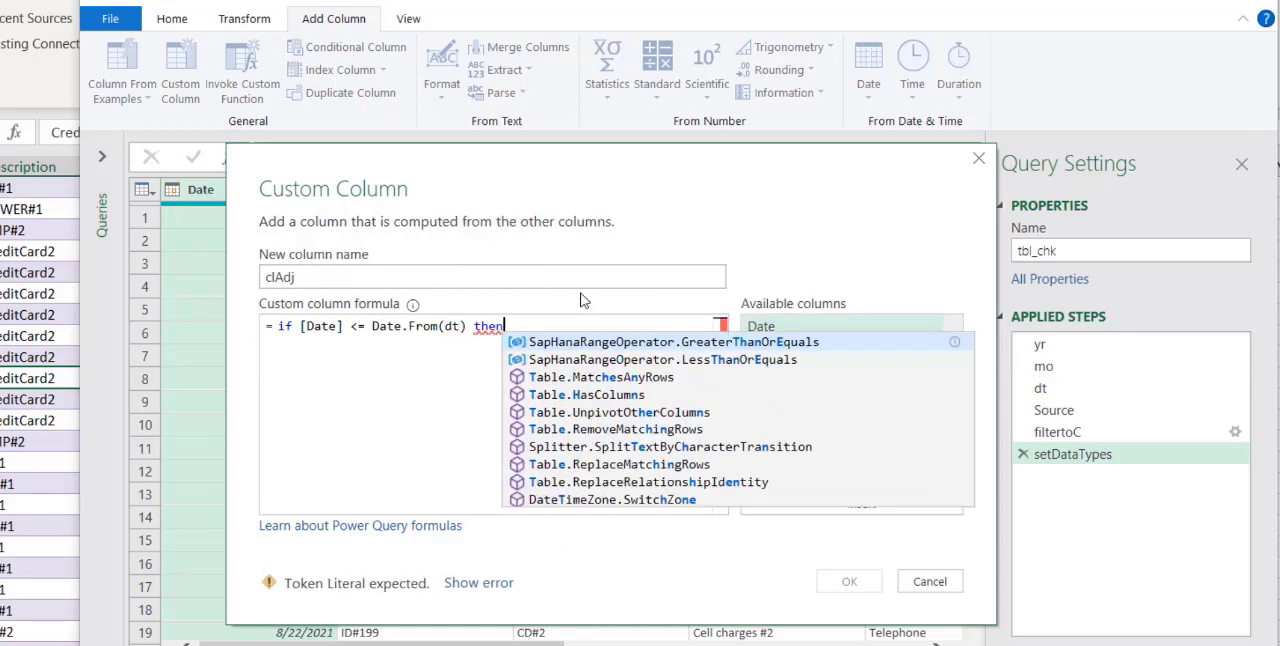
text( mo )
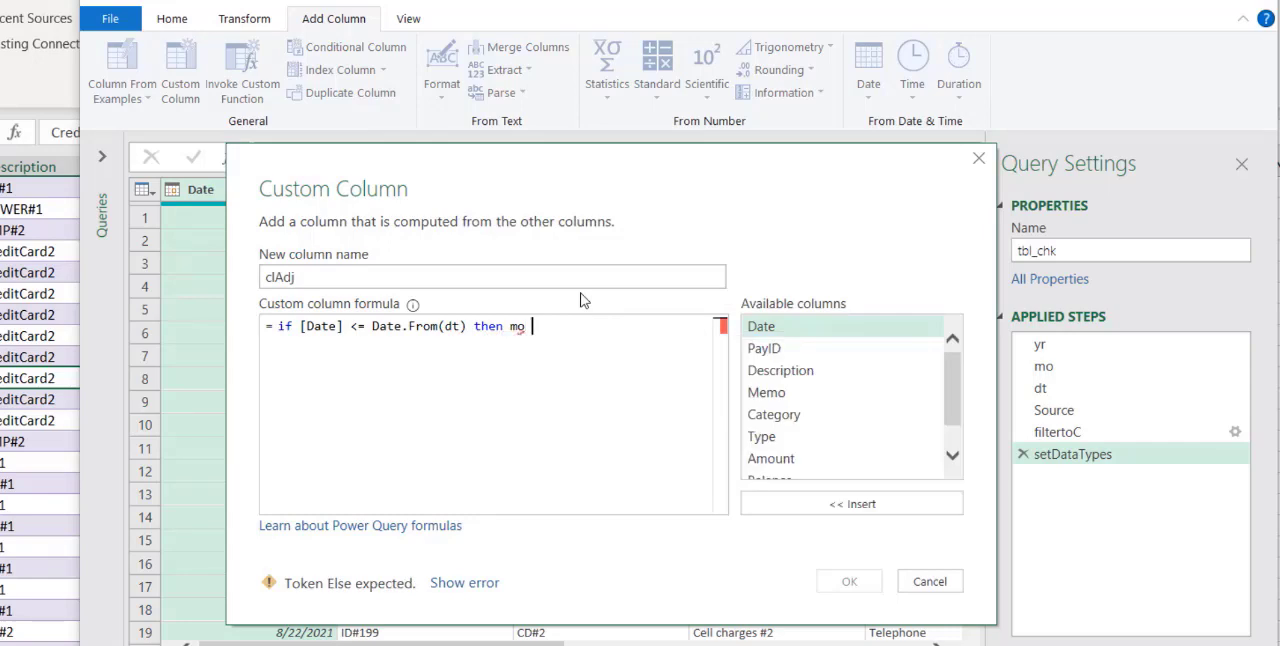
text(els)
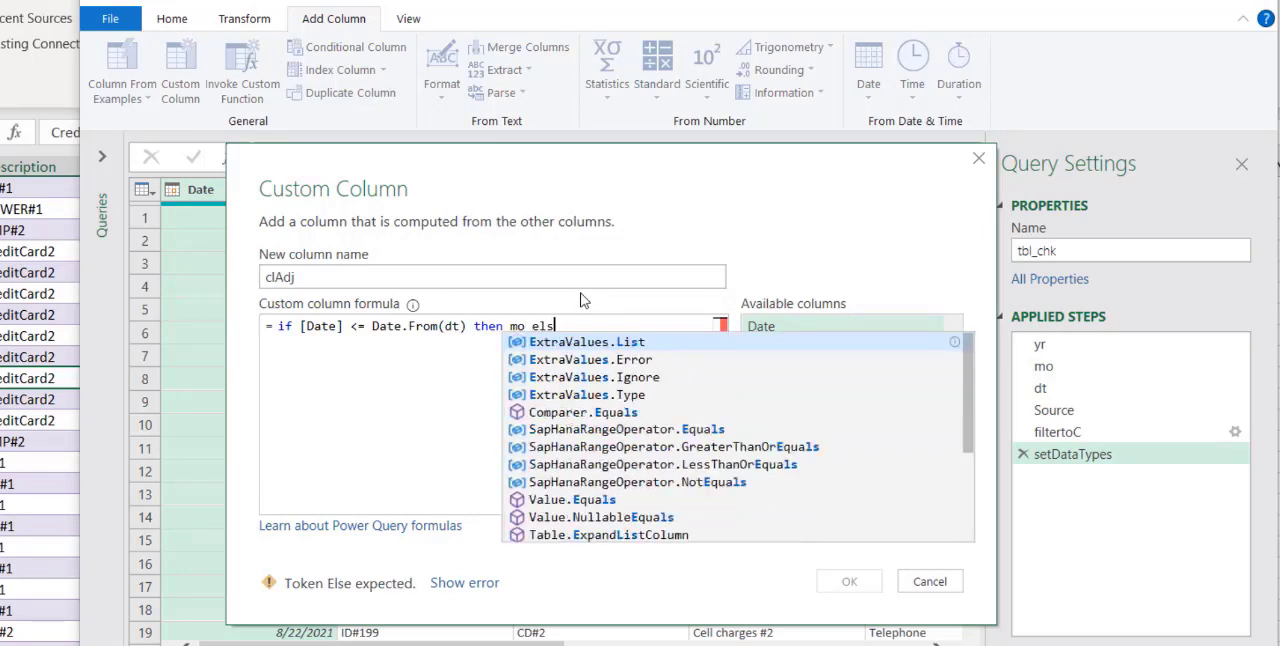
text(e)
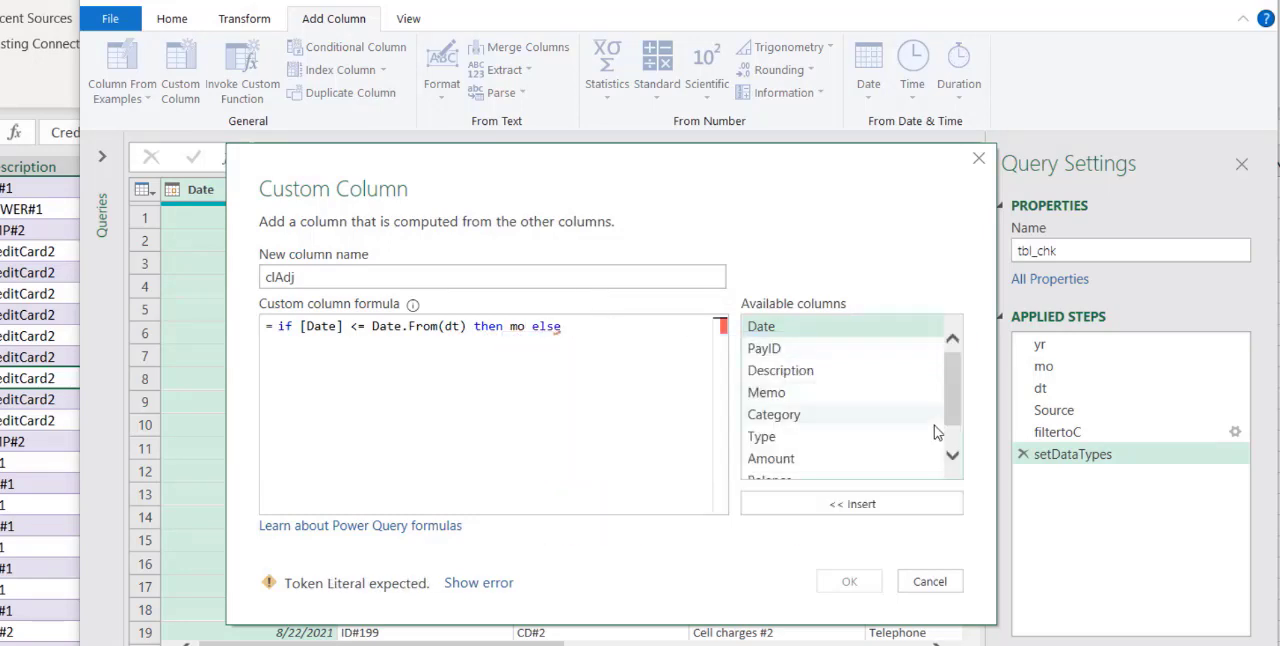
Complete the clAdj formula with mo else [Clear] and create the column
scroll(944, 443, down, 1)
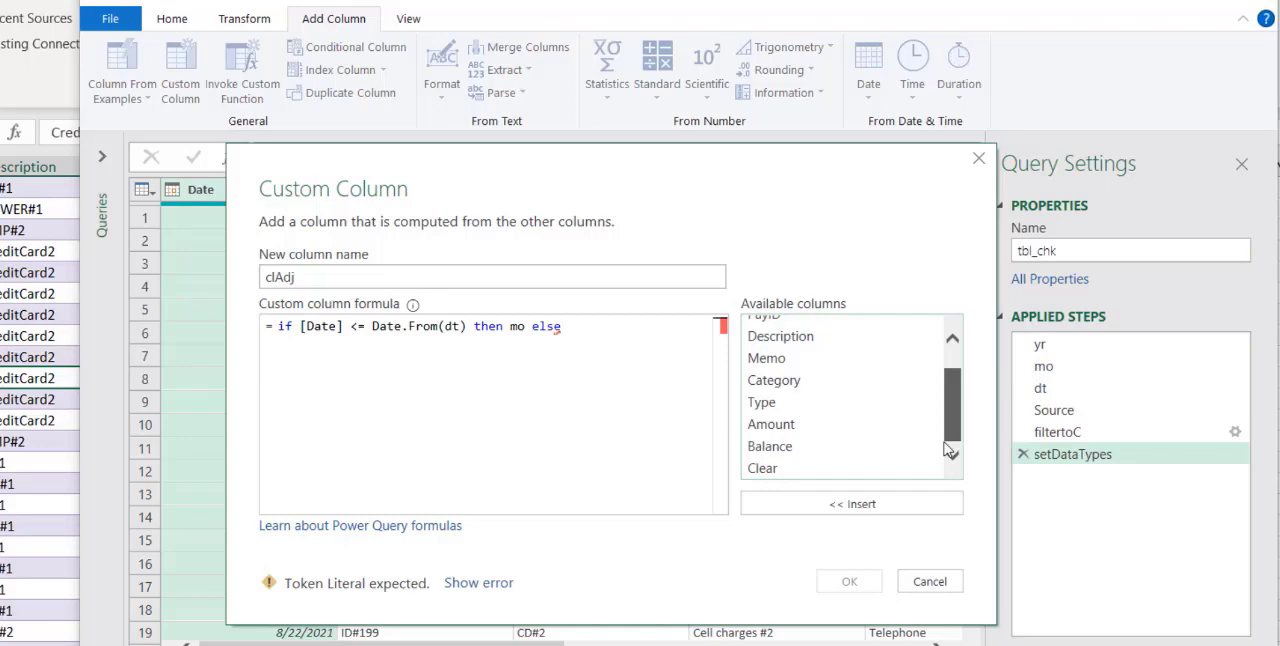
double_click(845, 468)
click(850, 580)
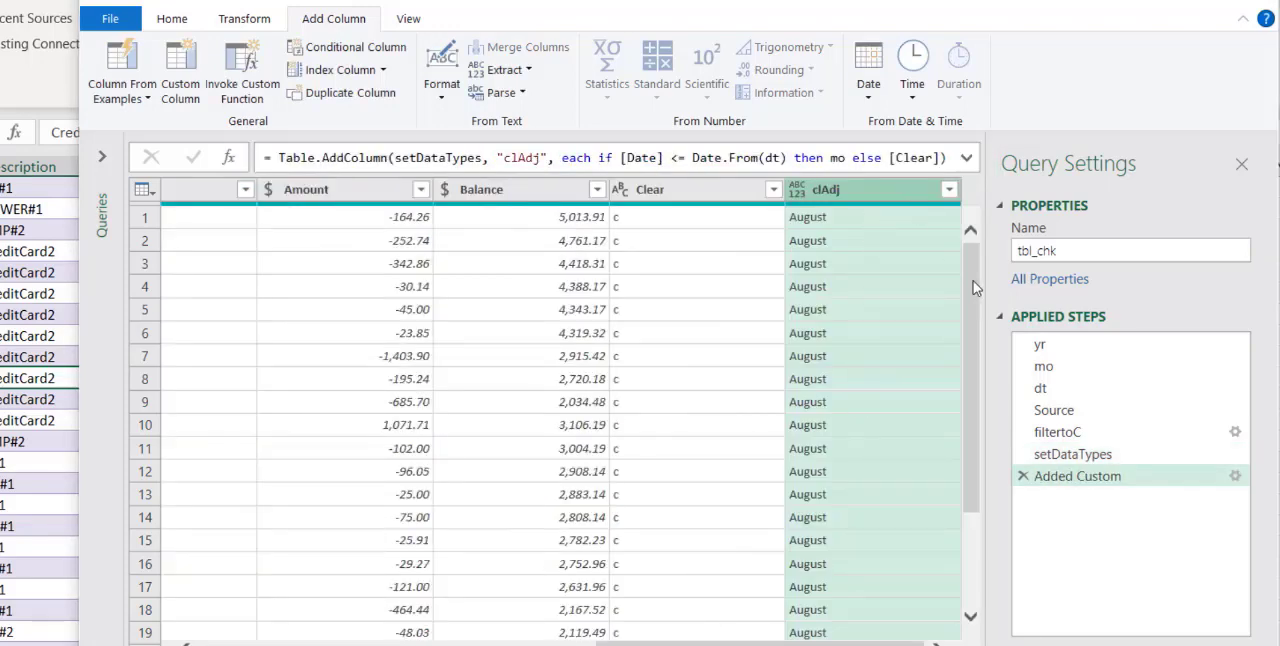
Rename the Added Custom step to adjustClear
drag(977, 289, 978, 260)
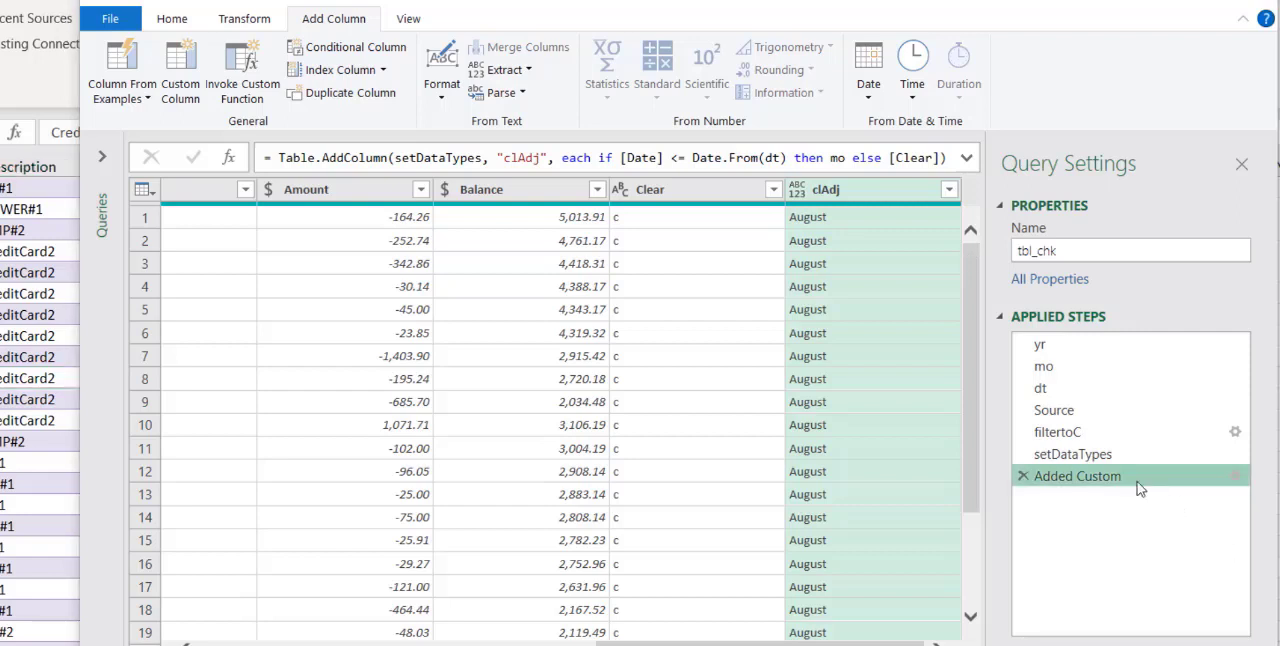
right_click(1106, 477)
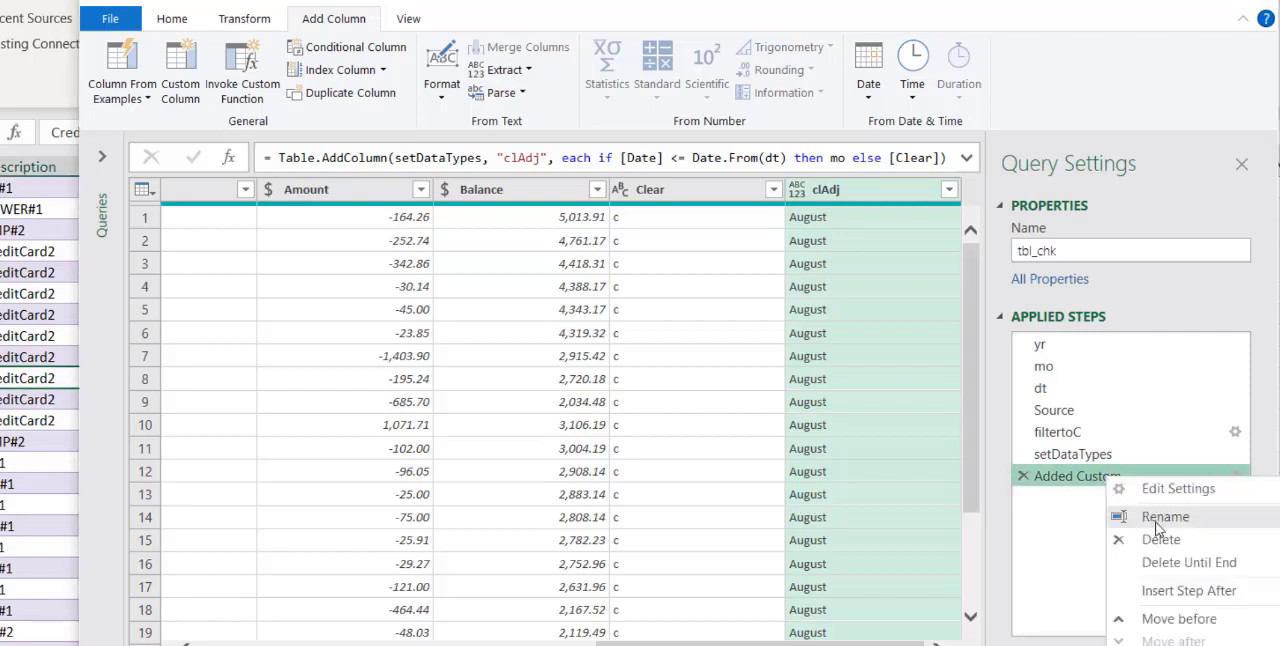
click(1157, 524)
text(adjus)
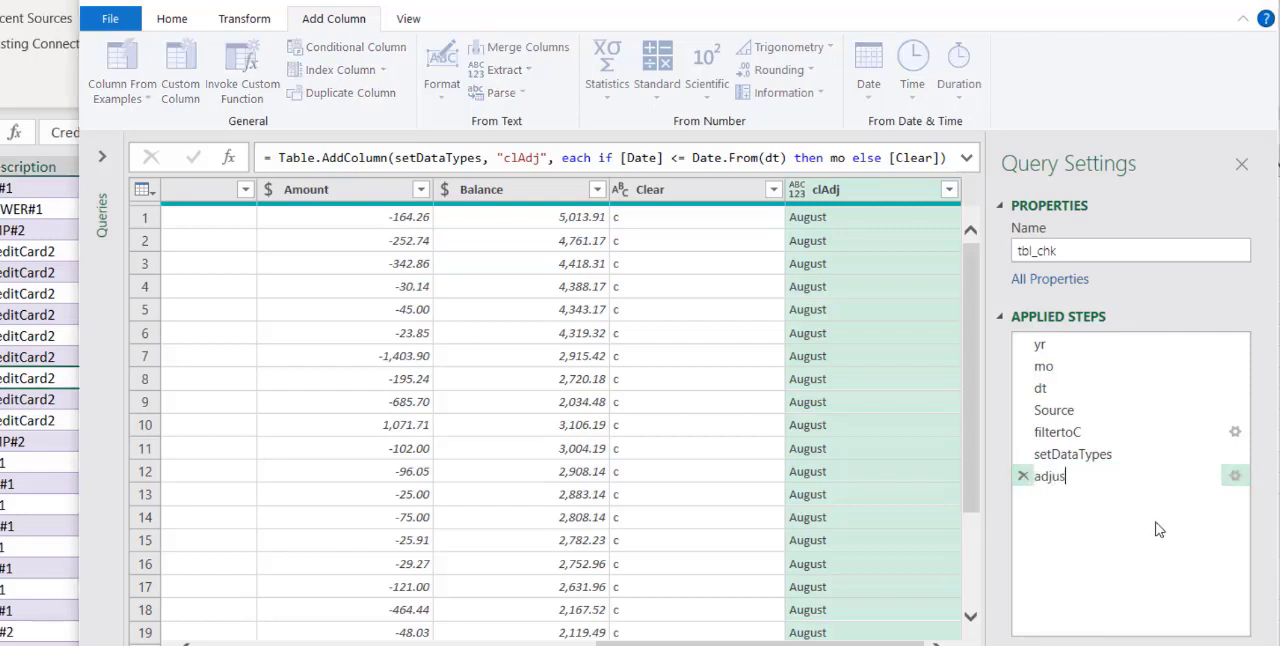
text(tClear)
key(Return)
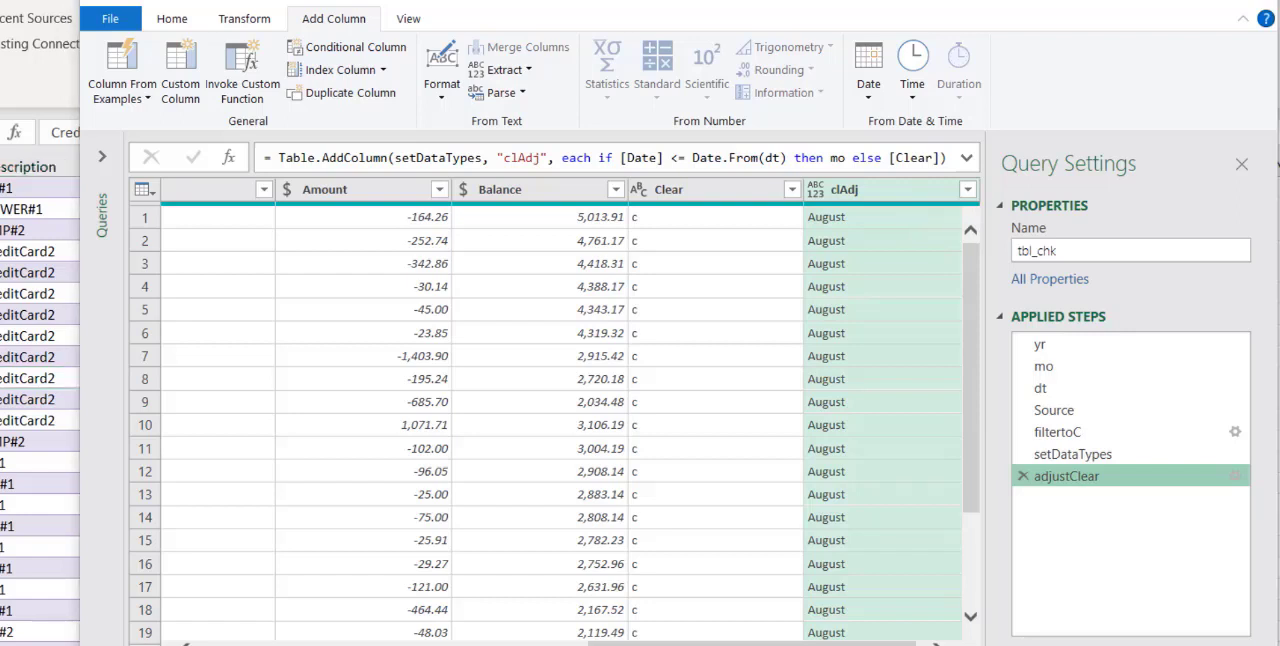
Examine the filtertoC step's row filter on the Clear column
click(1100, 432)
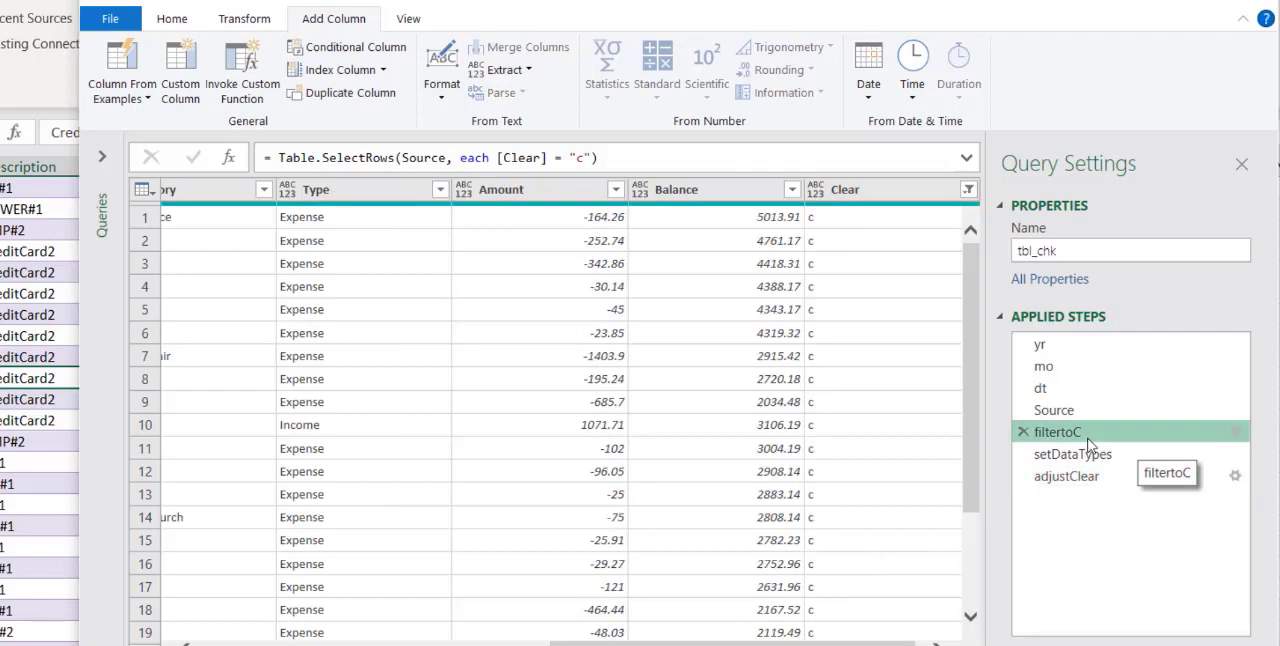
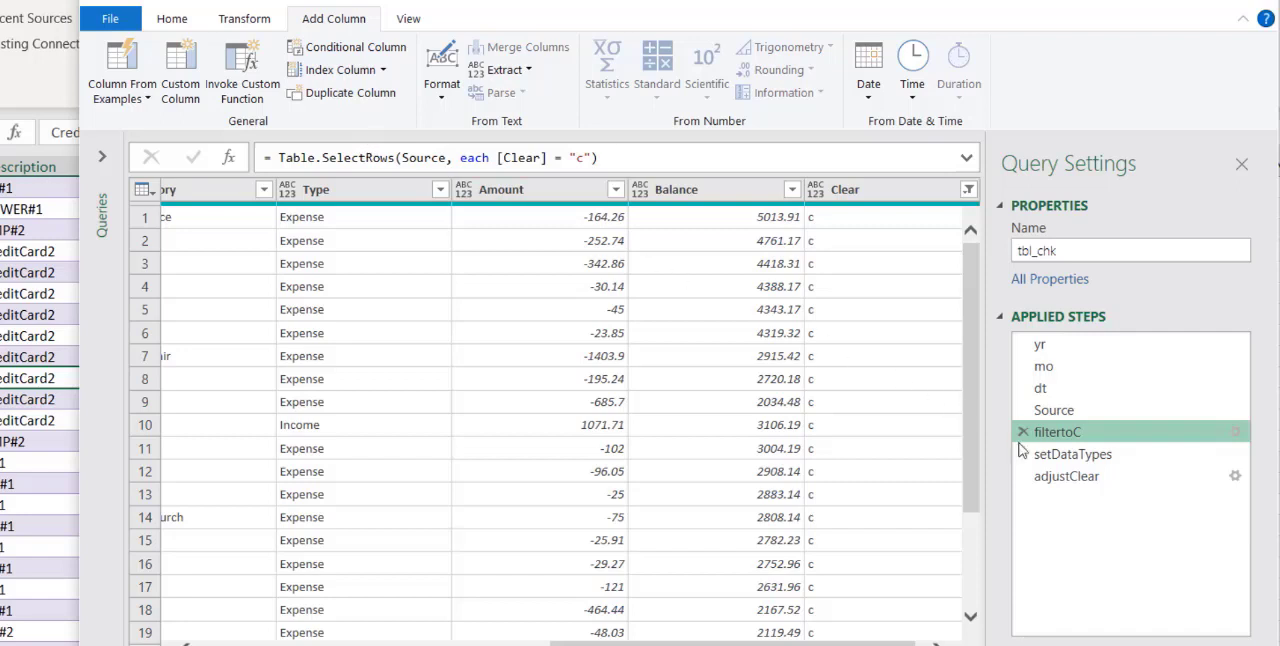
Add a step after adjustClear with the formula = Table.SelectRows(AdjustClear, each ([clAdj] = mo))
click(1030, 478)
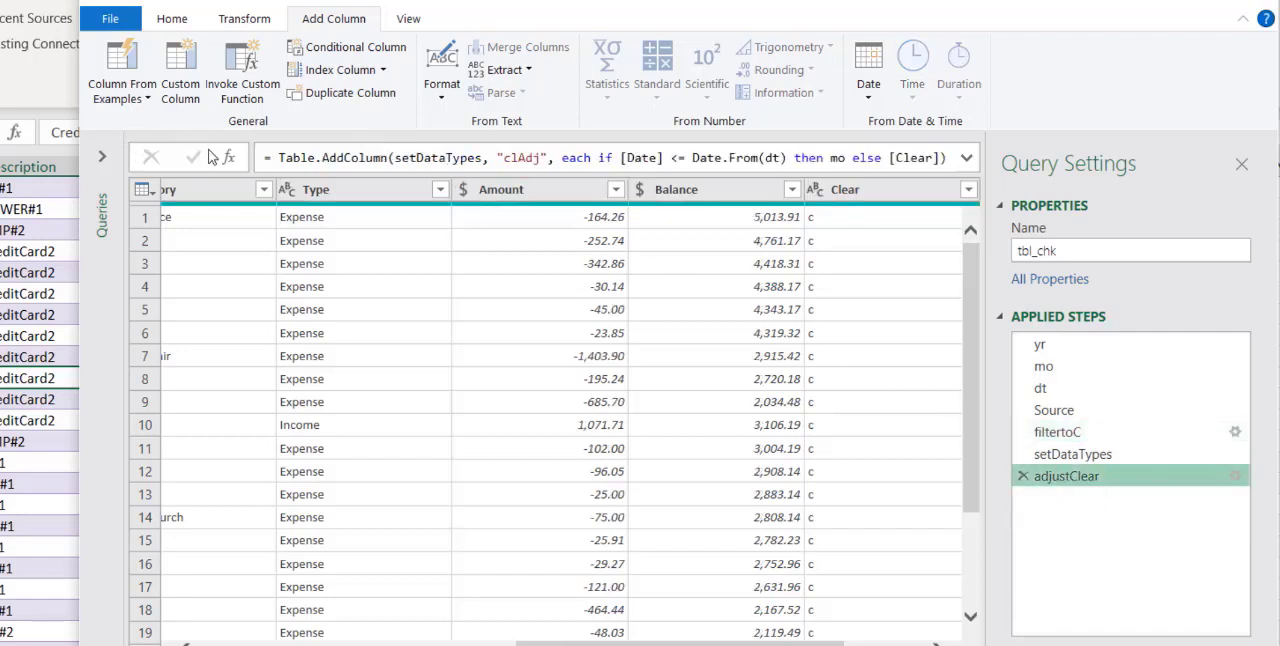
click(229, 160)
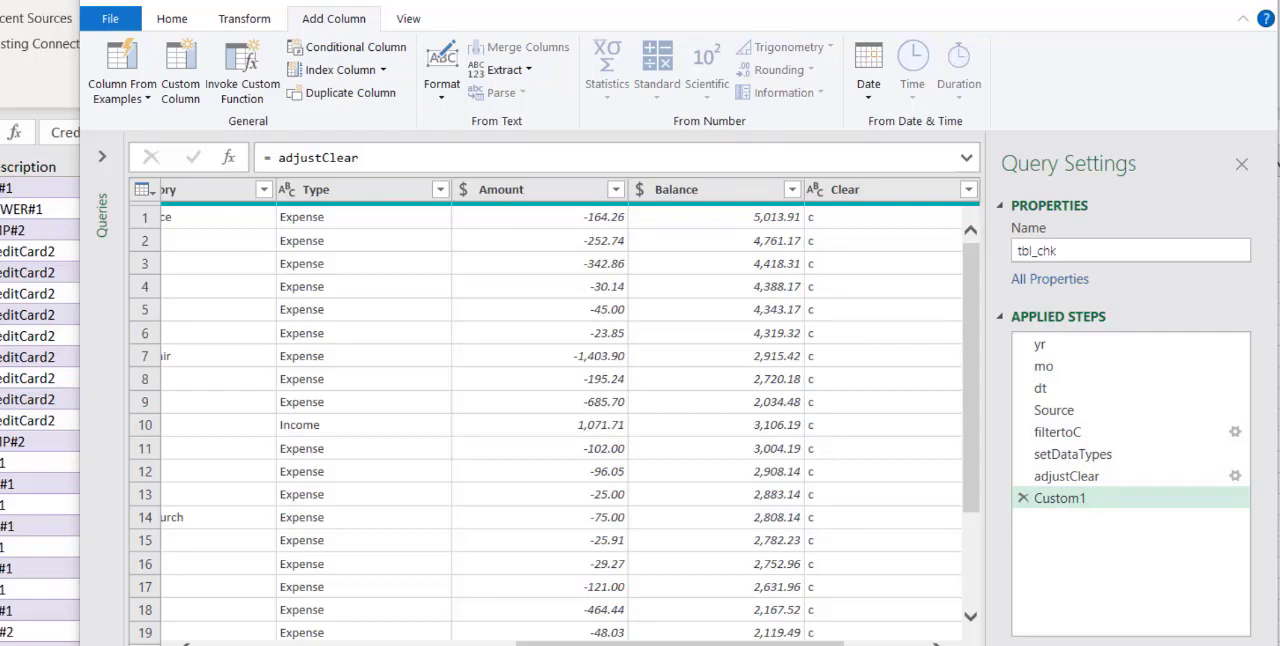
key(ctrl+a)
text(= Table.SelectRows(AdjustClear, each ([clAdj] = mo)))
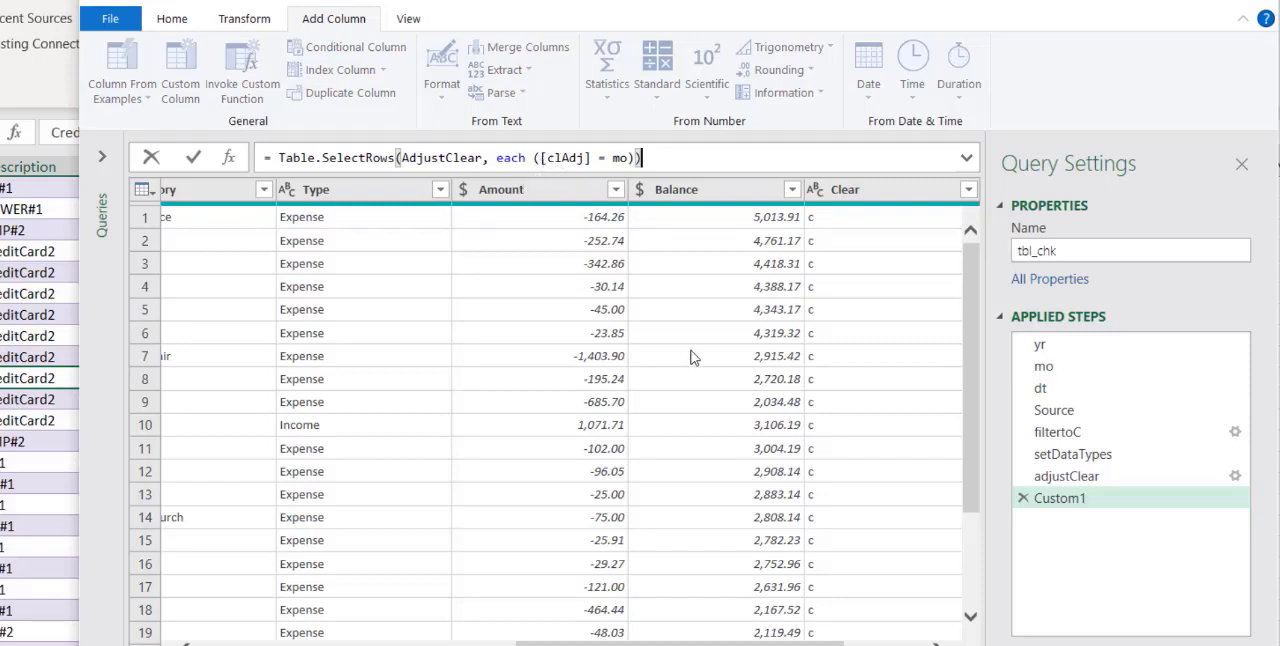
key(Return)
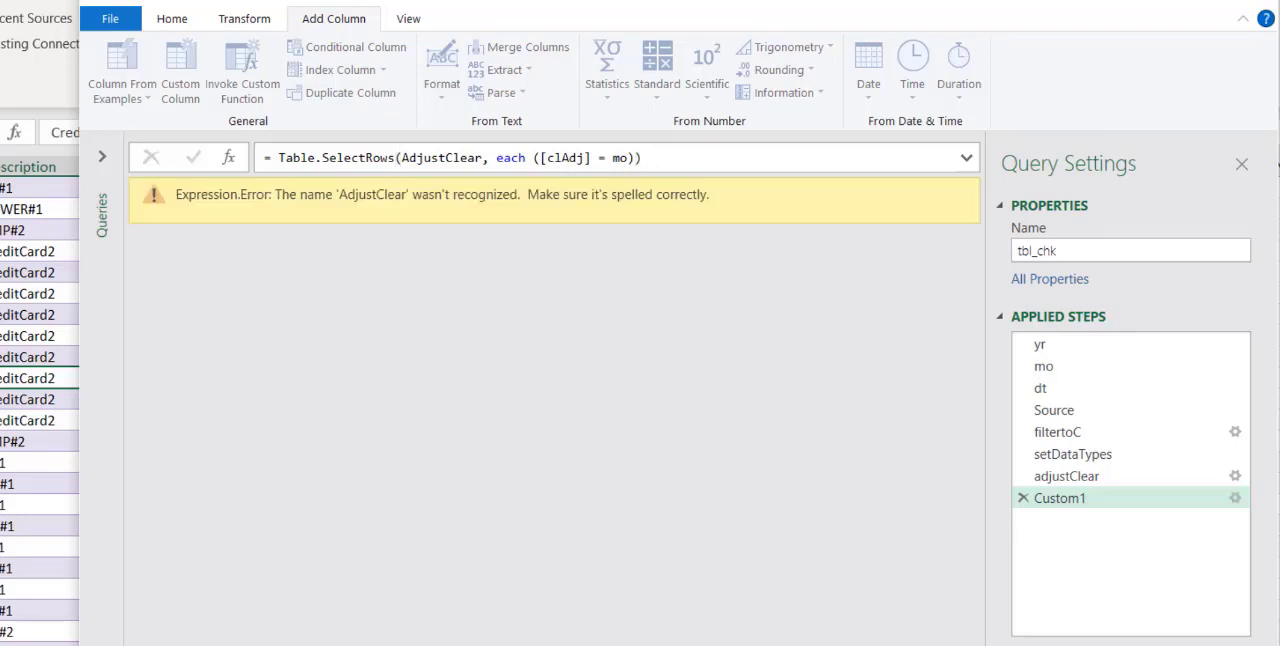
Correct the table reference in the new step's Table.SelectRows formula to adjustClear with a lowercase a
double_click(408, 158)
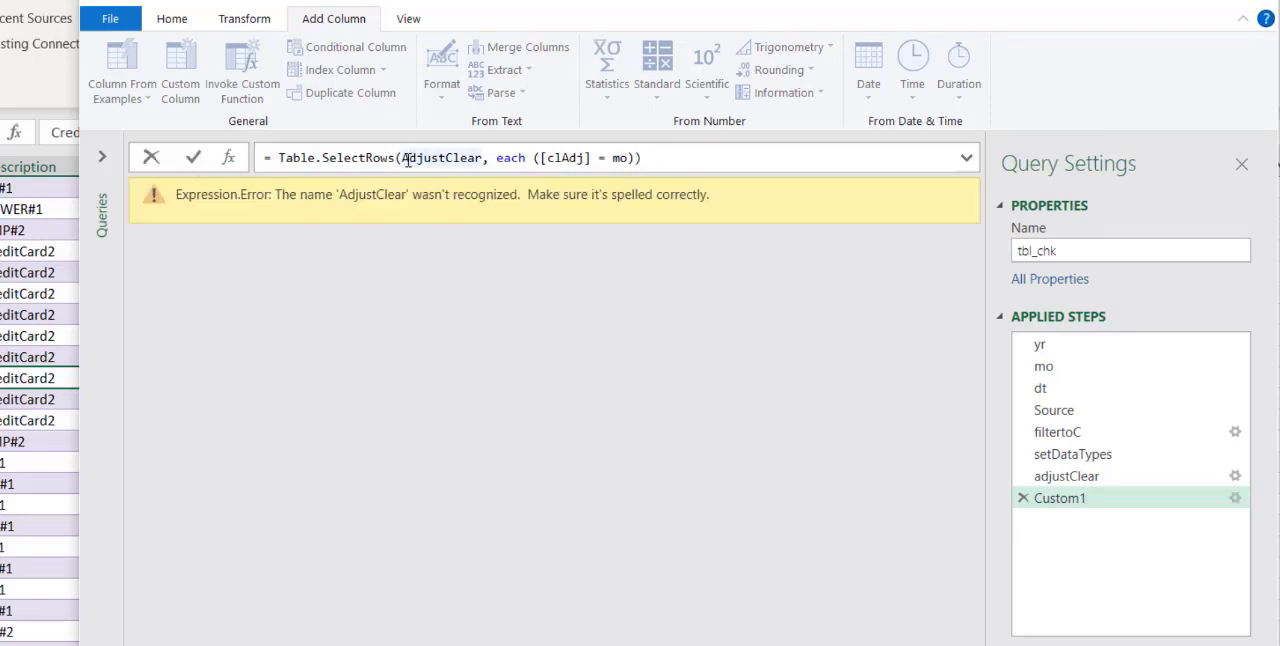
click(404, 158)
key(Delete)
text(a)
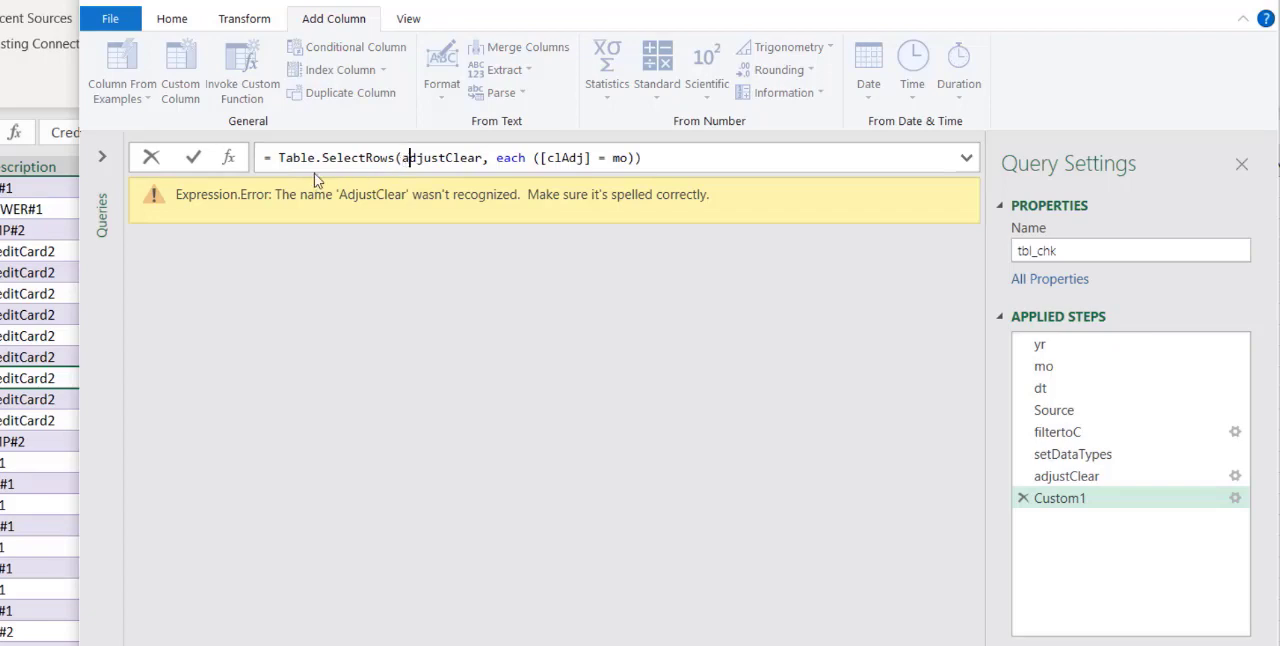
click(194, 165)
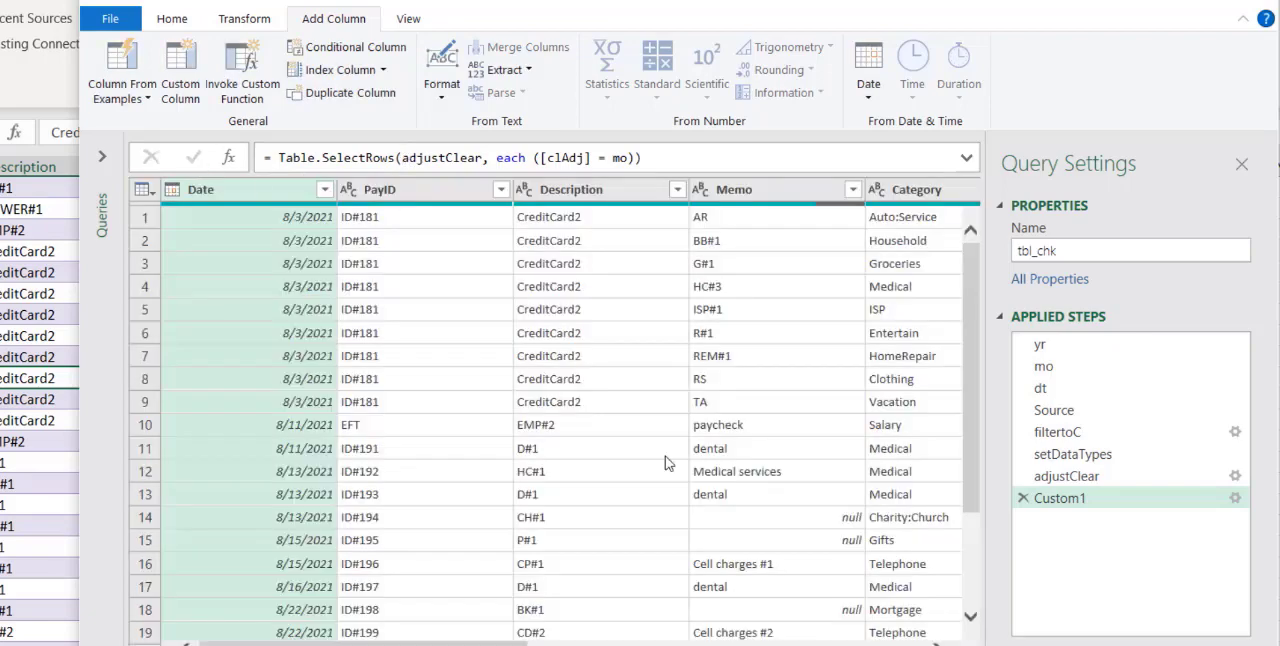
Rename the Custom1 step to filterDates
drag(500, 645, 957, 645)
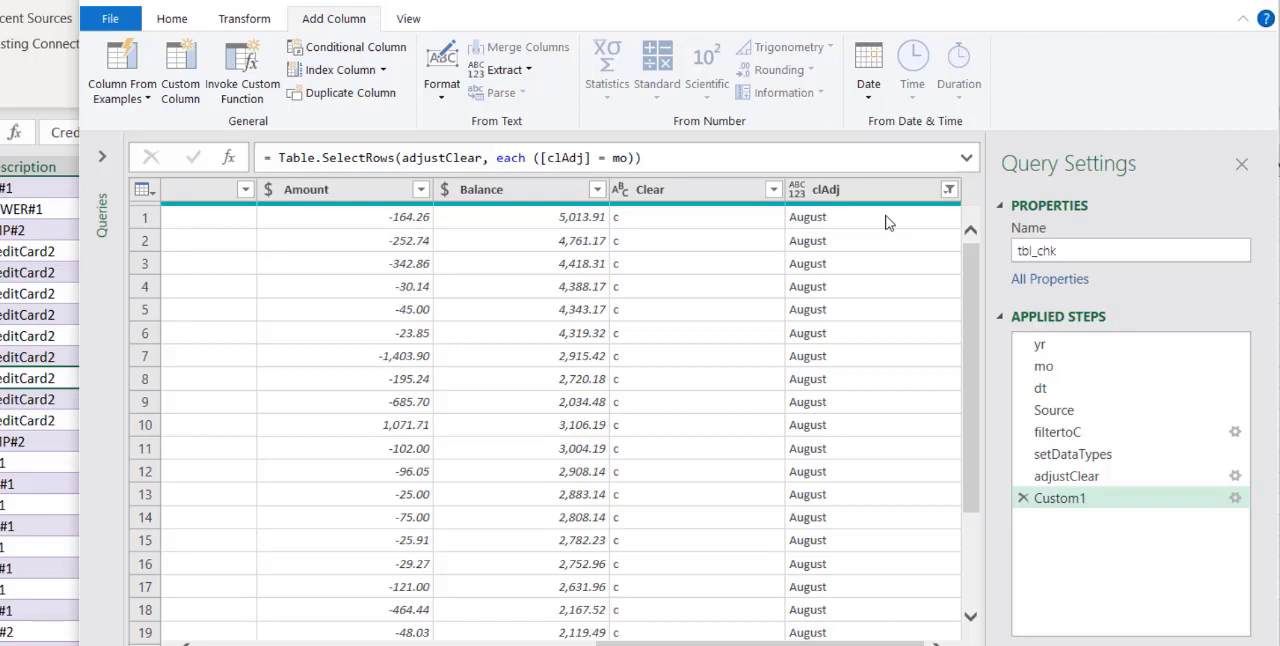
right_click(1075, 500)
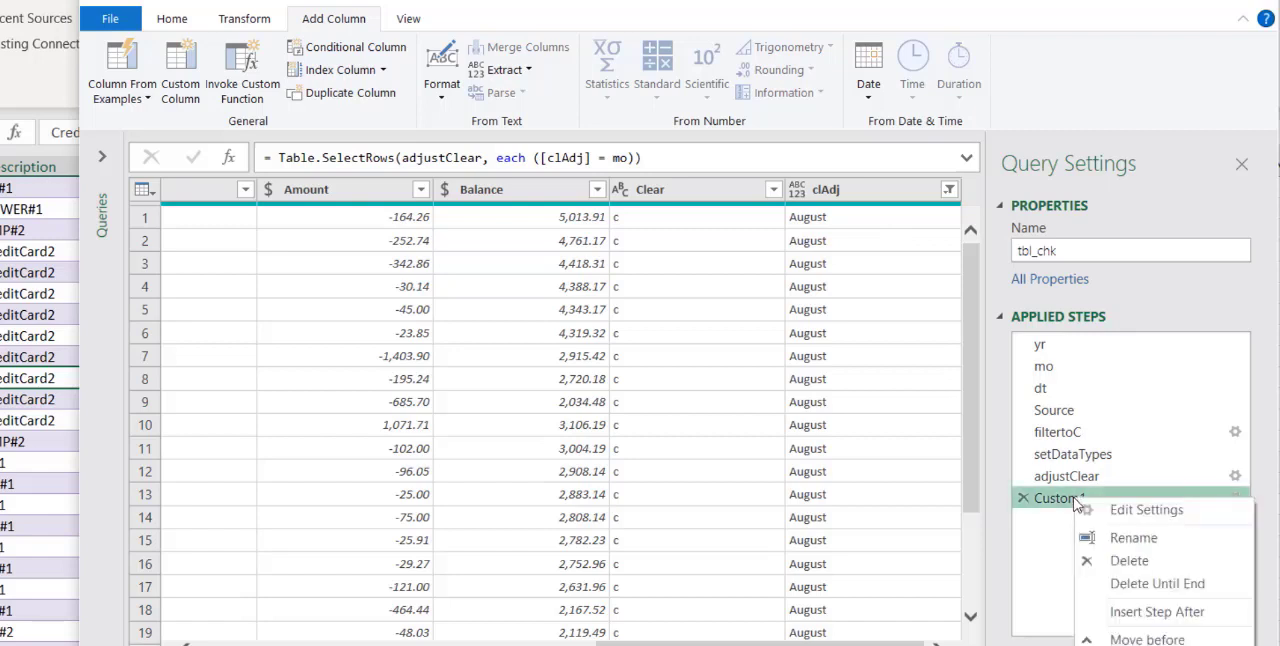
click(1122, 540)
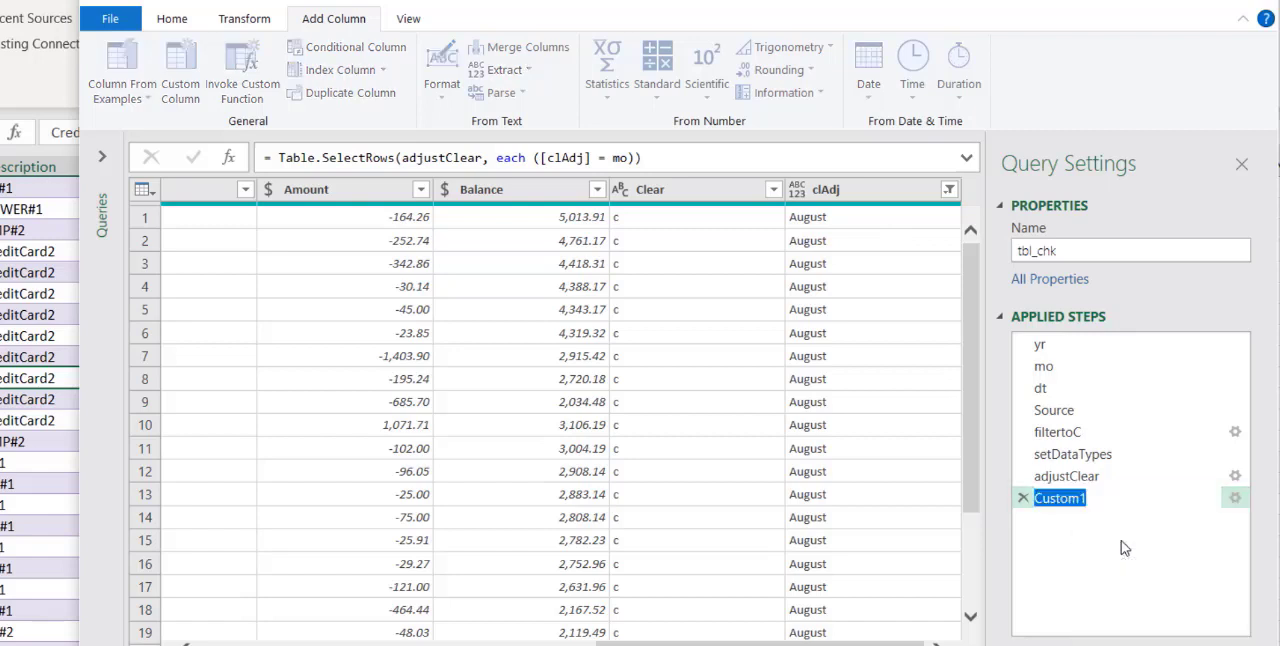
key(Return)
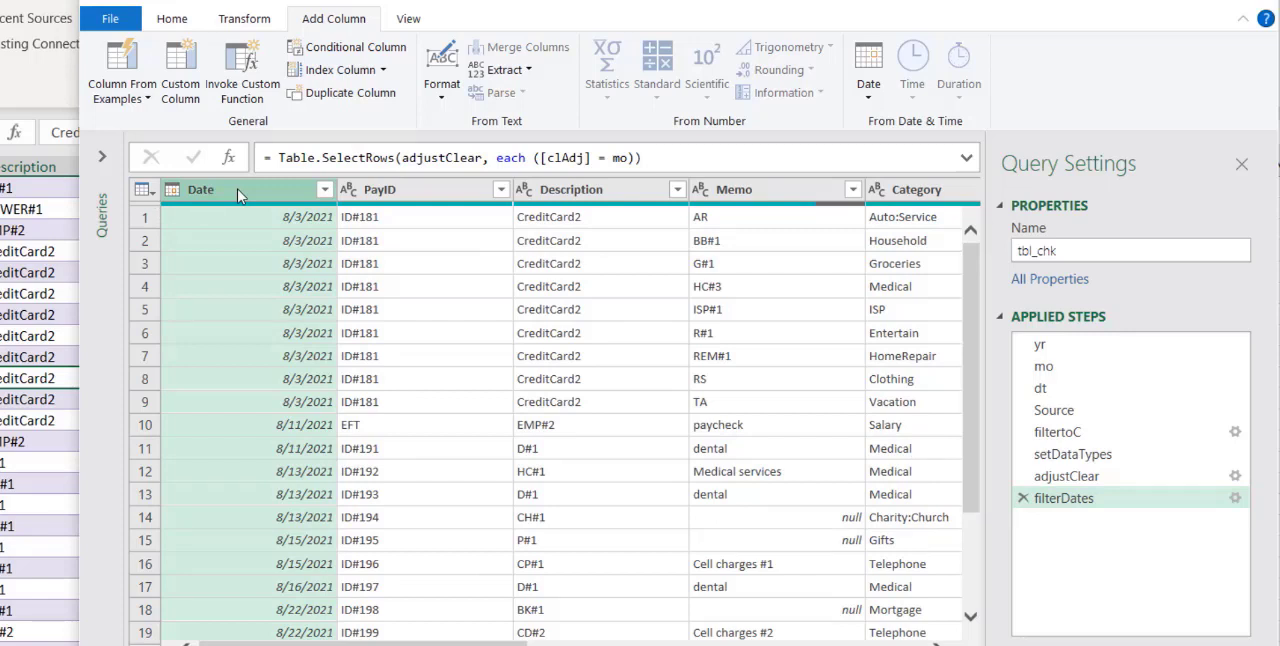
Keep only the Date, PayID, Description, Memo, Category, Type and Amount columns and remove all other columns
ctrl+click(364, 197)
ctrl+click(538, 196)
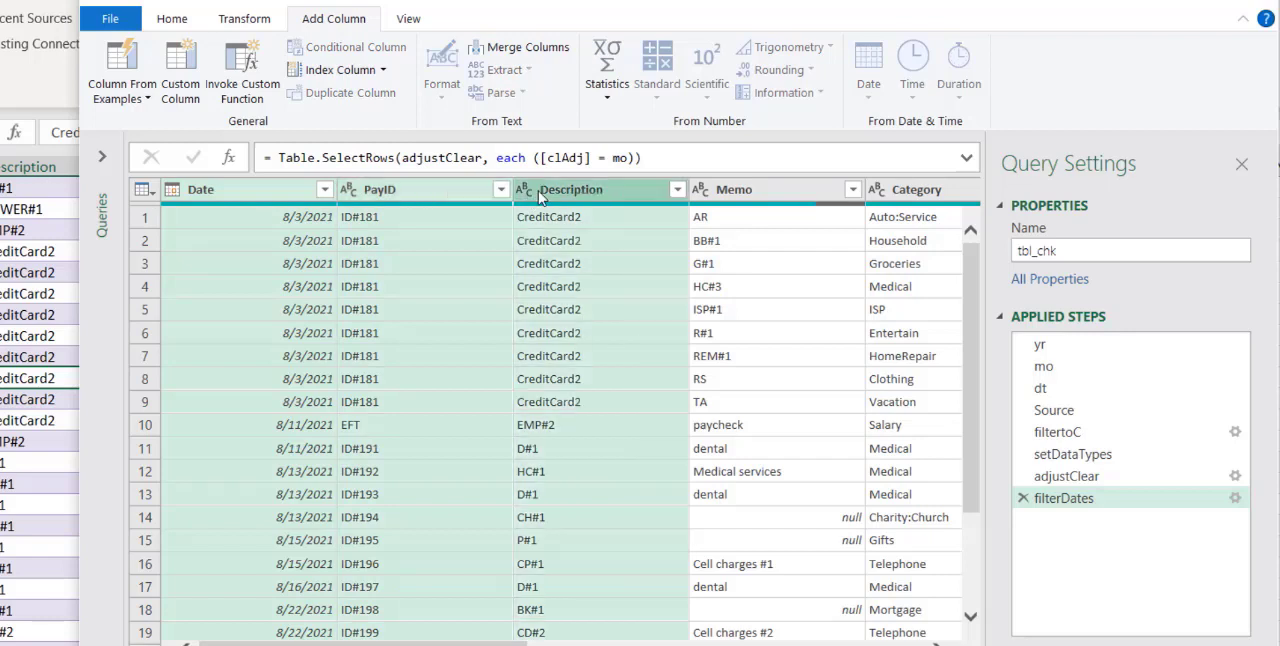
ctrl+click(755, 198)
ctrl+click(916, 192)
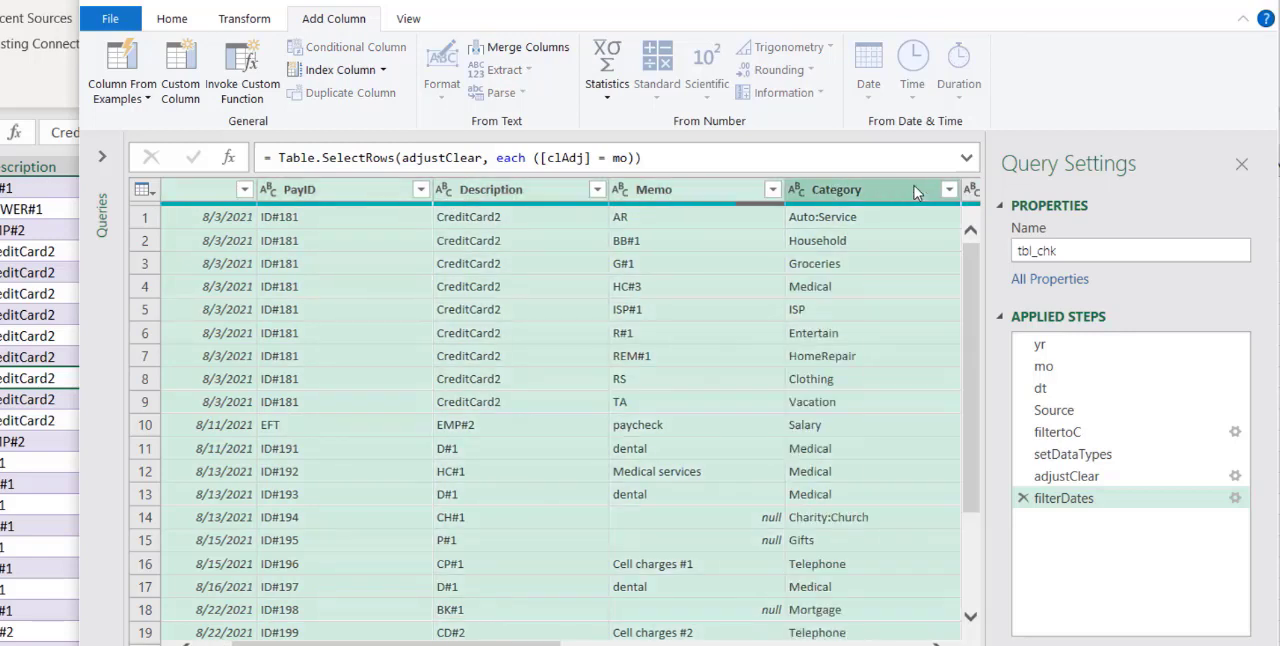
scroll(500, 268, right, 5)
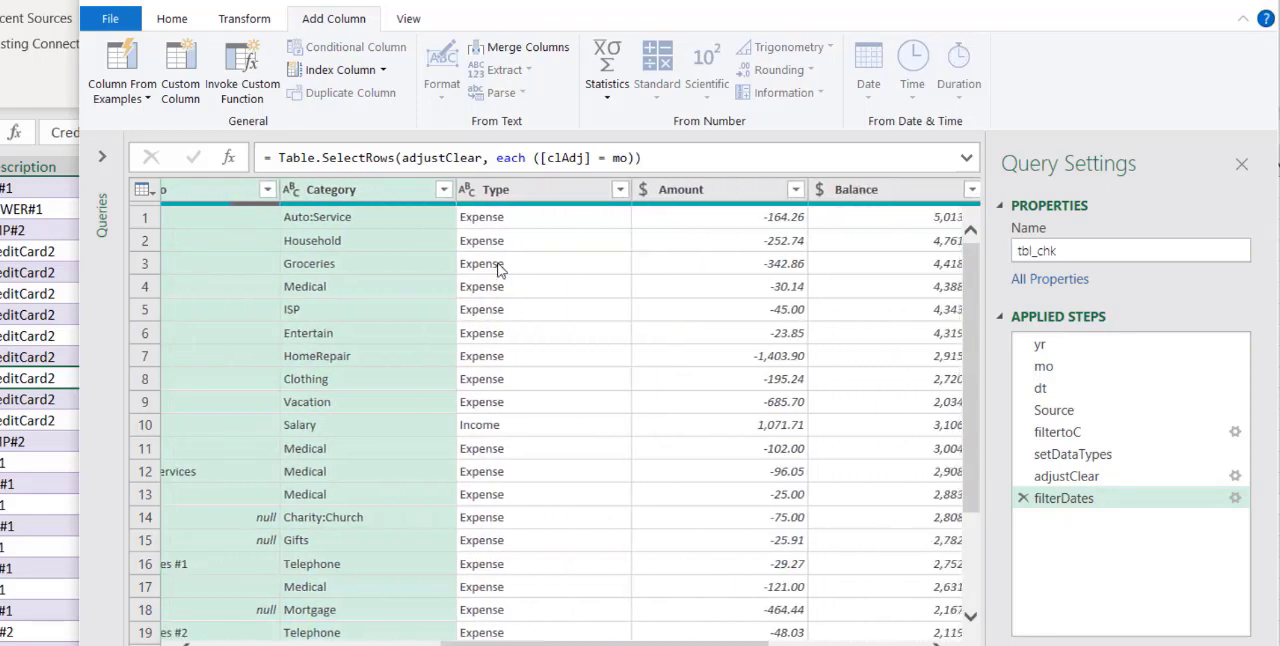
ctrl+click(511, 198)
ctrl+click(670, 193)
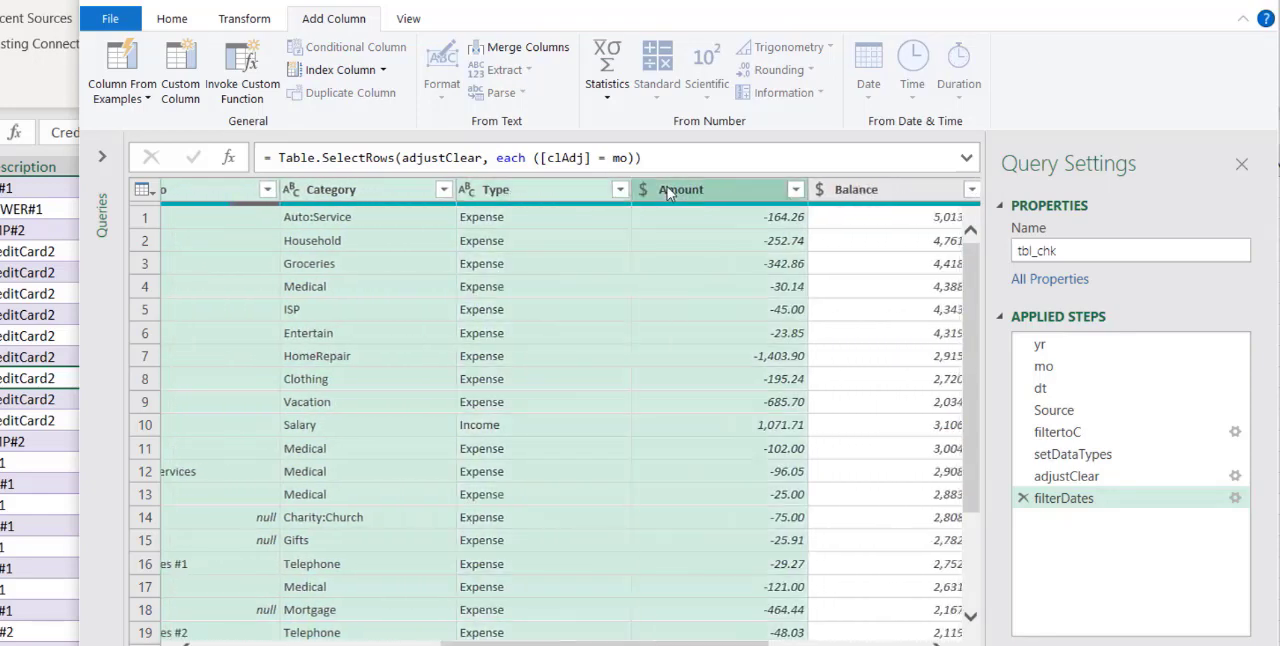
drag(640, 643, 397, 643)
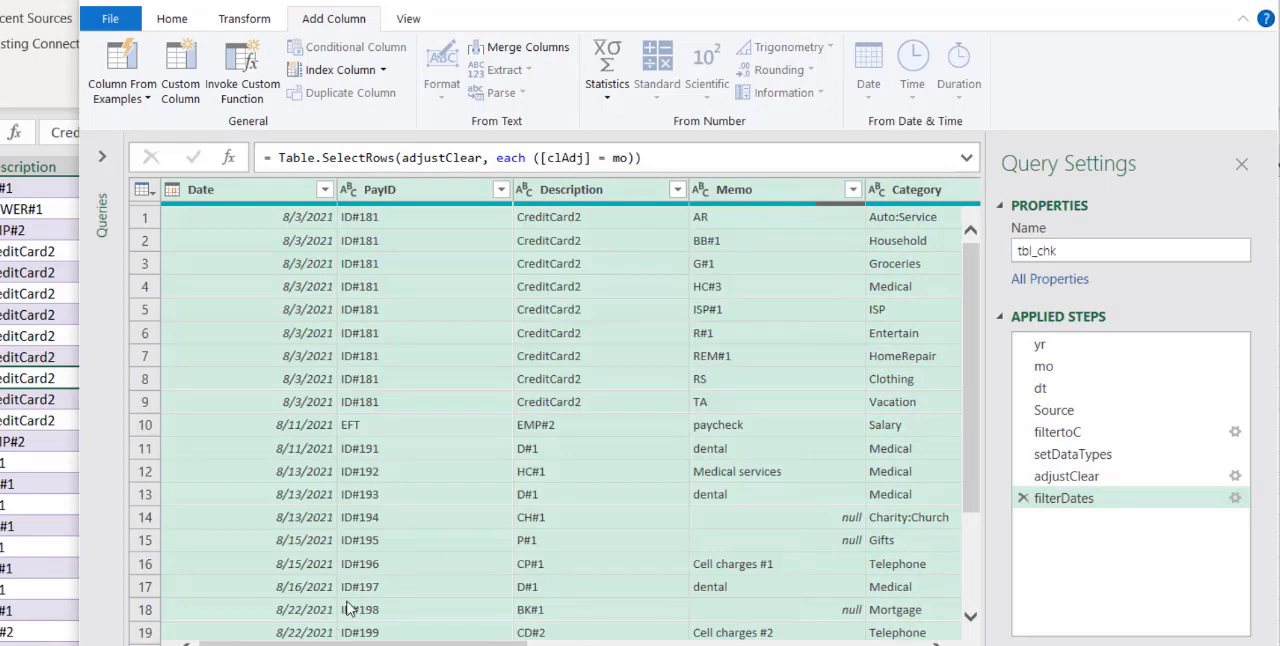
click(172, 18)
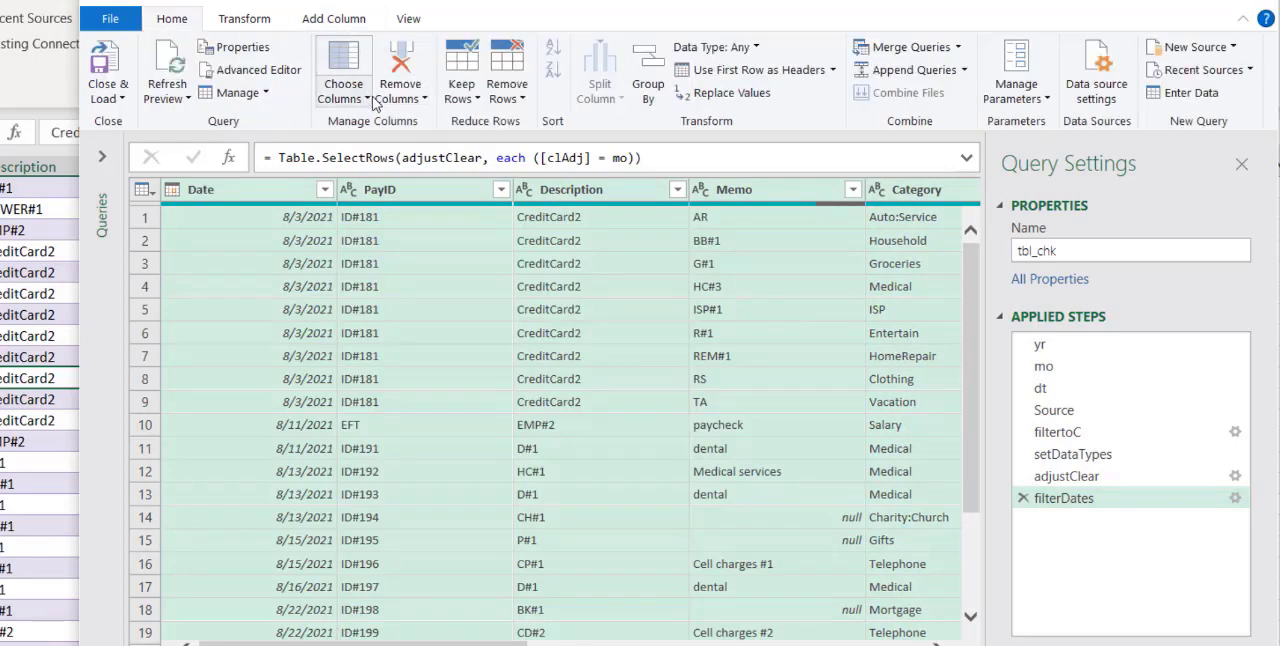
click(426, 99)
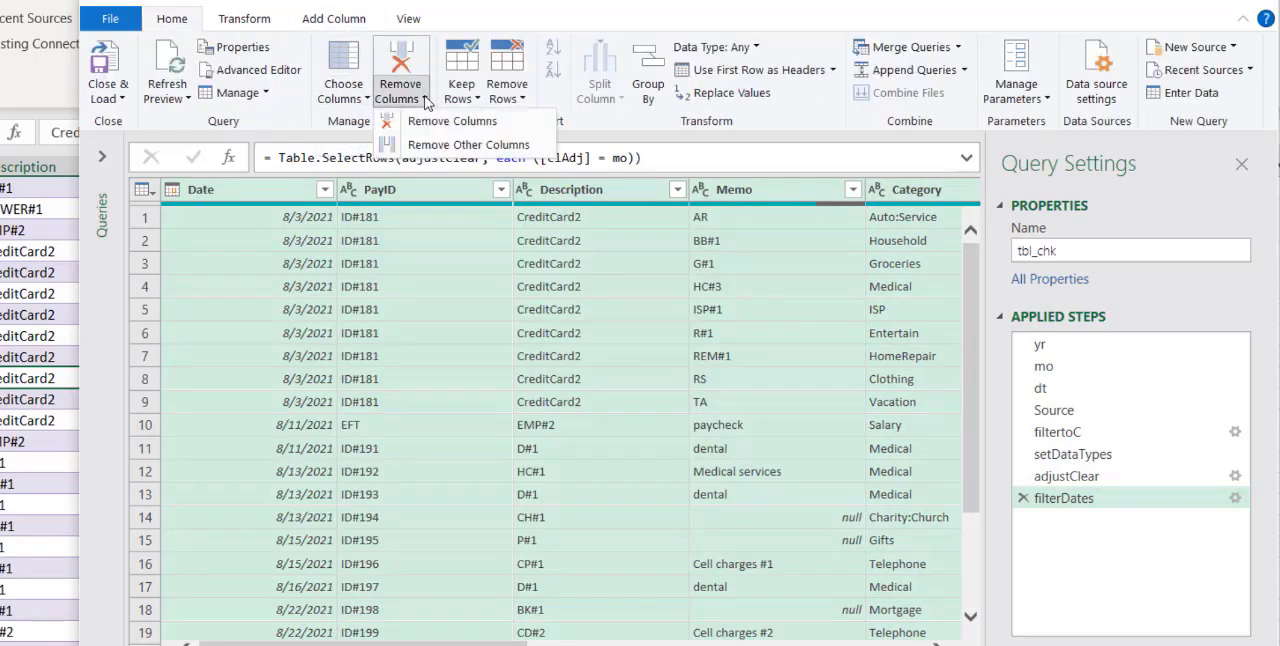
click(450, 146)
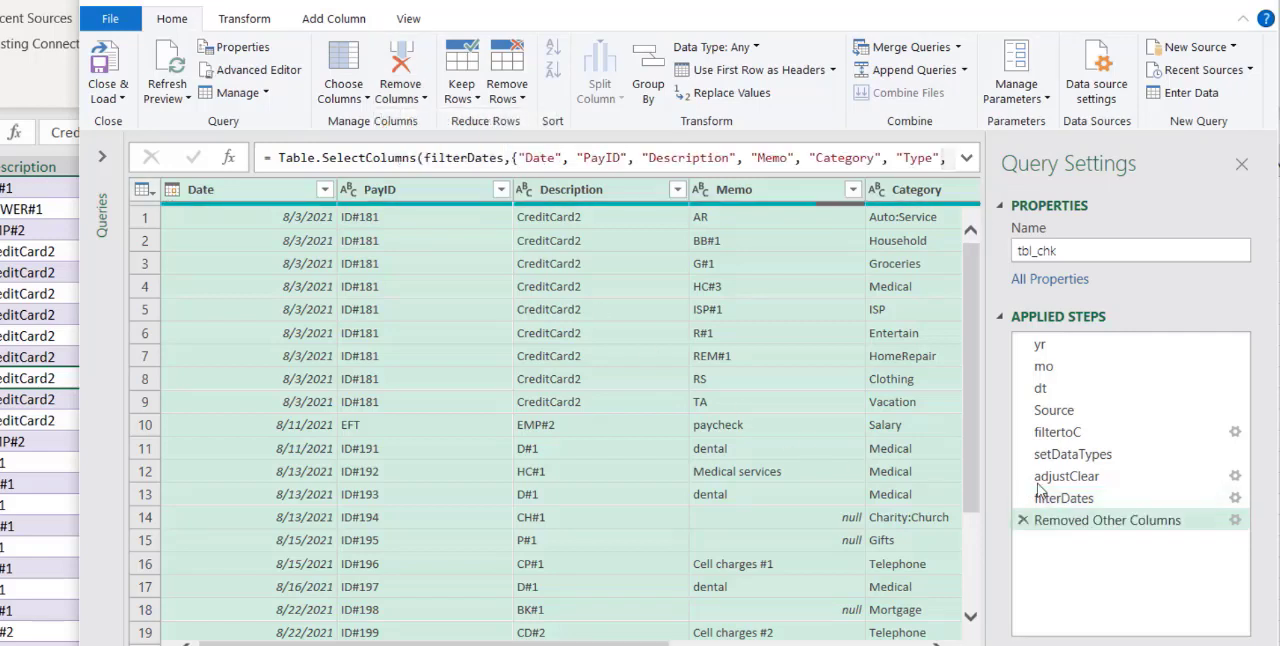
Rename the Removed Other Columns step to clnColumns
right_click(1096, 530)
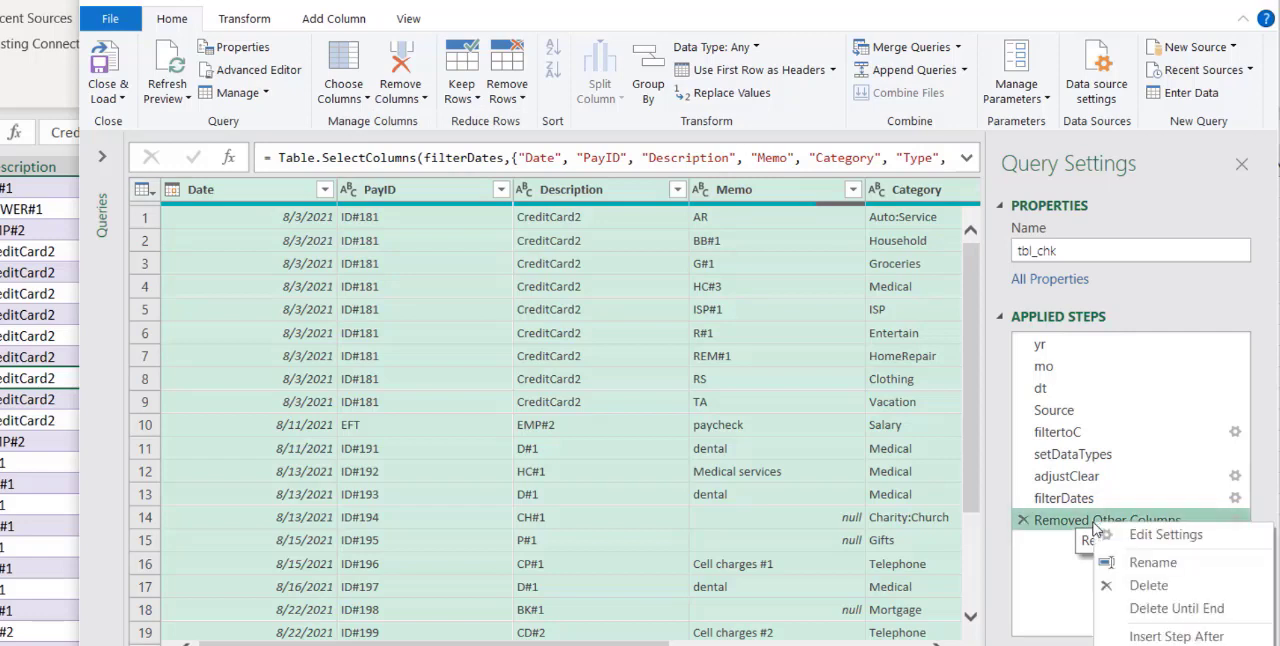
click(1152, 566)
text(clncolu)
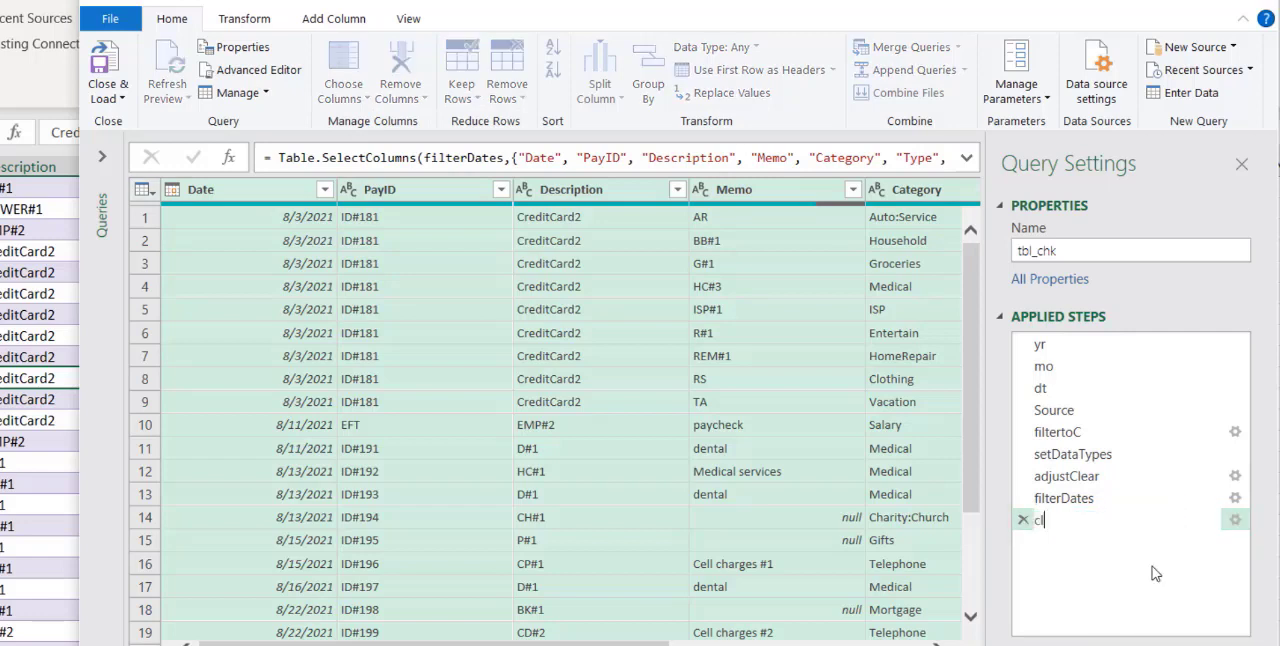
text(mns)
key(Return)
Close the query editor and load the query as a table into cell A8 of the existing Reconcile worksheet
click(123, 99)
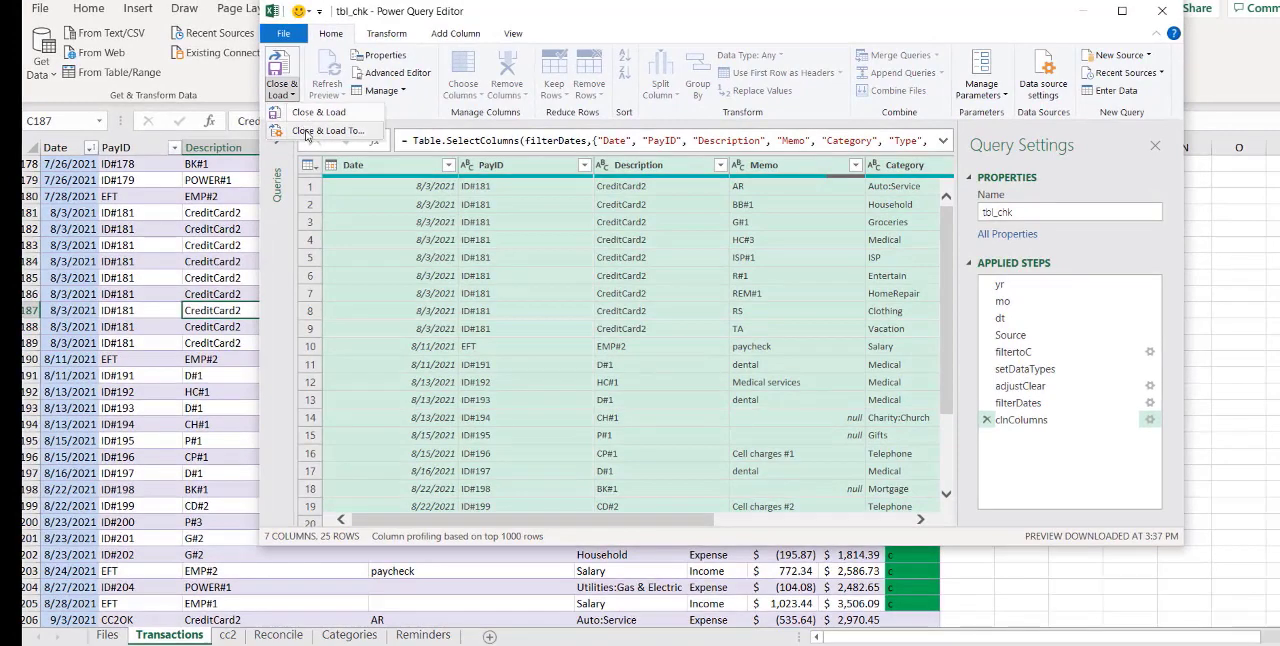
click(320, 131)
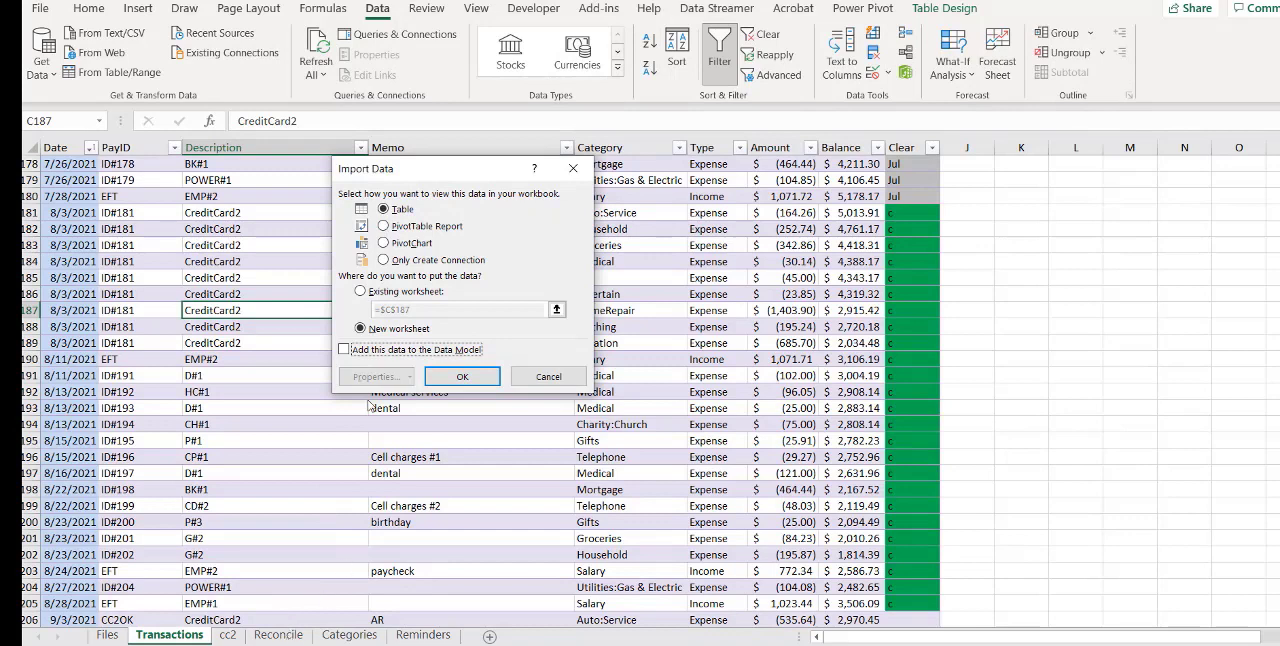
click(360, 291)
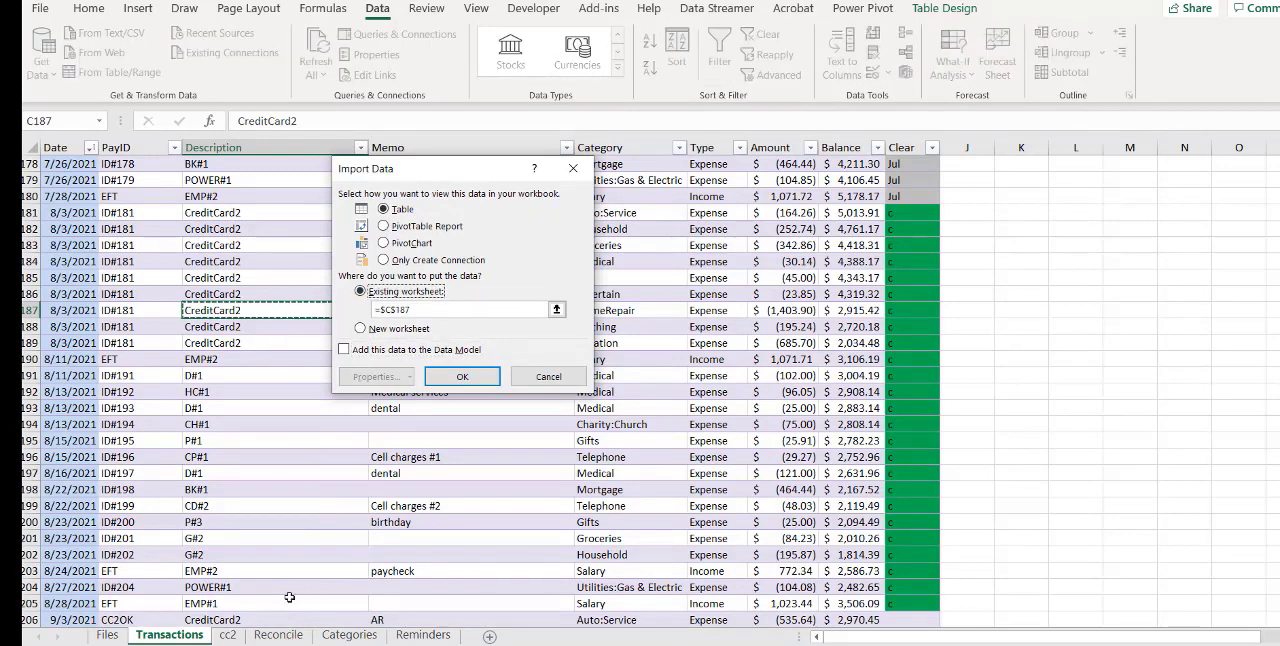
click(278, 634)
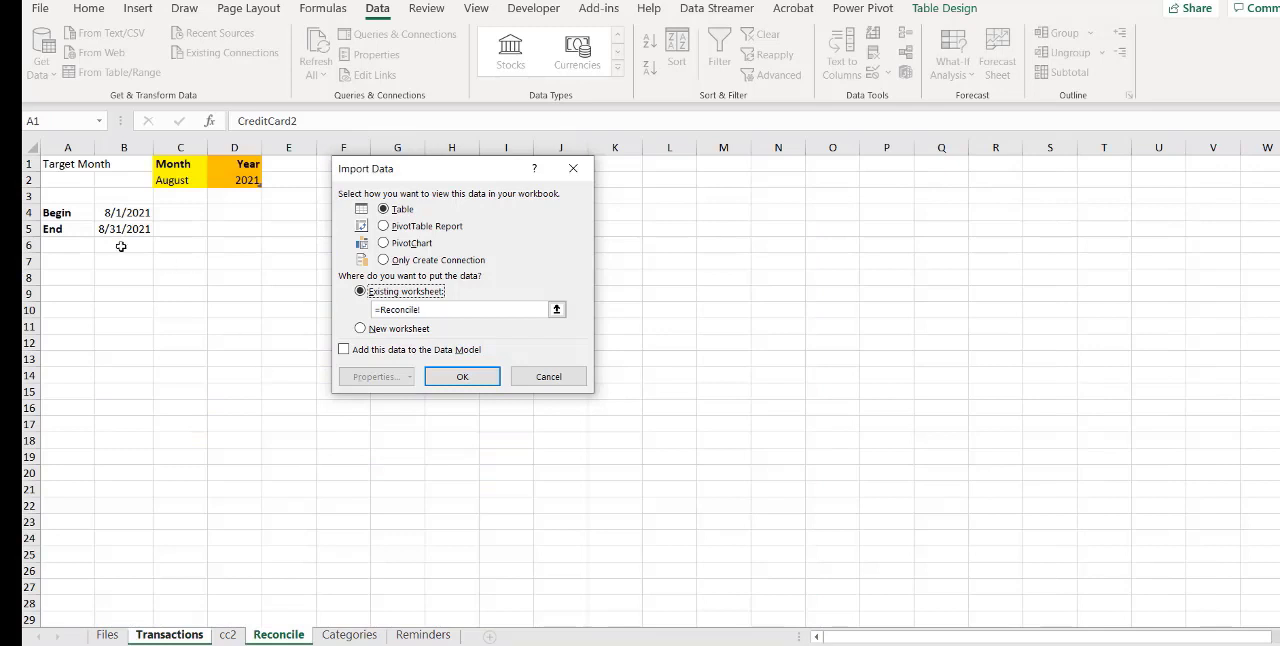
click(68, 278)
click(463, 378)
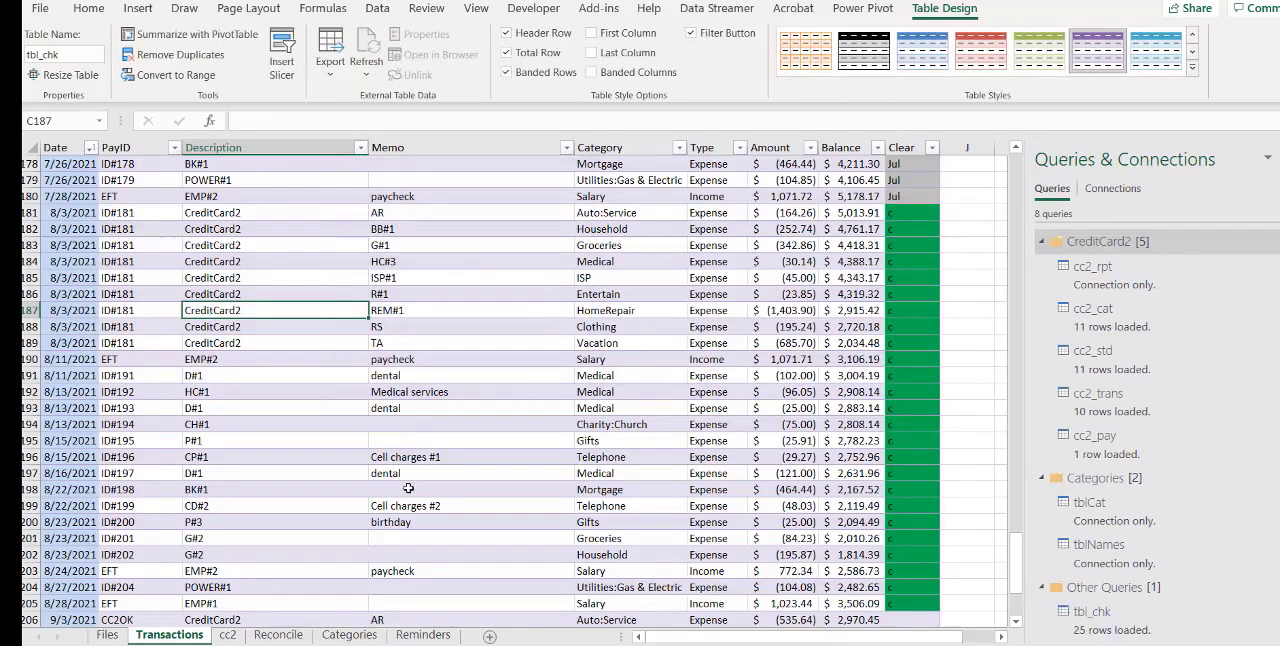
Go to the Reconcile sheet and autofit column B so the Begin and End dates fit
click(278, 635)
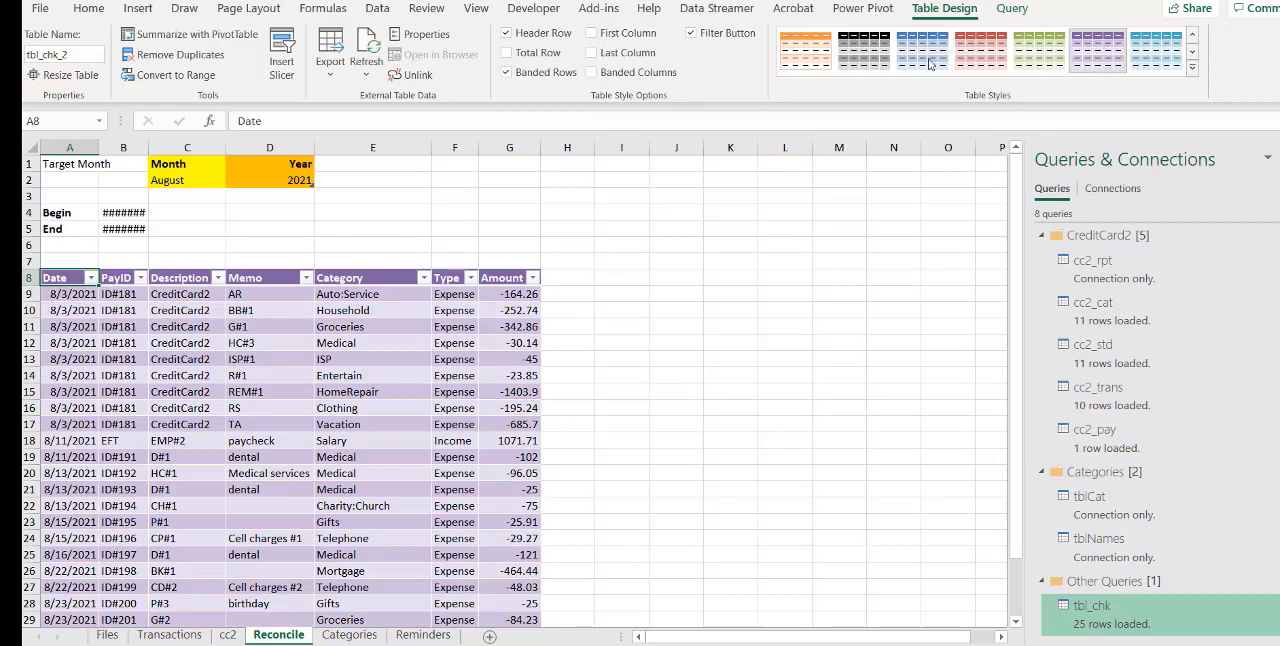
click(1104, 54)
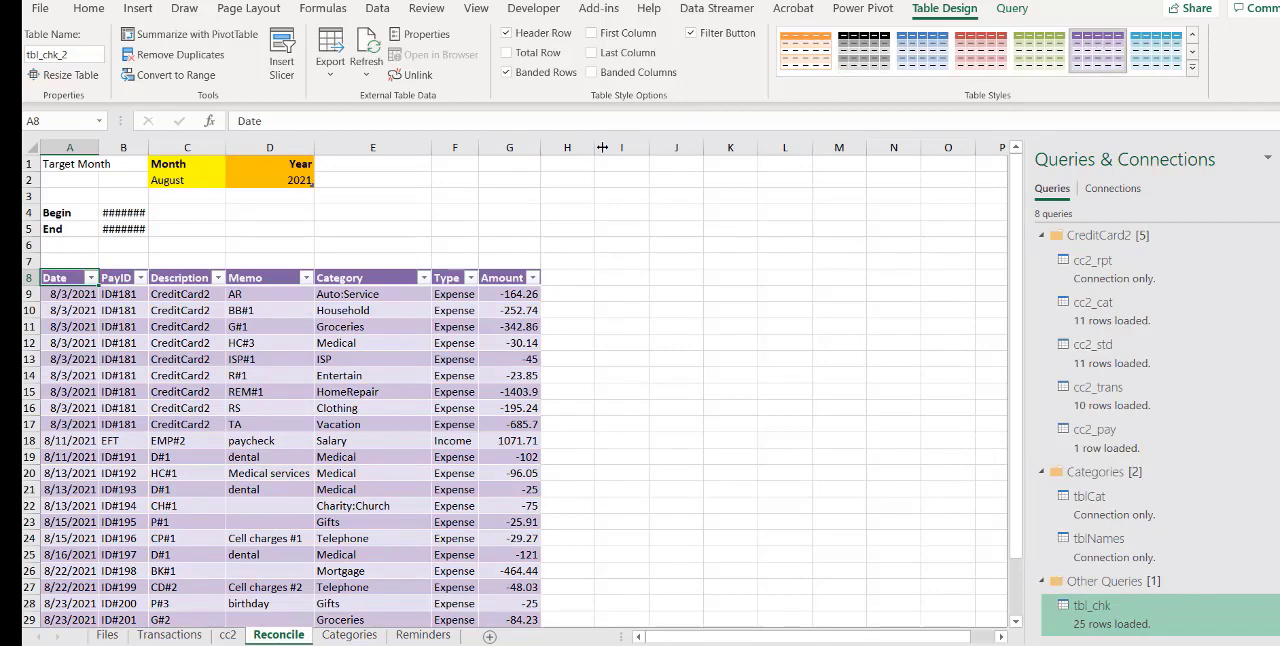
double_click(145, 151)
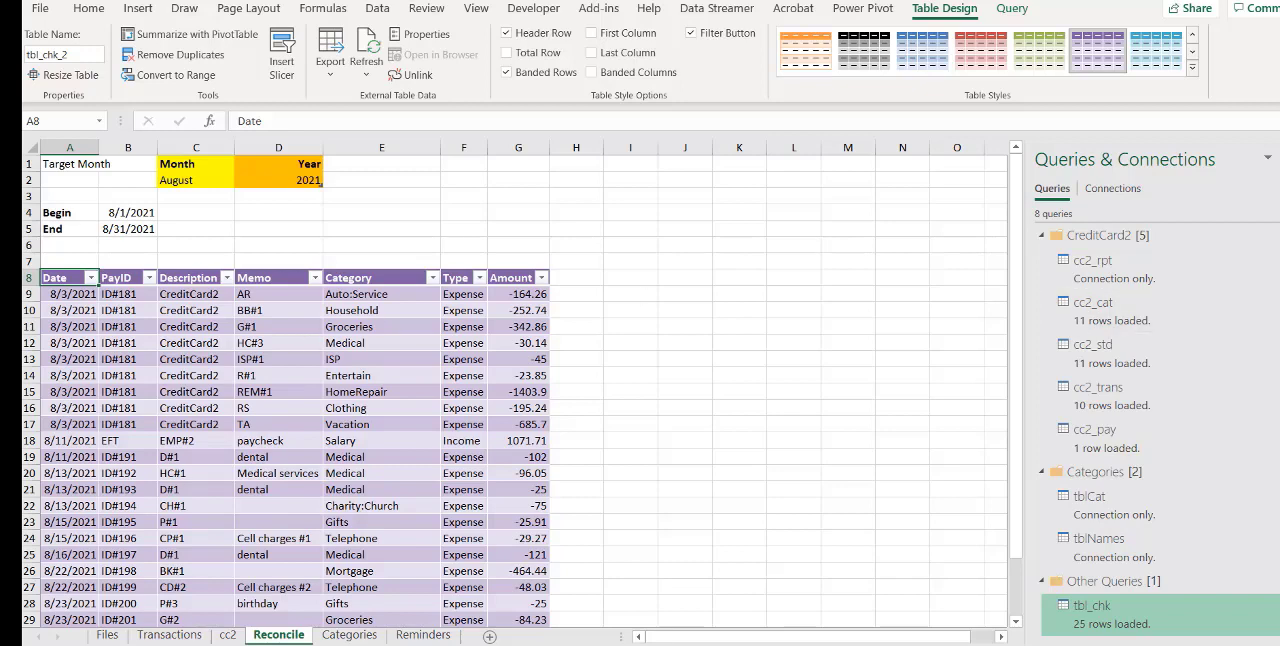
Format the loaded table's Amount values in G9:G33 as Accounting
click(537, 297)
drag(537, 297, 538, 604)
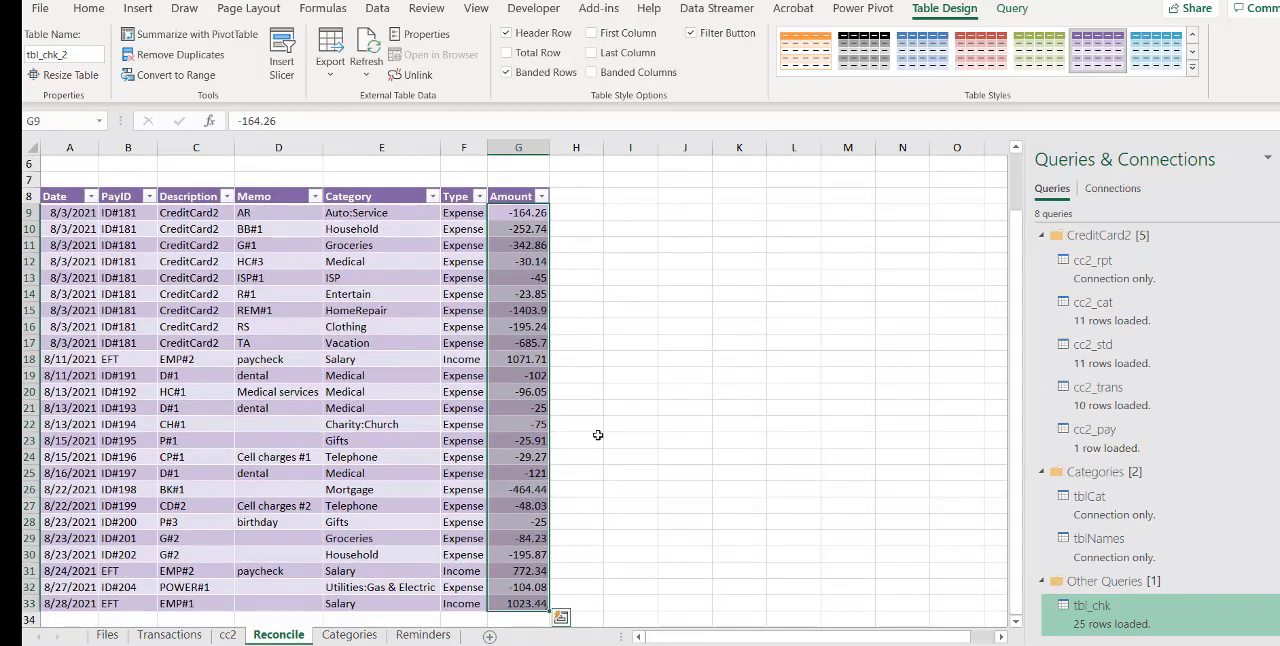
click(88, 8)
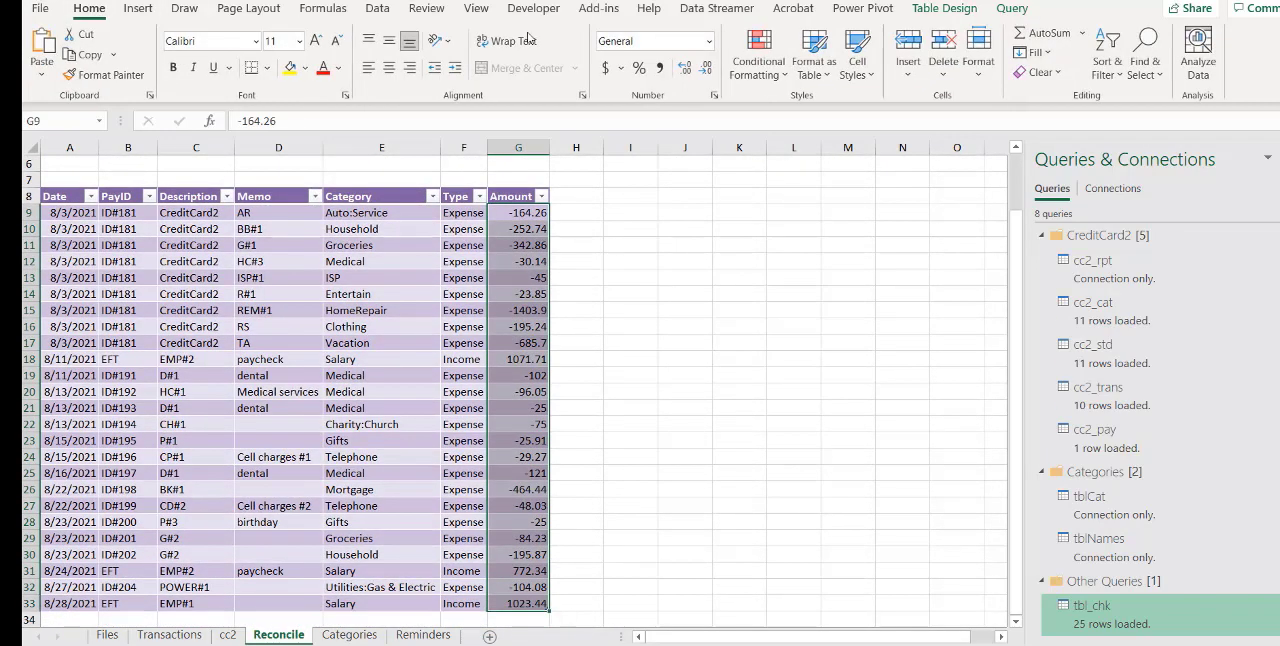
click(708, 44)
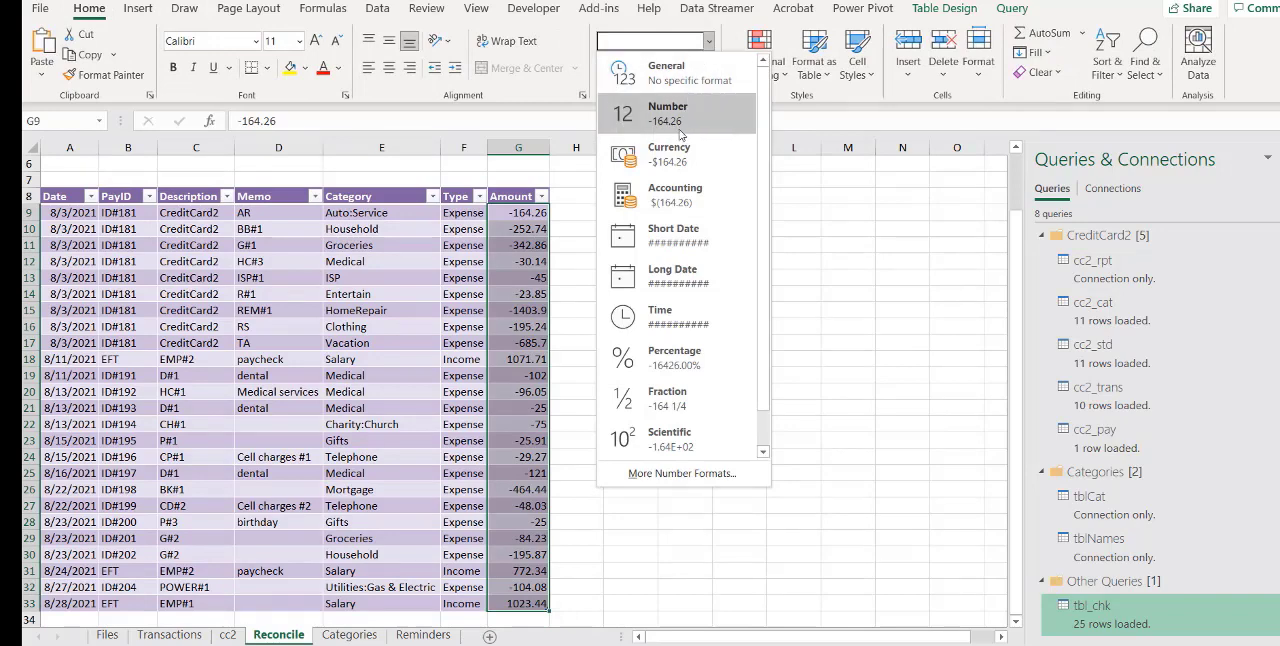
click(670, 200)
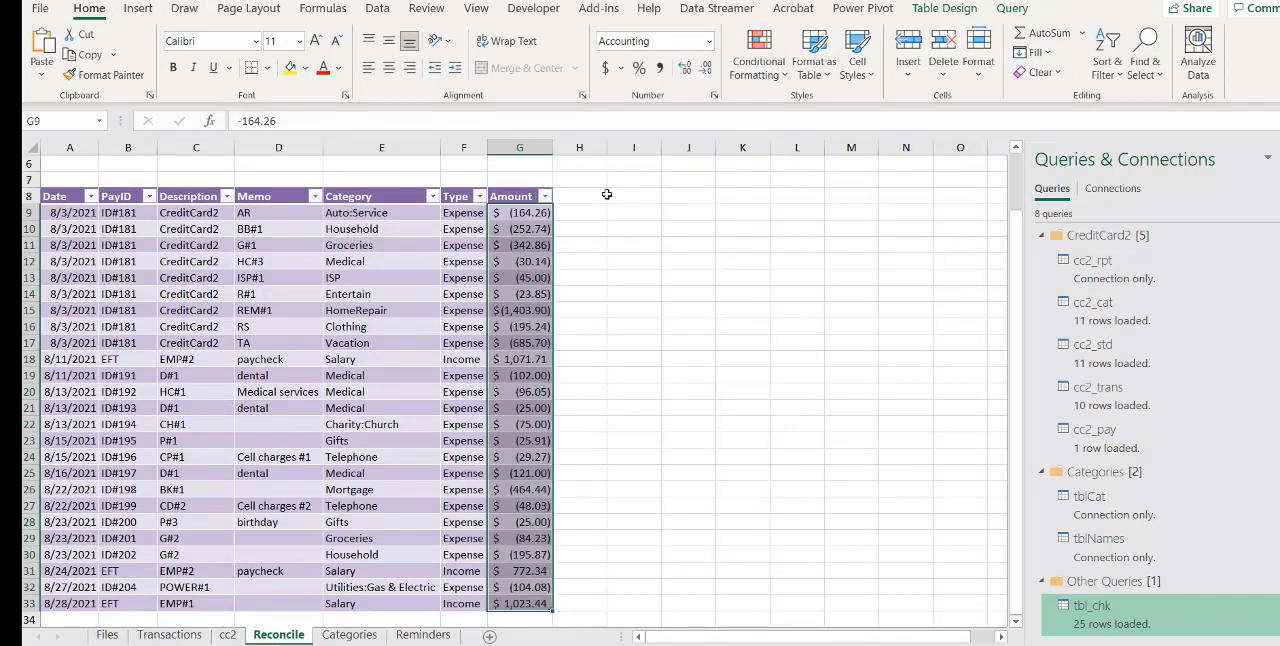
drag(1016, 221, 1017, 209)
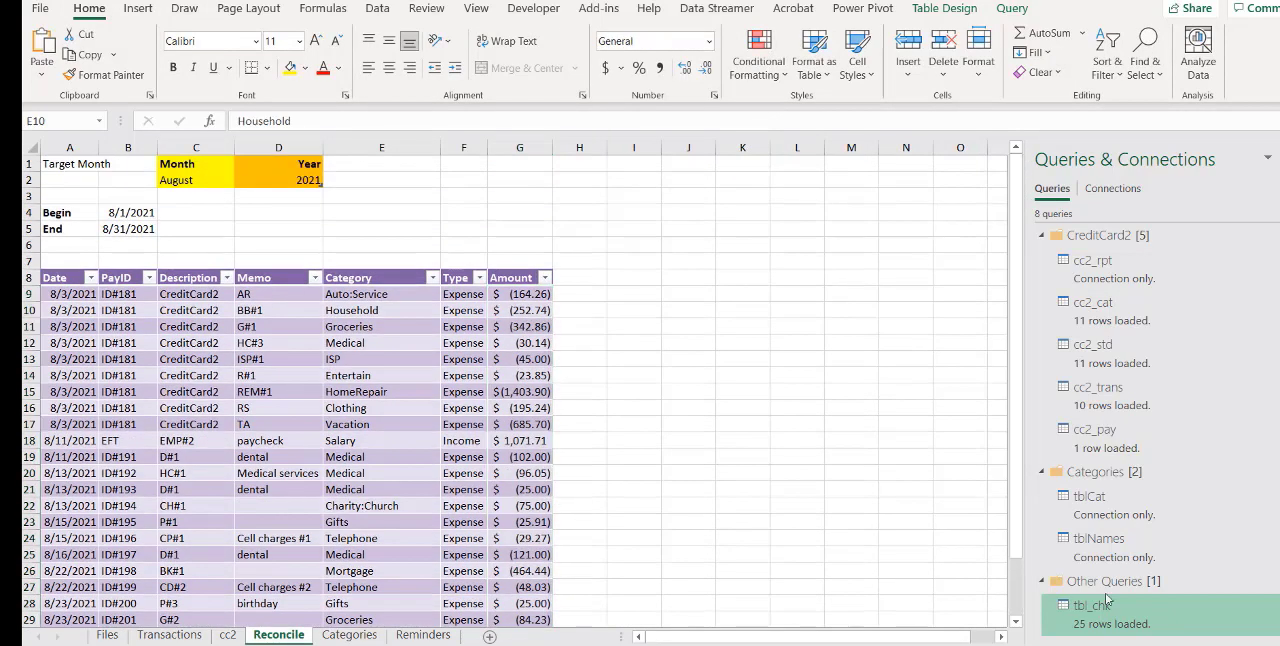
Open the tbl_chk query for editing, rename it bnk_reconcile, and close the editor keeping the changes
right_click(1101, 609)
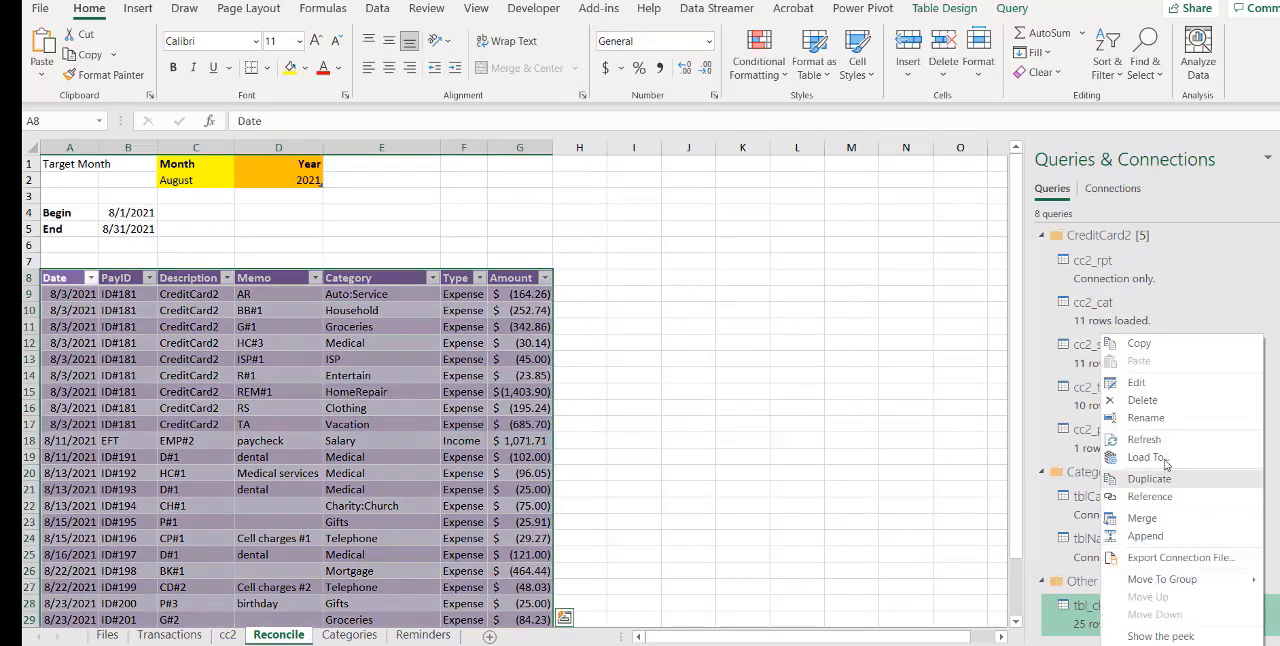
click(1155, 387)
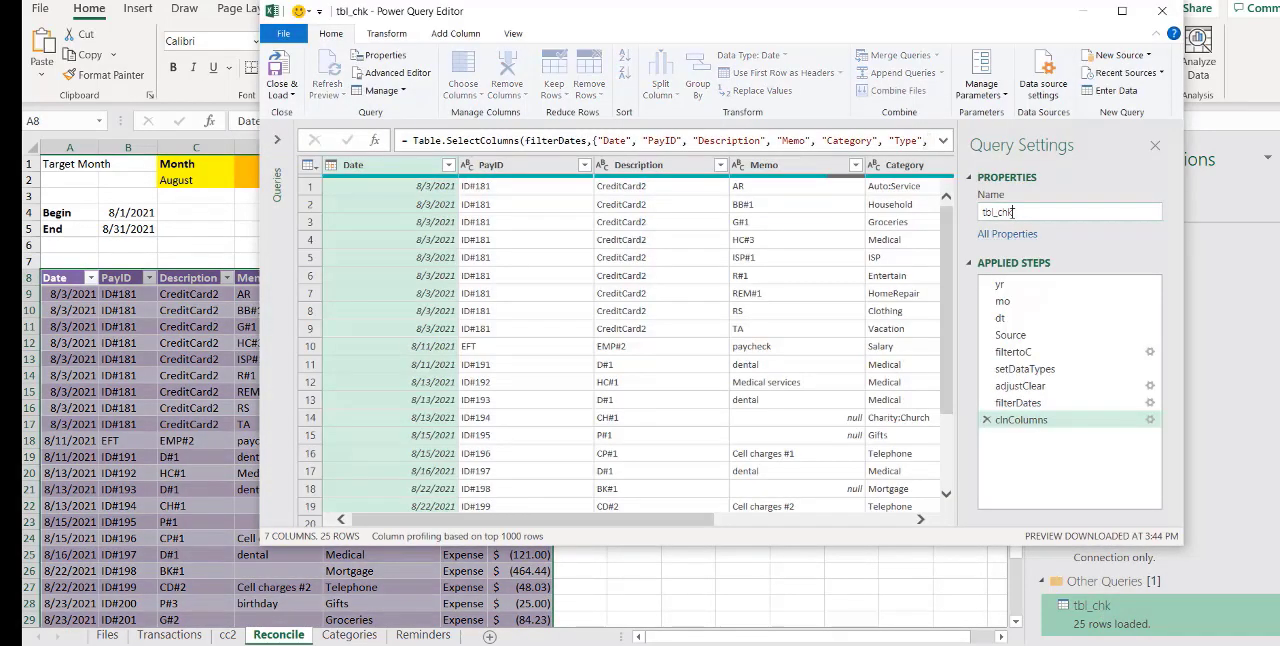
text(br)
text(k_recon)
text(cile)
key(Return)
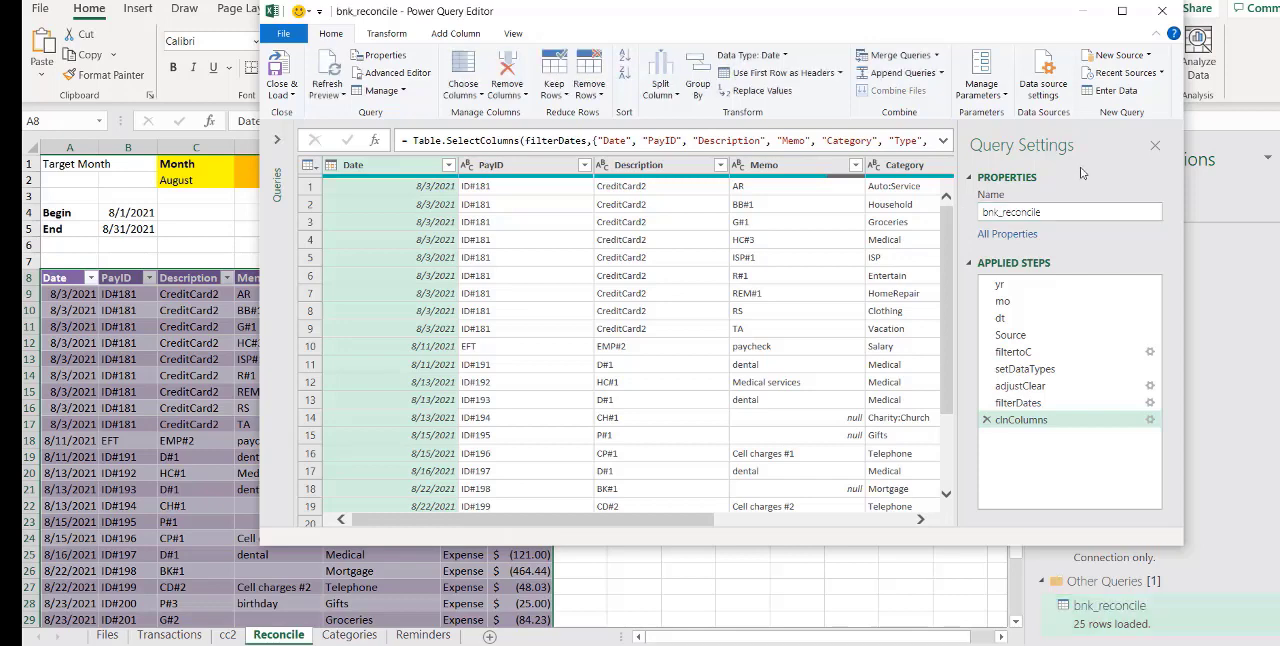
click(1162, 12)
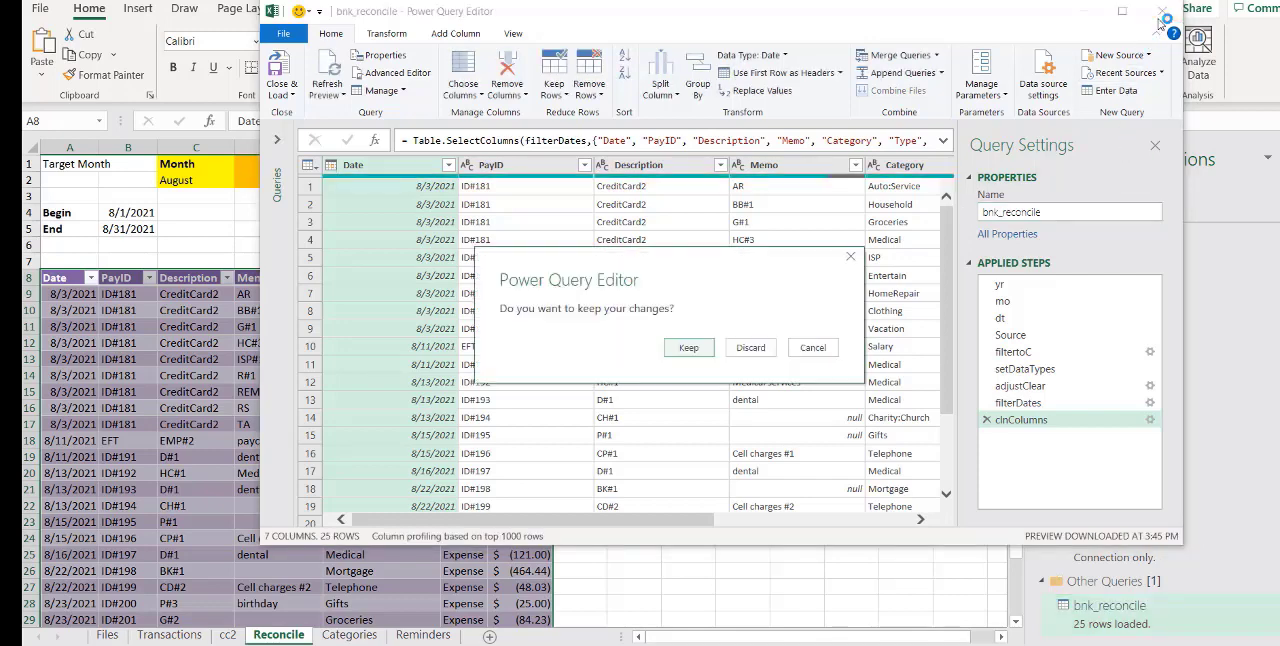
click(684, 348)
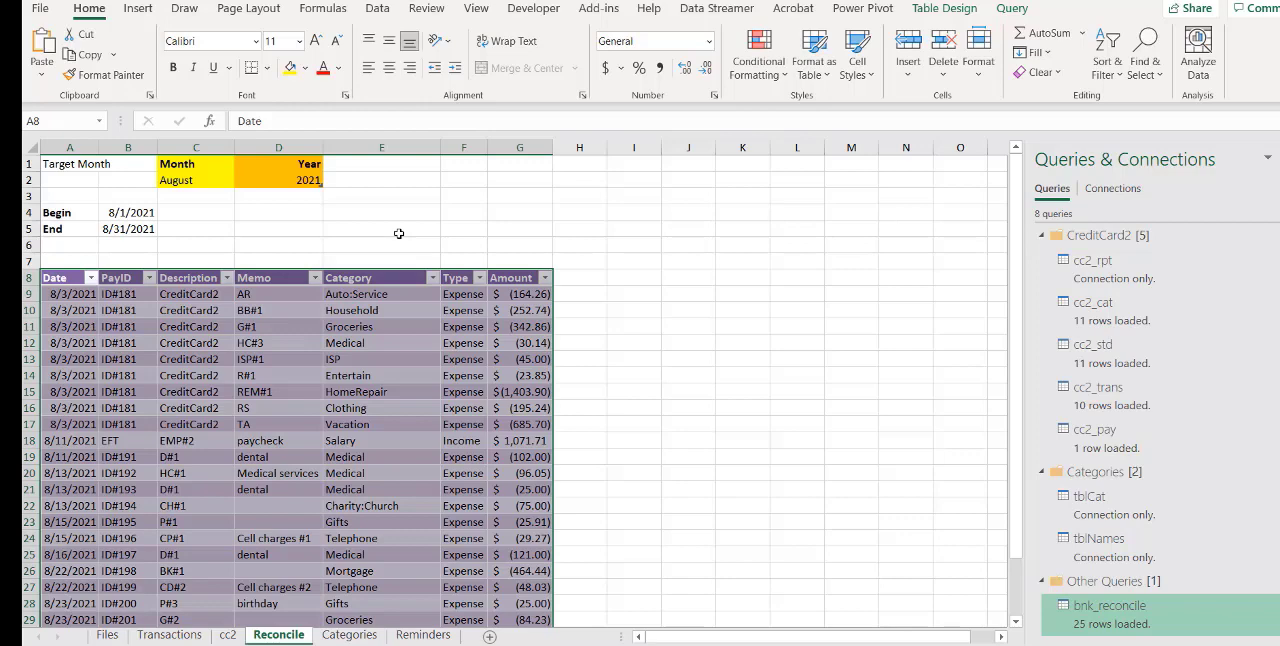
From the Files sheet, import Sheet1 of the bank.xlsx workbook on drive F: and open it for transformation in the query editor
click(107, 635)
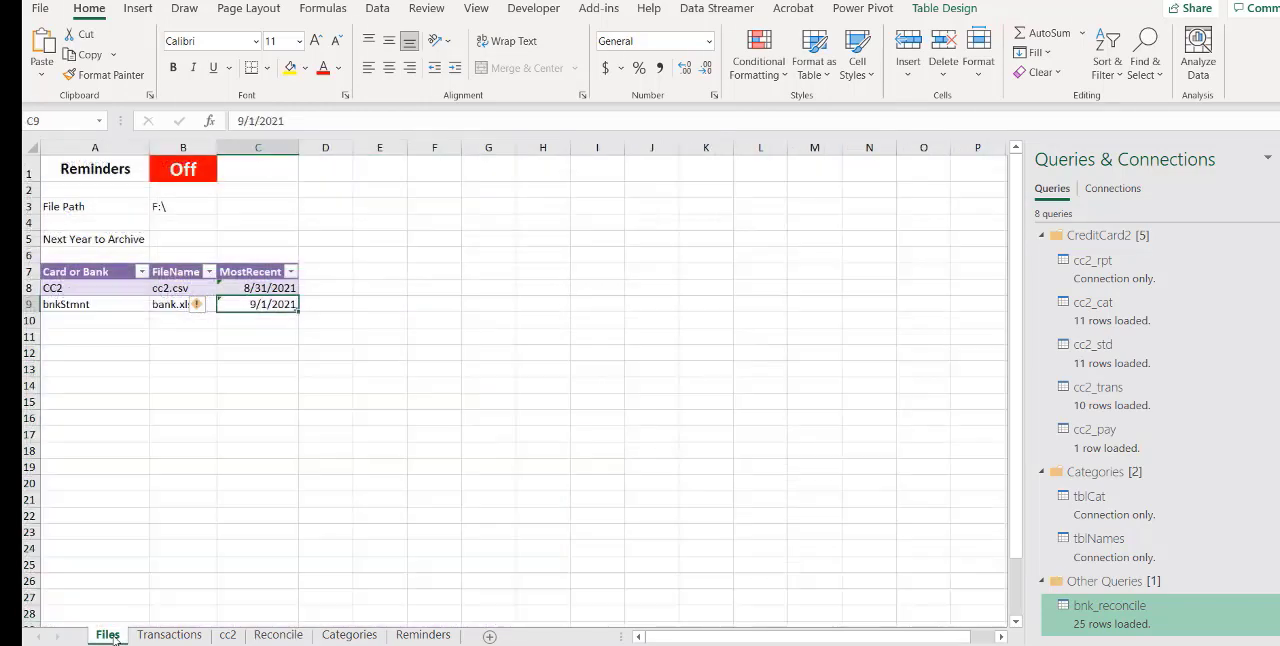
click(172, 308)
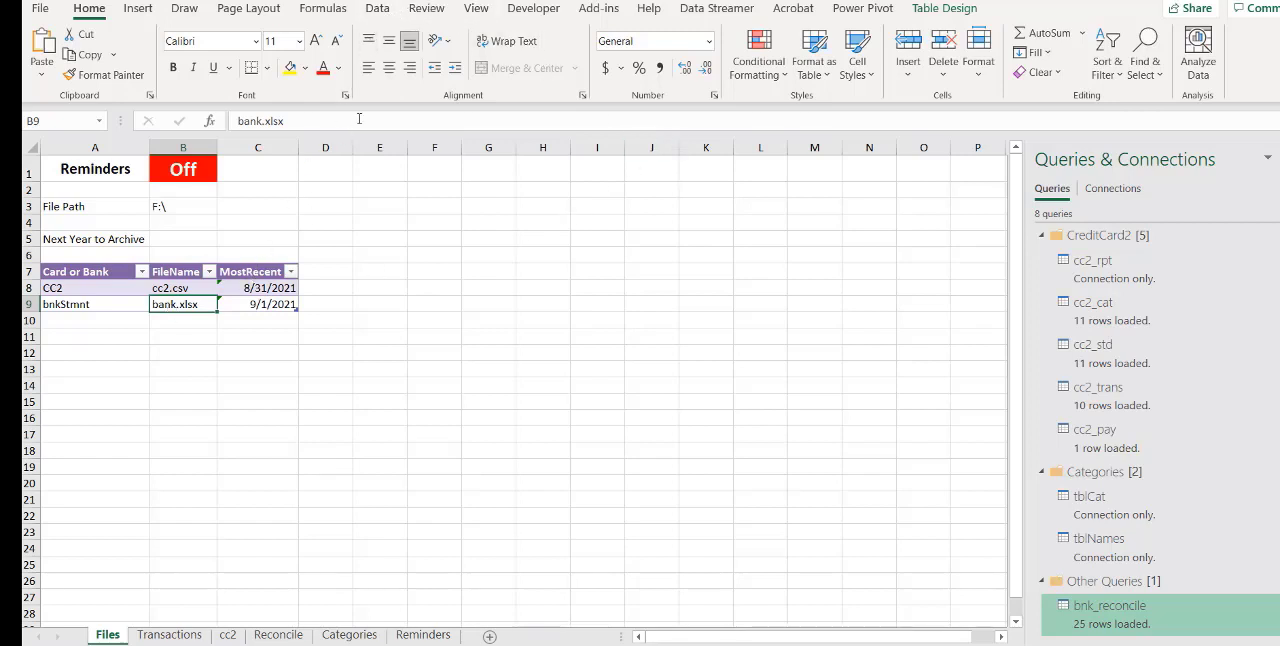
click(377, 8)
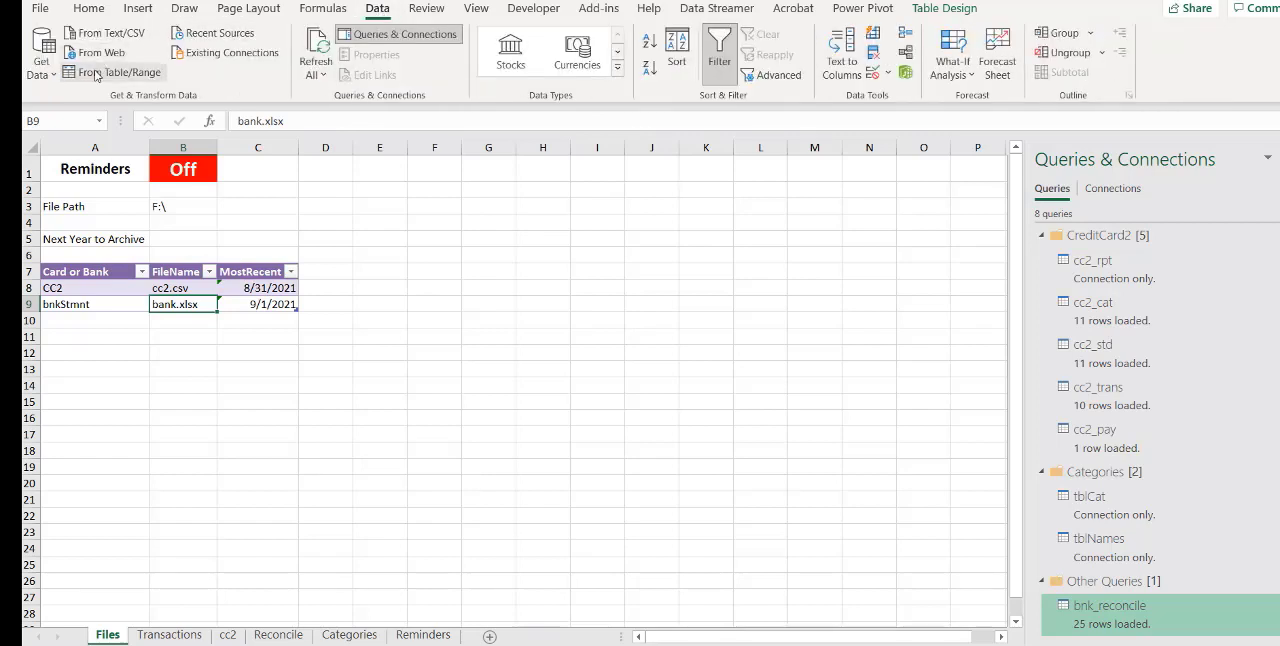
click(42, 62)
mouse_move(75, 122)
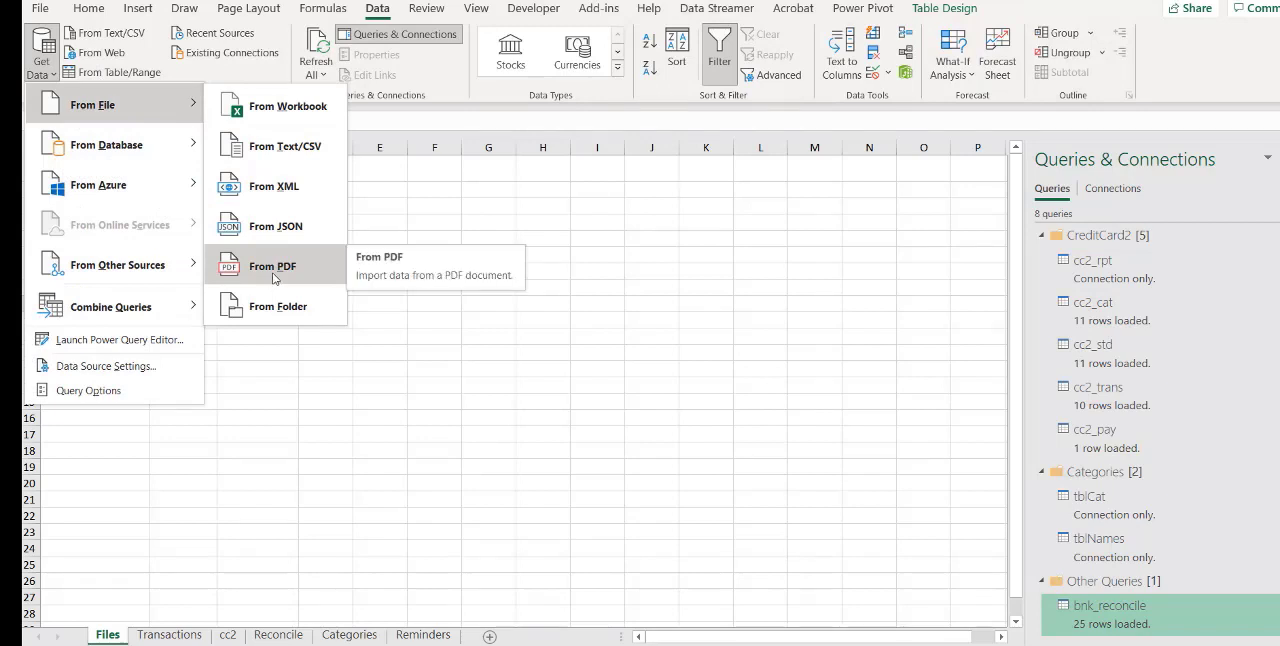
click(282, 110)
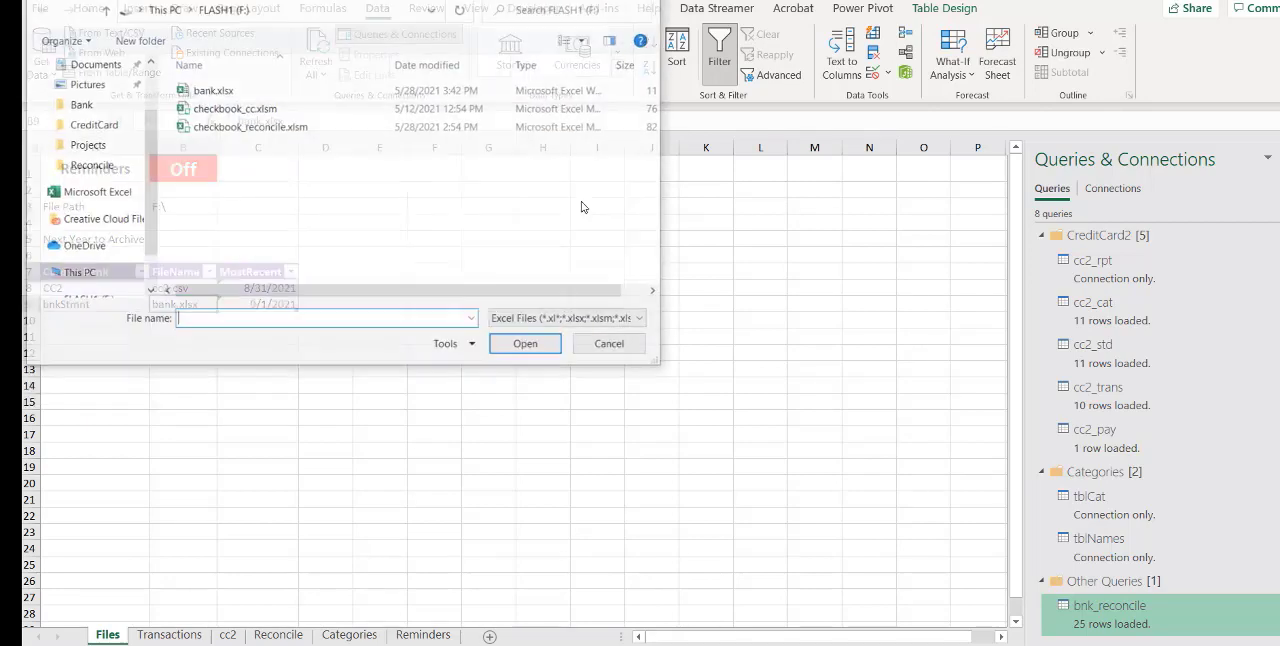
double_click(207, 90)
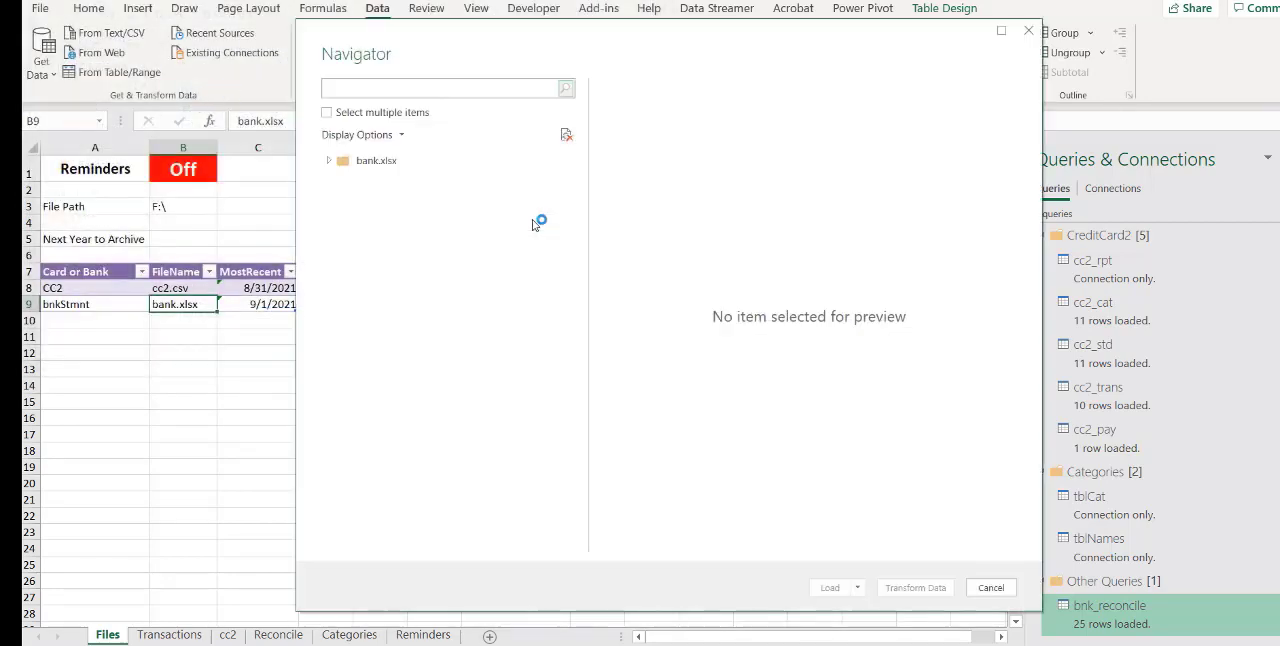
click(418, 184)
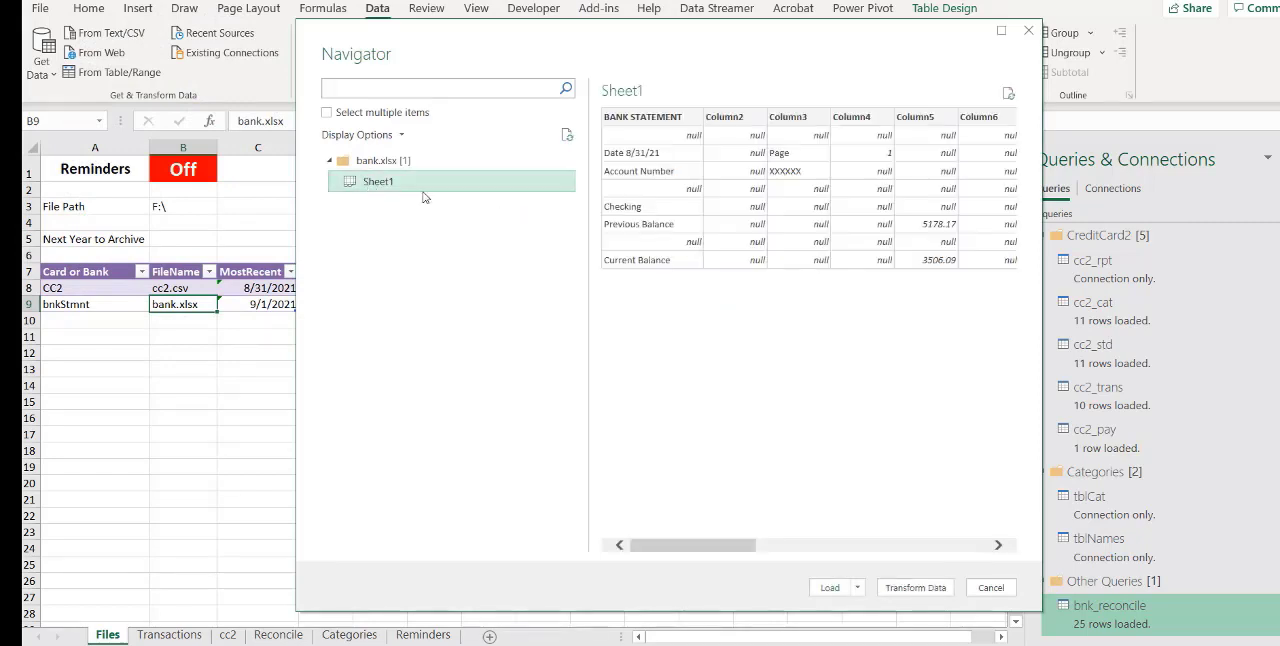
click(910, 588)
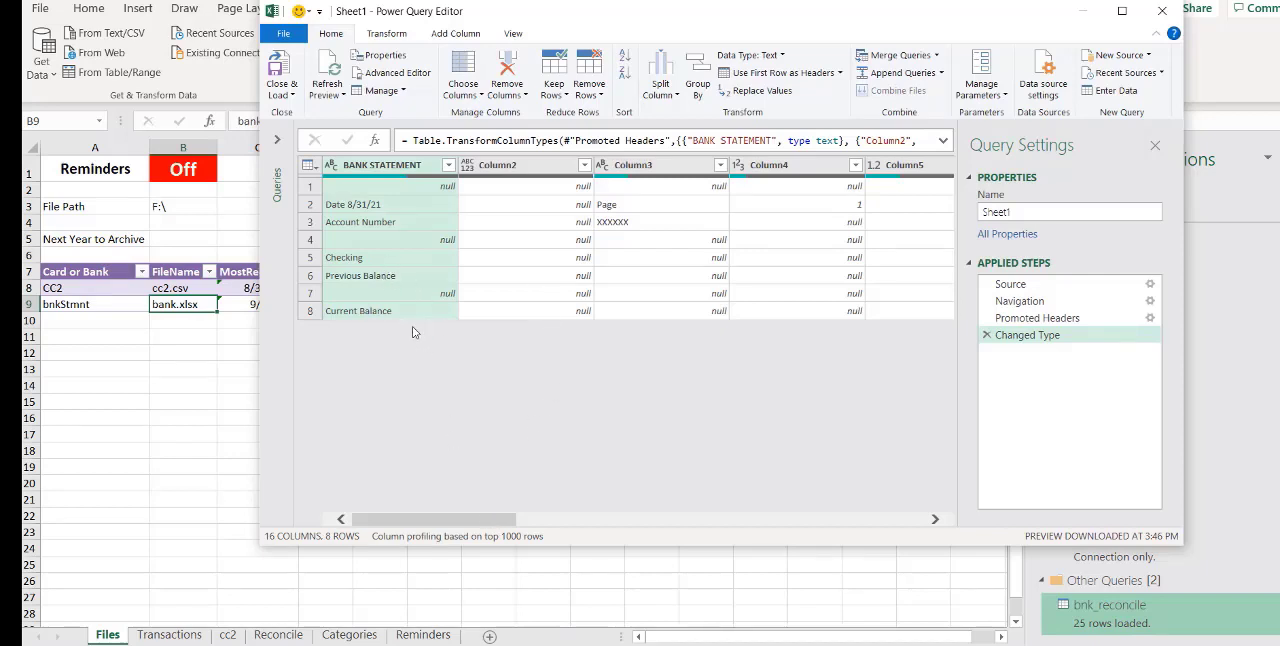
Filter out the rows that are empty in Column5 of the bank statement query
drag(492, 521, 426, 534)
drag(491, 518, 563, 520)
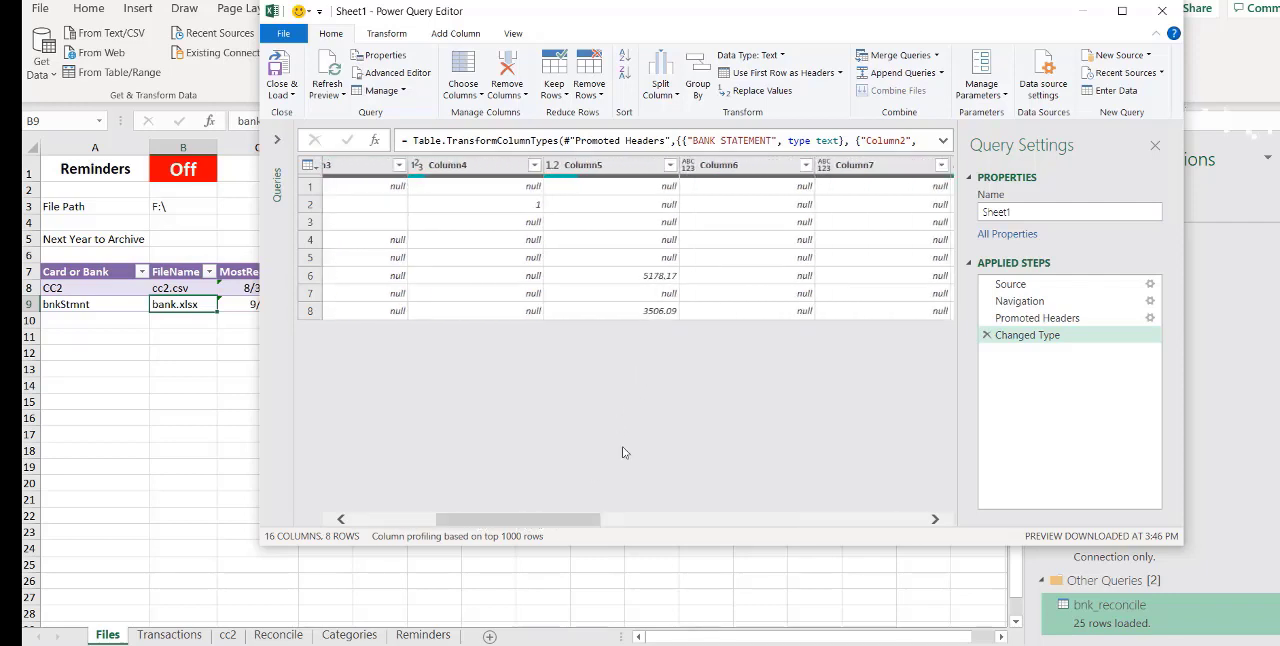
mouse_move(576, 522)
mouse_down()
mouse_move(860, 522)
mouse_move(576, 530)
mouse_up()
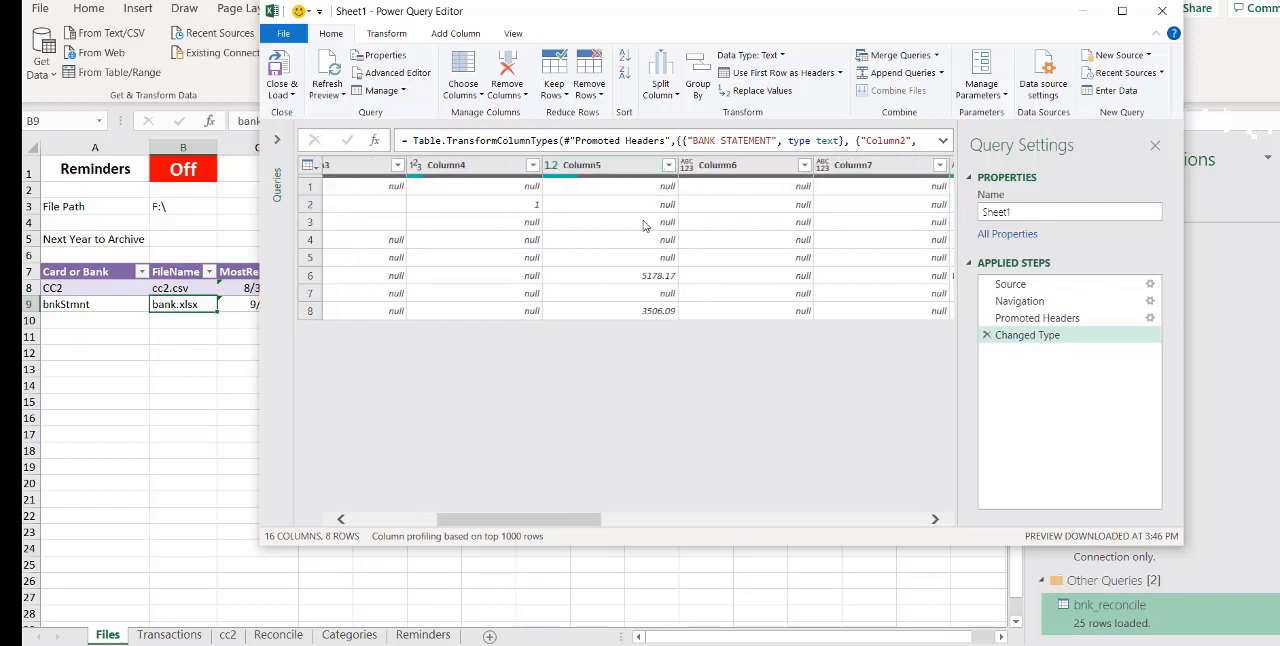
click(667, 172)
click(668, 166)
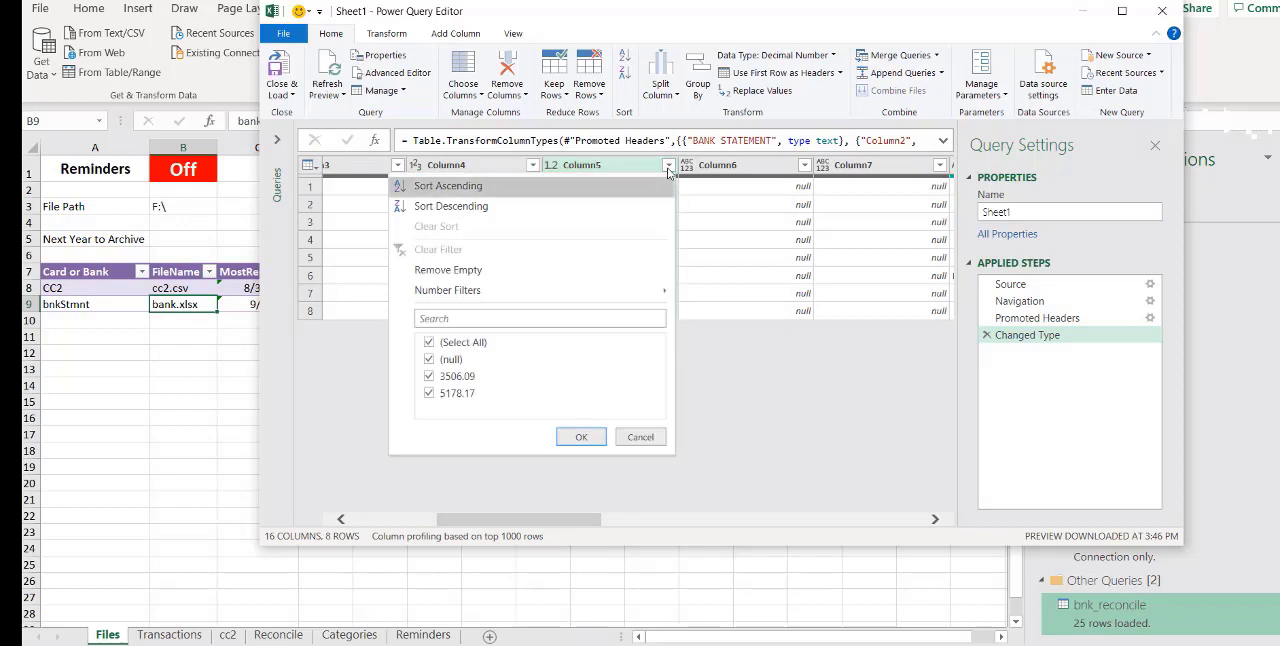
click(584, 272)
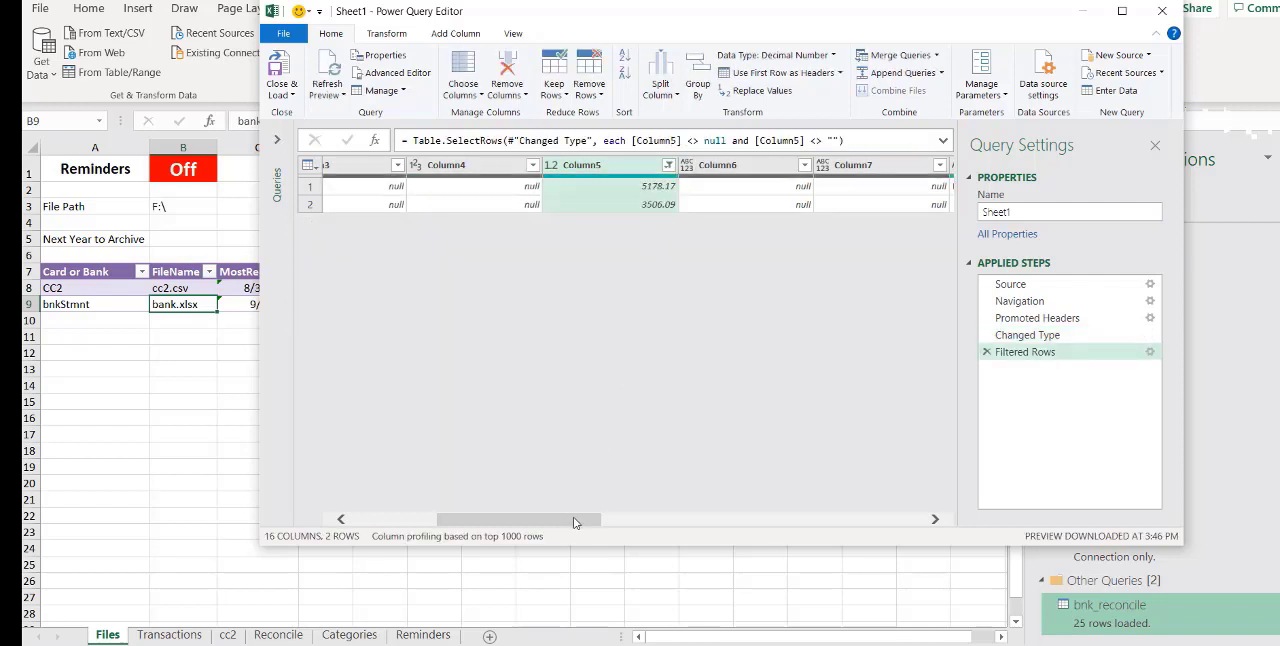
Remove all columns other than Column5 from the bank statement query
mouse_move(575, 527)
mouse_down()
mouse_move(430, 525)
mouse_move(556, 529)
mouse_up()
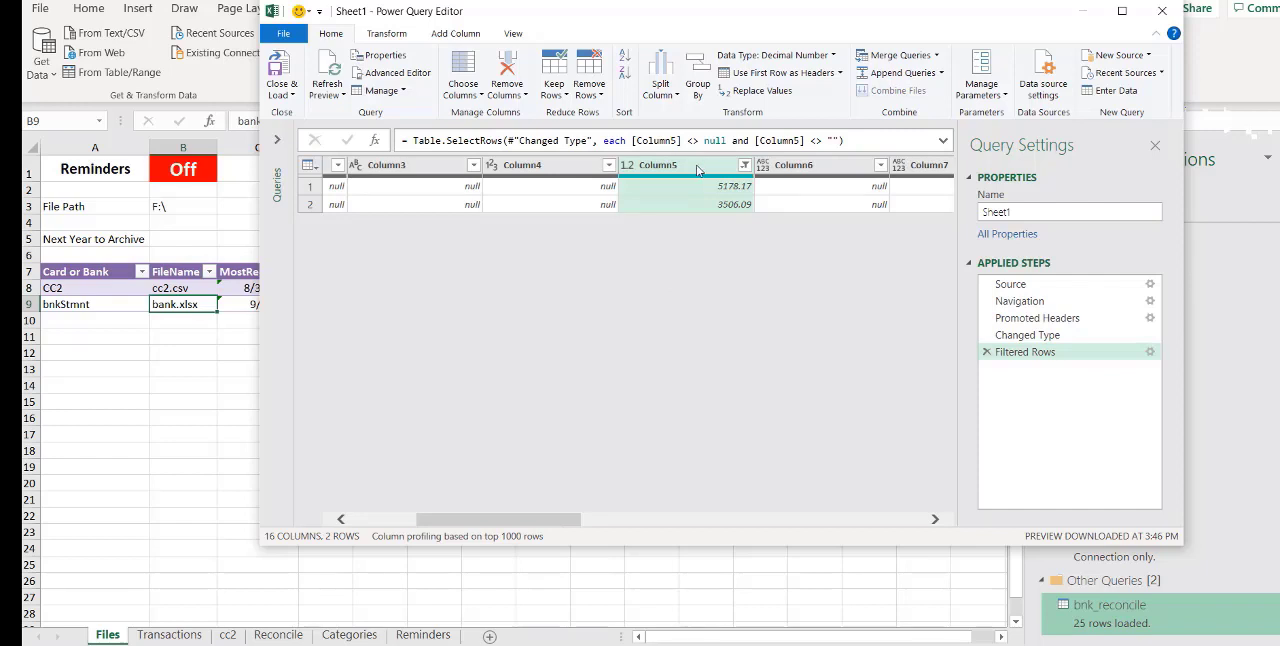
click(524, 96)
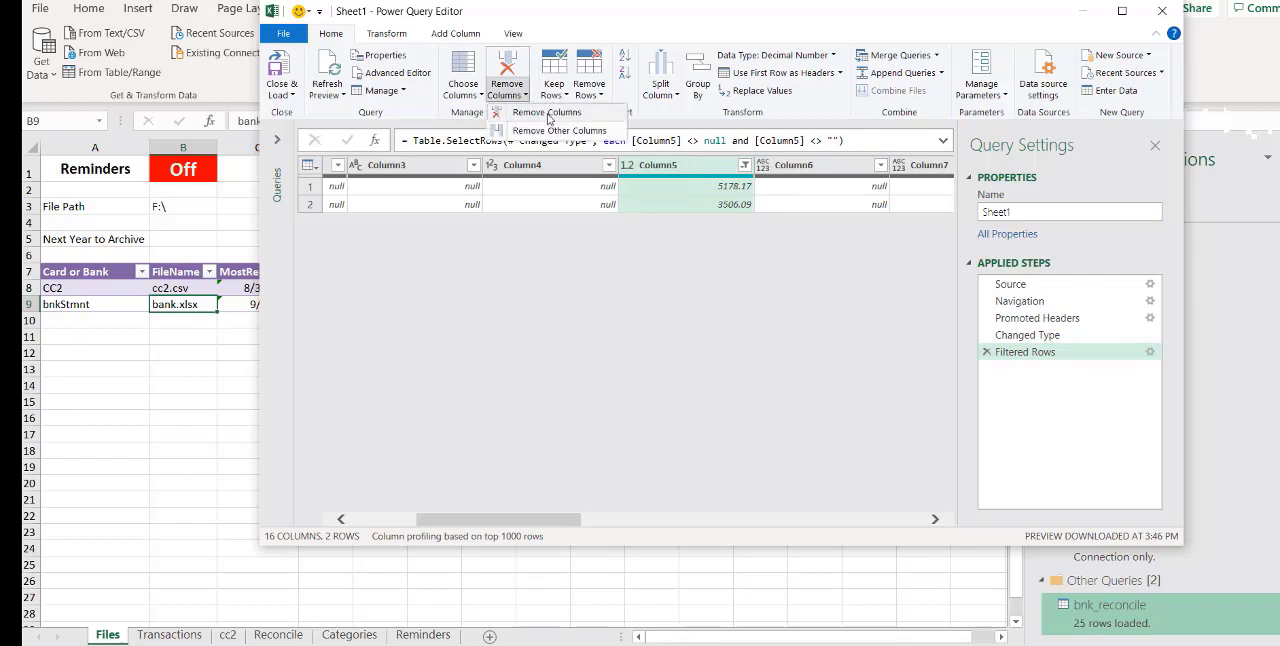
click(558, 131)
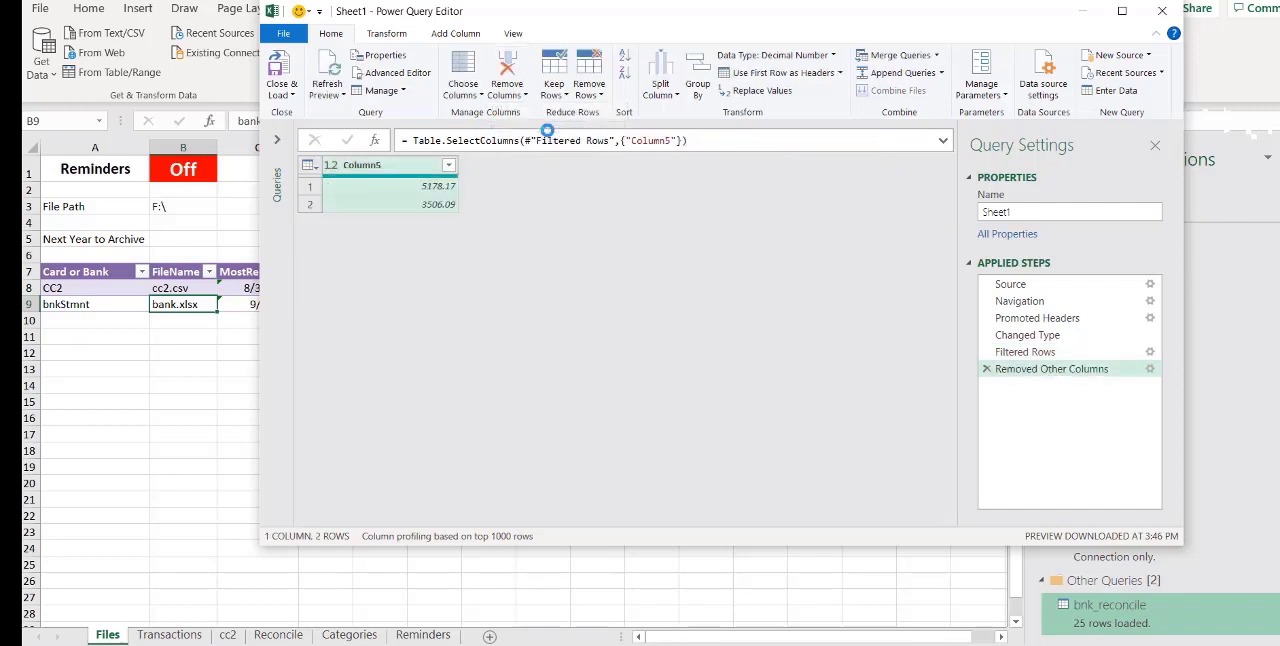
Rename Column5 as Balances
double_click(383, 168)
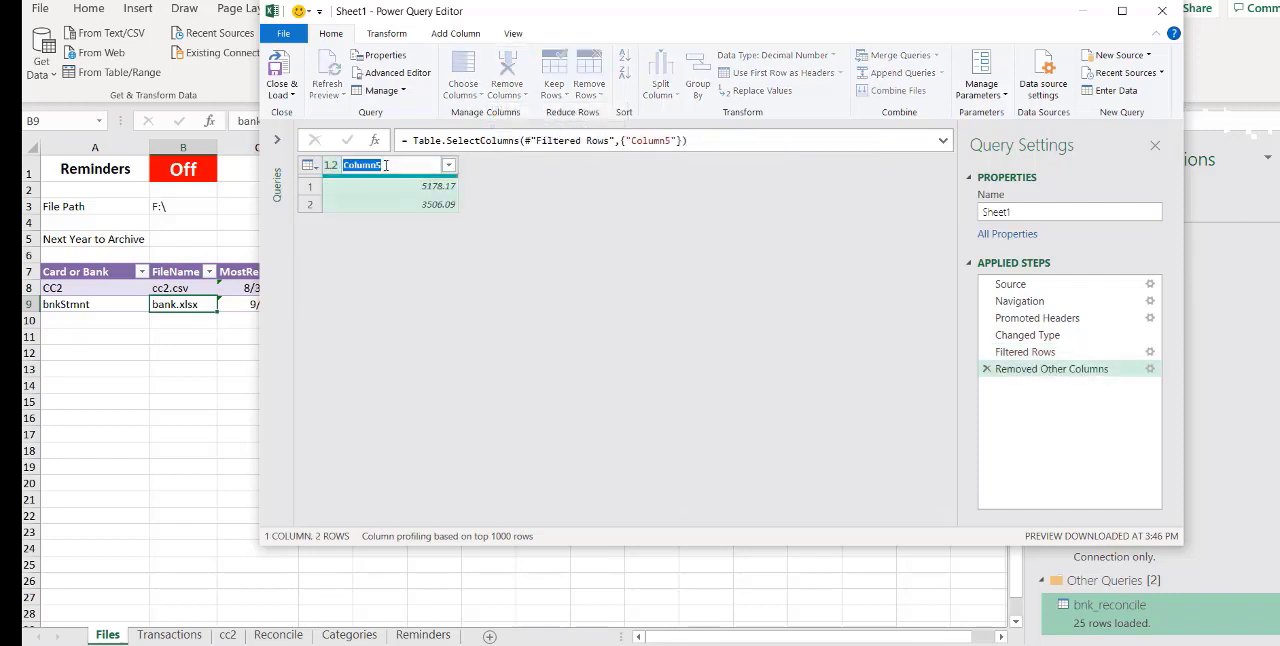
text(Balances)
key(Return)
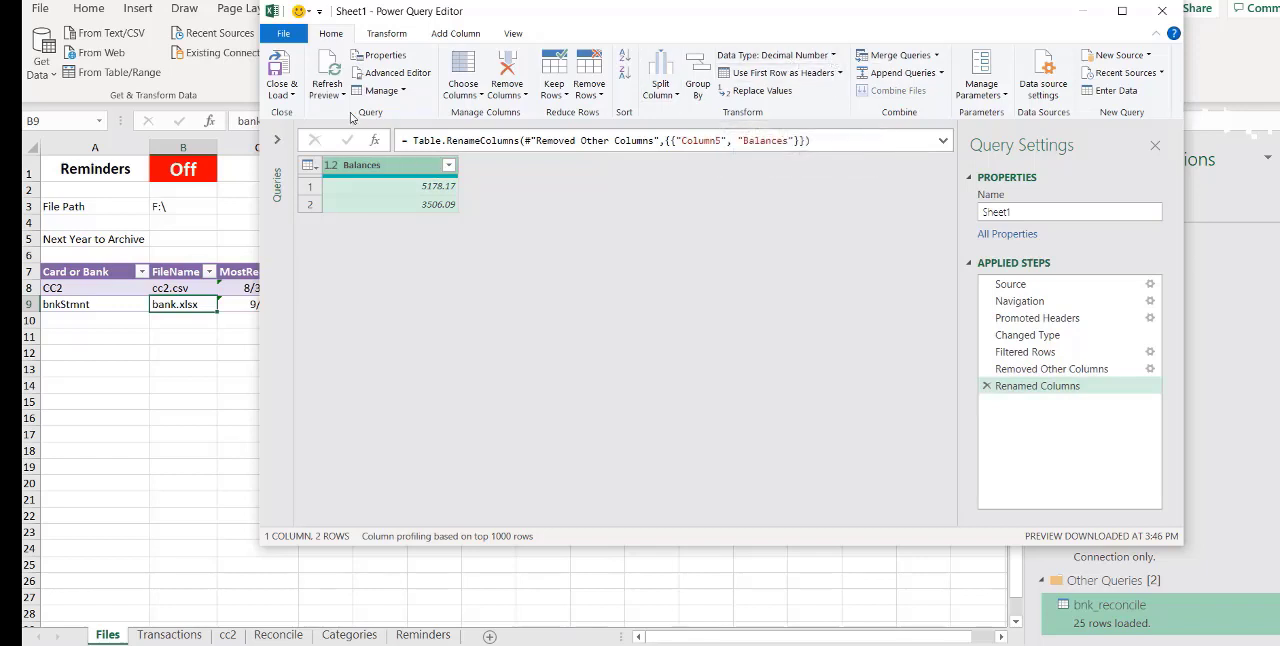
Load the balances query as a table into cell E3 of the Reconcile sheet and widen column E to fit the category names
click(291, 96)
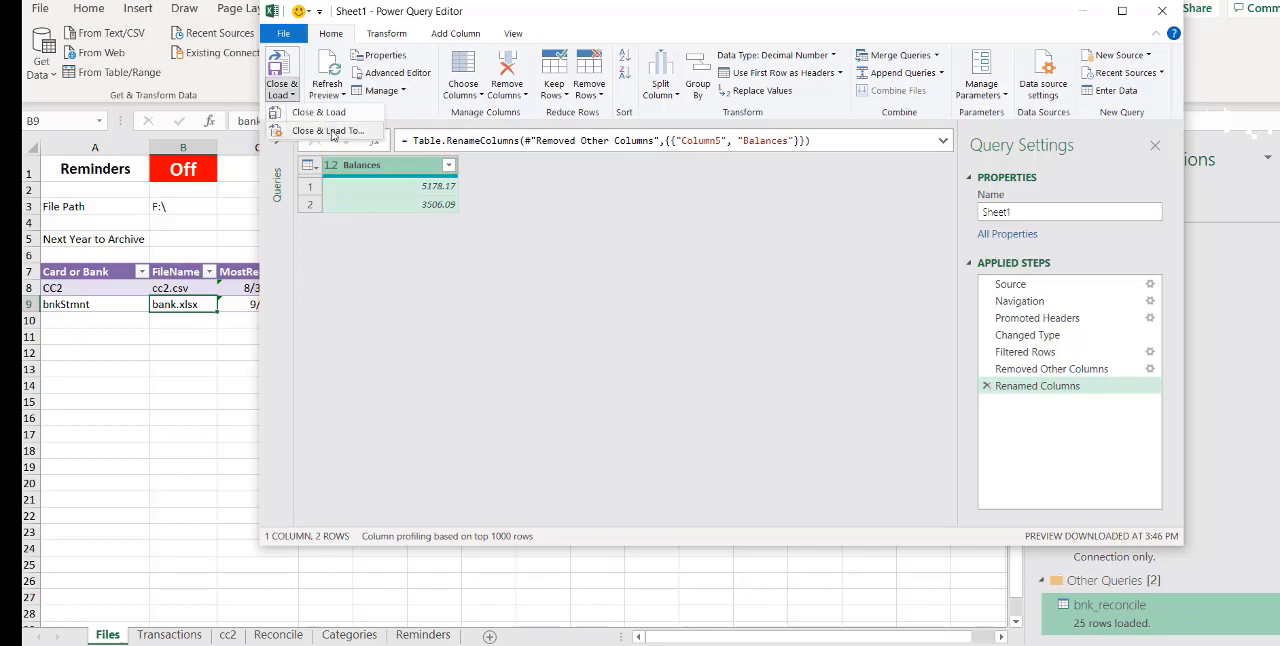
click(331, 130)
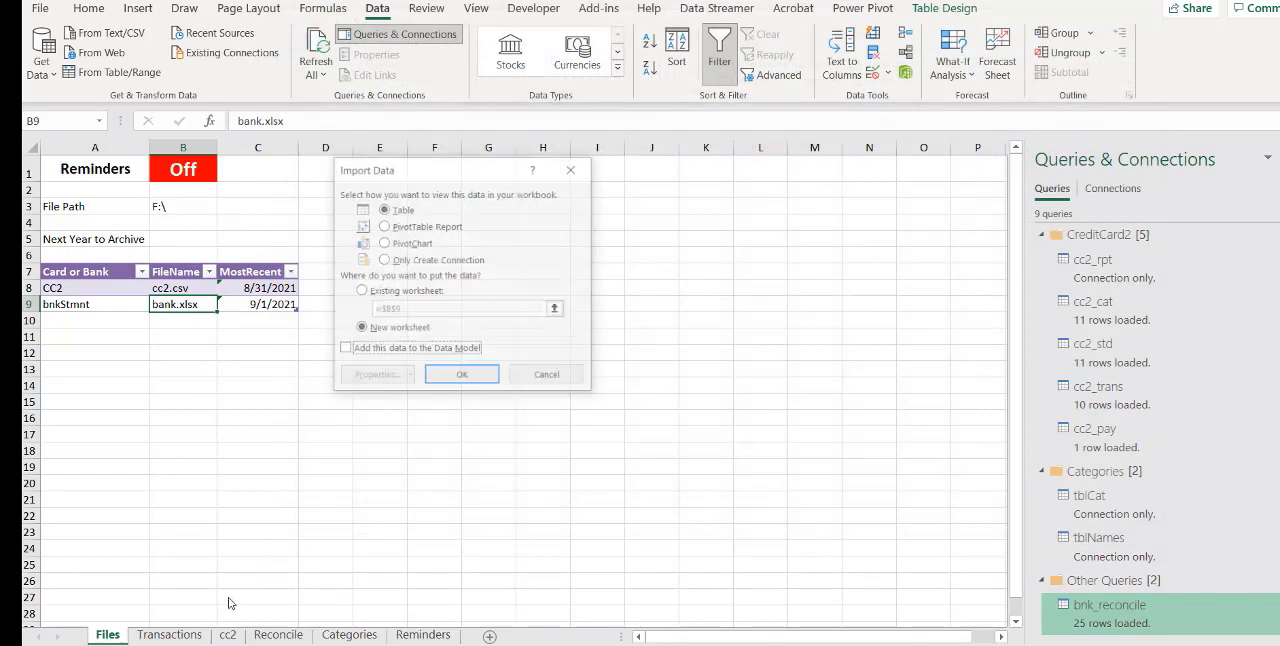
click(372, 292)
click(286, 638)
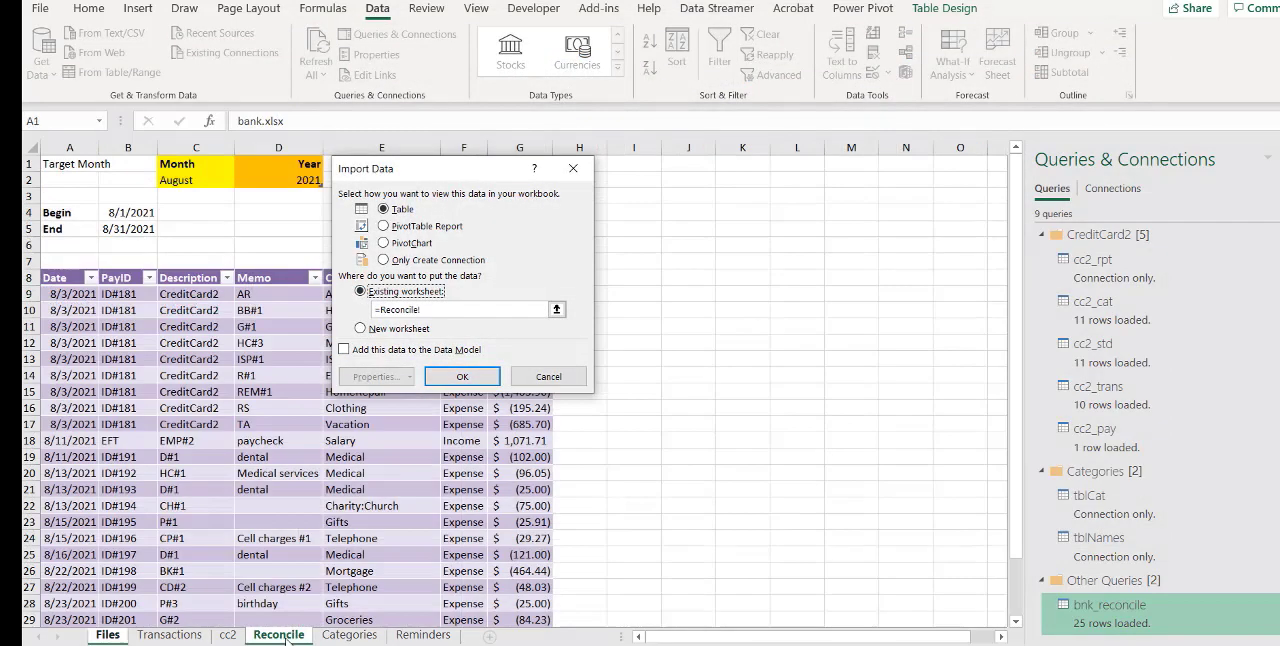
drag(470, 178, 778, 217)
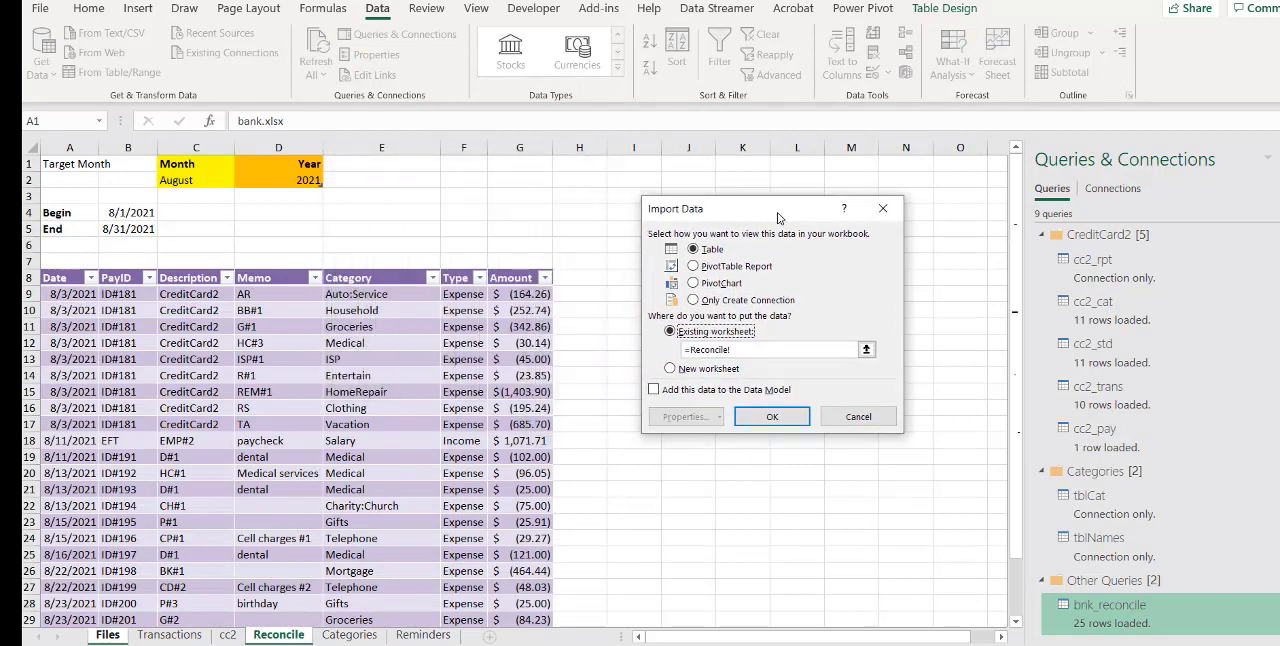
click(376, 196)
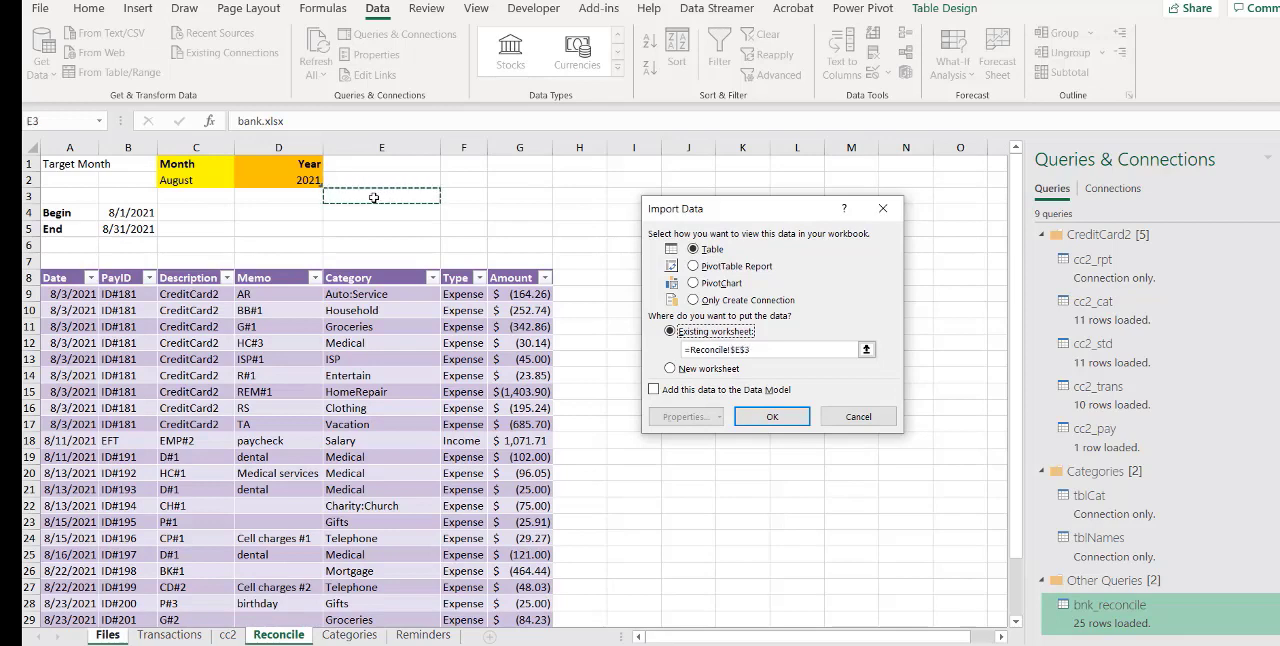
click(770, 417)
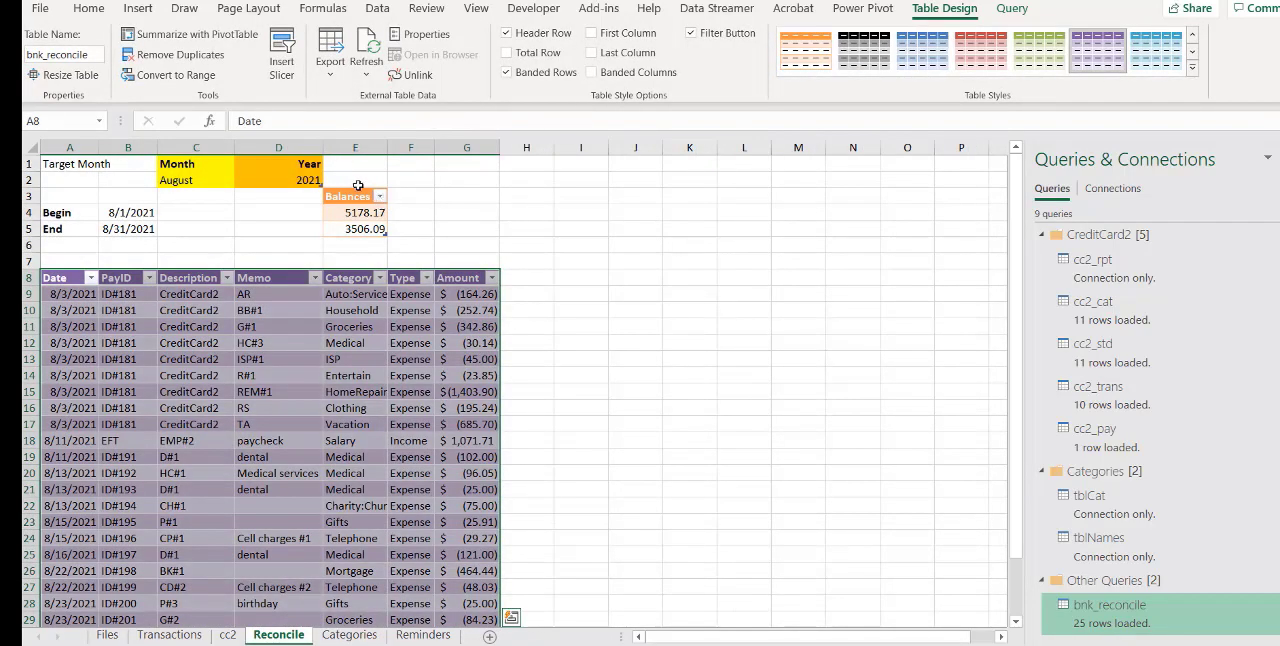
drag(350, 196, 350, 220)
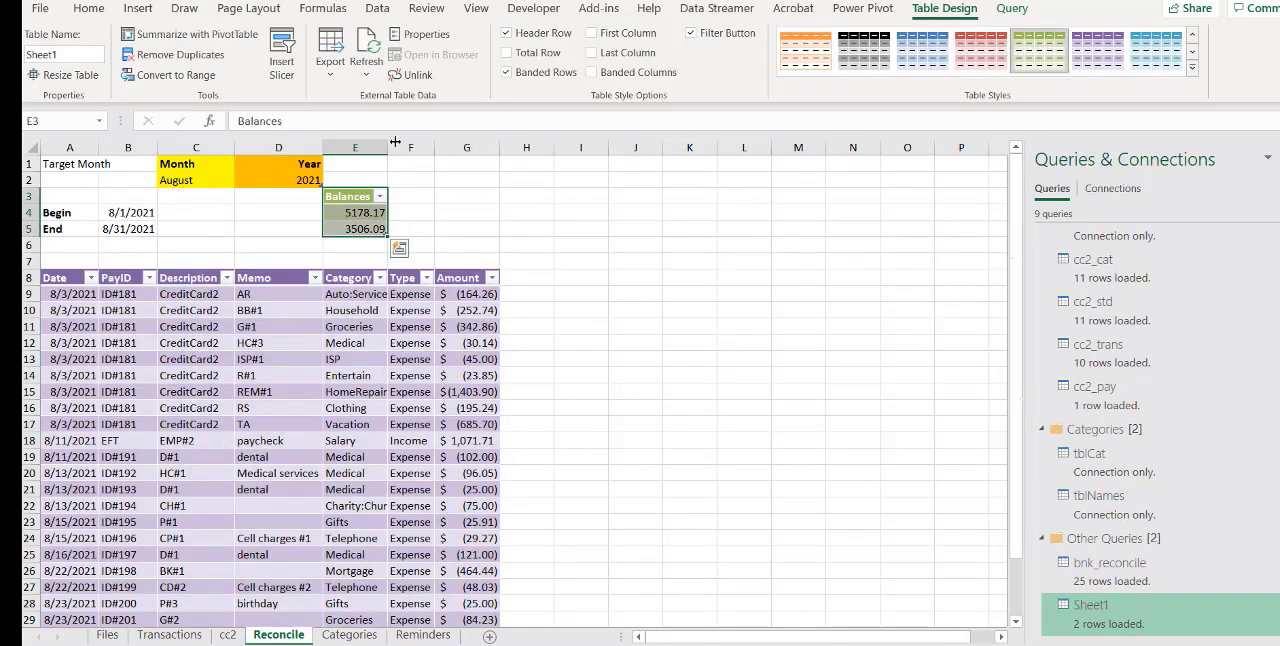
drag(387, 147, 440, 147)
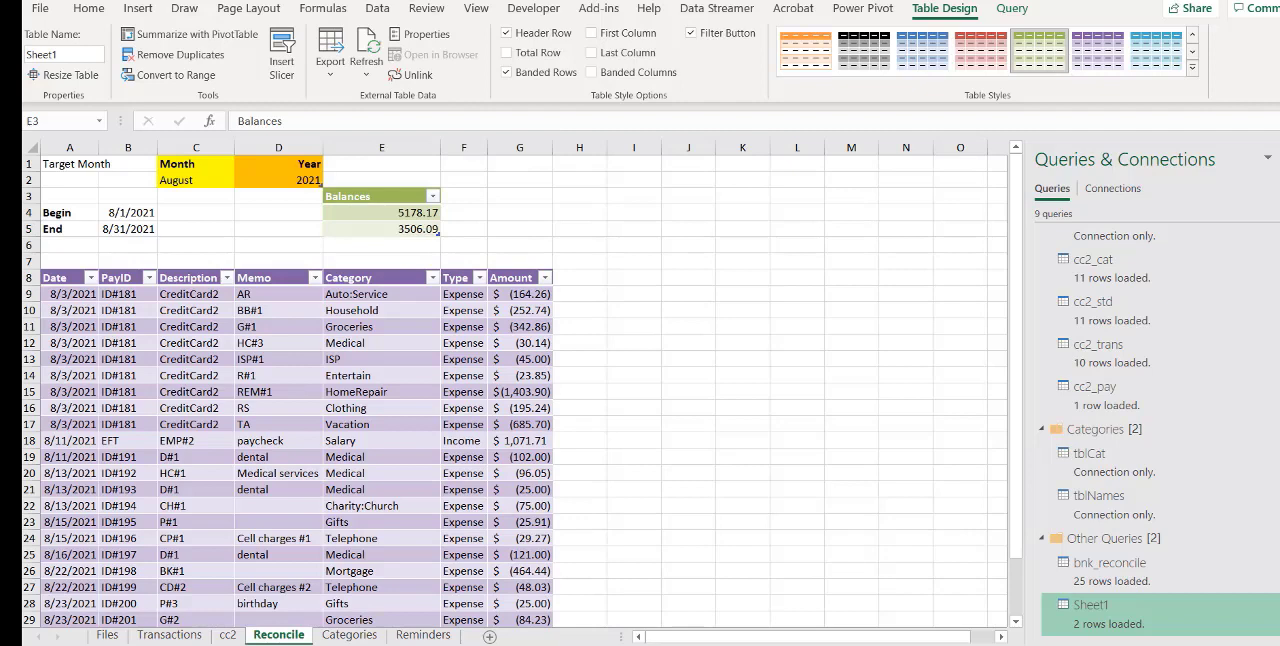
Open the Sheet1 query for editing and rename it bnk_bal
right_click(1145, 620)
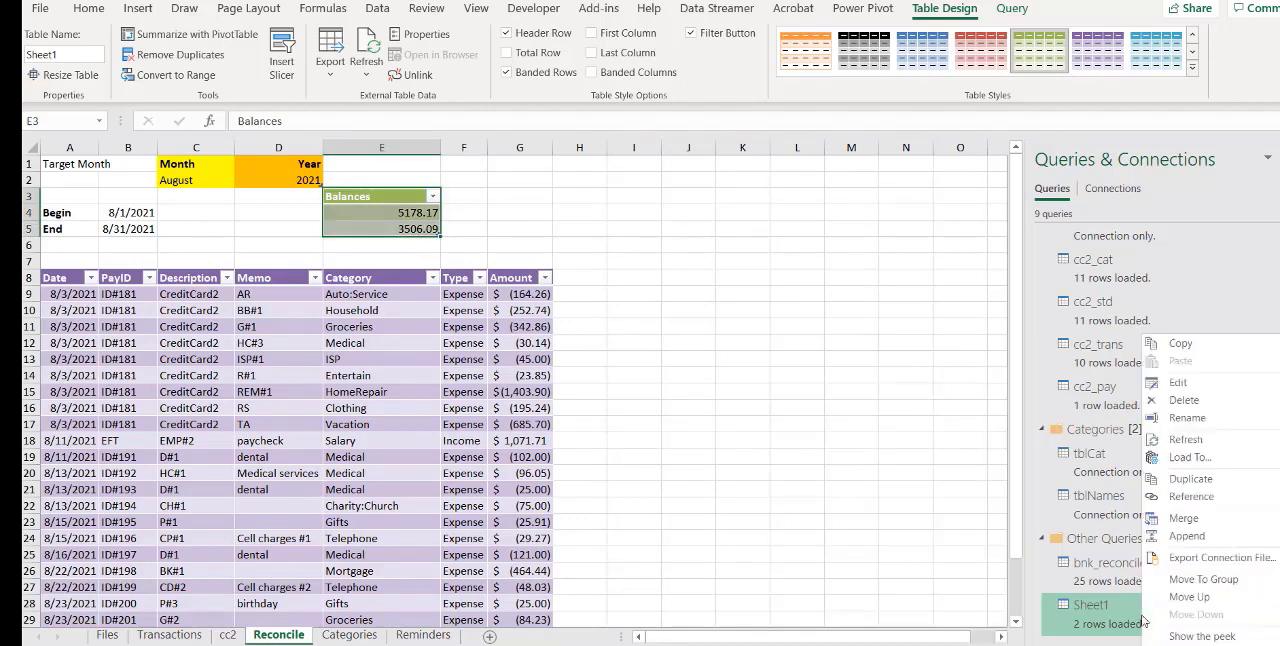
click(1180, 383)
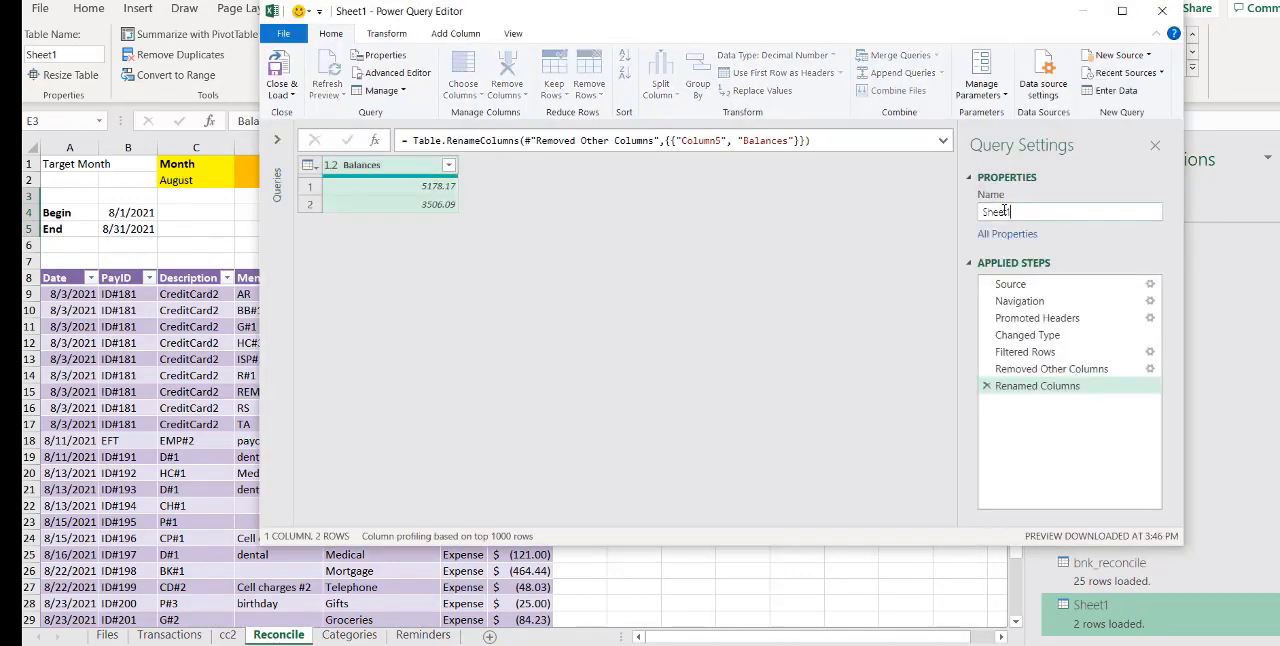
double_click(1004, 210)
text(bnk_)
key(Return)
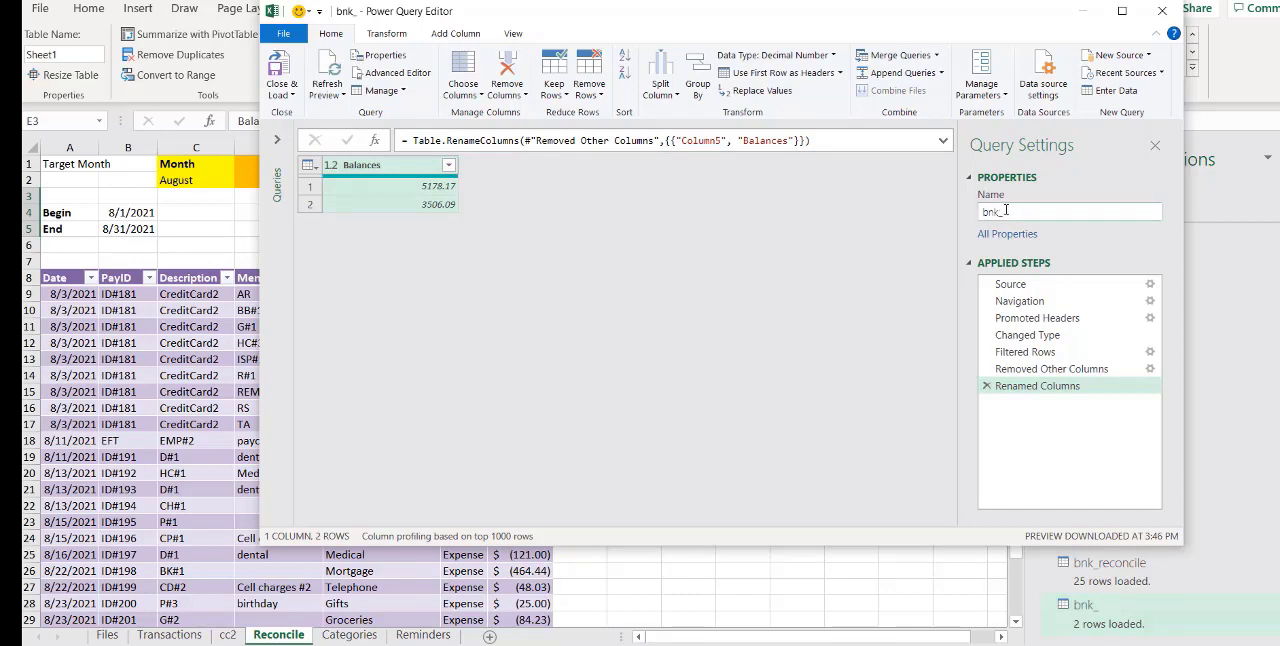
text(ba)
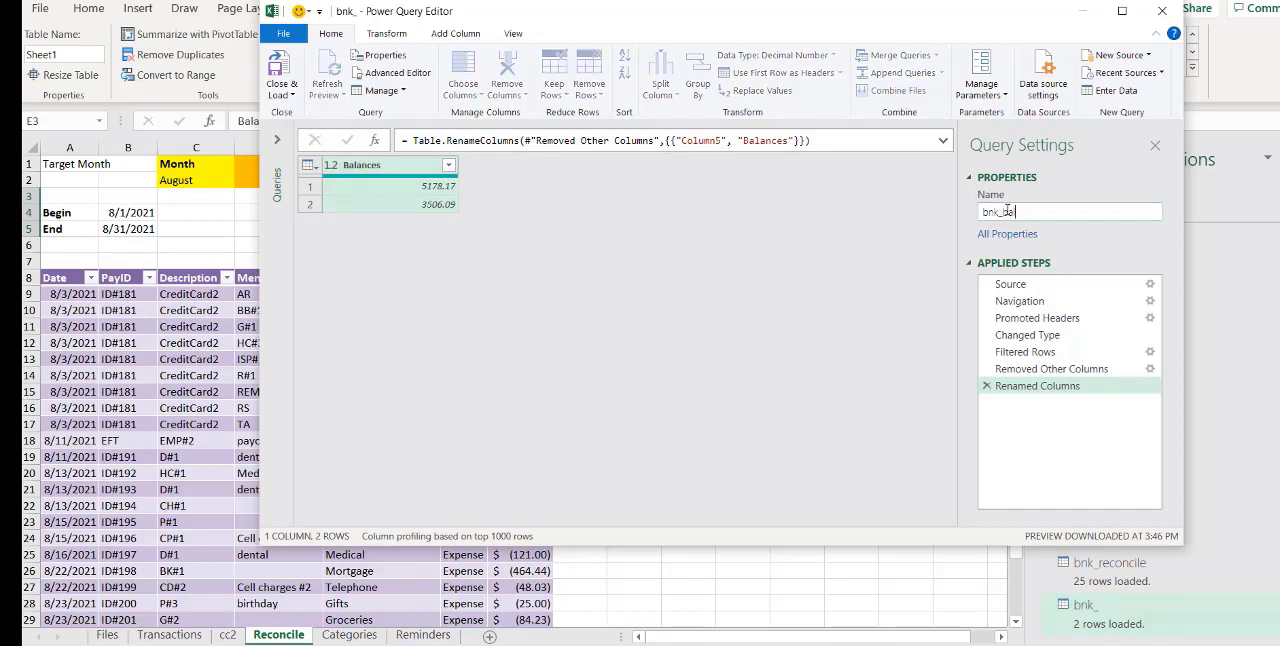
text(l)
key(Return)
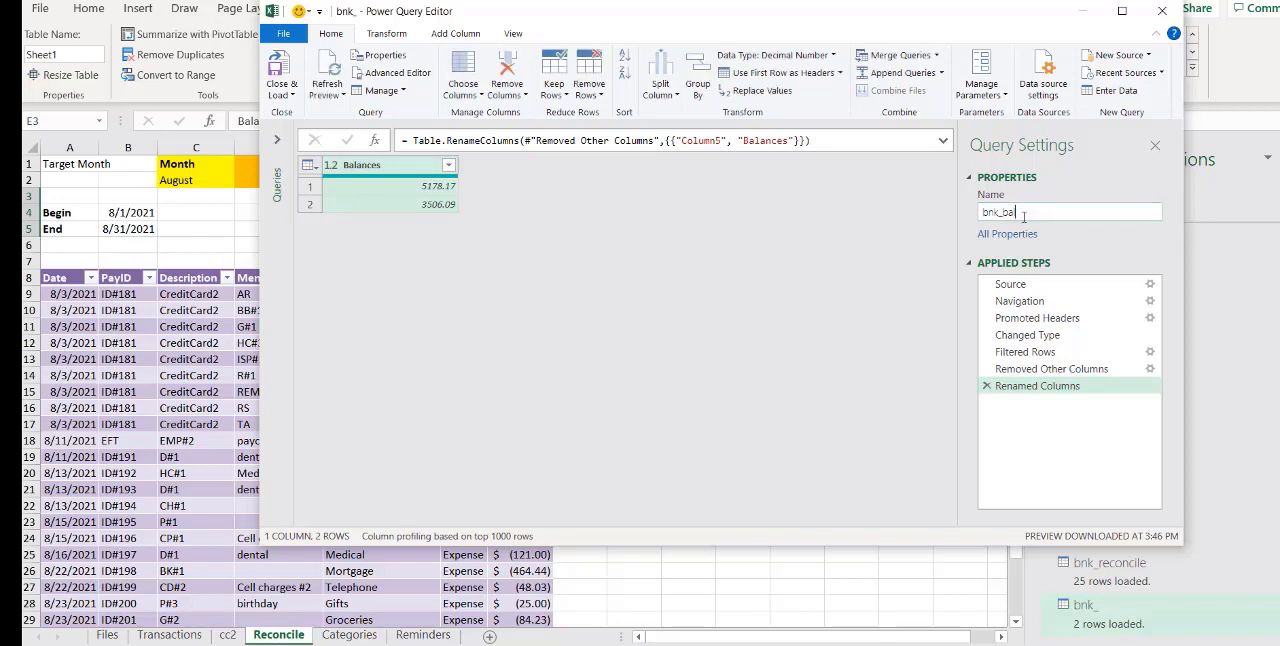
Close the query editor keeping the bnk_bal query's changes, and reopen that query for editing
click(1162, 10)
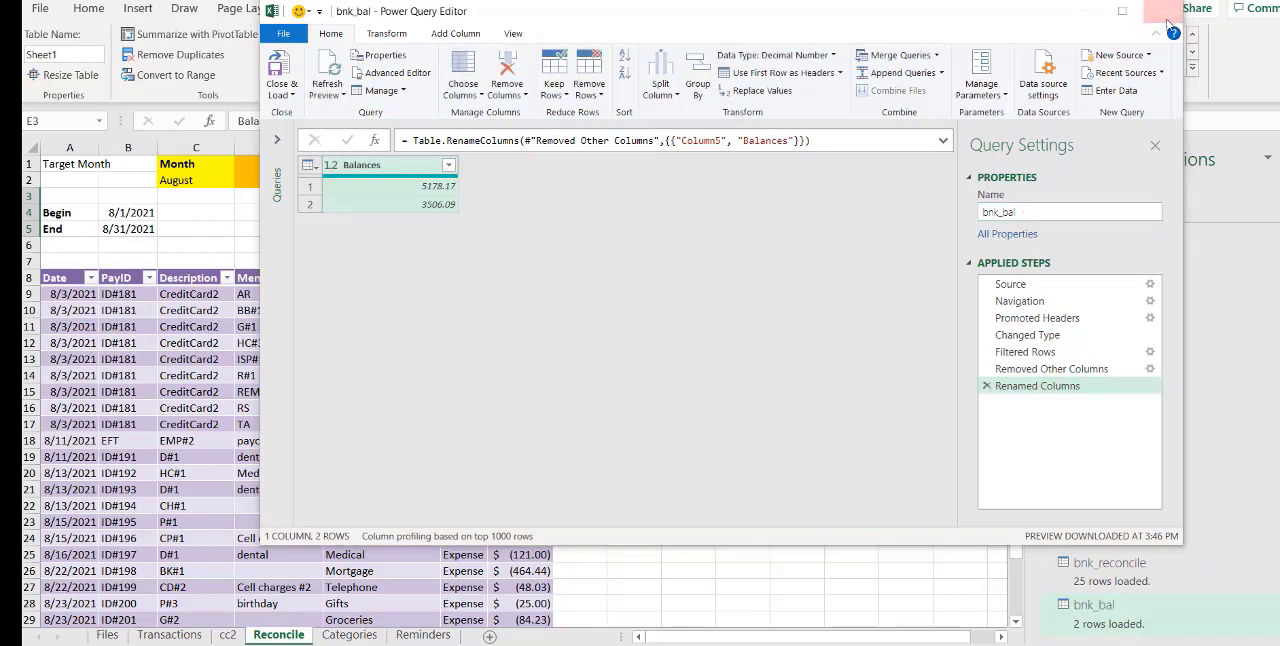
click(688, 350)
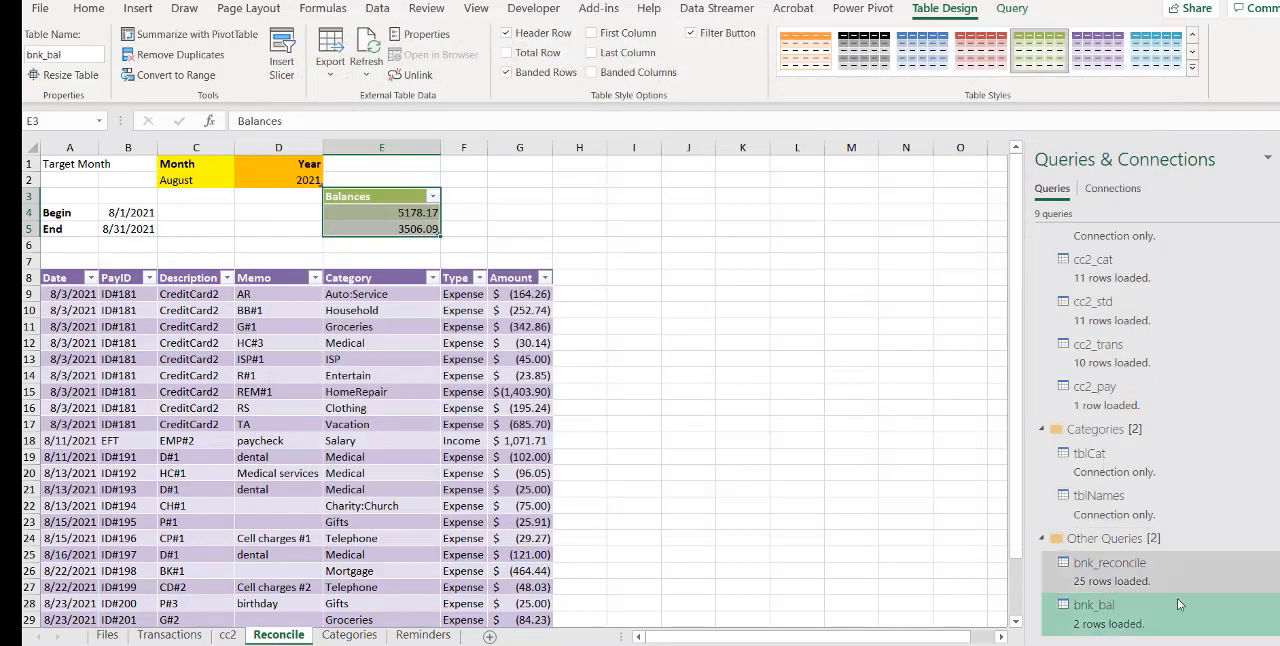
mouse_move(1177, 612)
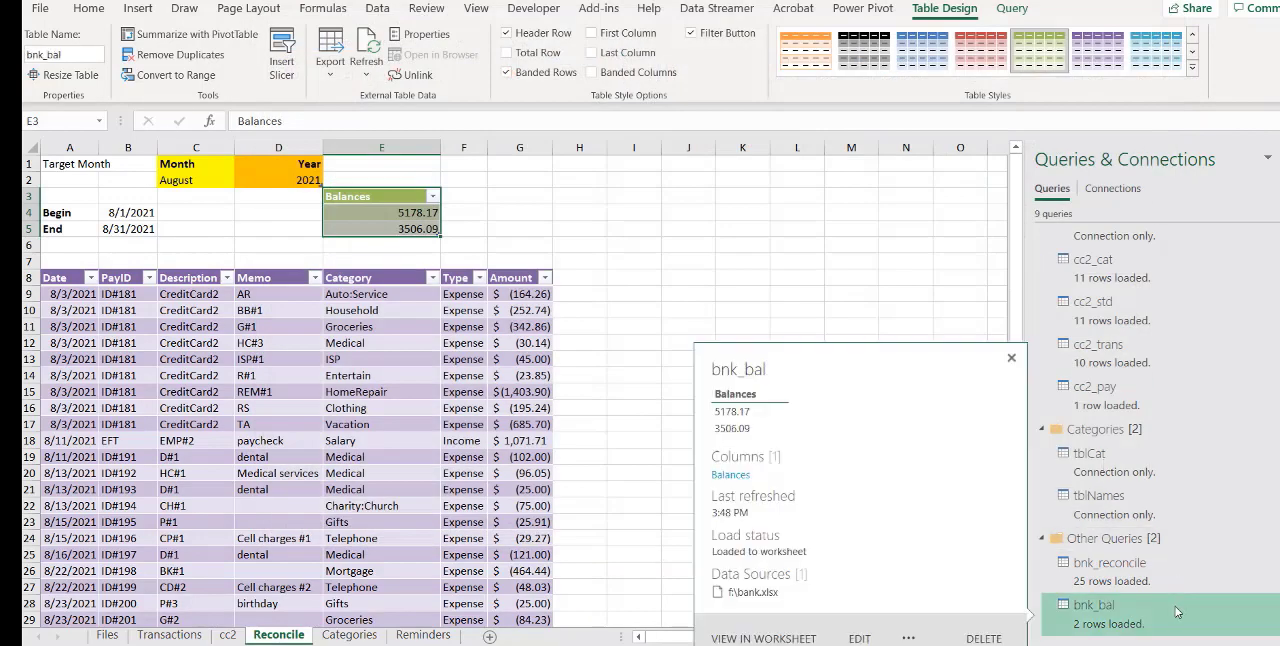
right_click(1126, 624)
click(1161, 383)
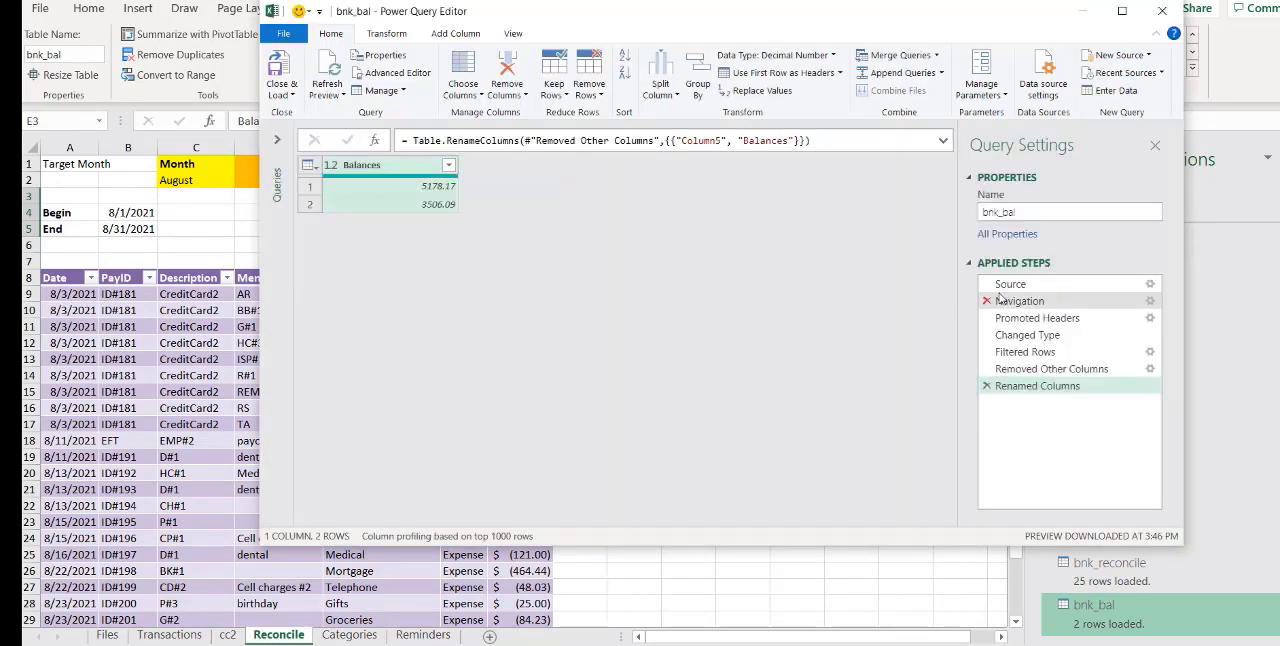
Rename the Promoted Headers applied step as promoteHeaders
click(1029, 318)
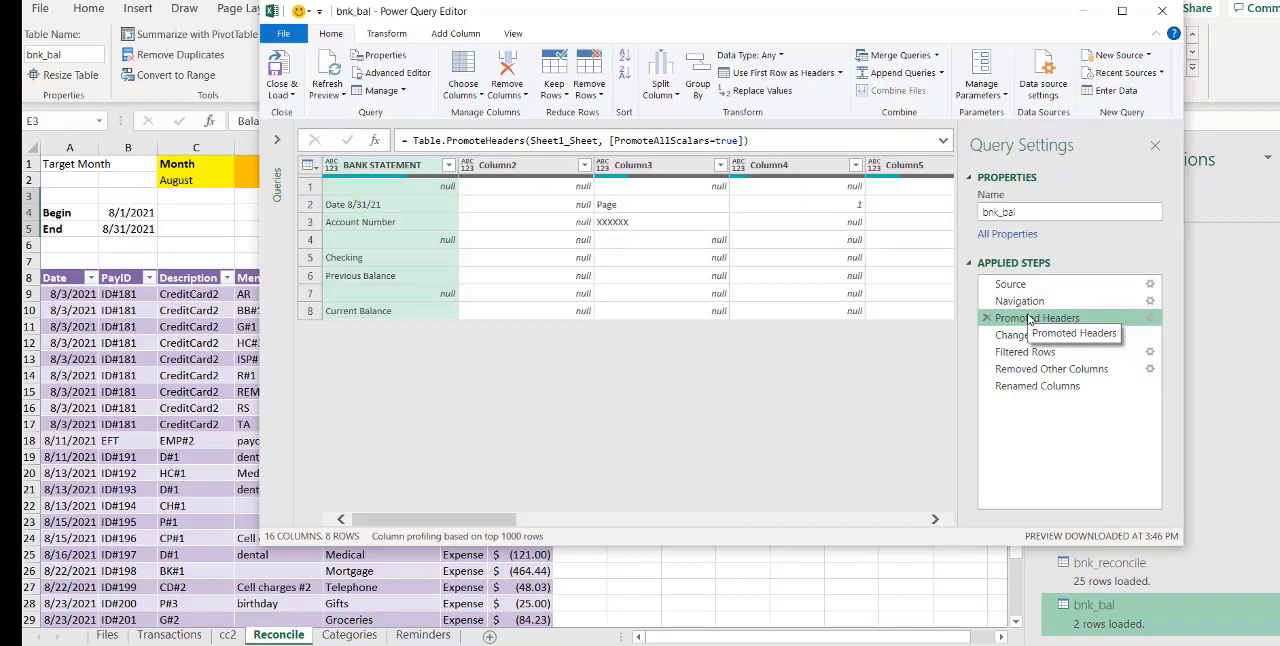
right_click(1029, 318)
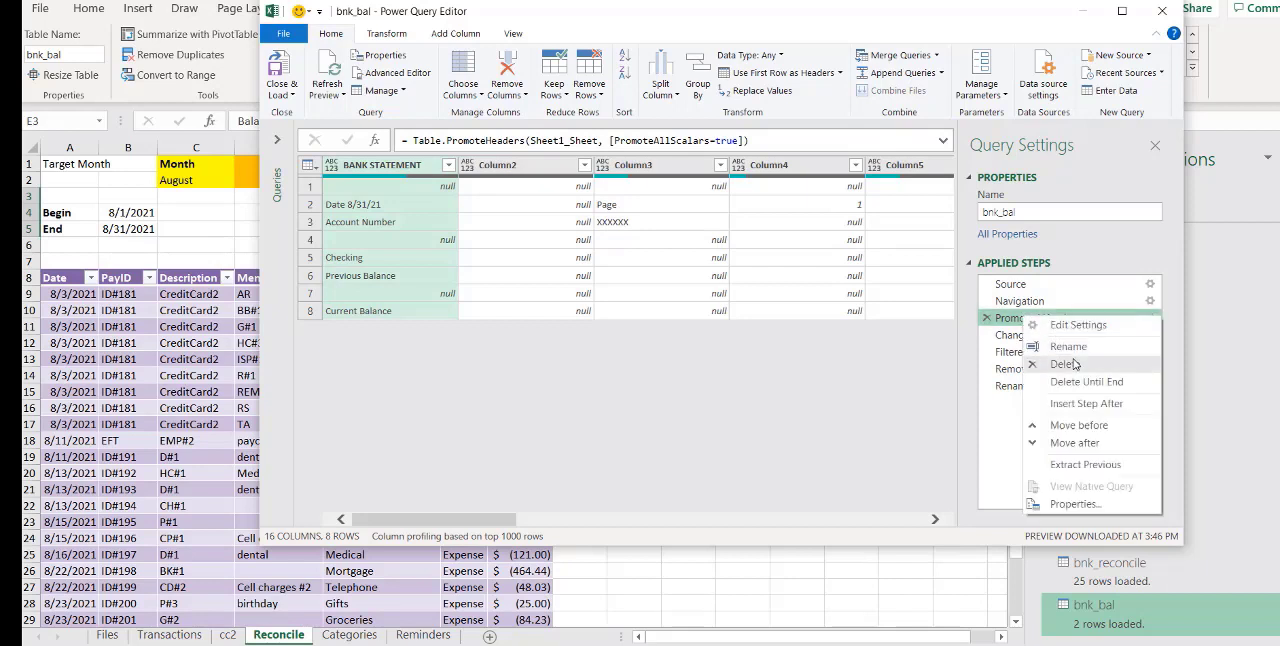
click(1075, 350)
text(promo)
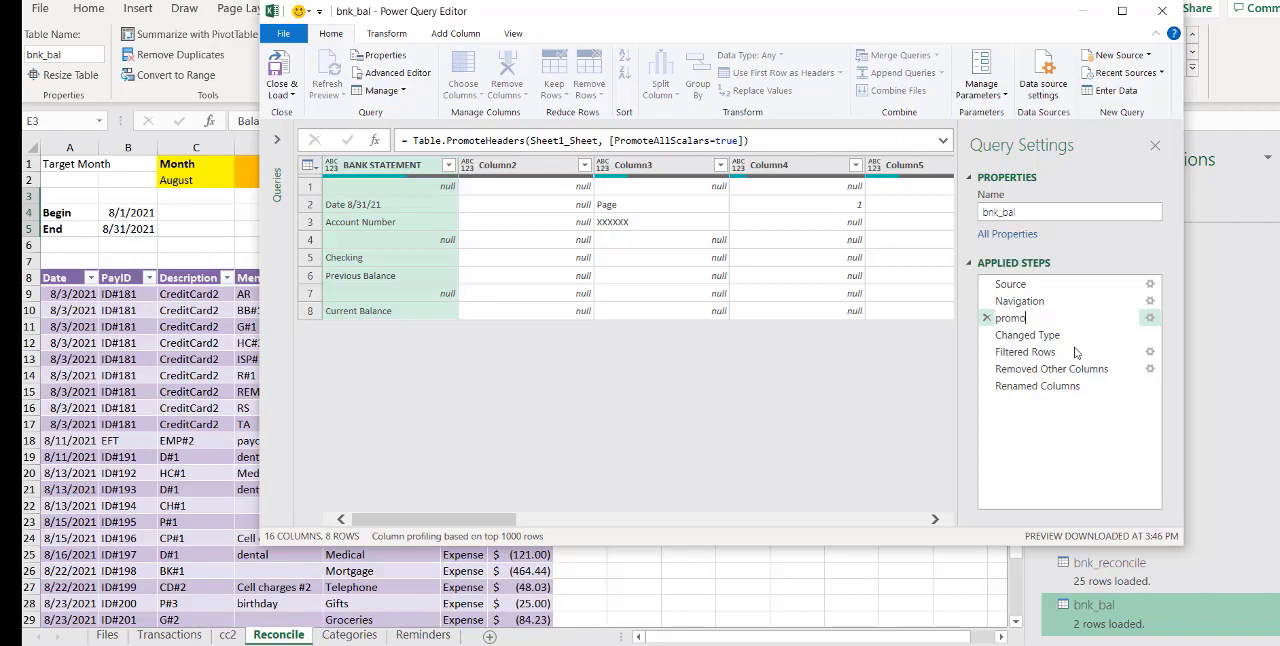
text(teHeaders)
key(Return)
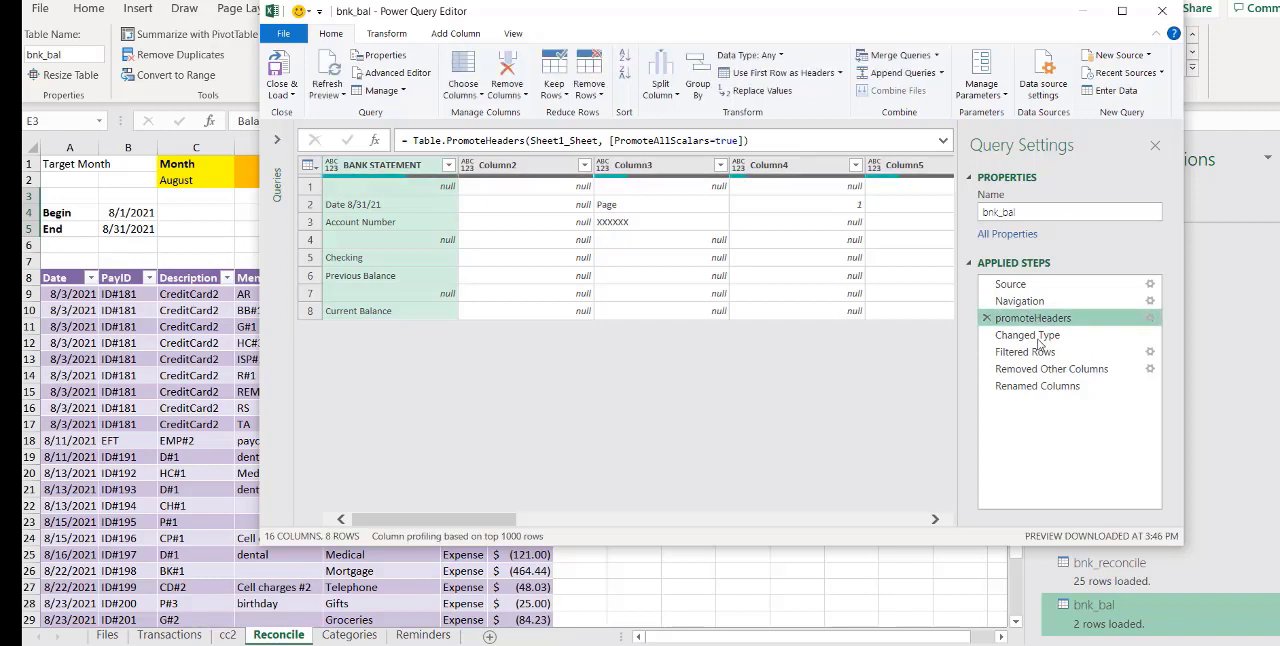
Rename the Changed Type applied step as setDataTypes
click(1038, 340)
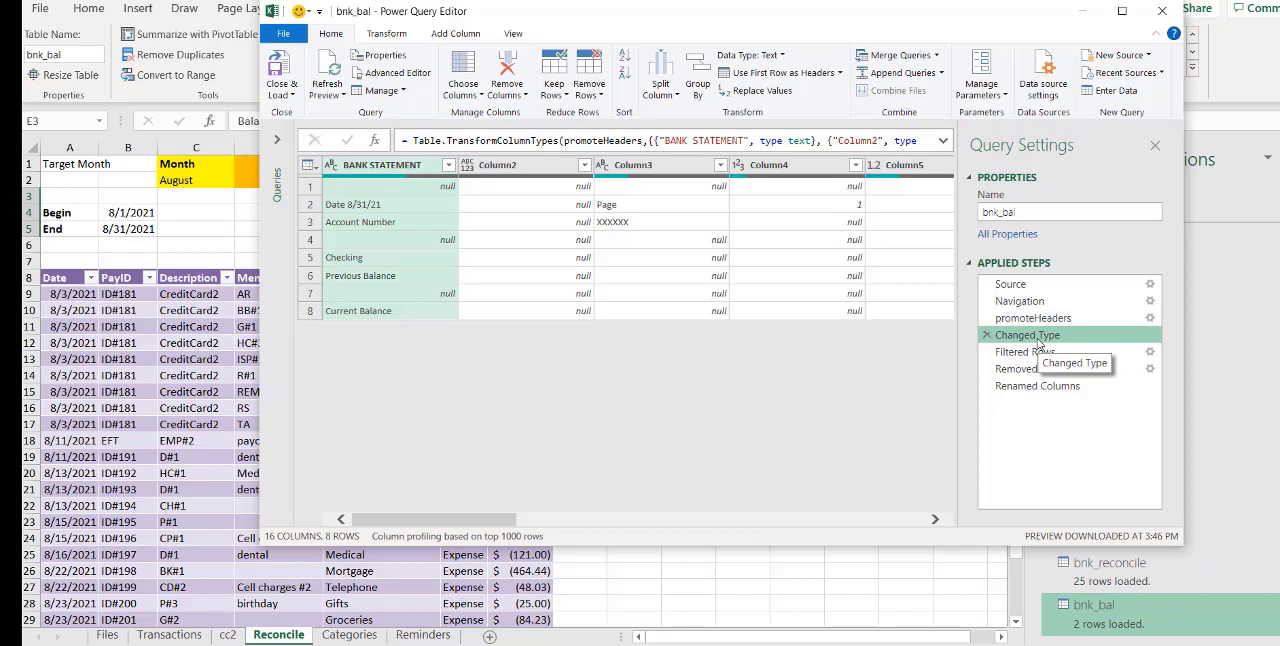
right_click(1038, 342)
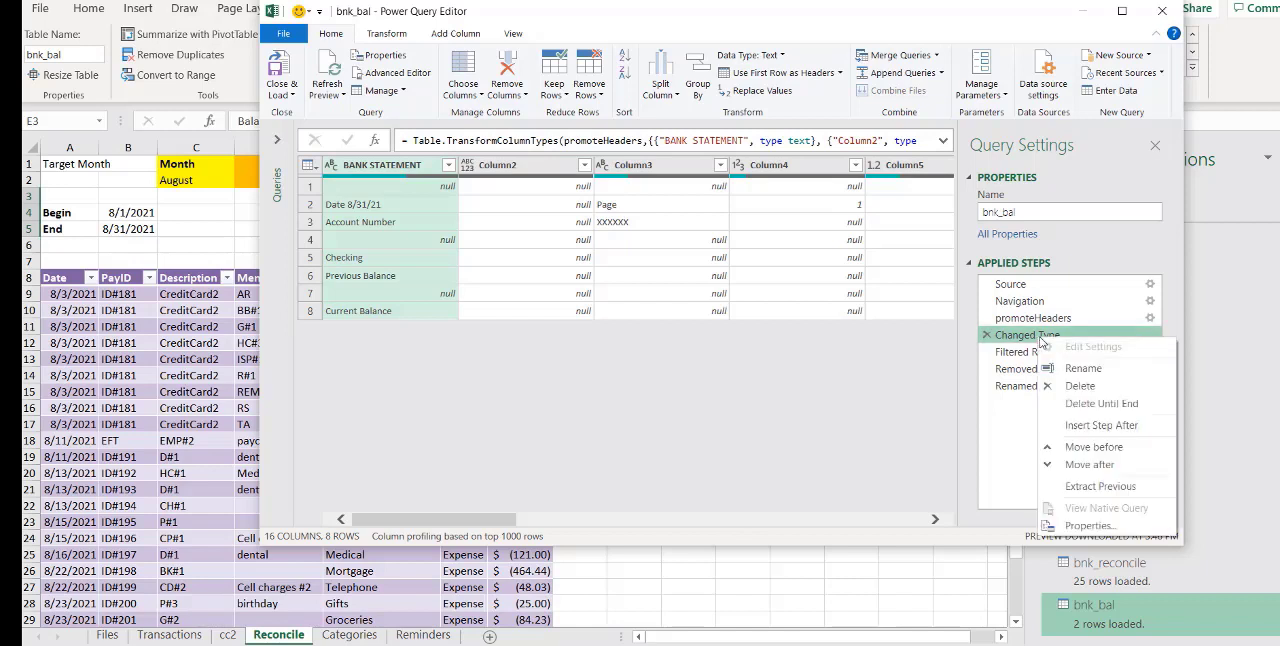
click(1084, 369)
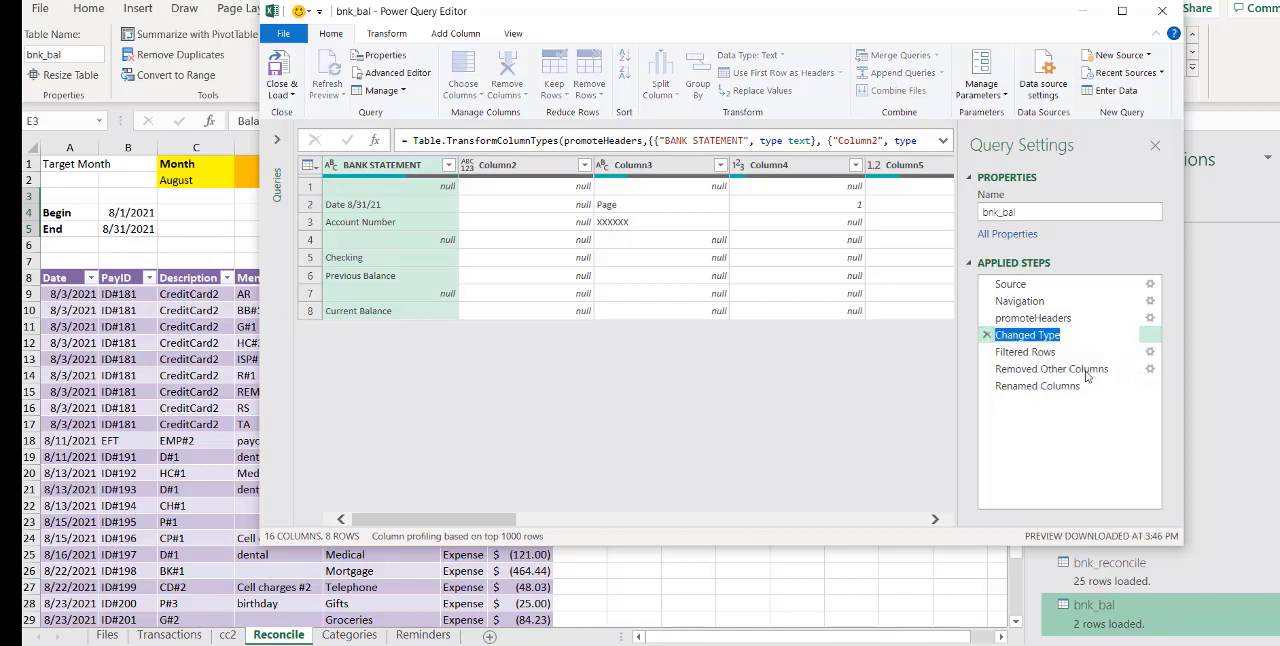
text(setData)
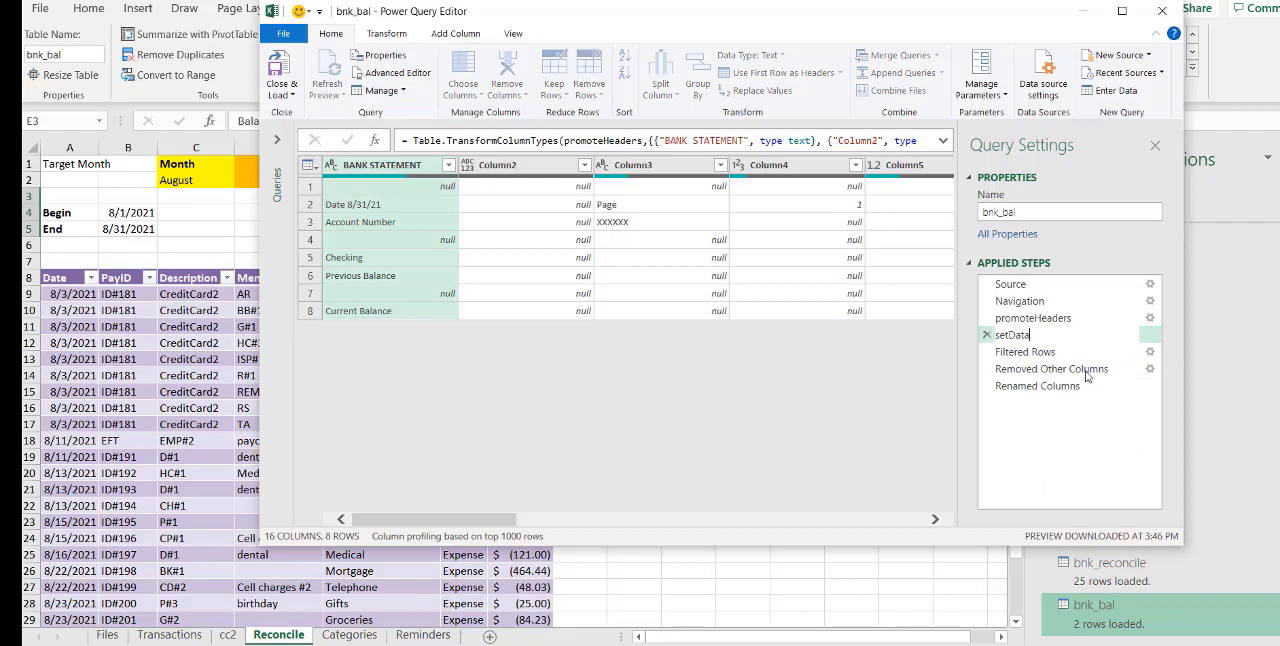
text(Types)
key(Return)
Rename the Filtered Rows applied step as findBalances
click(1023, 352)
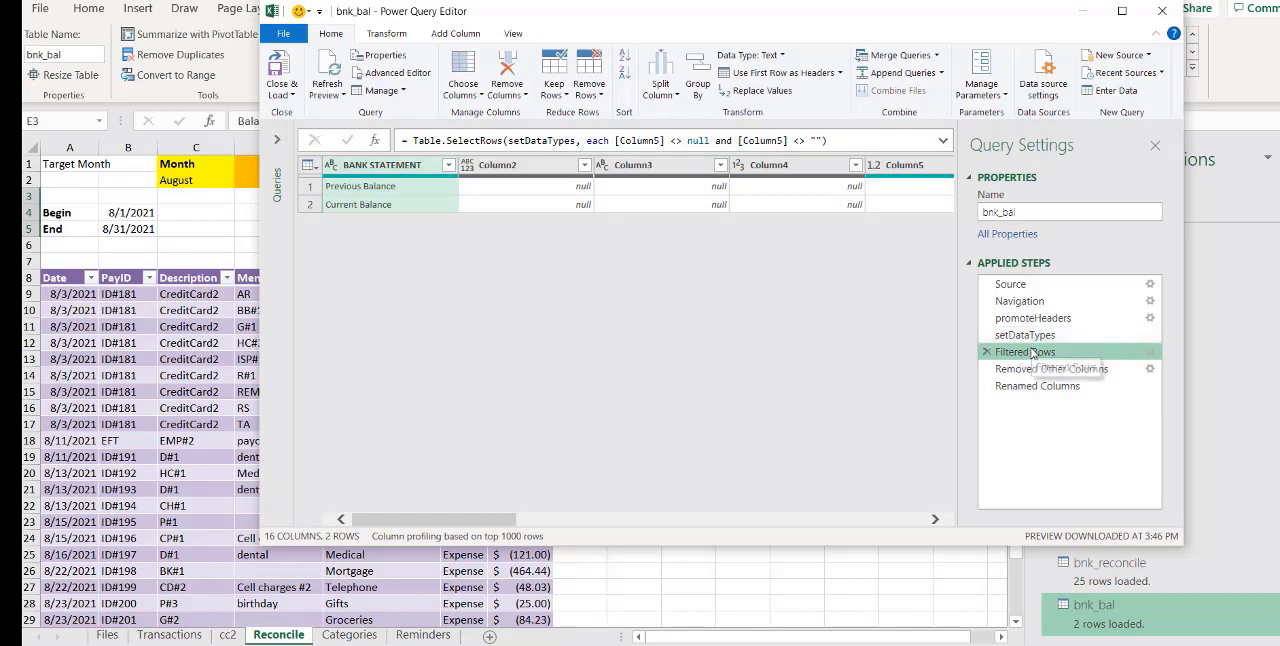
right_click(1033, 350)
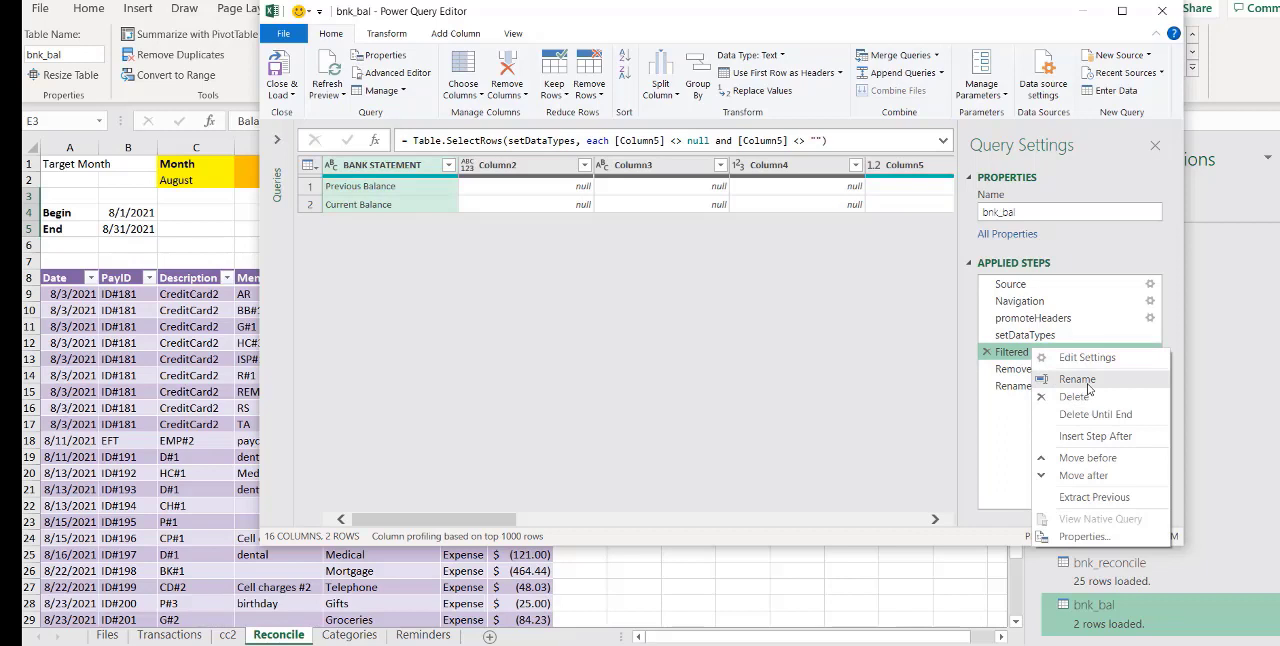
click(1077, 379)
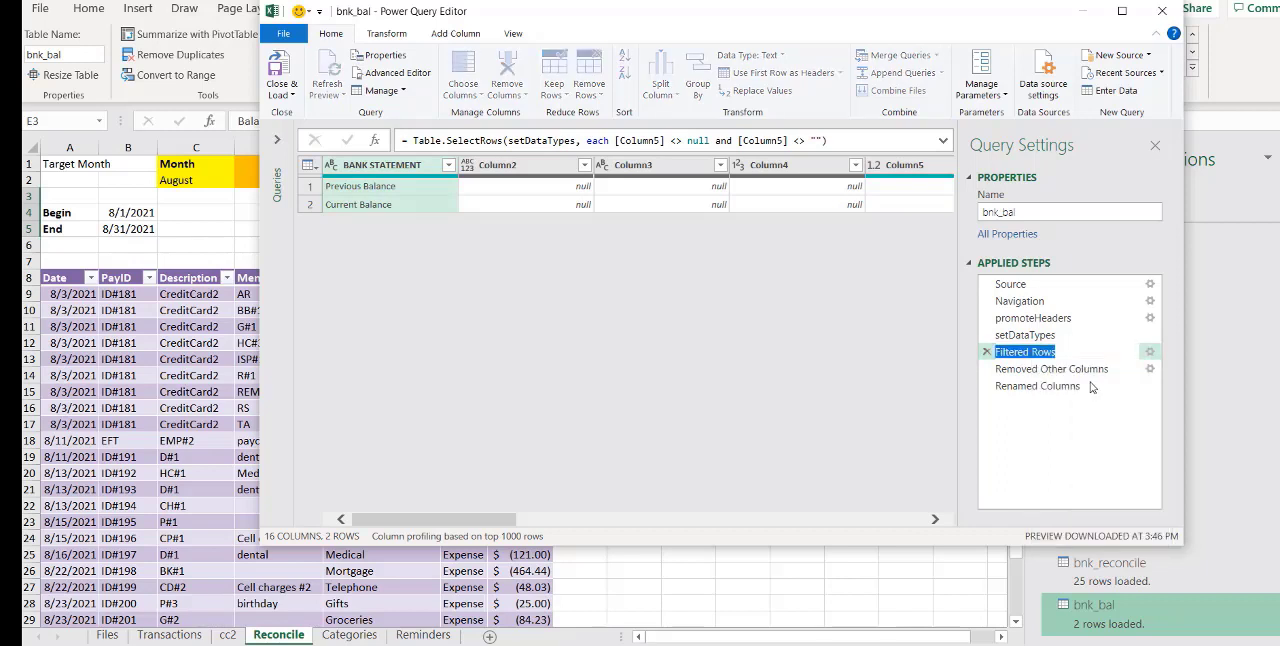
text(fi)
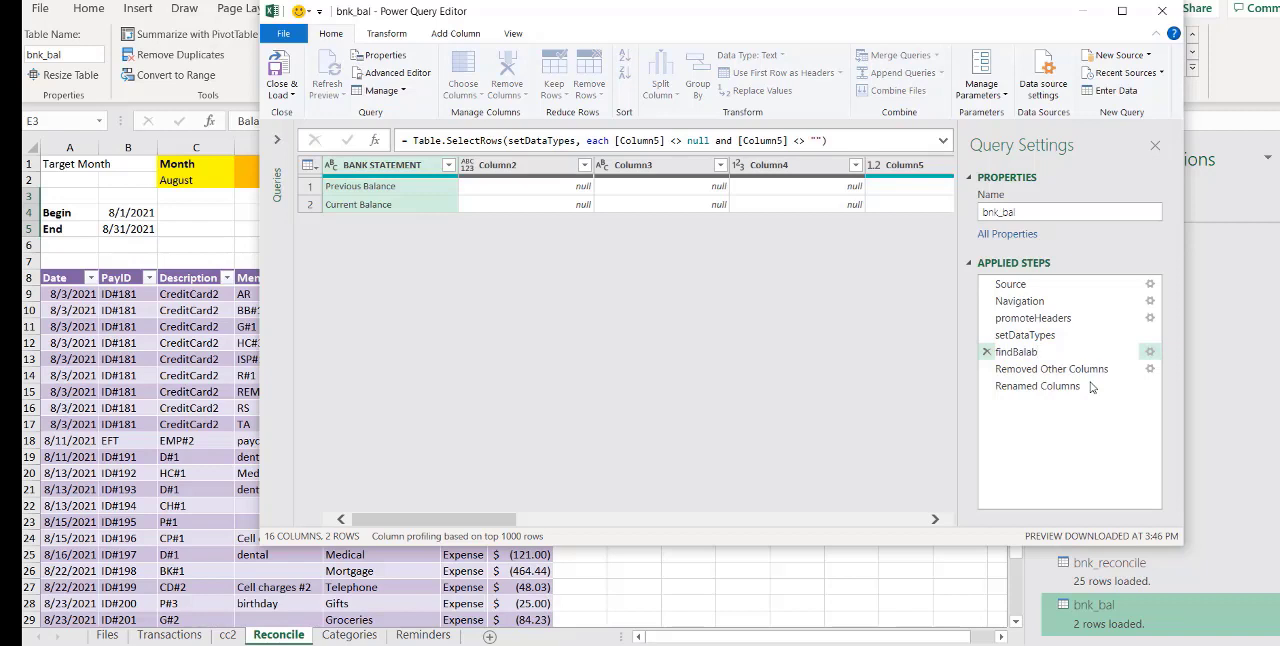
text(ndBalnce)
text(nces)
key(Return)
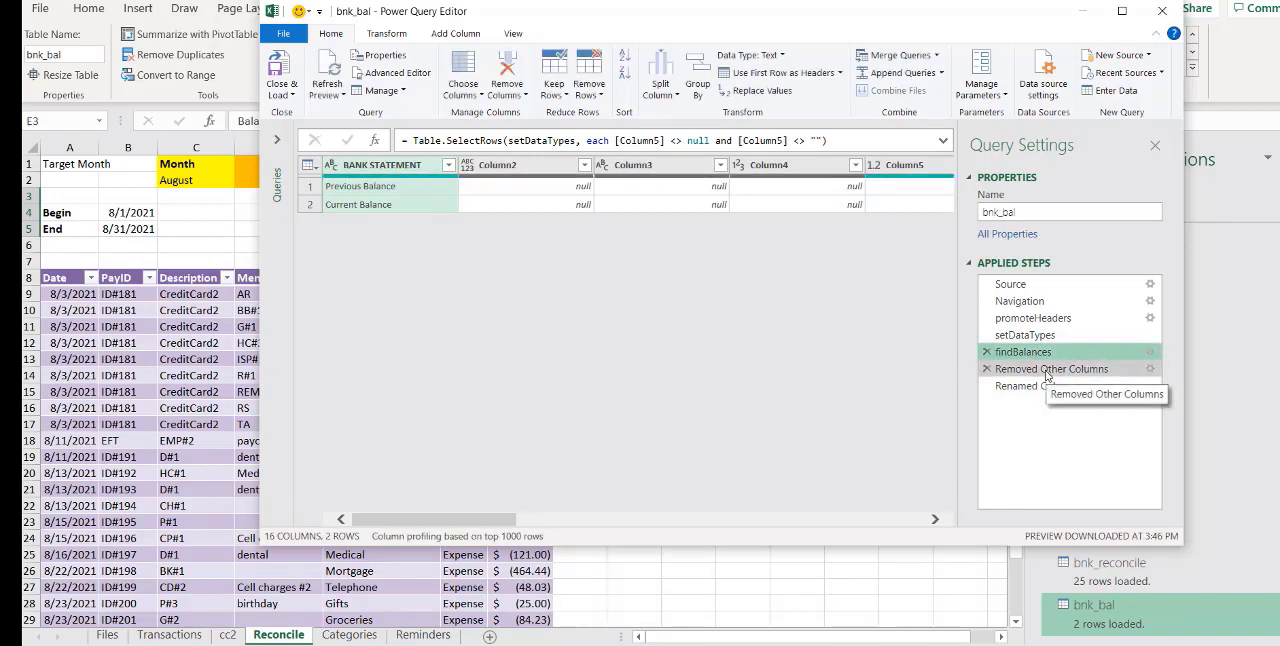
Rename the Removed Other Columns applied step as keepBalances
right_click(1049, 372)
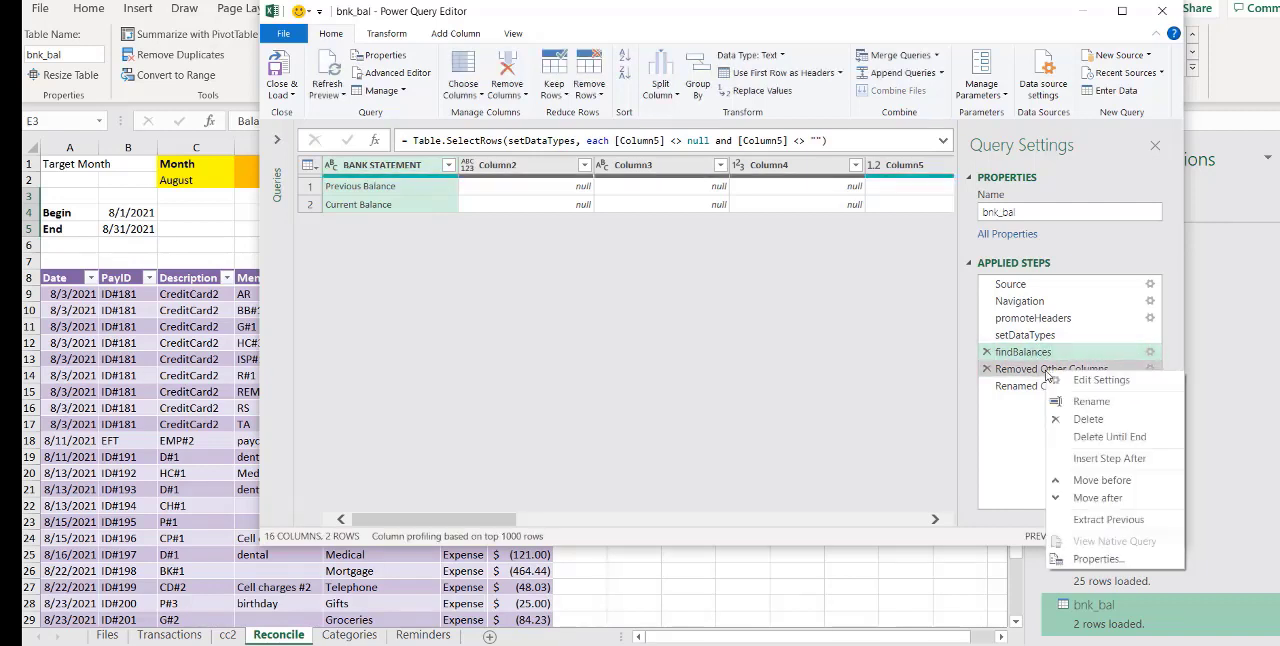
click(1086, 405)
text(Keep)
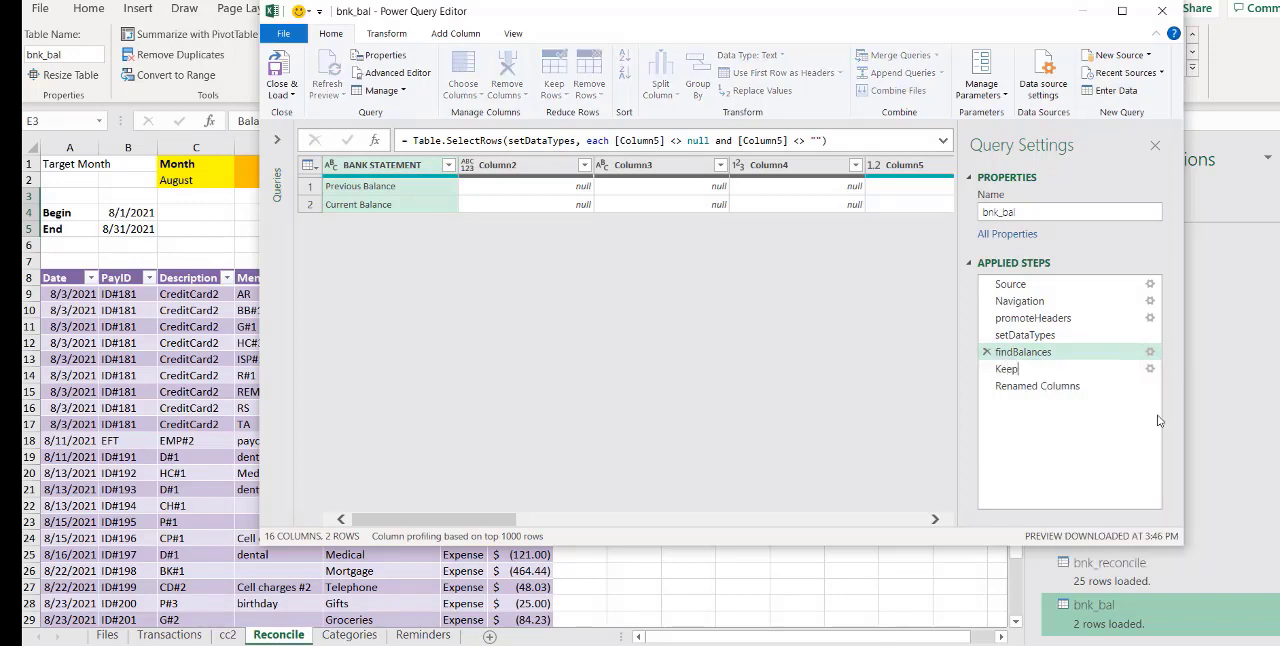
key(BackSpace)
key(BackSpace)
key(BackSpace)
key(BackSpace)
text(keepBalances)
key(Return)
Rename the Renamed Columns applied step as renameColumn
click(1042, 390)
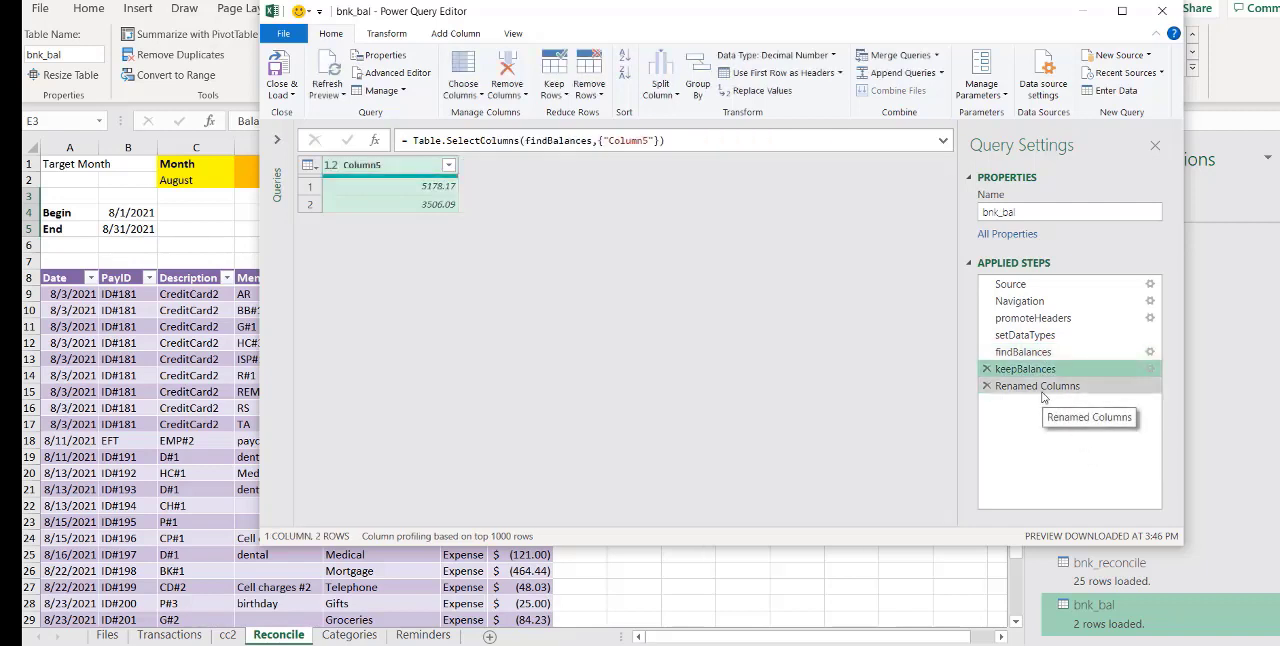
right_click(1037, 389)
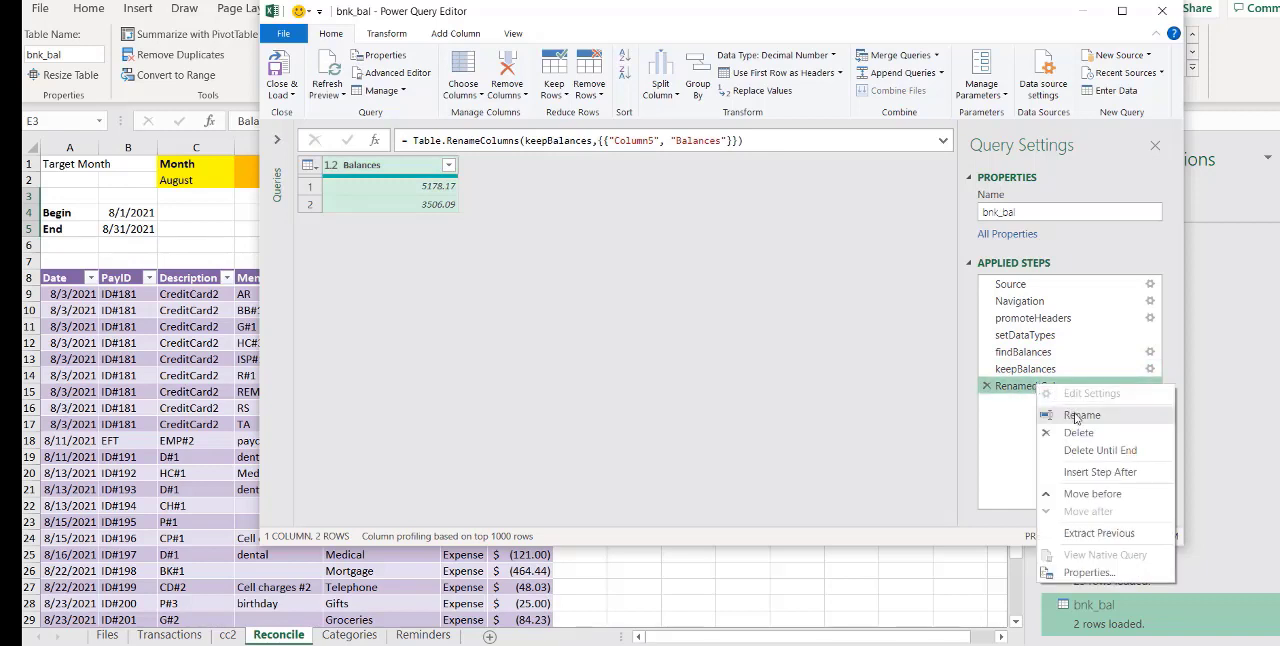
click(1076, 417)
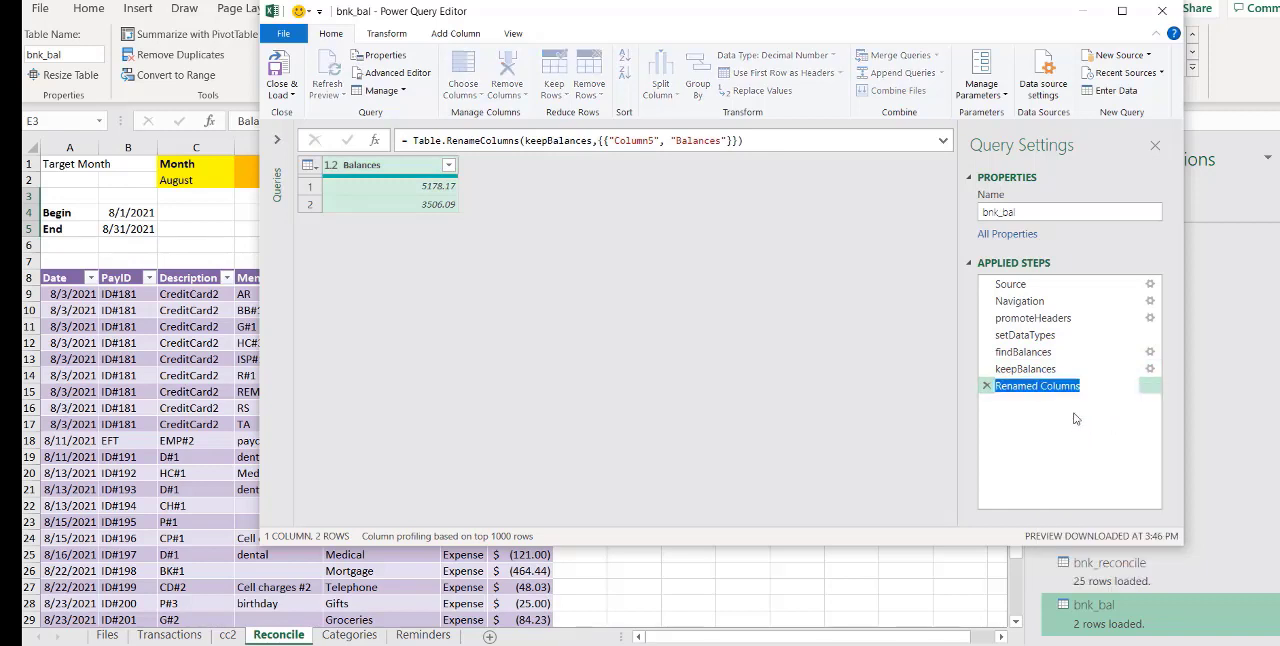
text(renam)
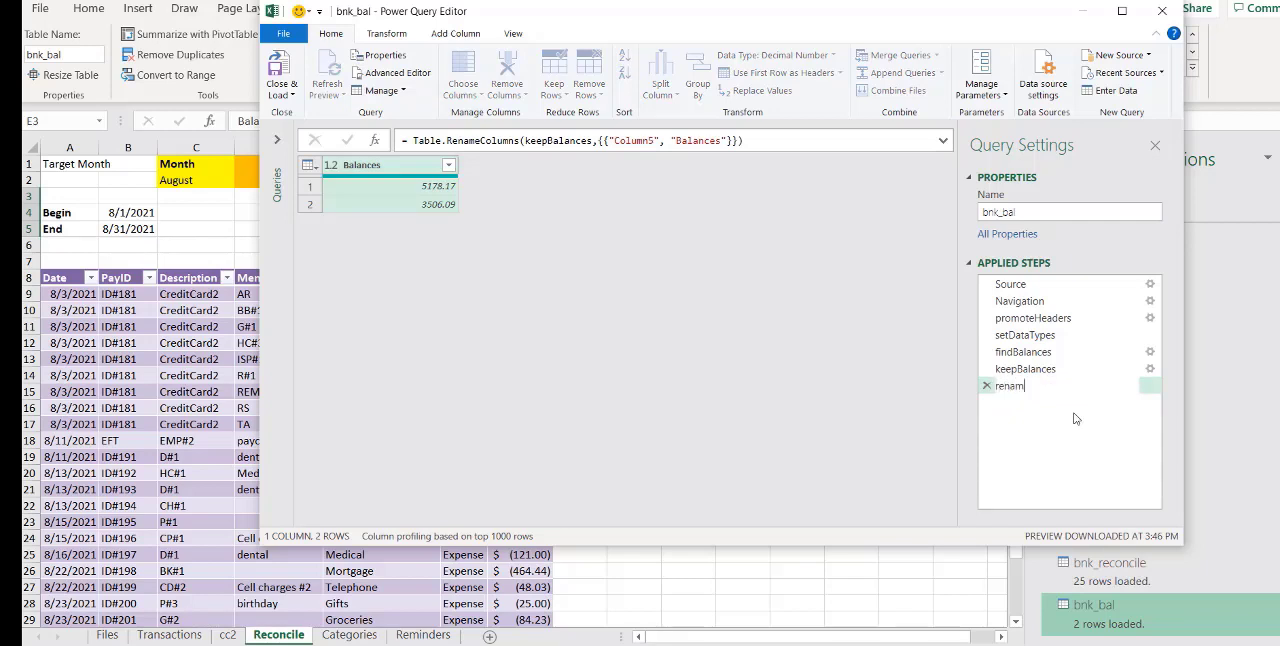
text(eColumn)
key(Return)
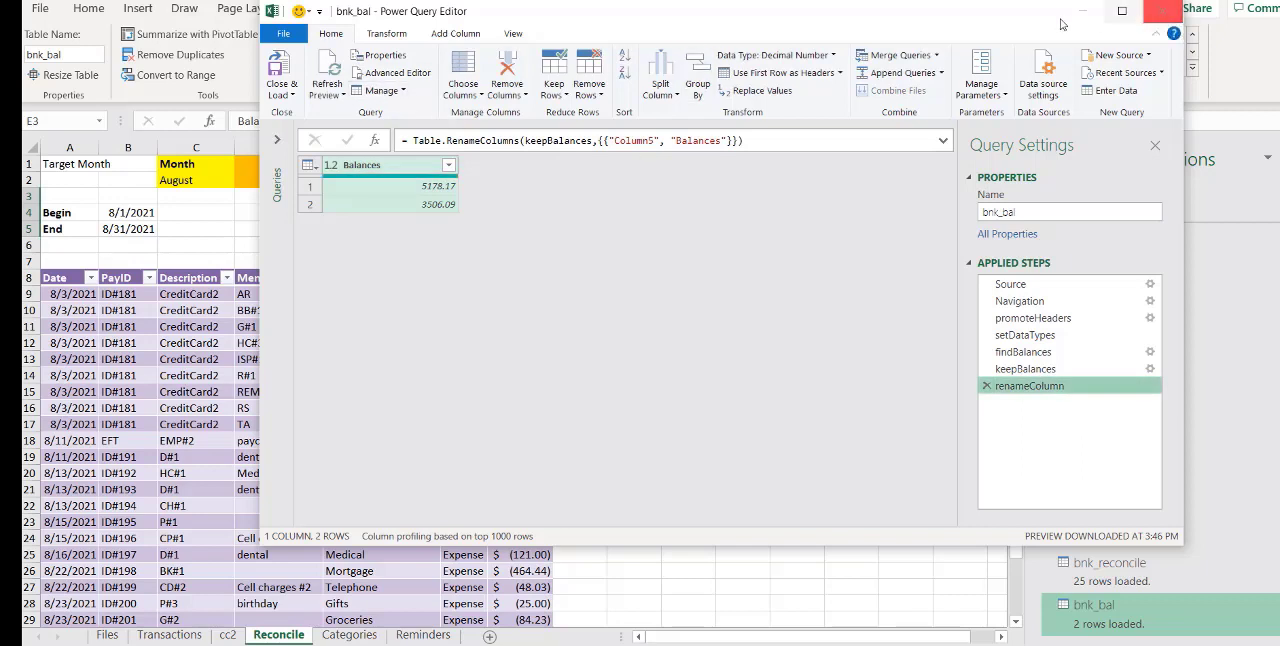
Close and load the bnk_bal query to the Reconcile sheet and widen column E to fit the category names
click(284, 78)
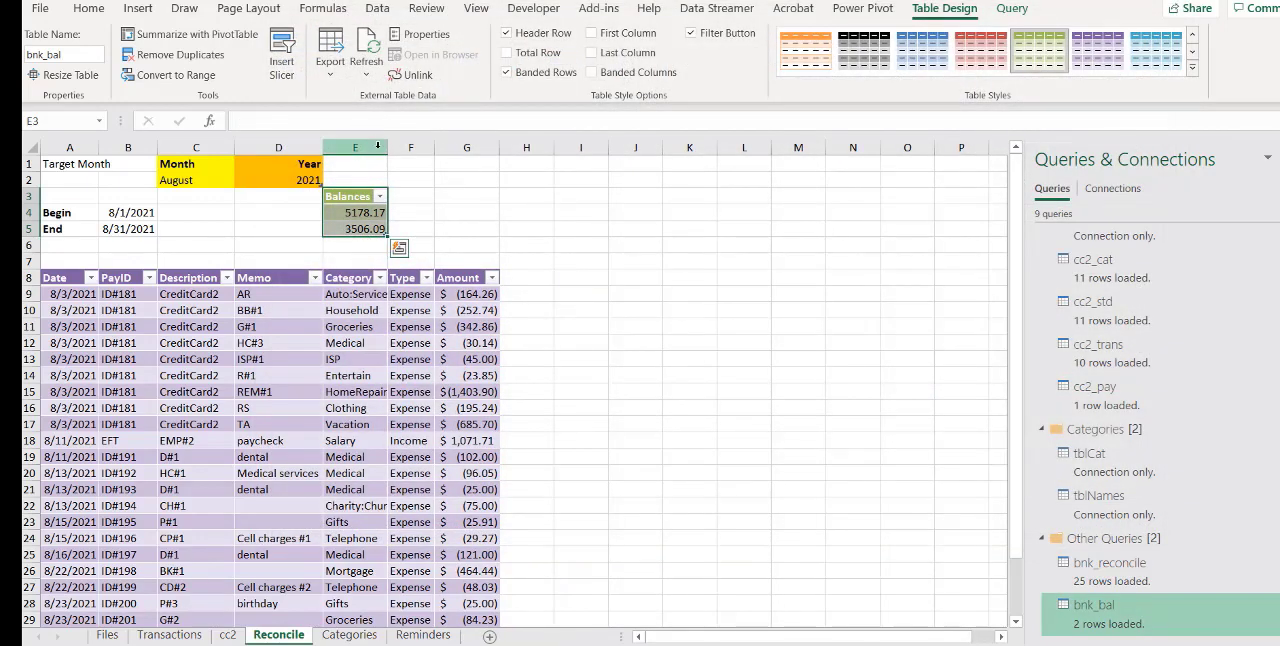
drag(387, 151, 440, 151)
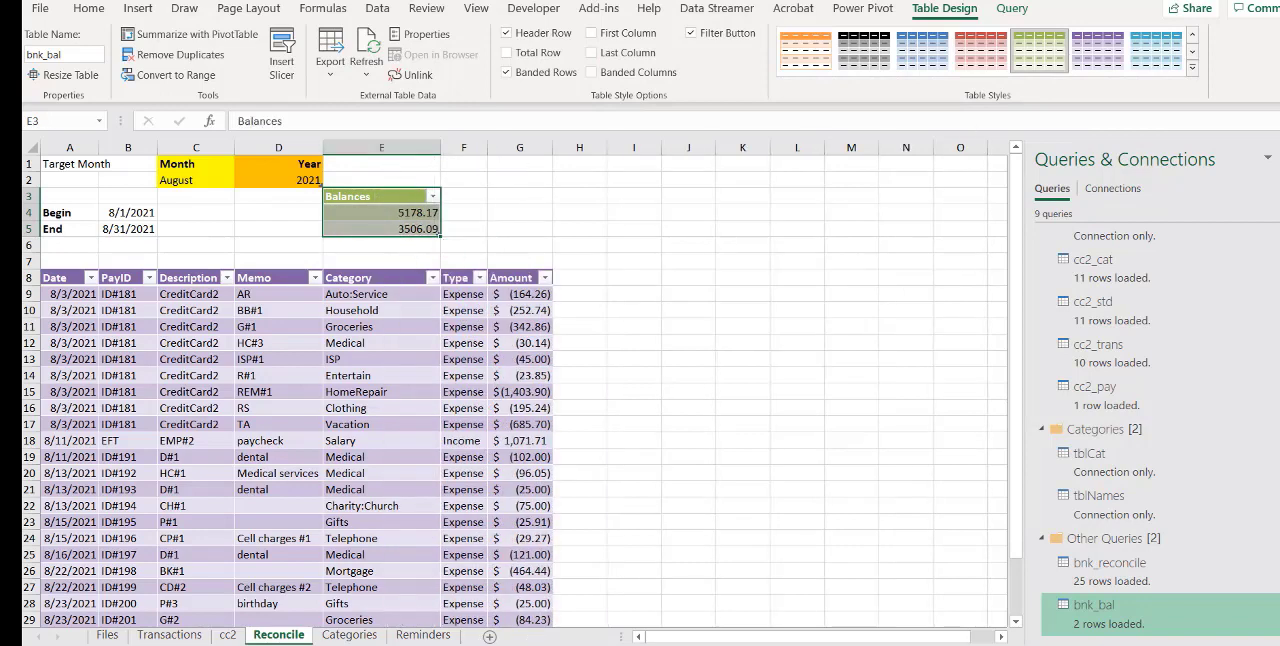
Enter the heading Differences in cell G3 of the Reconcile sheet
click(540, 208)
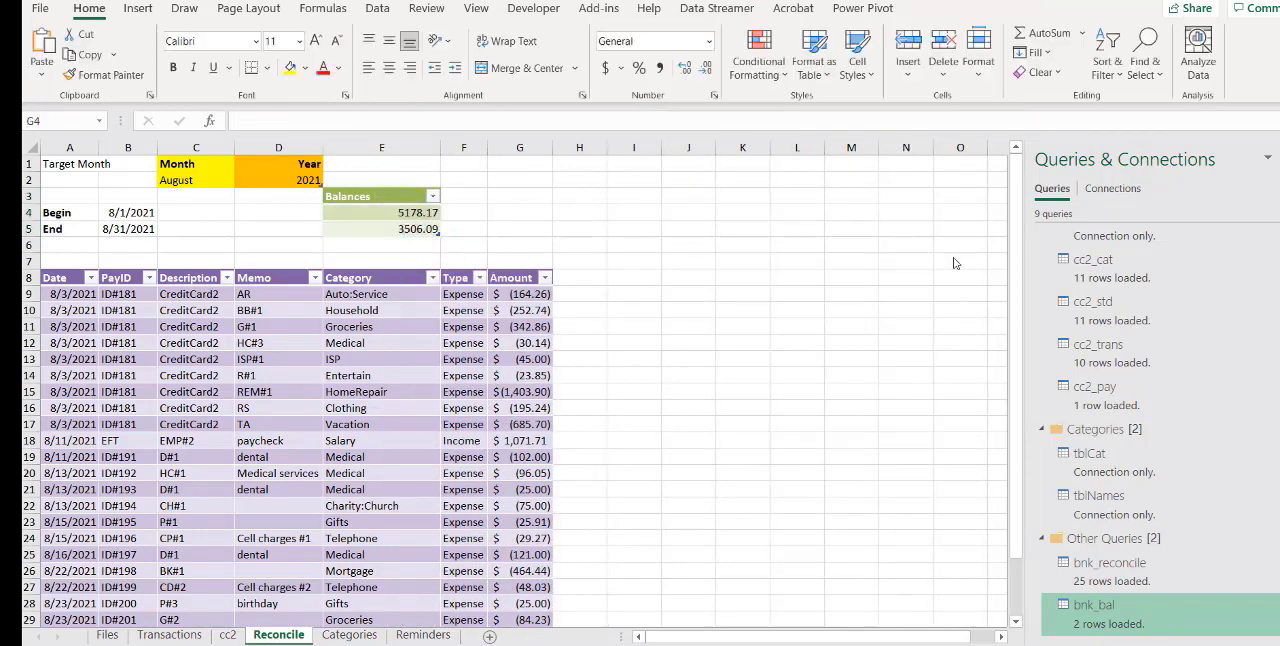
click(529, 196)
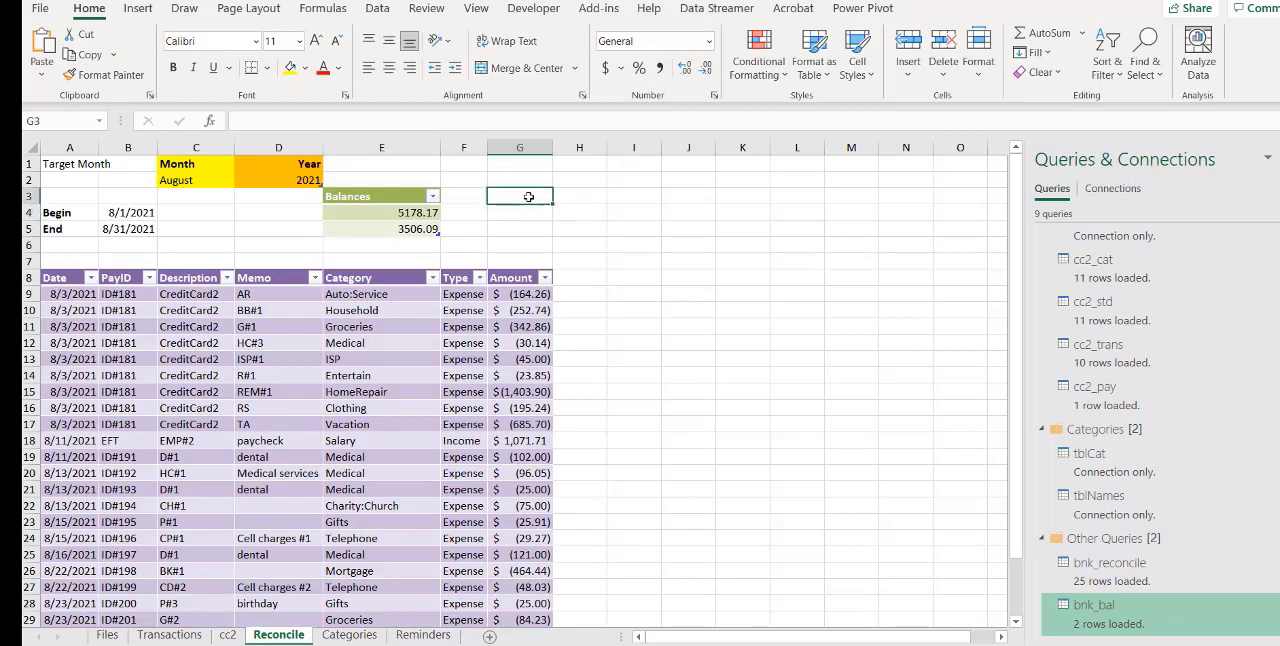
text(differences)
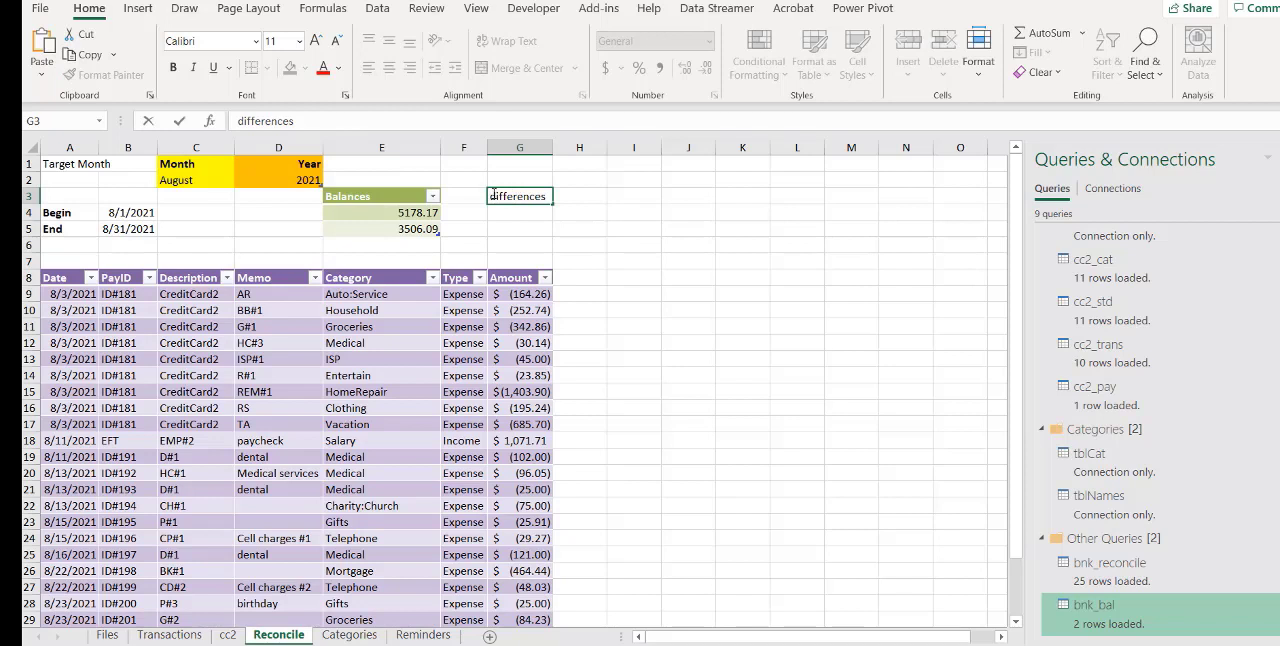
drag(497, 196, 490, 196)
text(D)
click(528, 216)
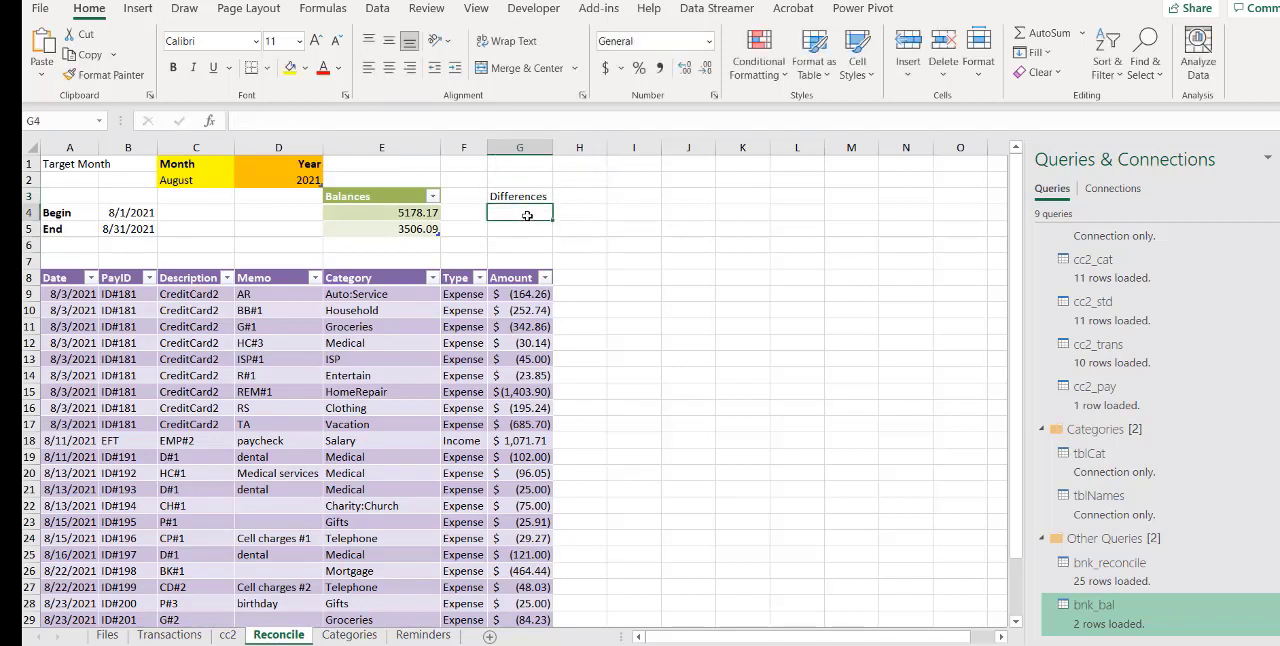
text(=)
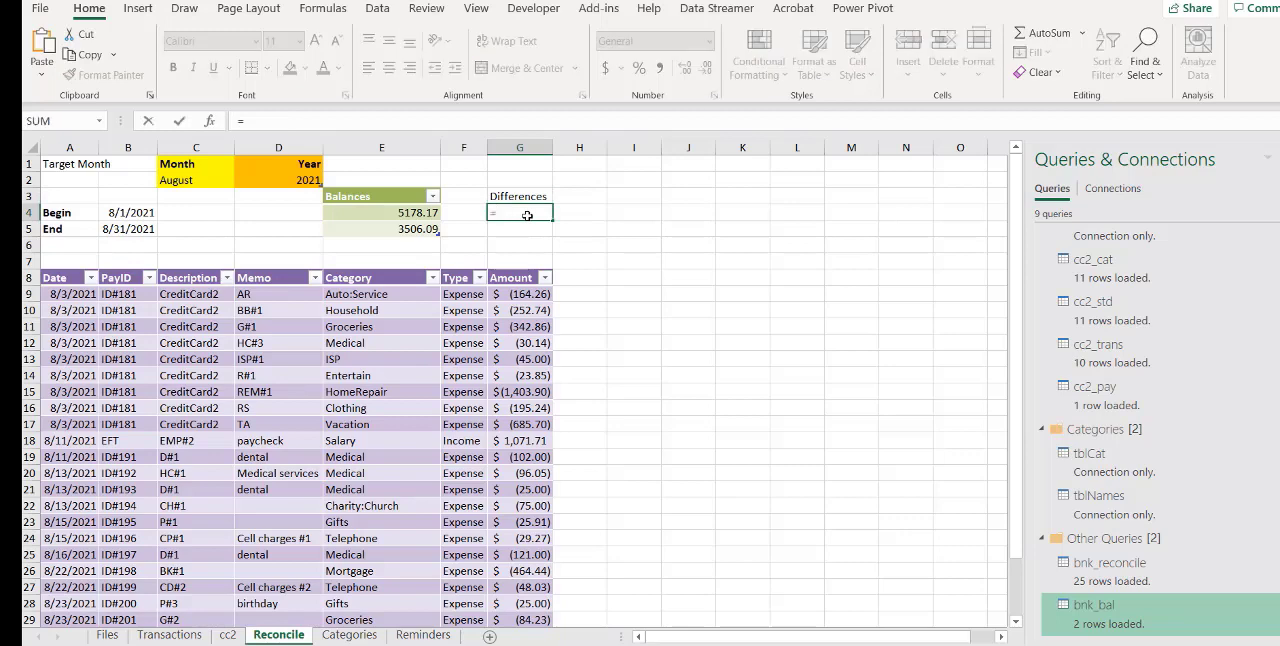
click(410, 230)
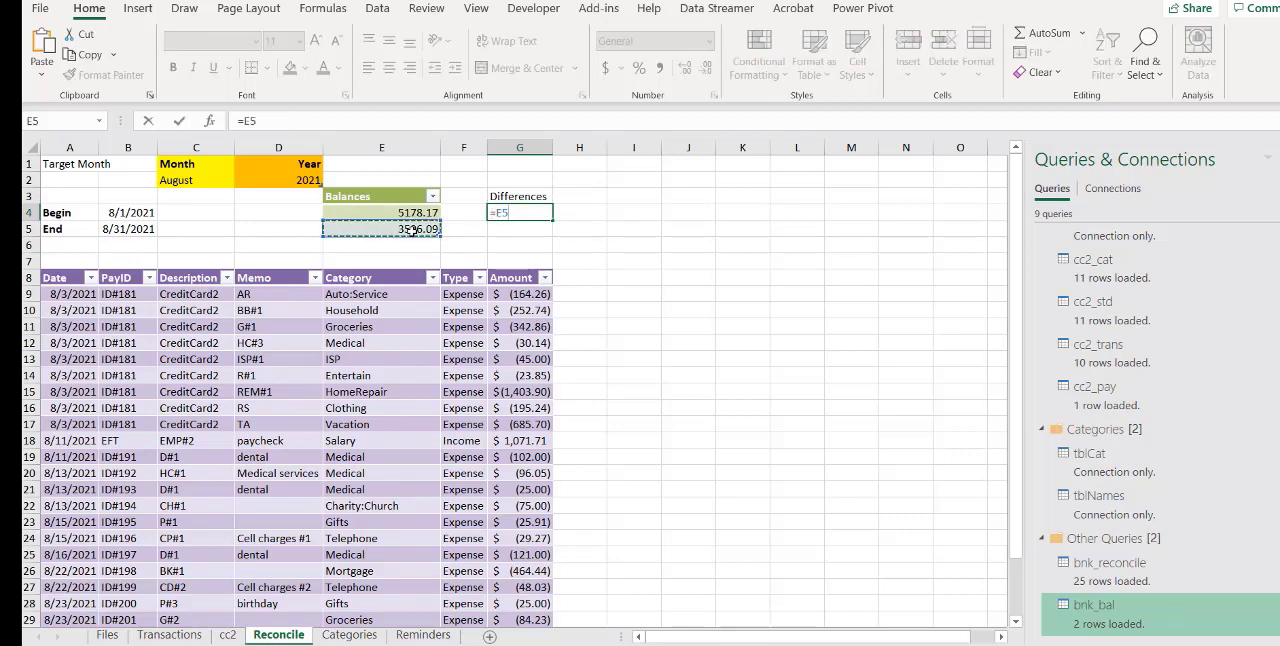
text(-)
click(397, 213)
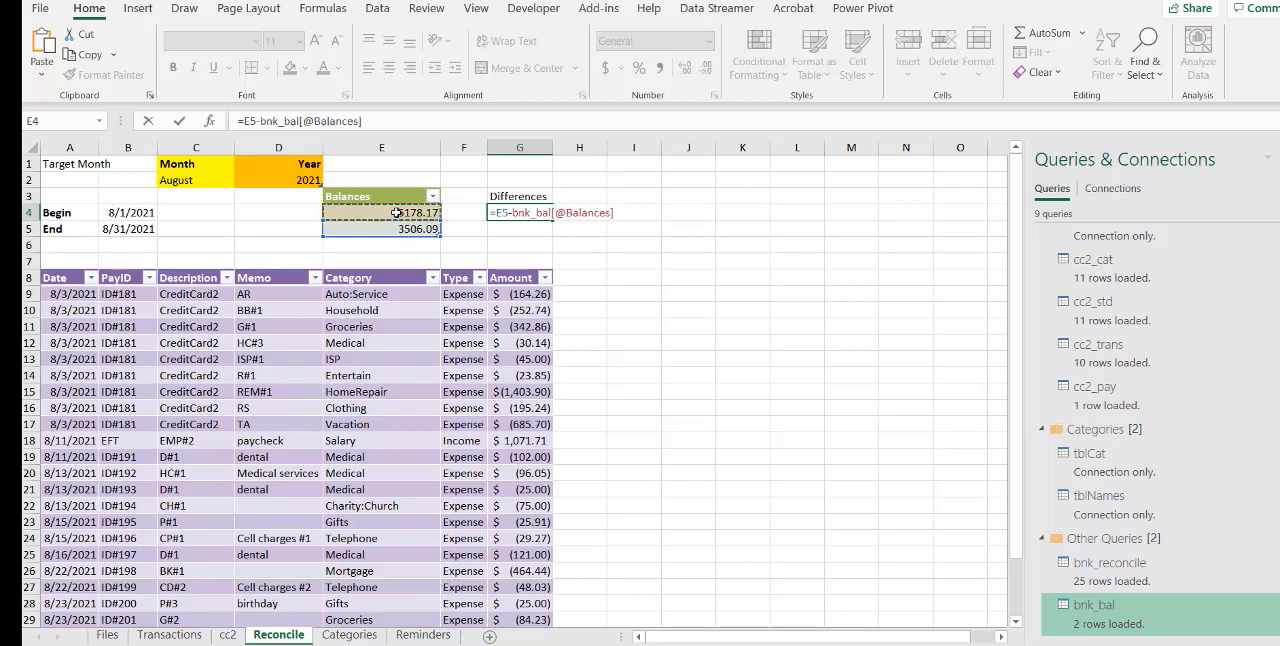
key(Return)
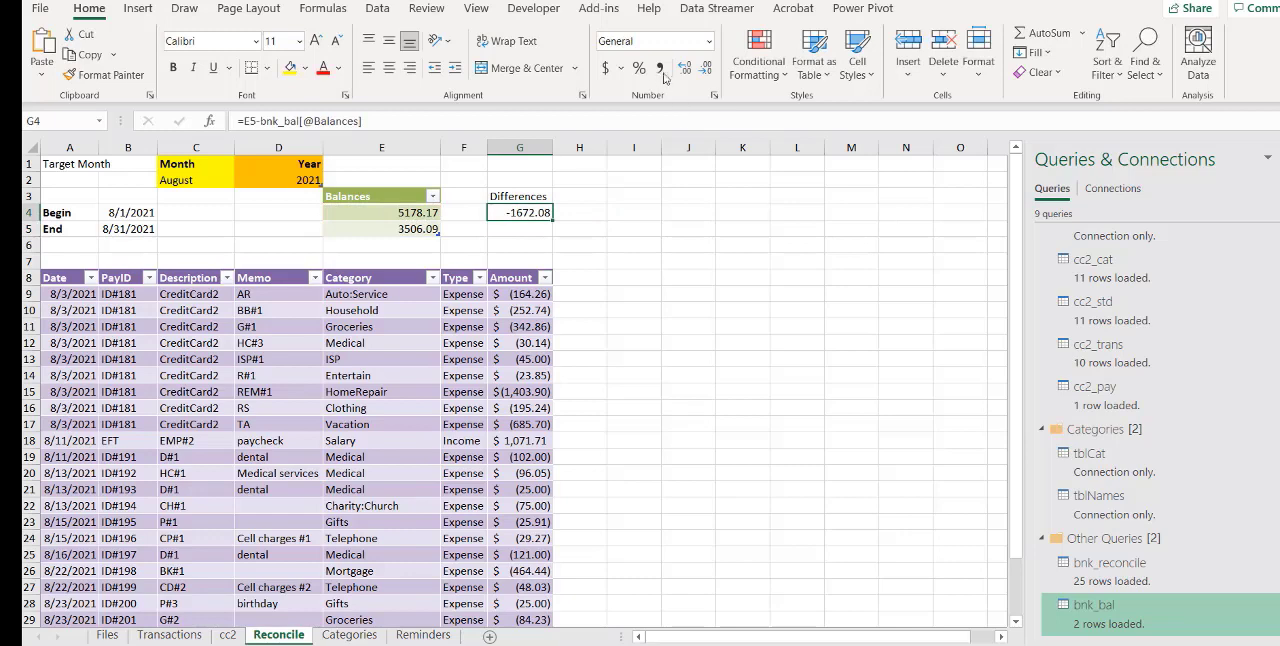
Format the difference in G4 with the Accounting number format
click(706, 44)
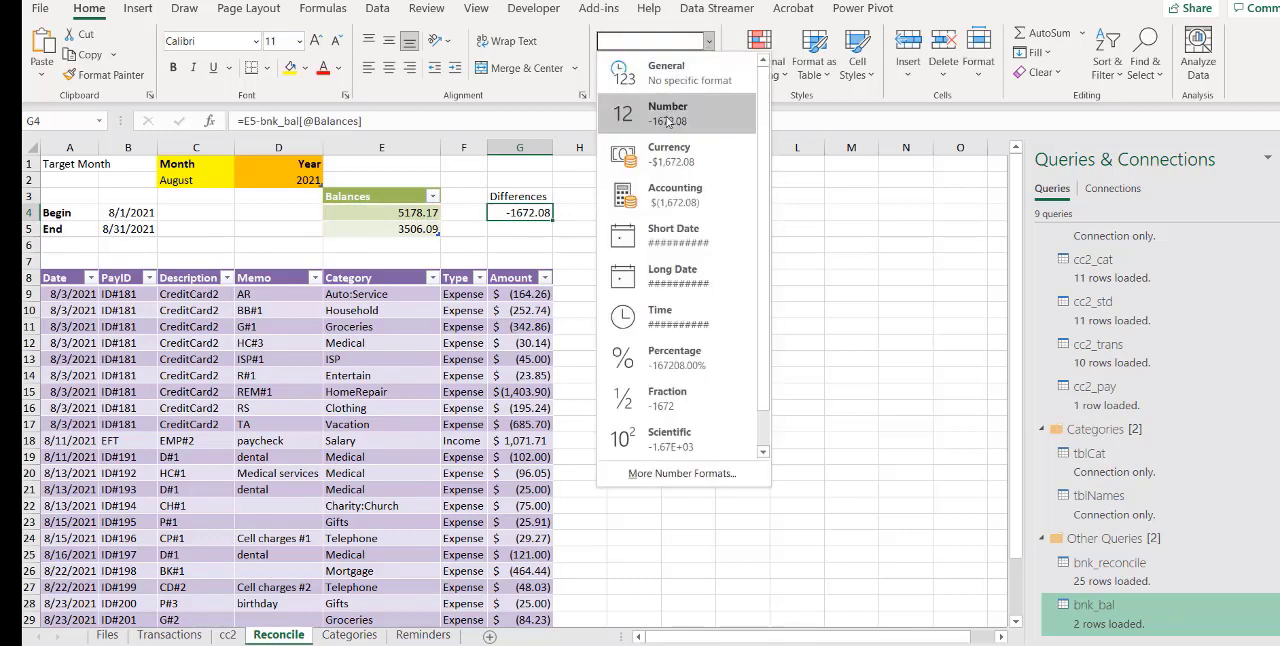
click(668, 192)
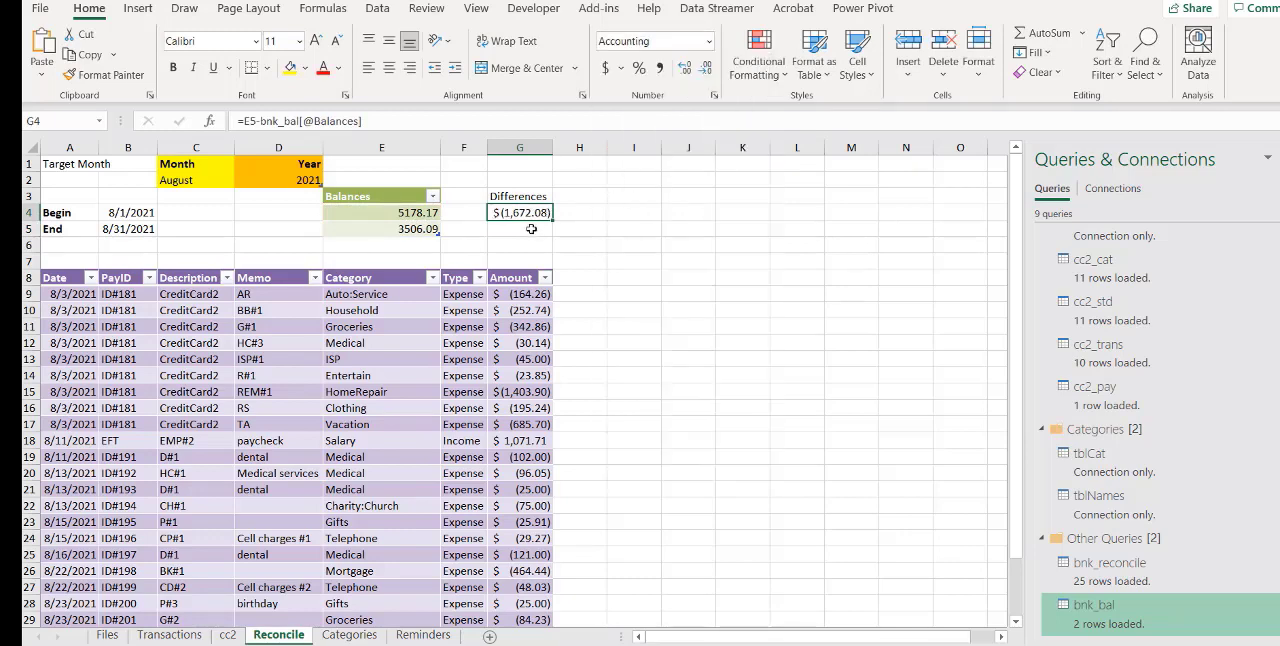
Add a total row to the bnk_reconcile transactions table
scroll(533, 285, down, 5)
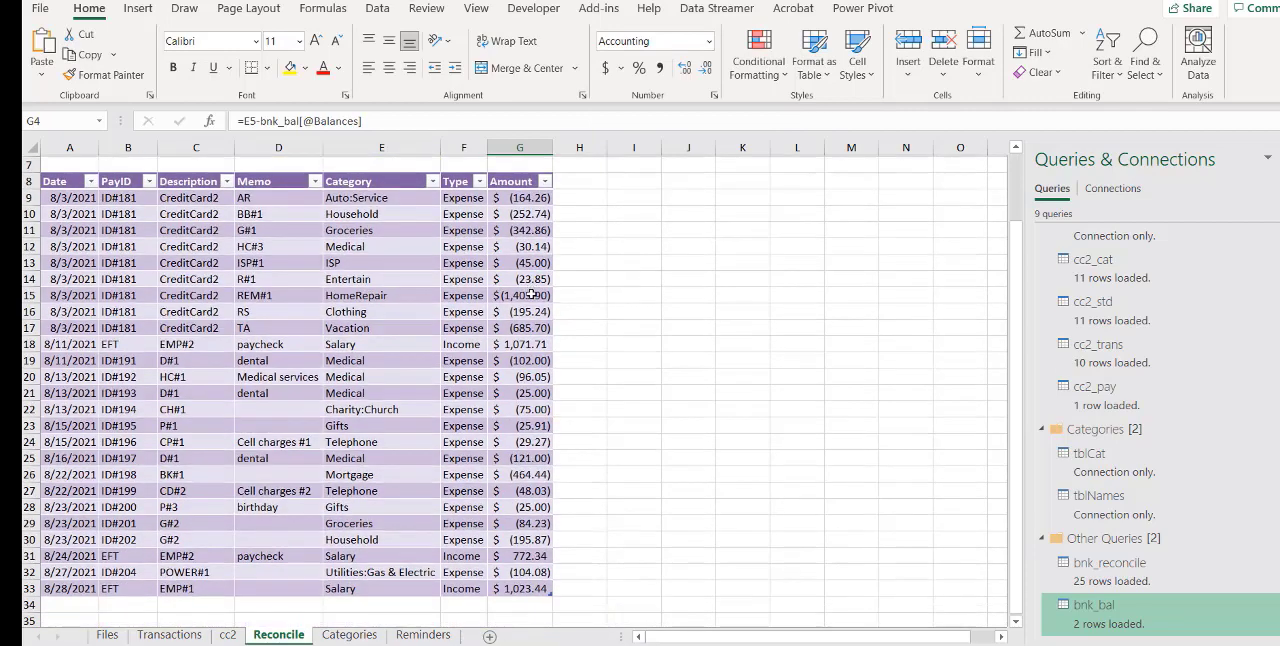
scroll(530, 275, up, 4)
scroll(528, 265, down, 2)
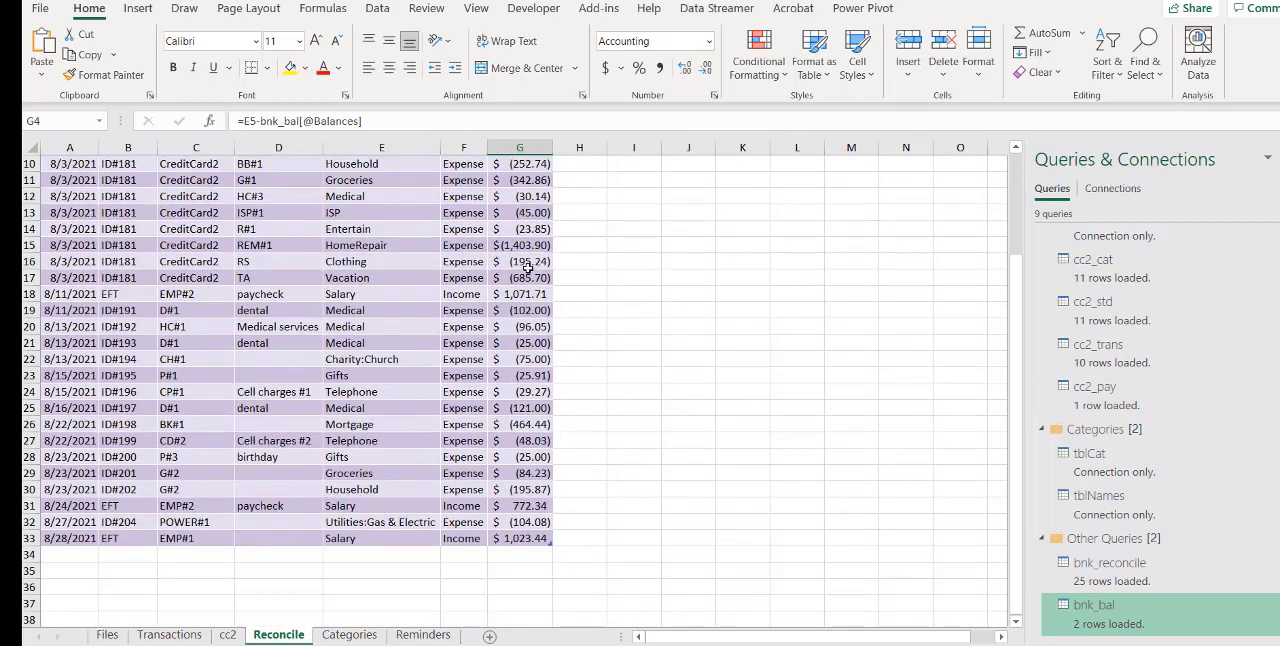
scroll(528, 268, up, 1)
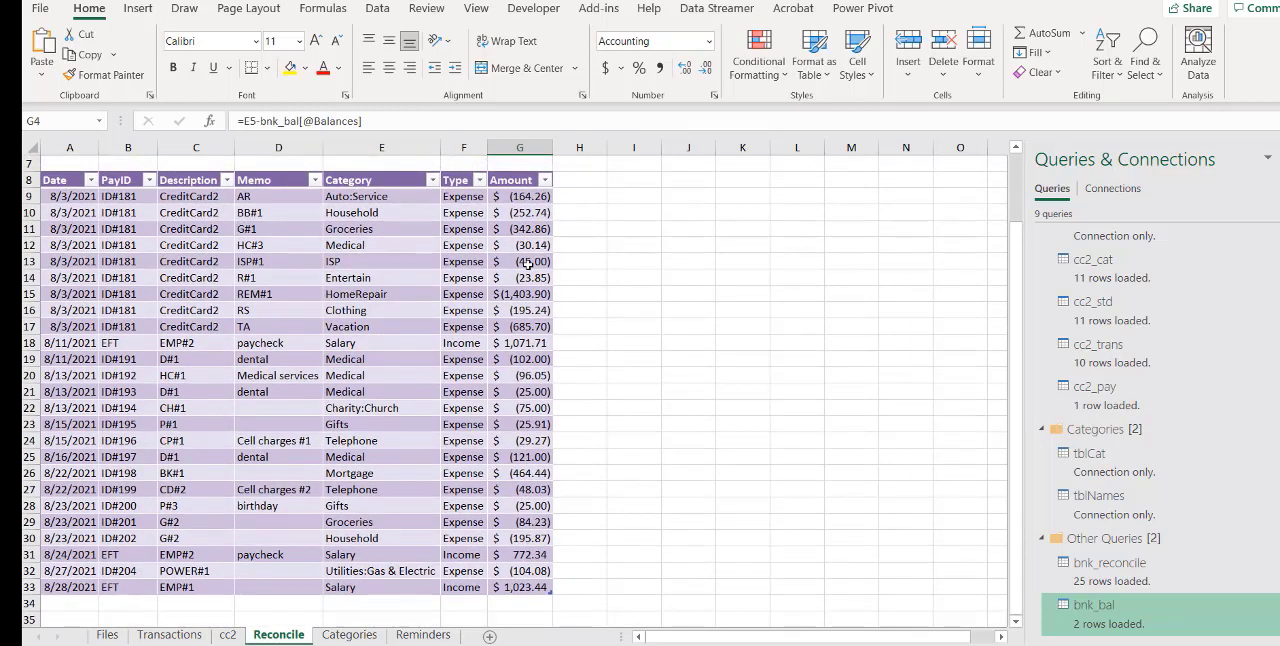
click(438, 391)
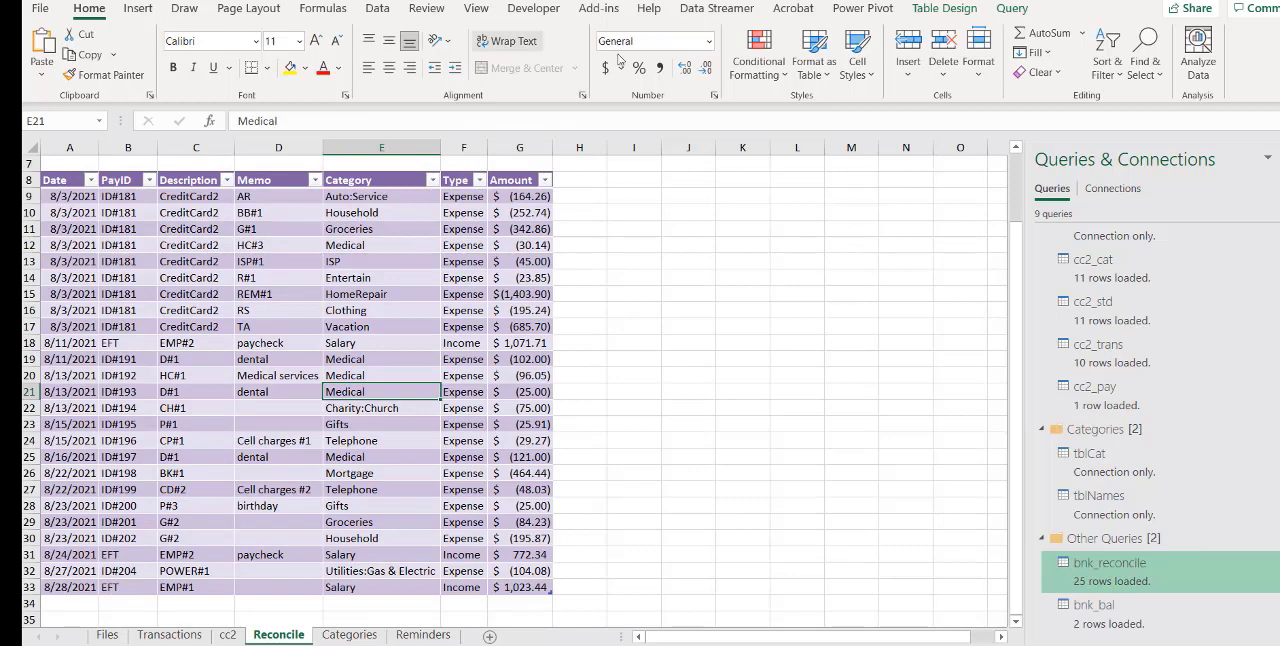
click(934, 10)
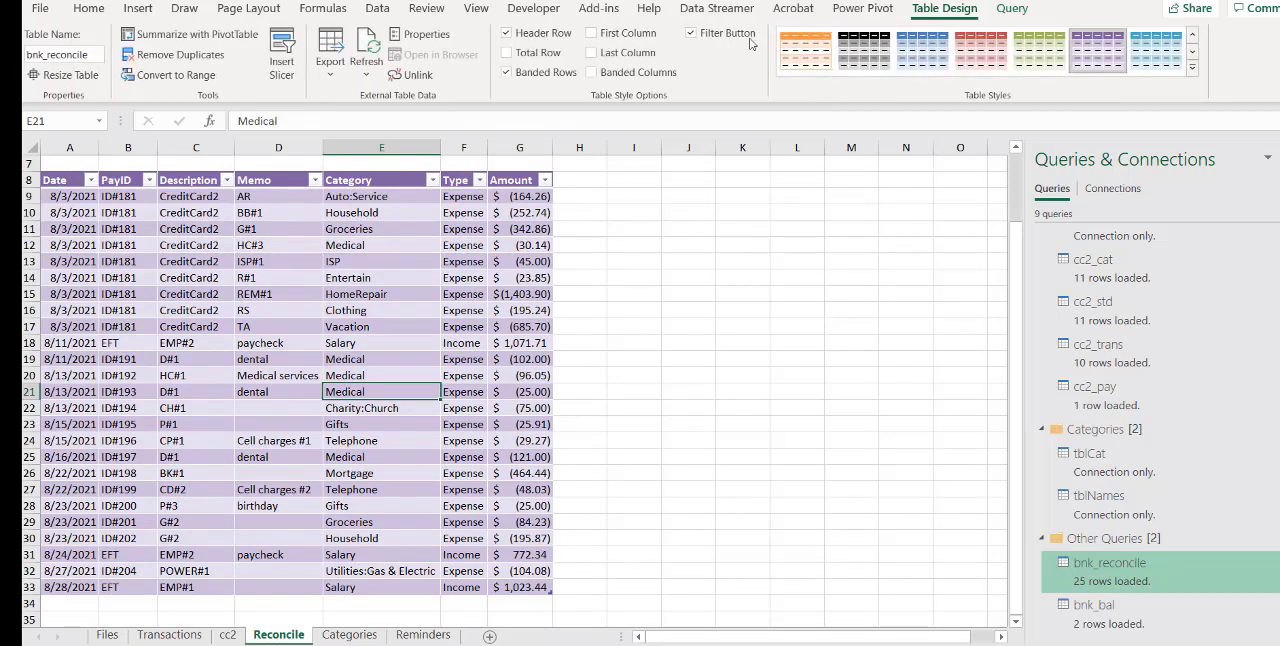
click(508, 53)
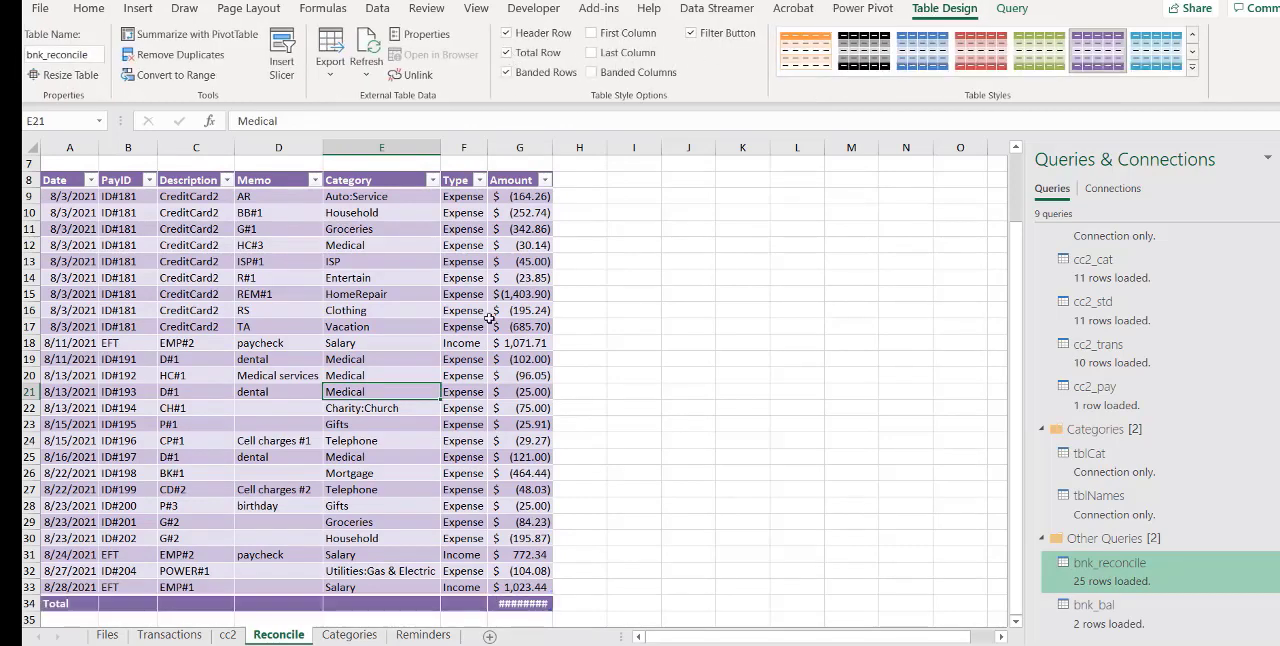
Total the Amount column with Sum in the bnk_reconcile total row and auto-fit the width of column G
click(529, 603)
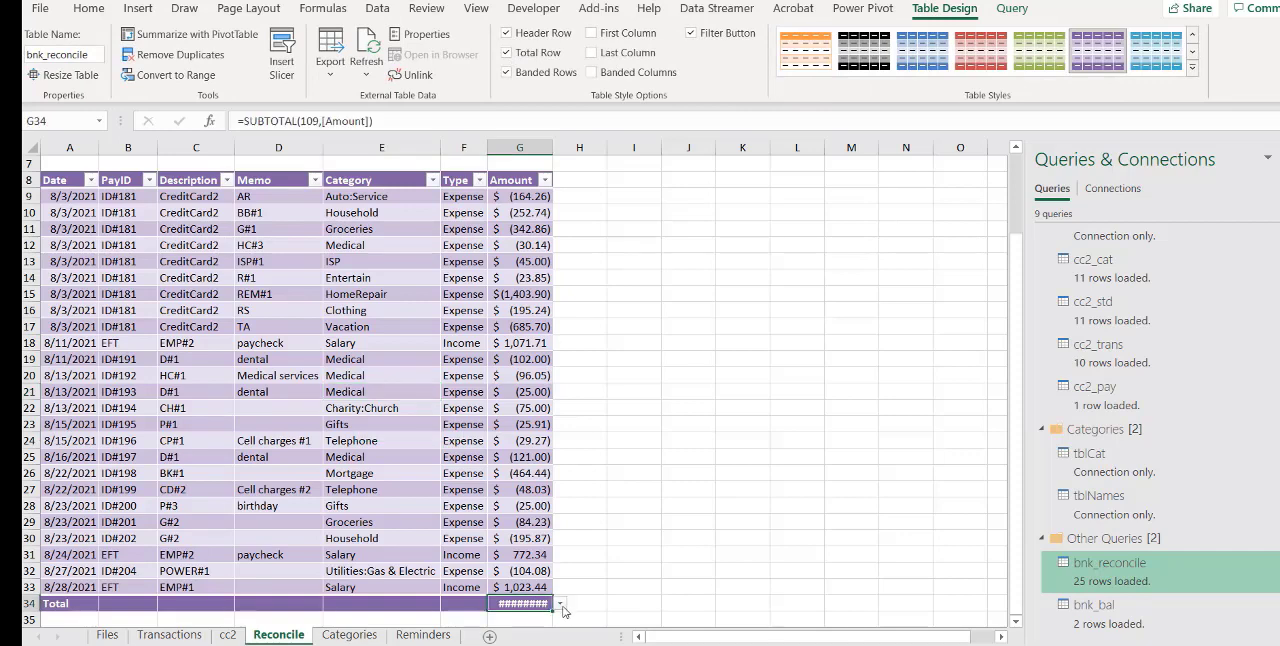
click(561, 603)
click(540, 556)
double_click(548, 148)
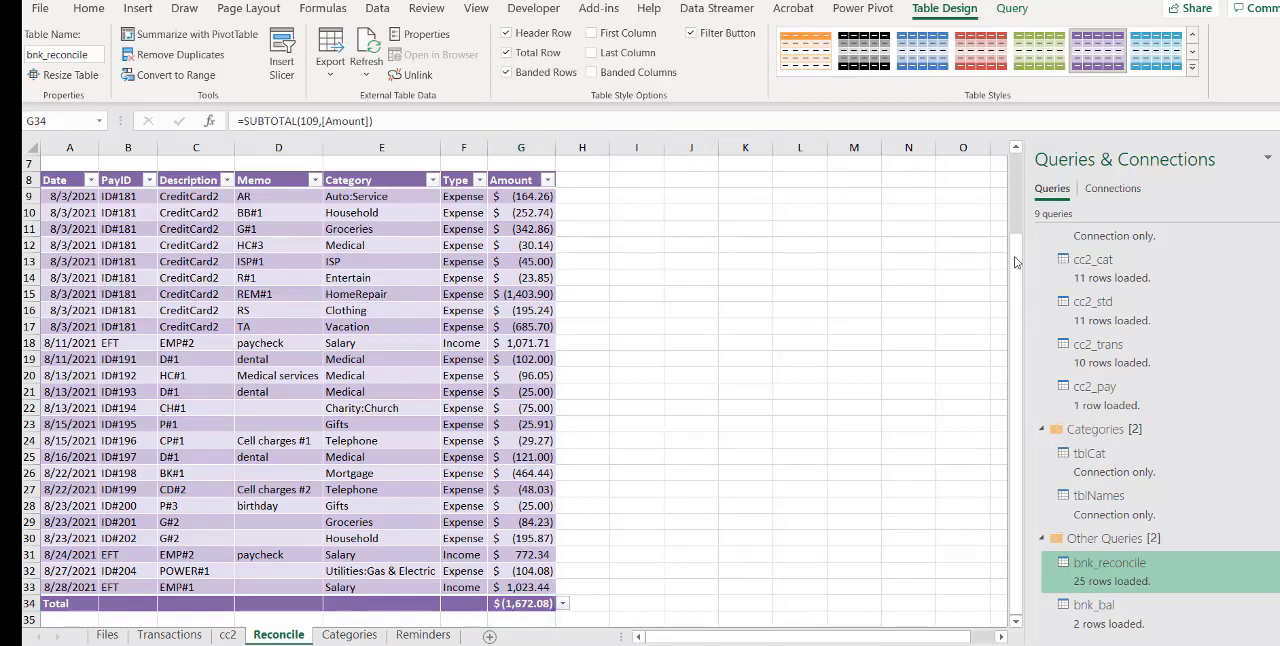
Enter the formula =bnk_reconcile[[#Totals],[Amount]]-G4 in G5 to compare the transaction total with the balance difference
scroll(1019, 215, up, 2)
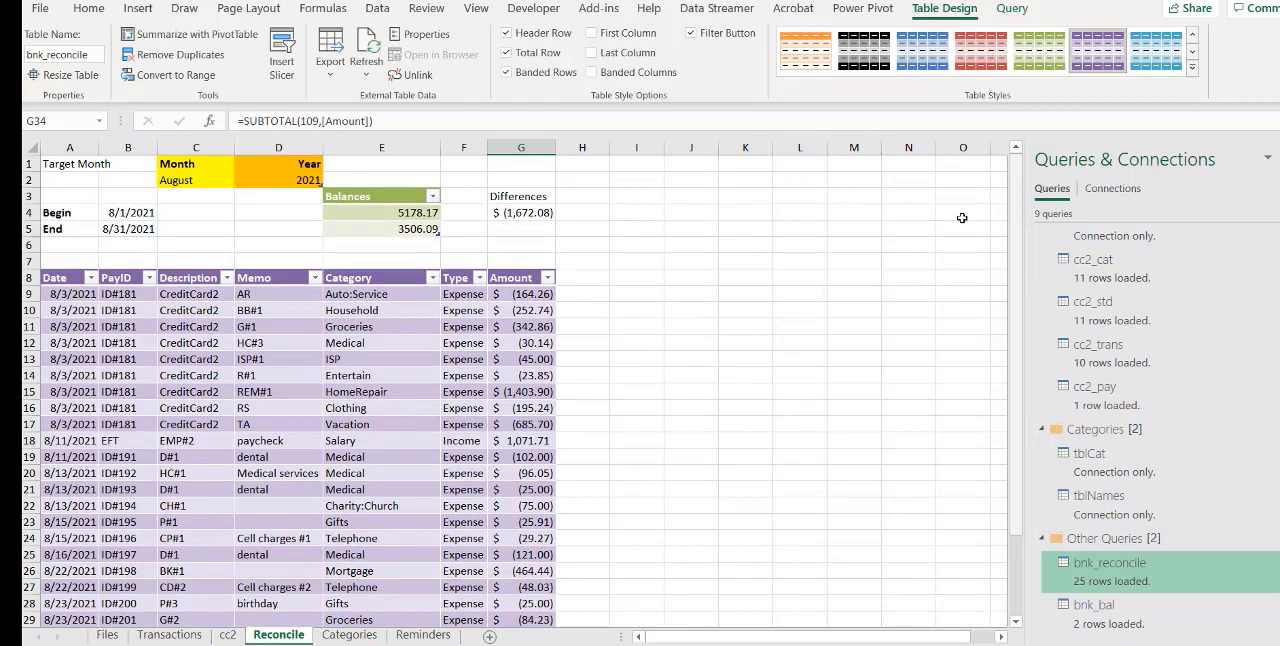
click(540, 229)
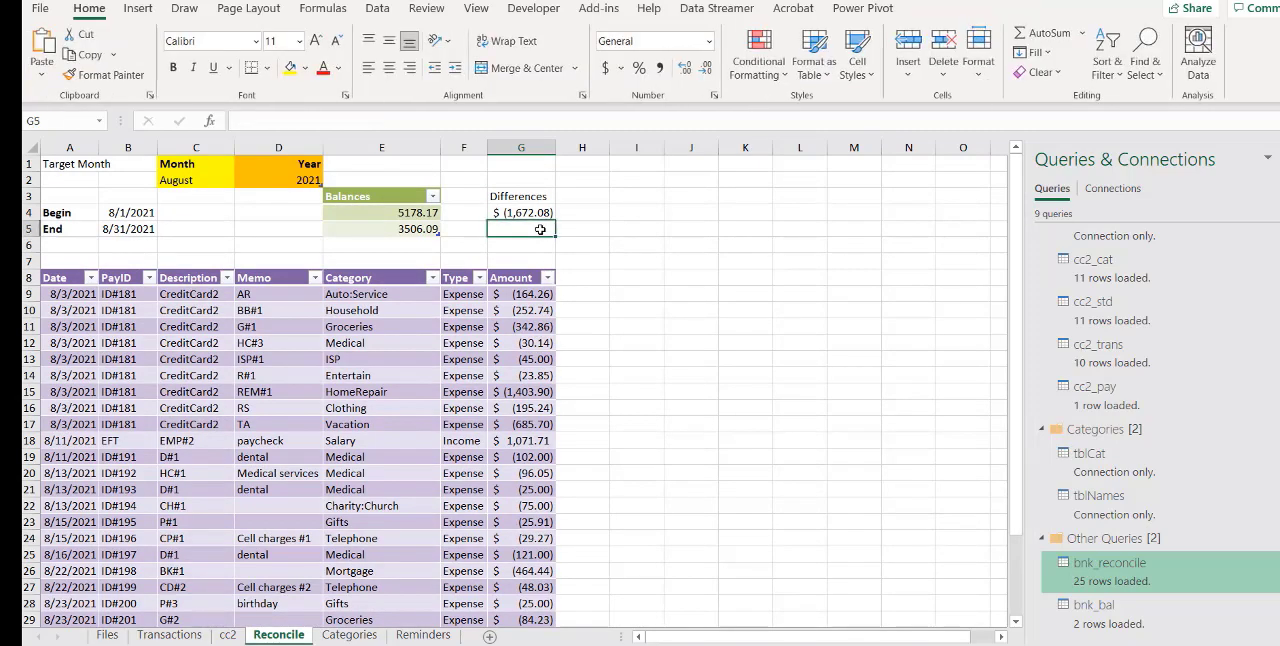
text(=)
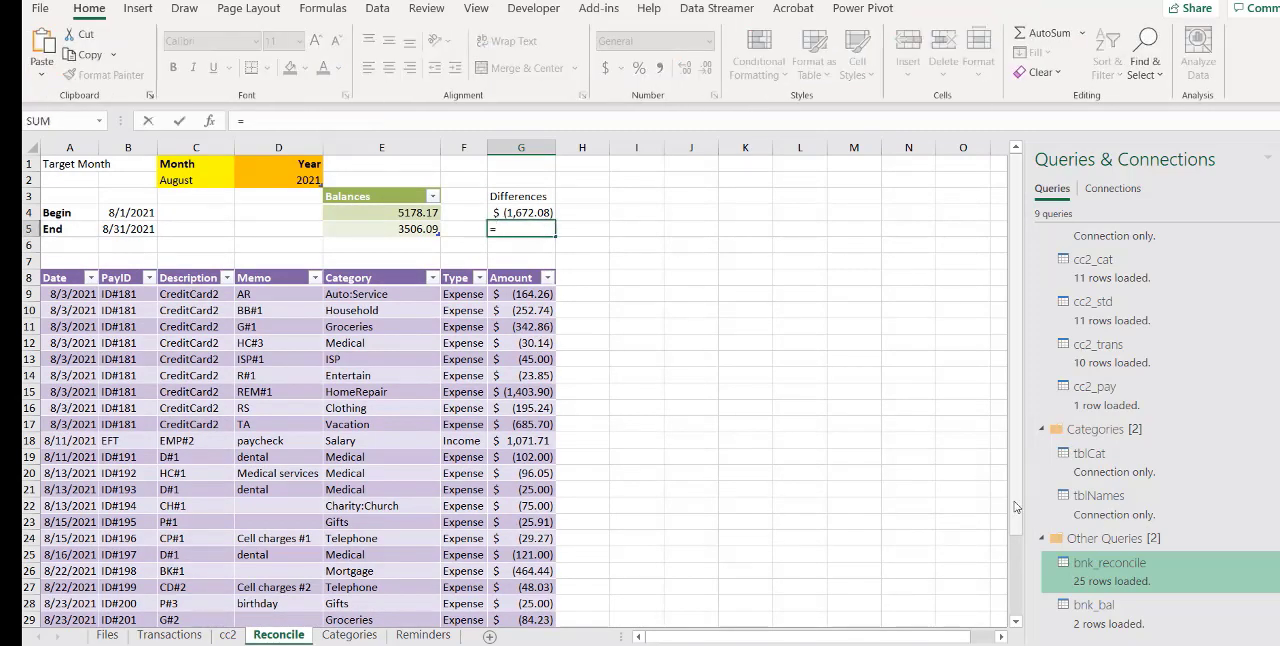
drag(1015, 507, 1015, 522)
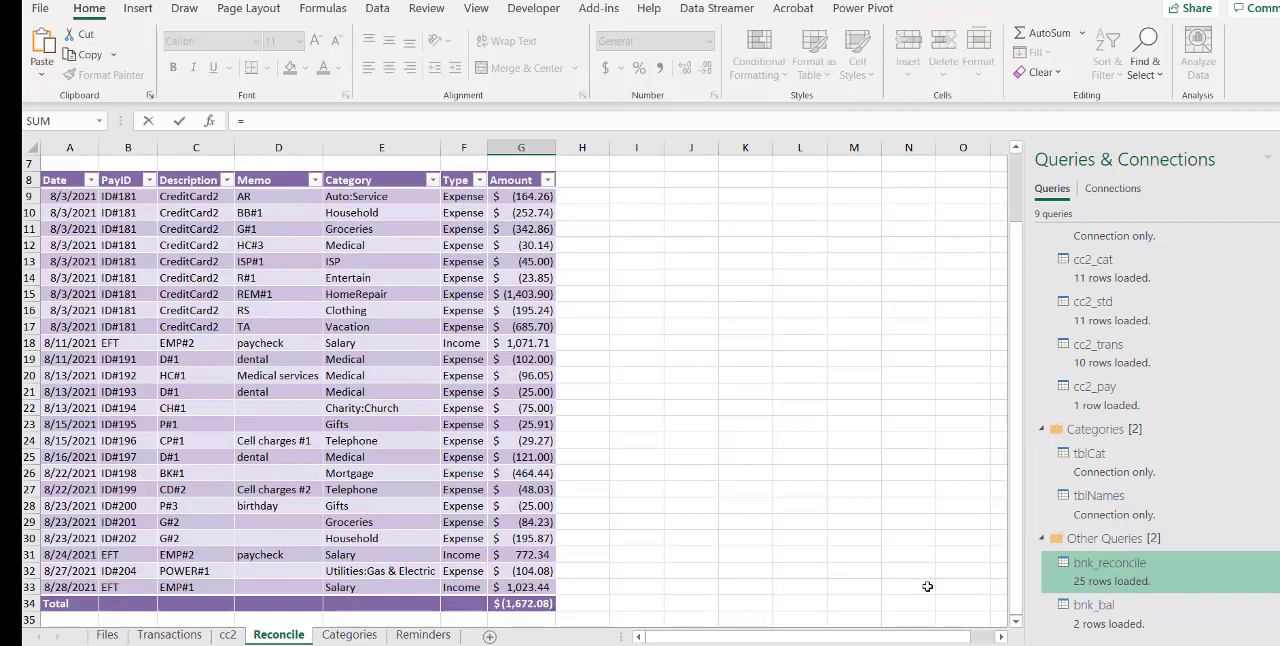
click(530, 604)
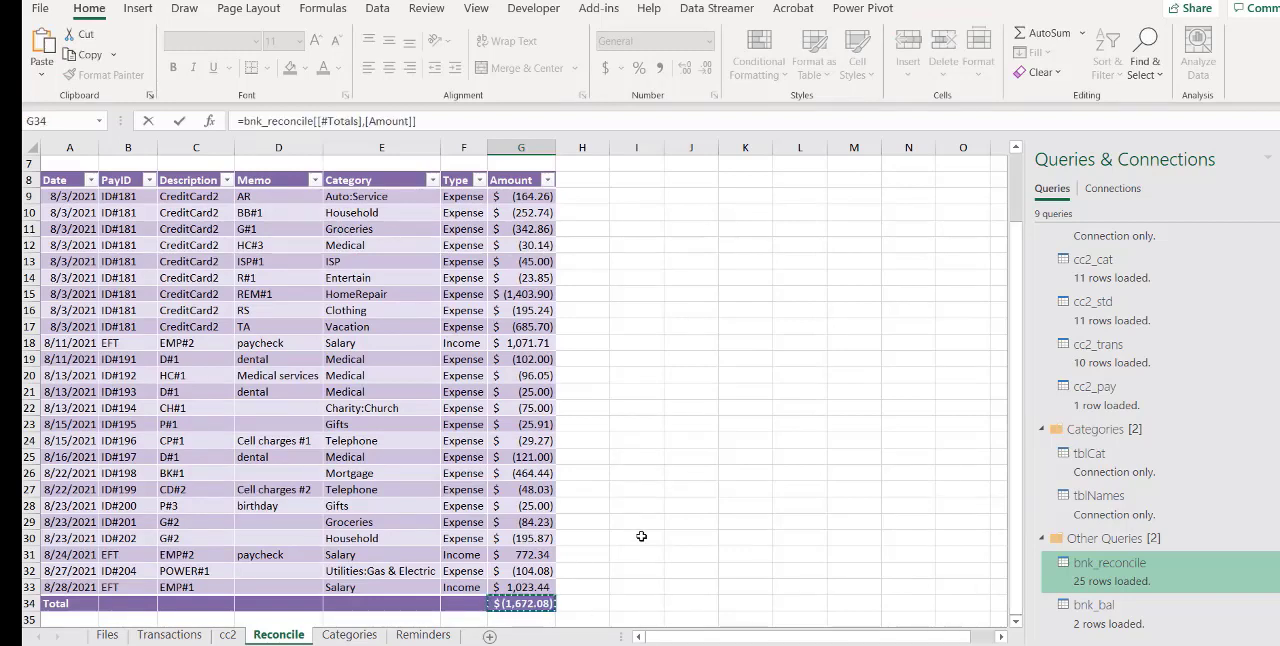
click(446, 122)
drag(1019, 241, 1020, 163)
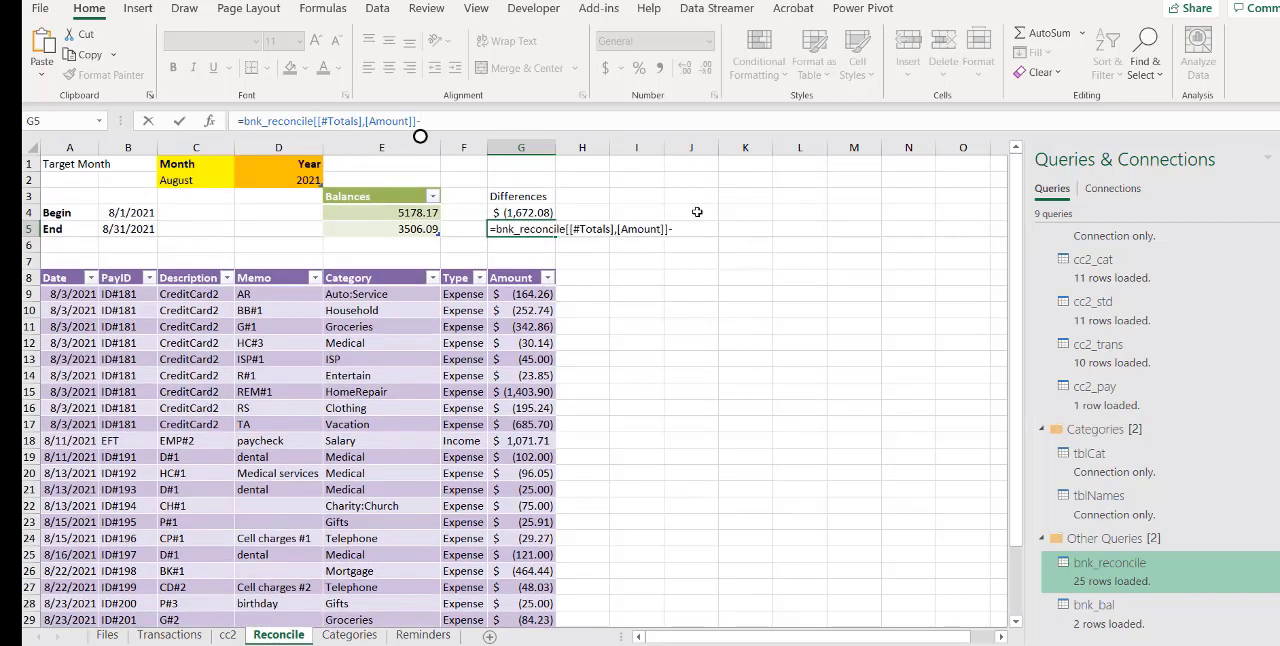
click(520, 213)
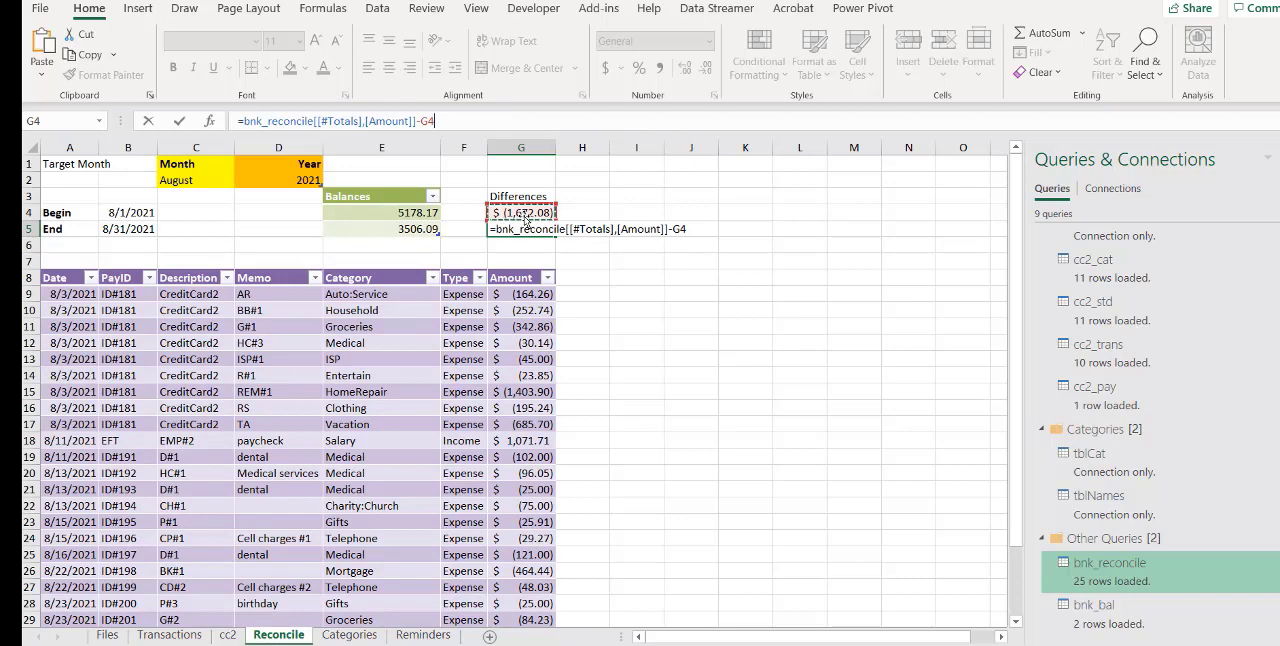
key(Return)
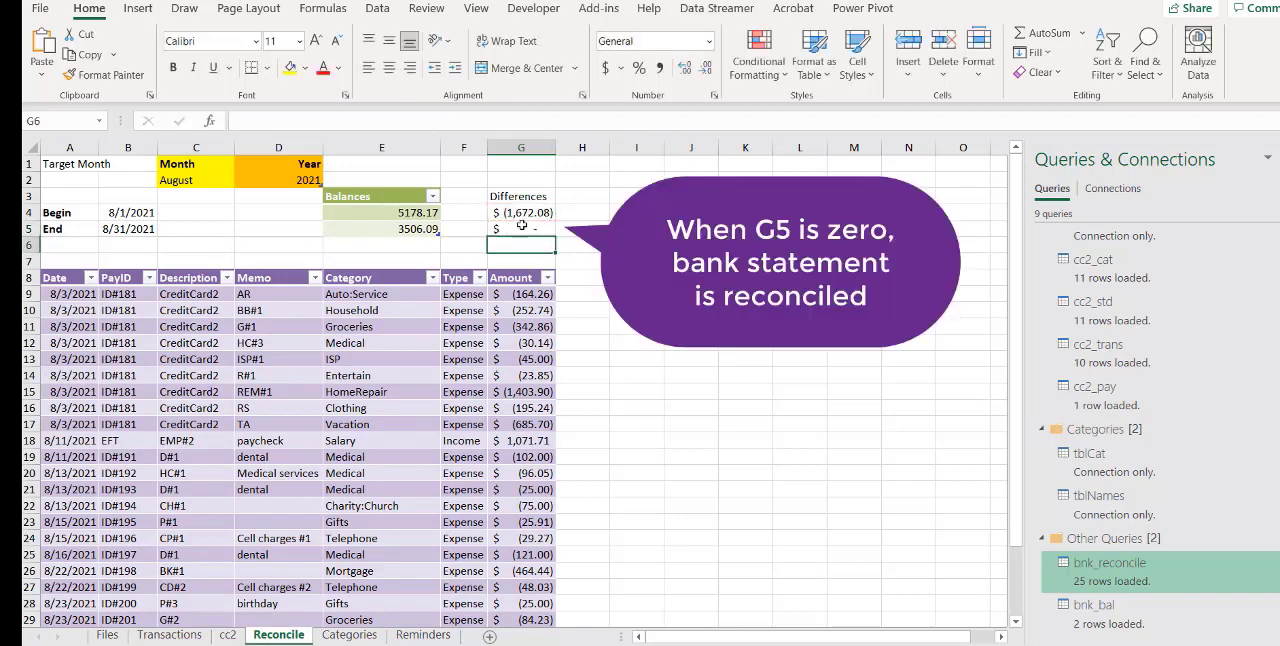
click(524, 229)
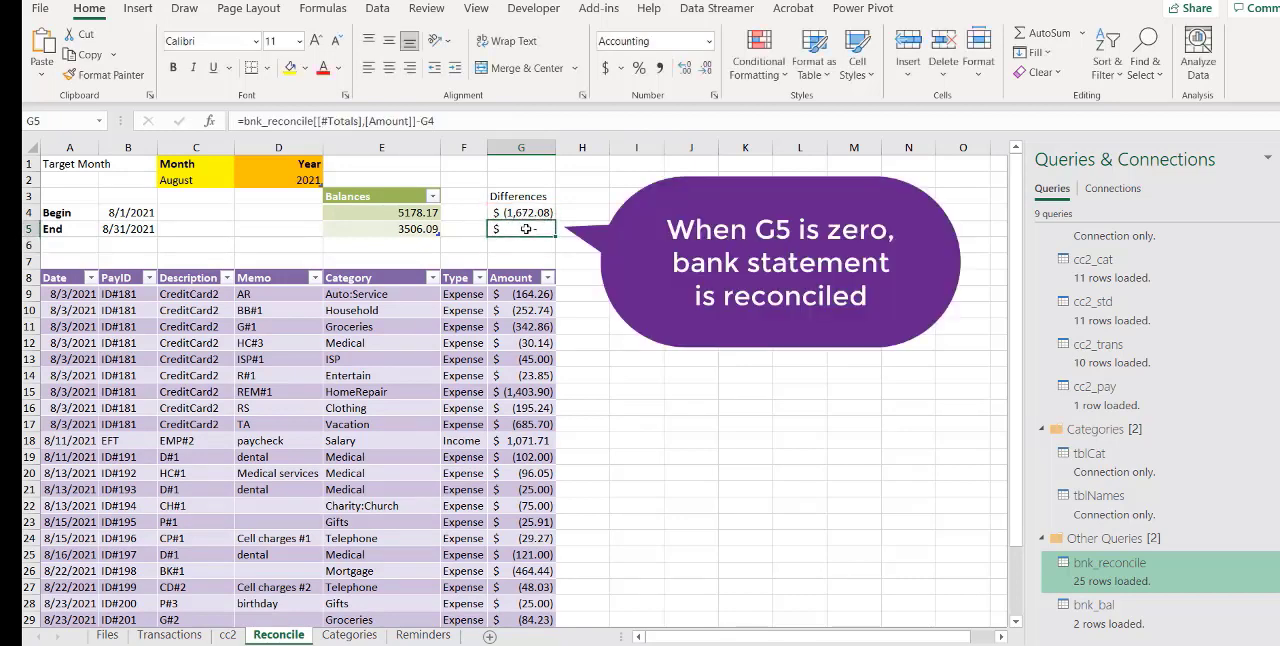